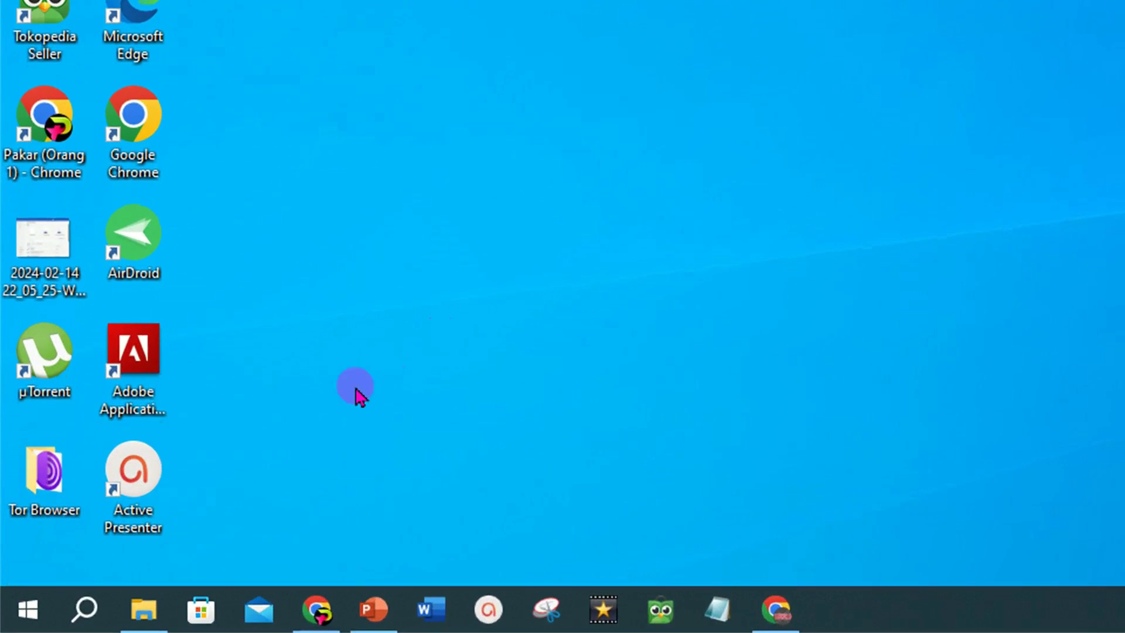
- Launch PowerPoint from the Start menu and create a blank presentation
click(28, 609)
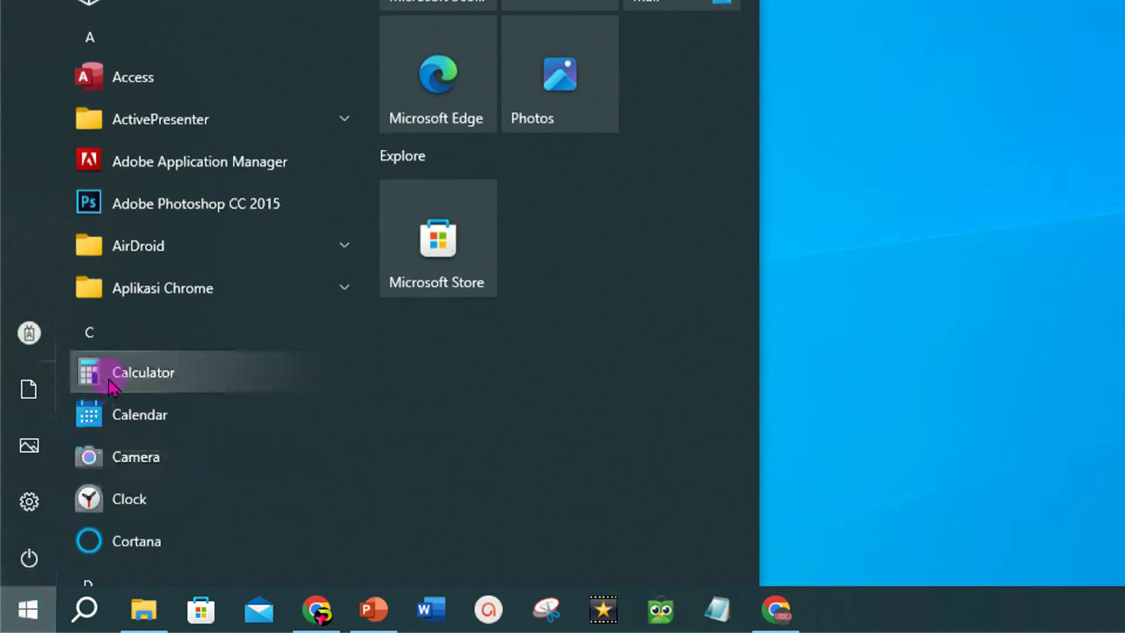
scroll(154, 249, down, 5)
scroll(167, 296, down, 8)
click(156, 290)
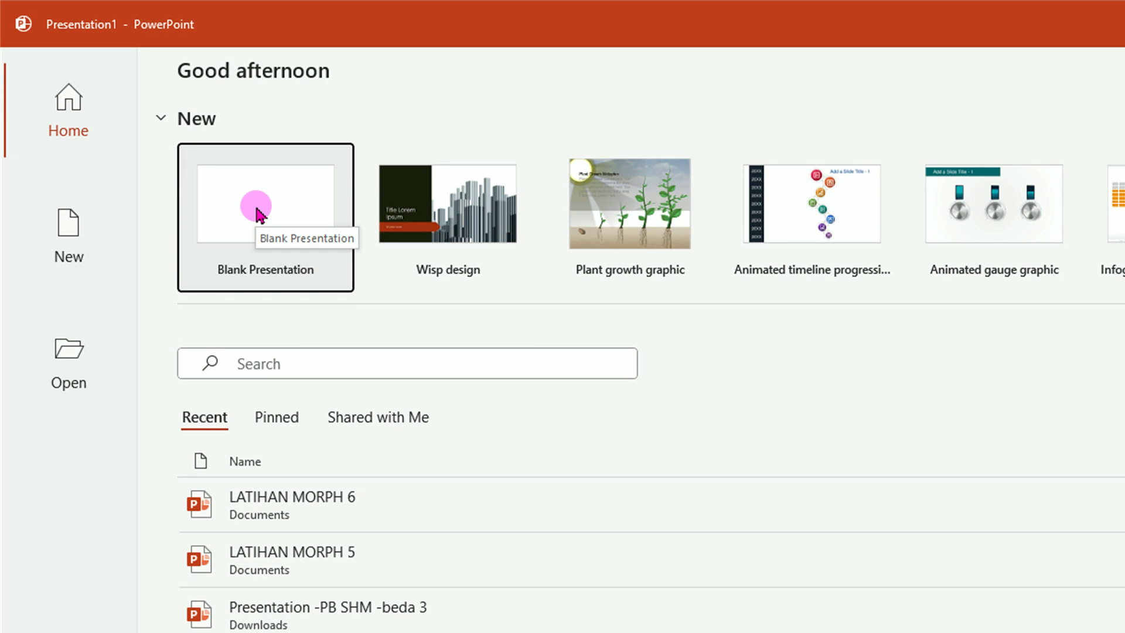
click(256, 206)
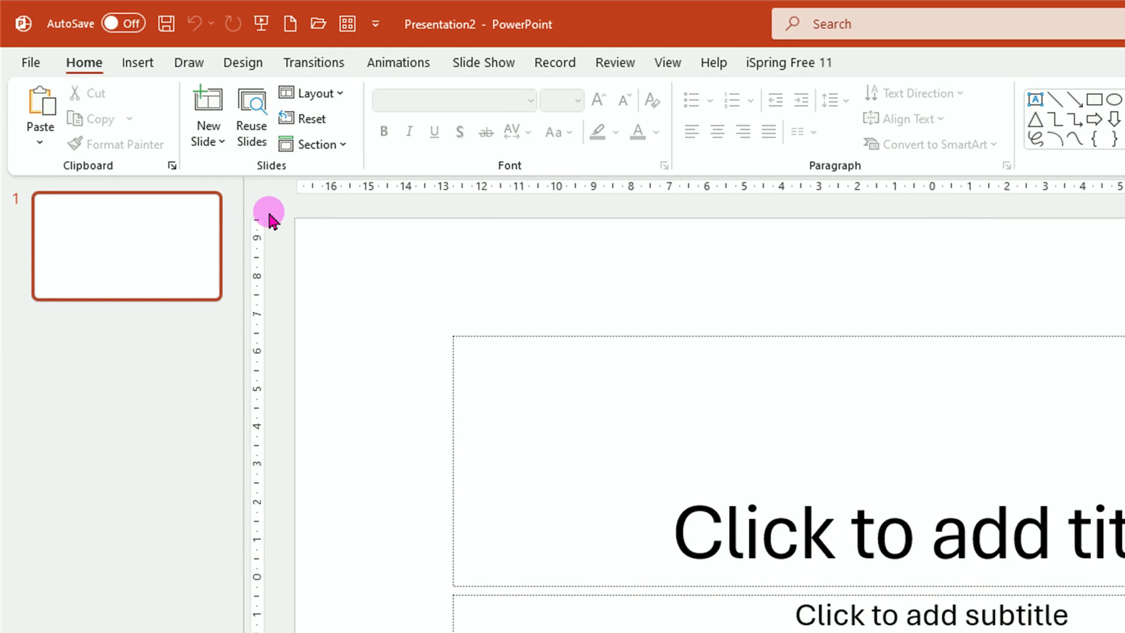
- Set the slide layout to Blank, show the drawing guides, and open the Shapes gallery
click(315, 94)
click(329, 367)
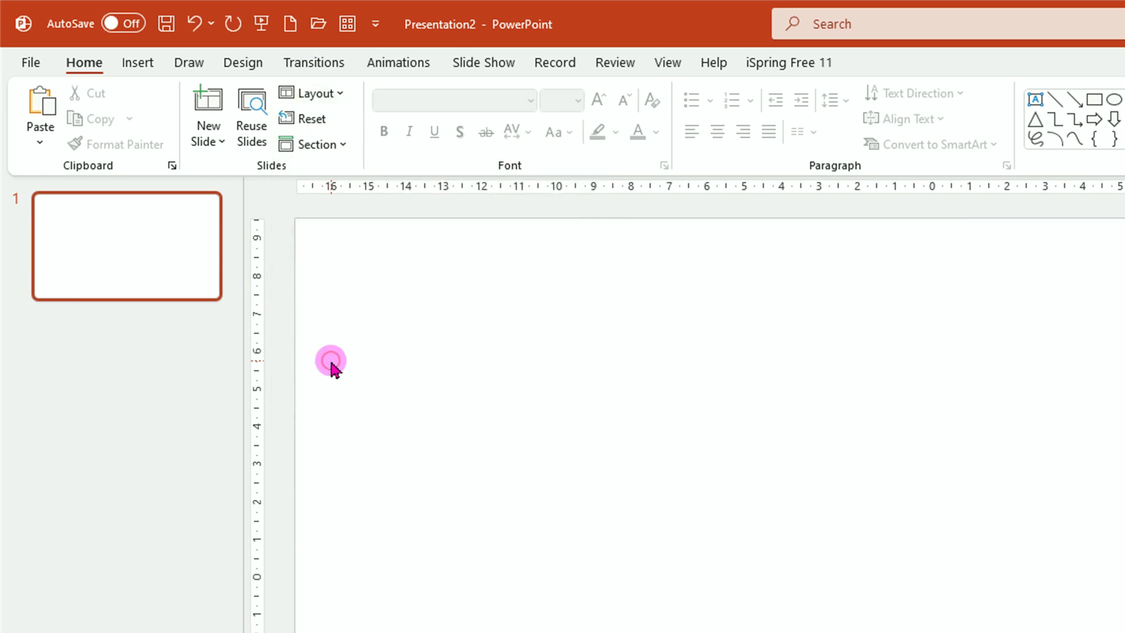
click(671, 63)
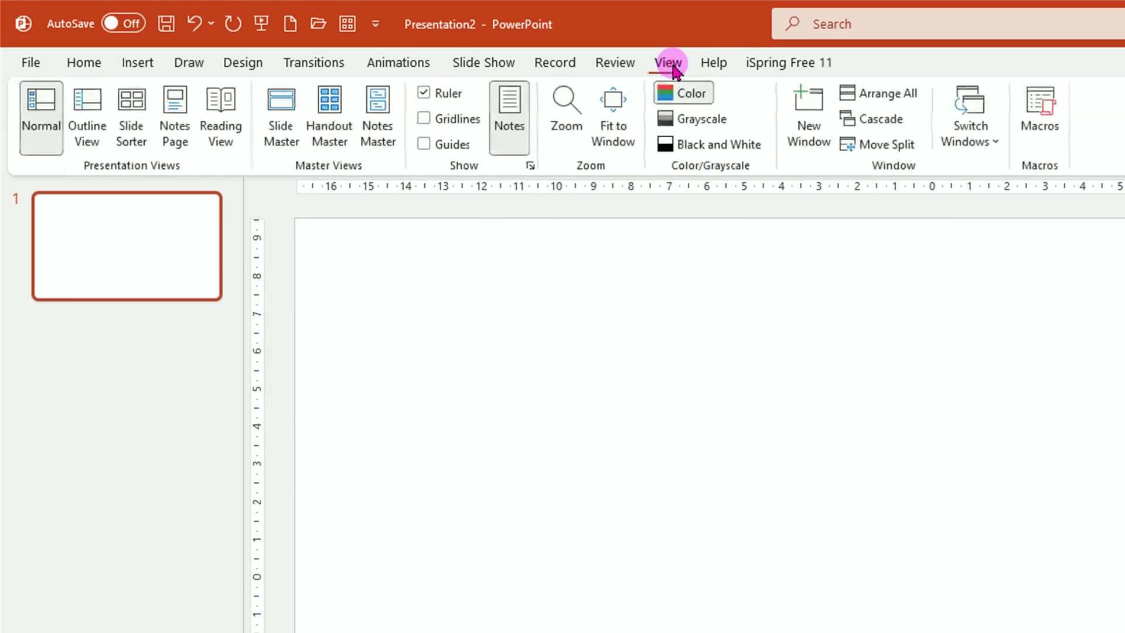
click(423, 144)
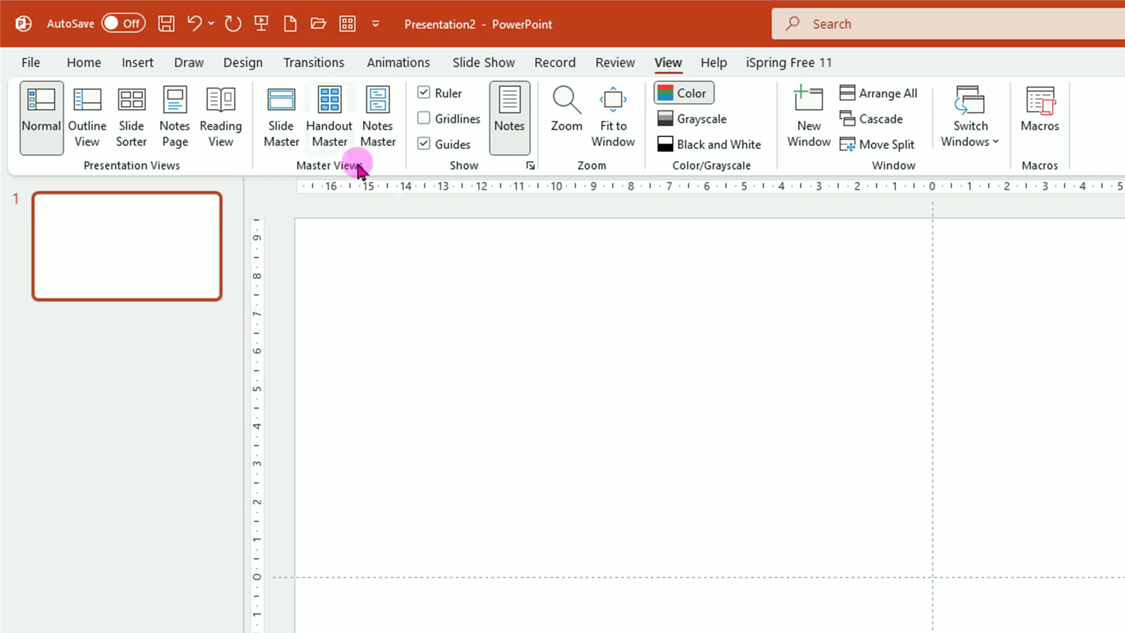
click(143, 63)
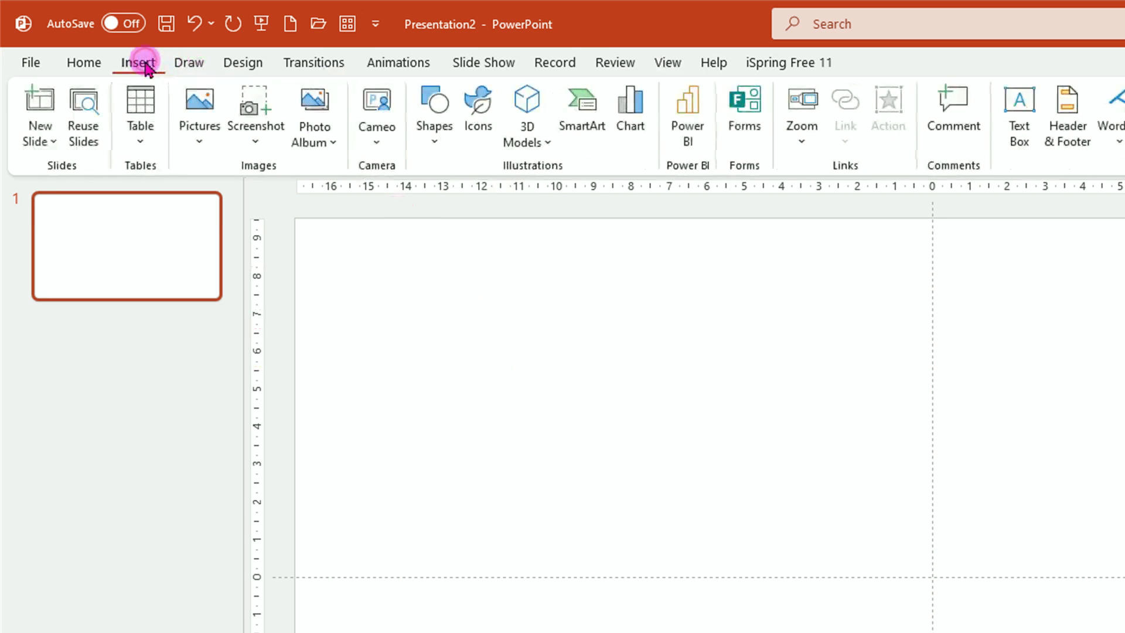
click(437, 144)
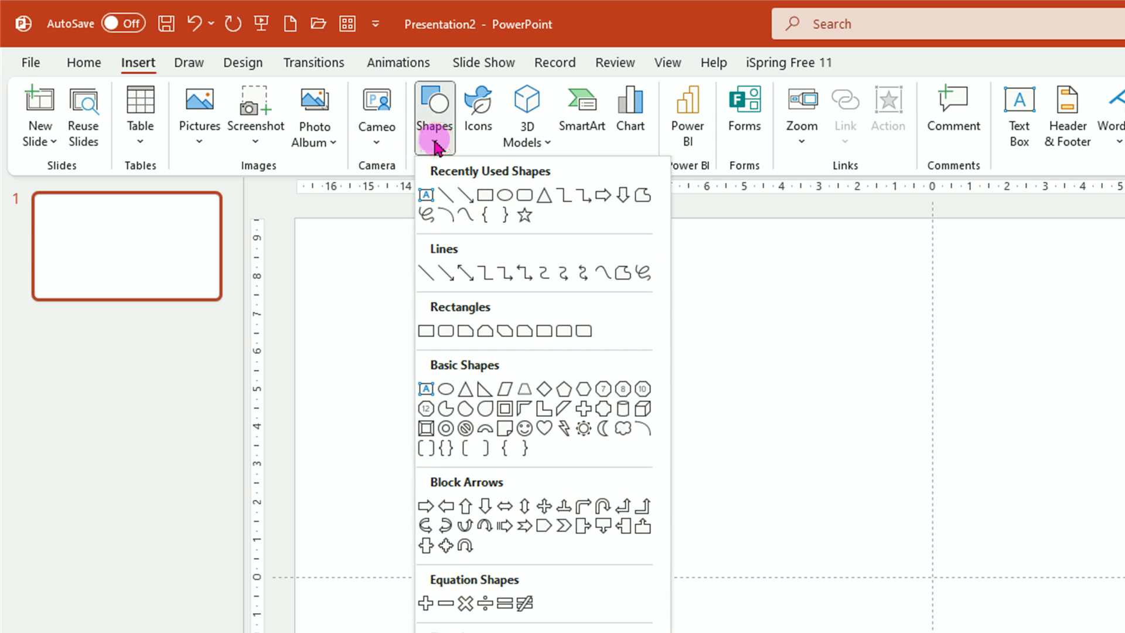
- Draw a rectangle spanning the entire slide and set its outline to No Outline
click(426, 332)
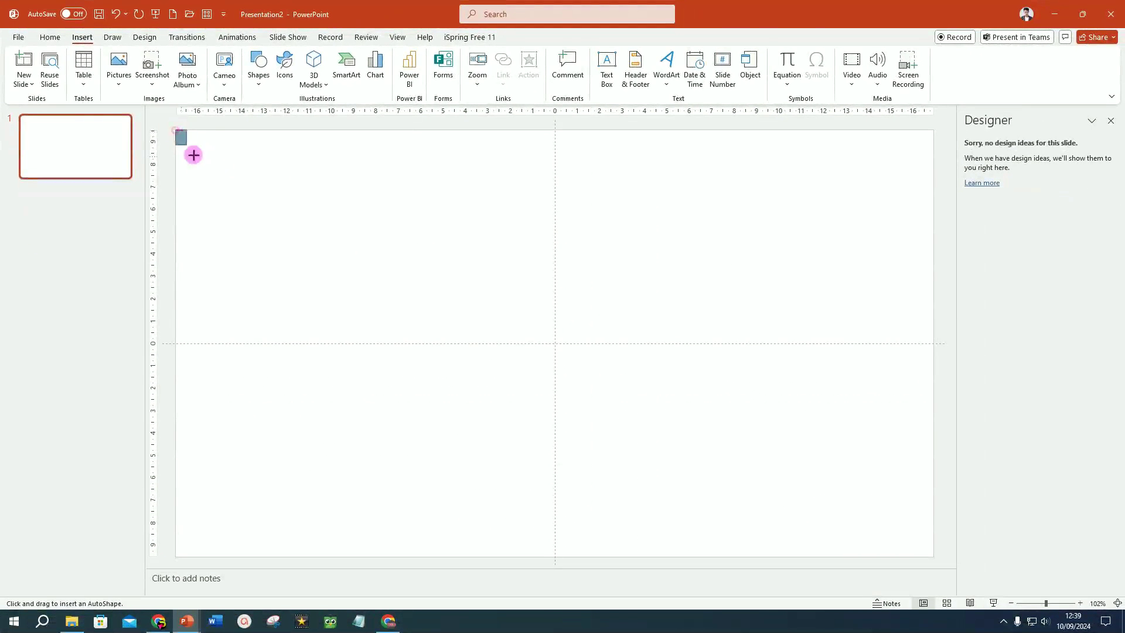
drag(194, 155, 931, 553)
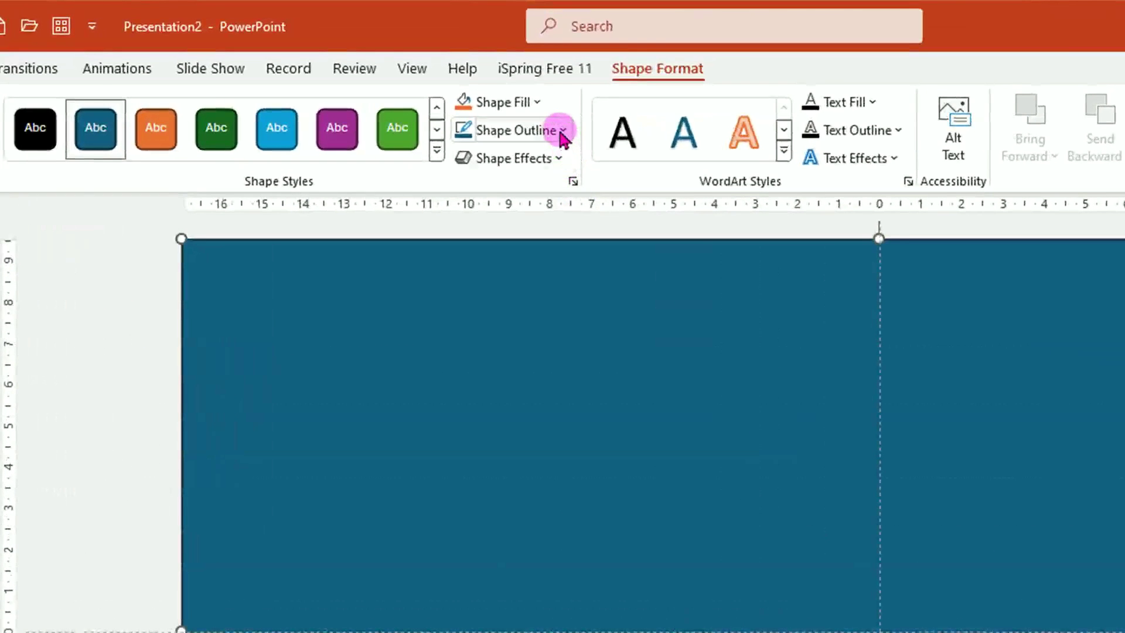
click(560, 132)
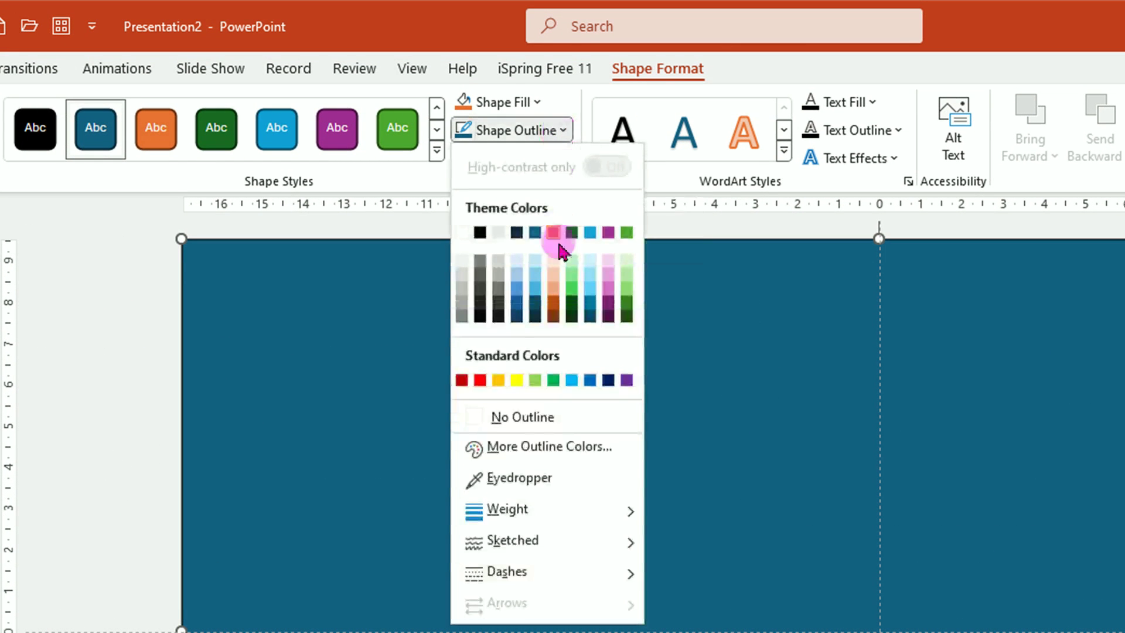
click(567, 417)
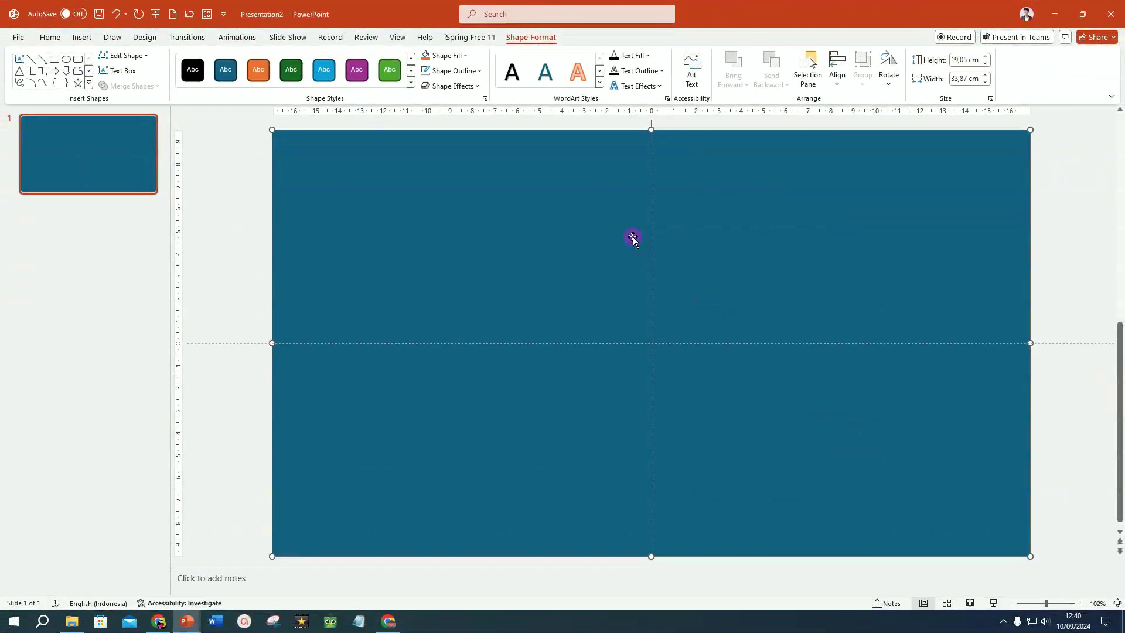
right_click(922, 145)
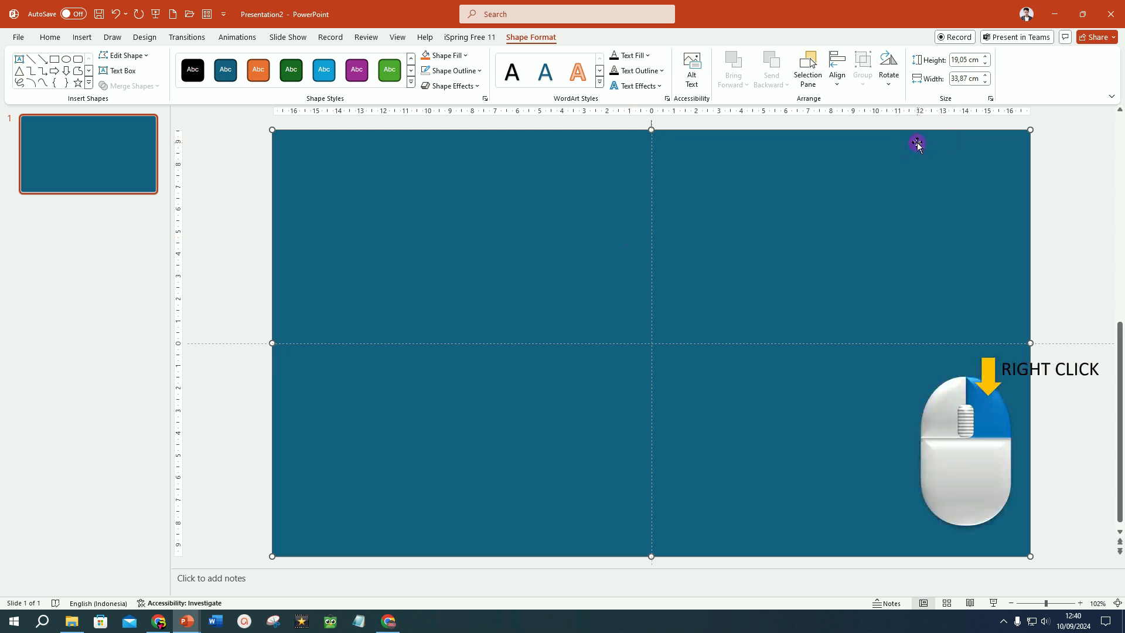
- Give the rectangle a picture fill using image_2 from the 02_IMAGE folder
right_click(917, 144)
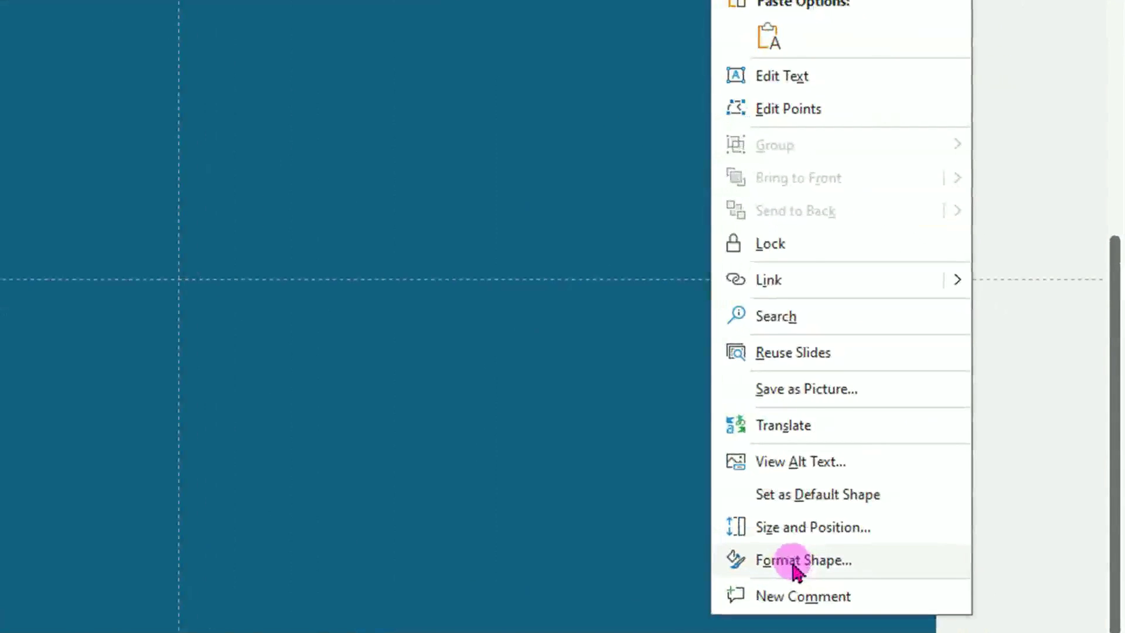
click(774, 562)
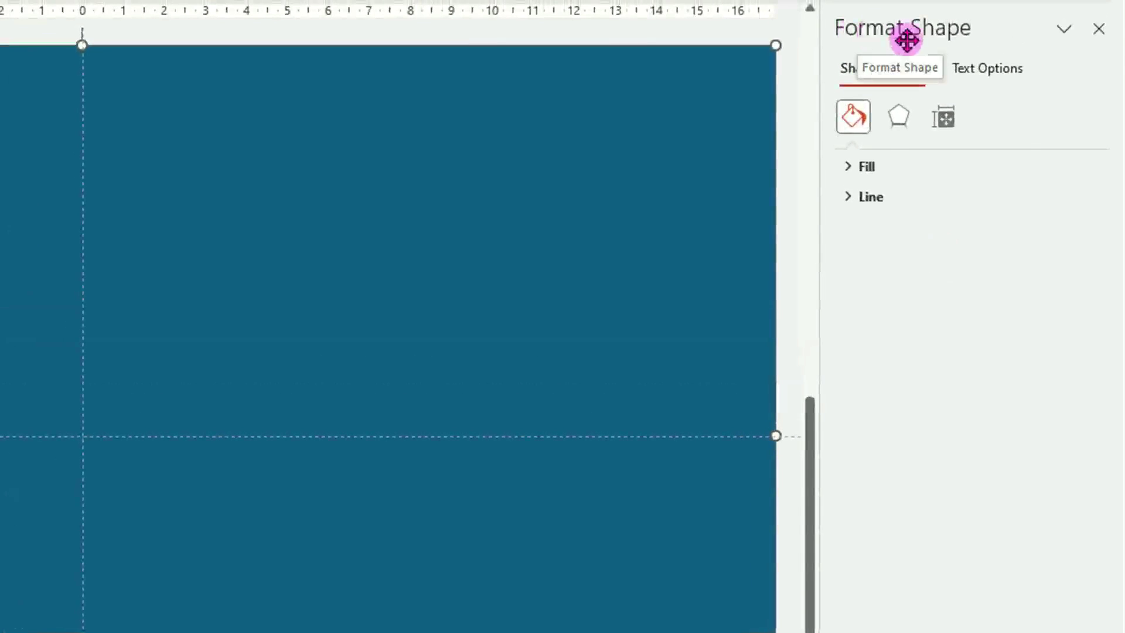
click(873, 171)
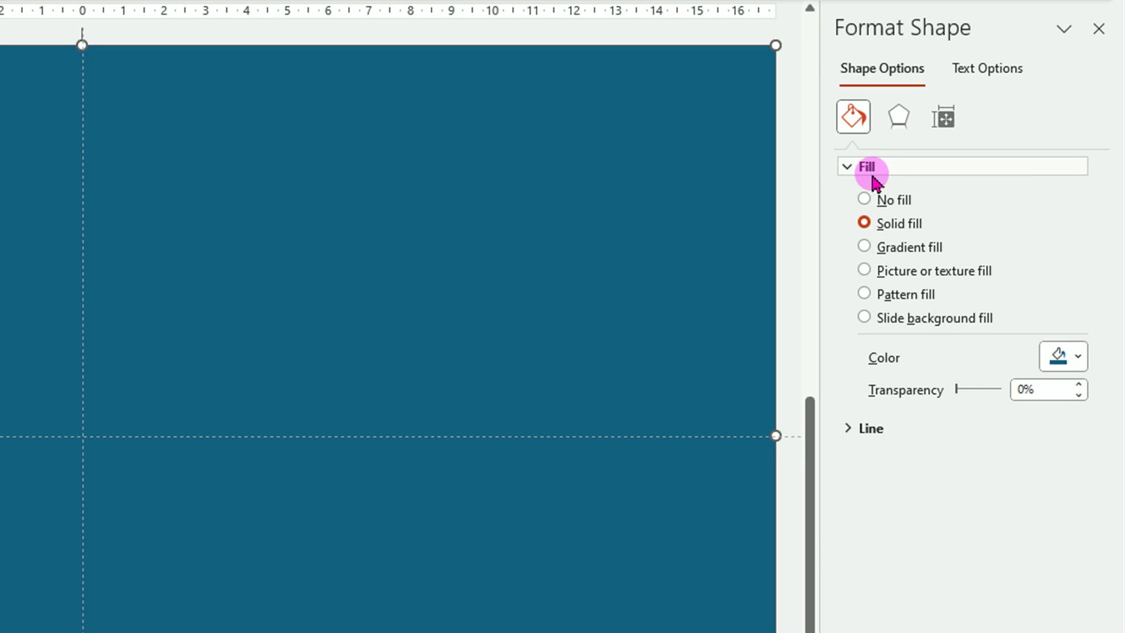
click(864, 270)
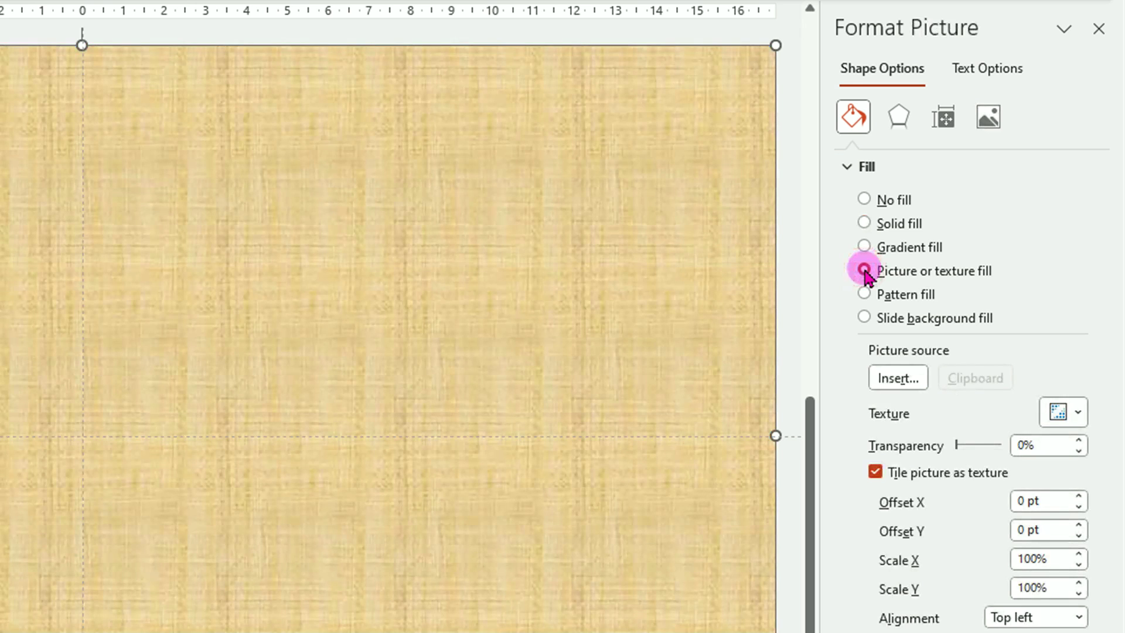
click(896, 379)
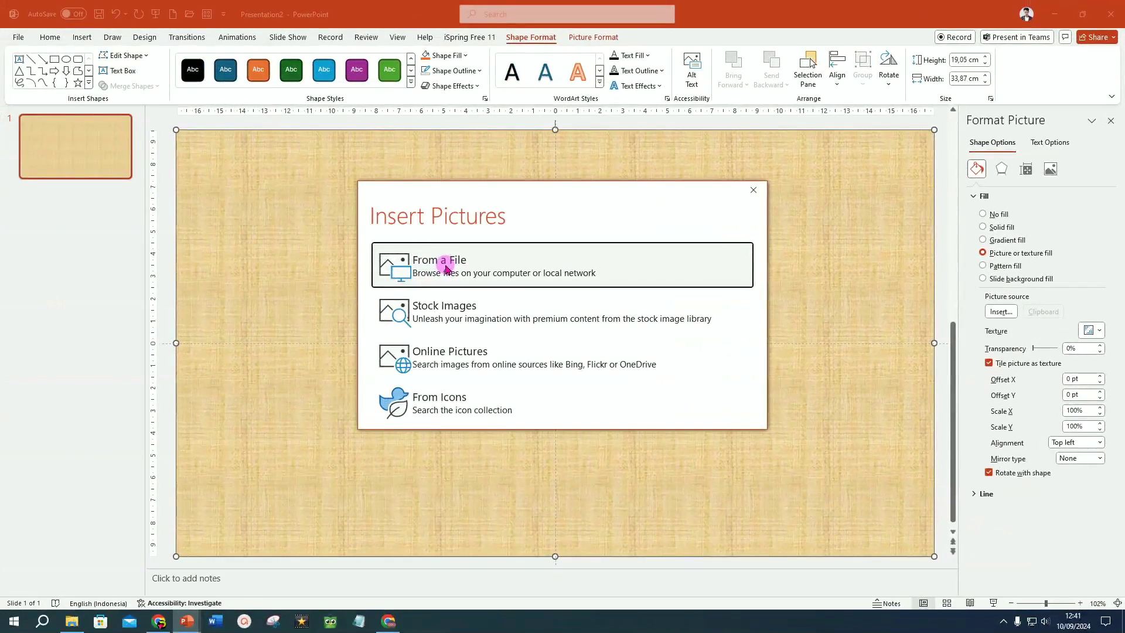
click(447, 269)
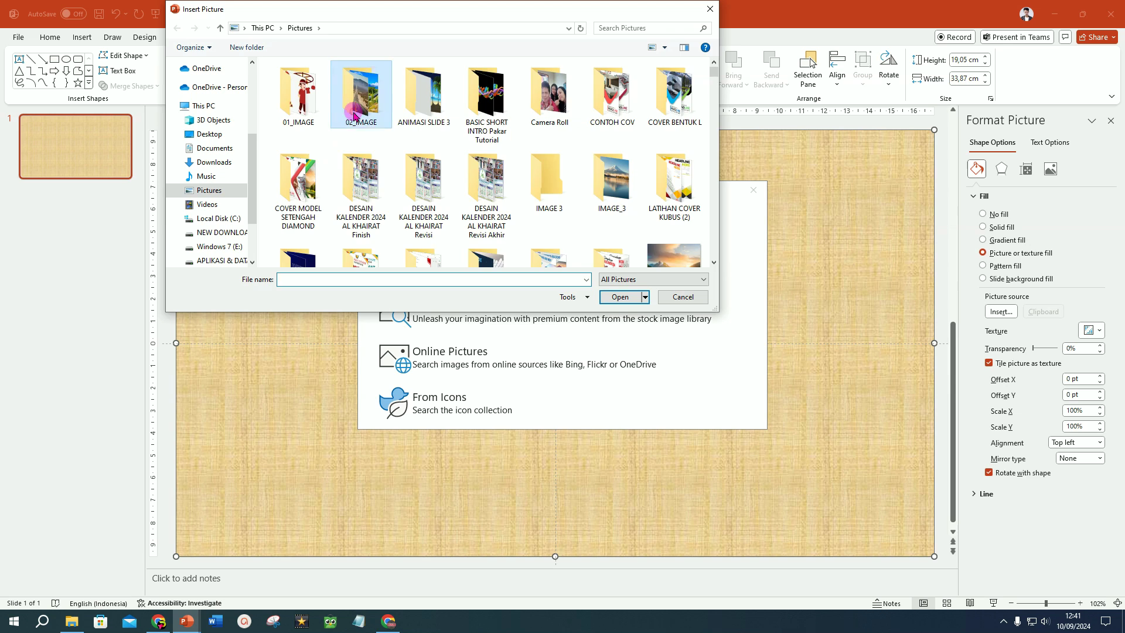
double_click(361, 93)
mouse_move(491, 97)
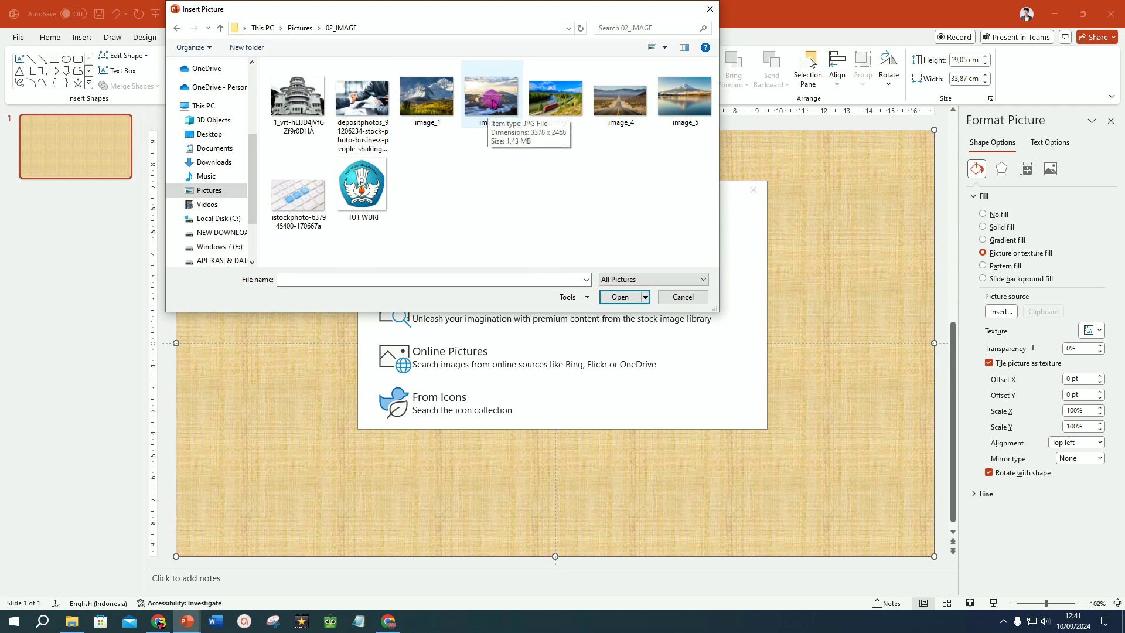
click(493, 103)
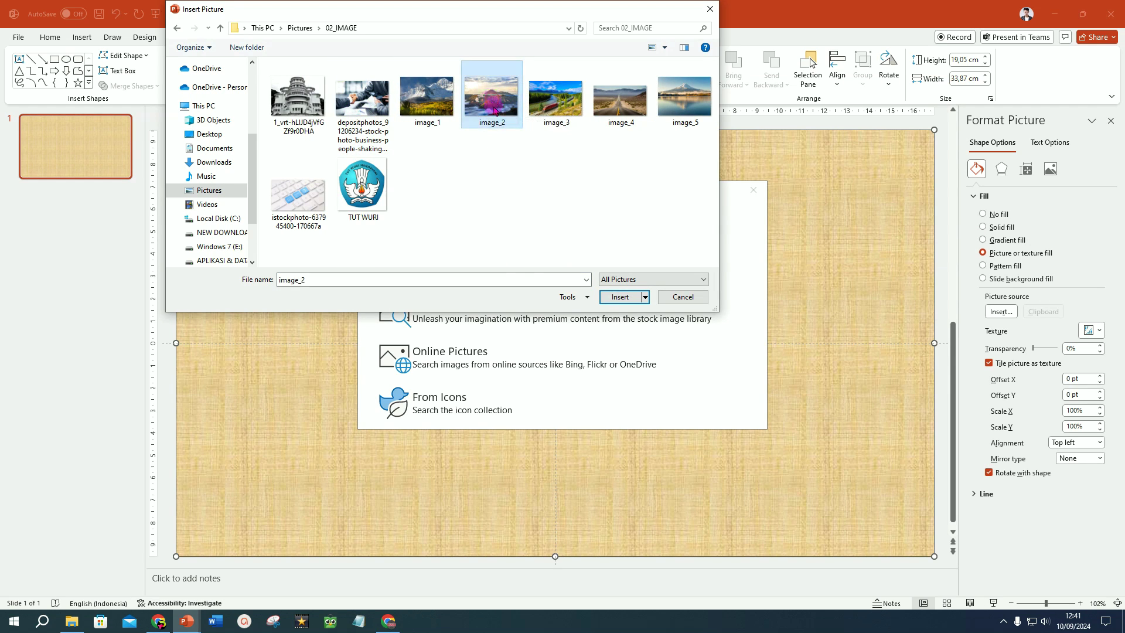
click(620, 297)
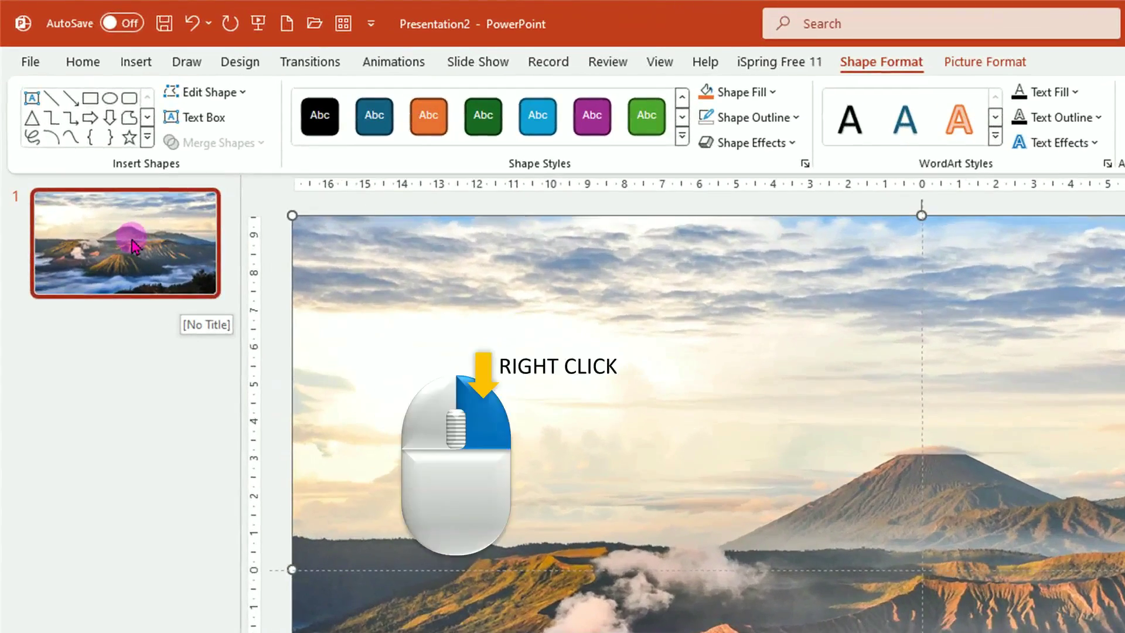
right_click(133, 245)
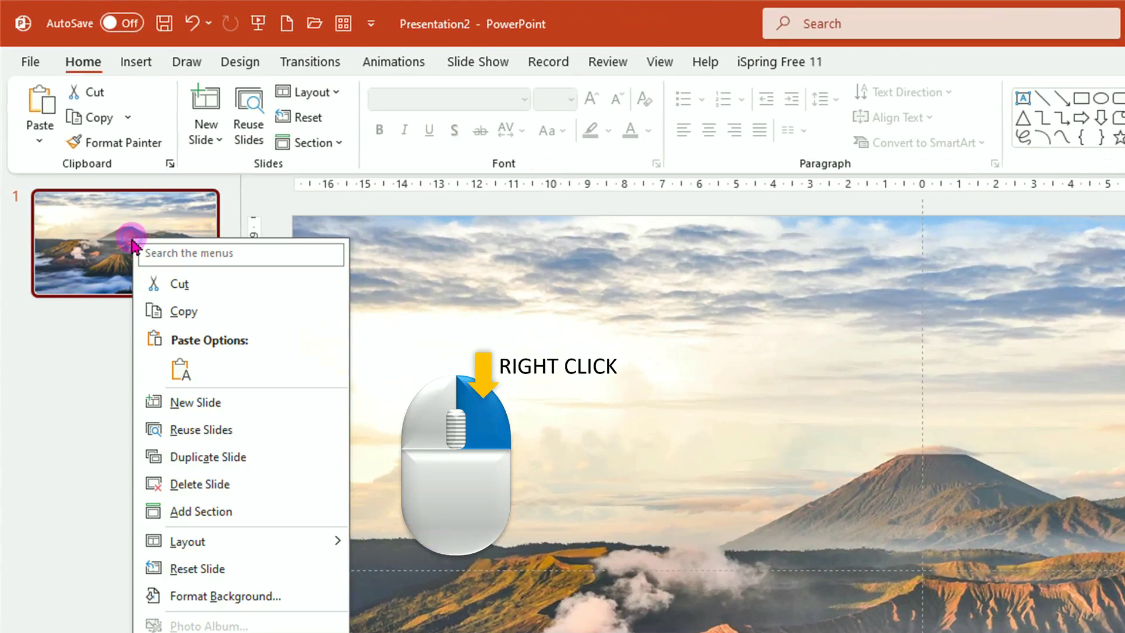
- Duplicate slide 1, then narrow slide 1's picture to the left half of the slide
click(228, 462)
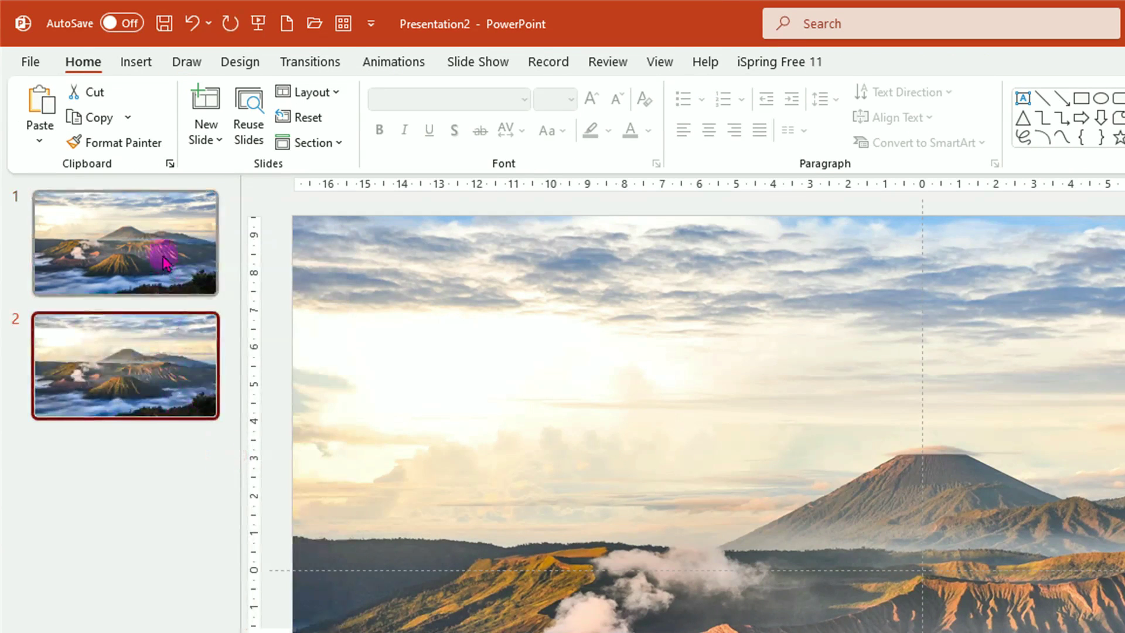
click(155, 241)
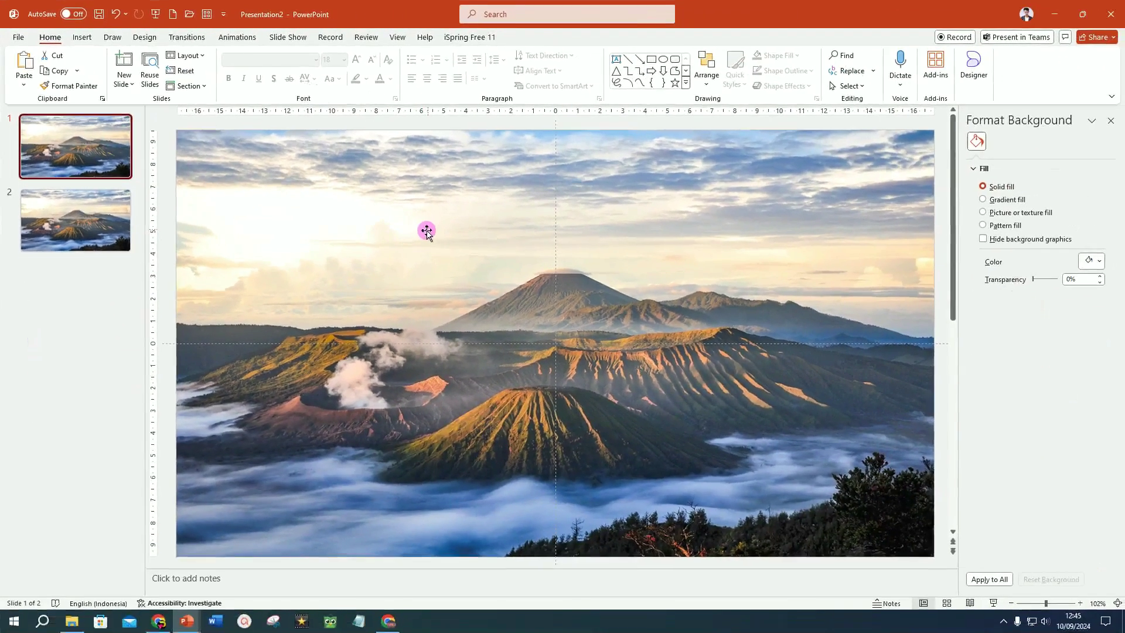
click(433, 221)
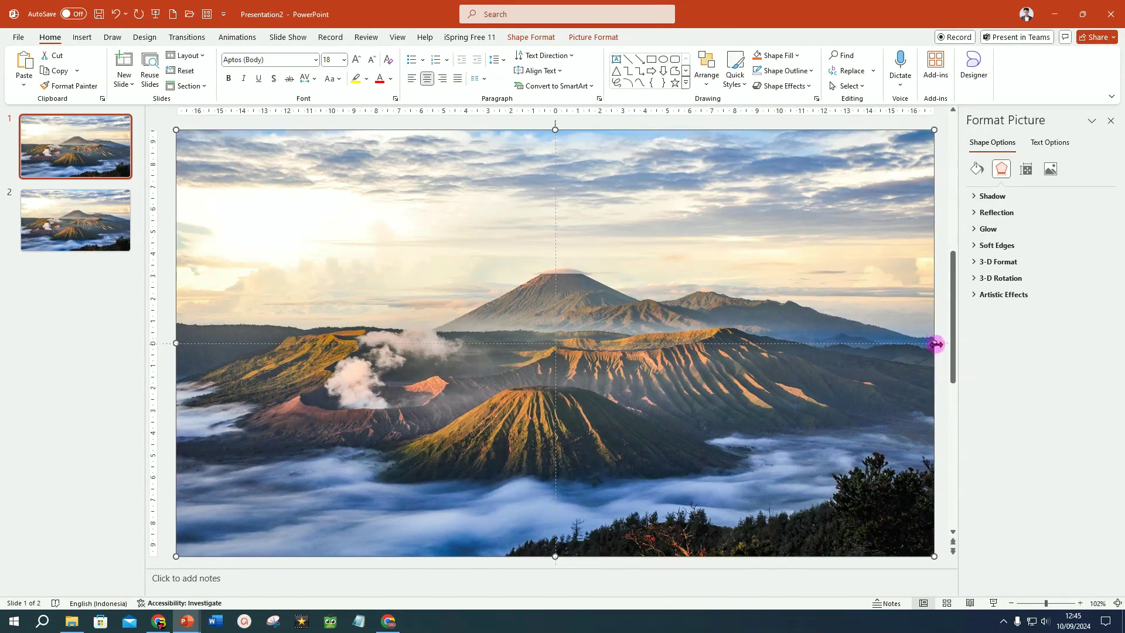
drag(936, 344, 557, 355)
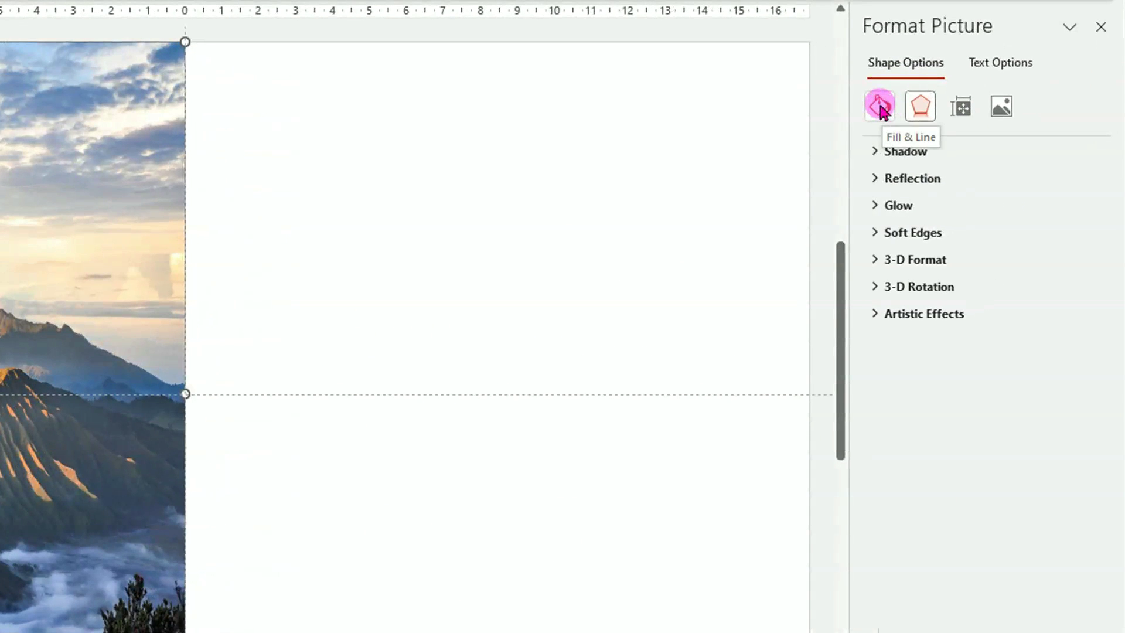
- Re-centre the volcano by setting the fill offsets to -40% left and -25% right
click(880, 106)
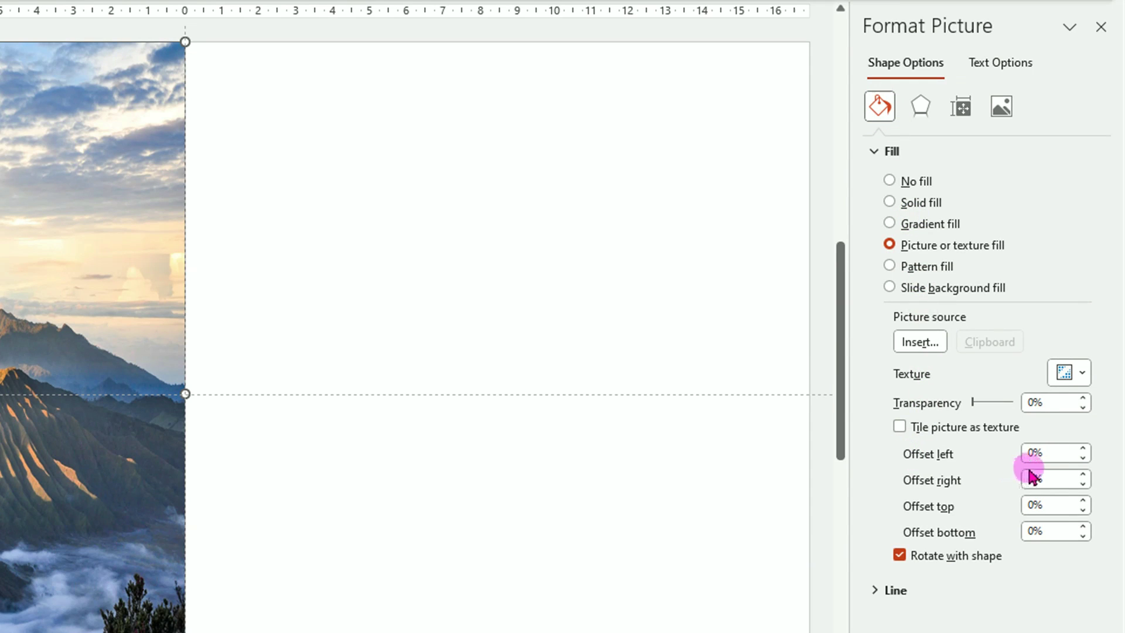
click(1083, 484)
click(1082, 484)
click(1083, 484)
click(1082, 484)
click(1083, 484)
click(1082, 484)
click(1082, 457)
click(1083, 457)
click(1082, 457)
click(1082, 456)
click(1083, 457)
click(1083, 457)
click(1082, 457)
click(1083, 457)
click(1083, 457)
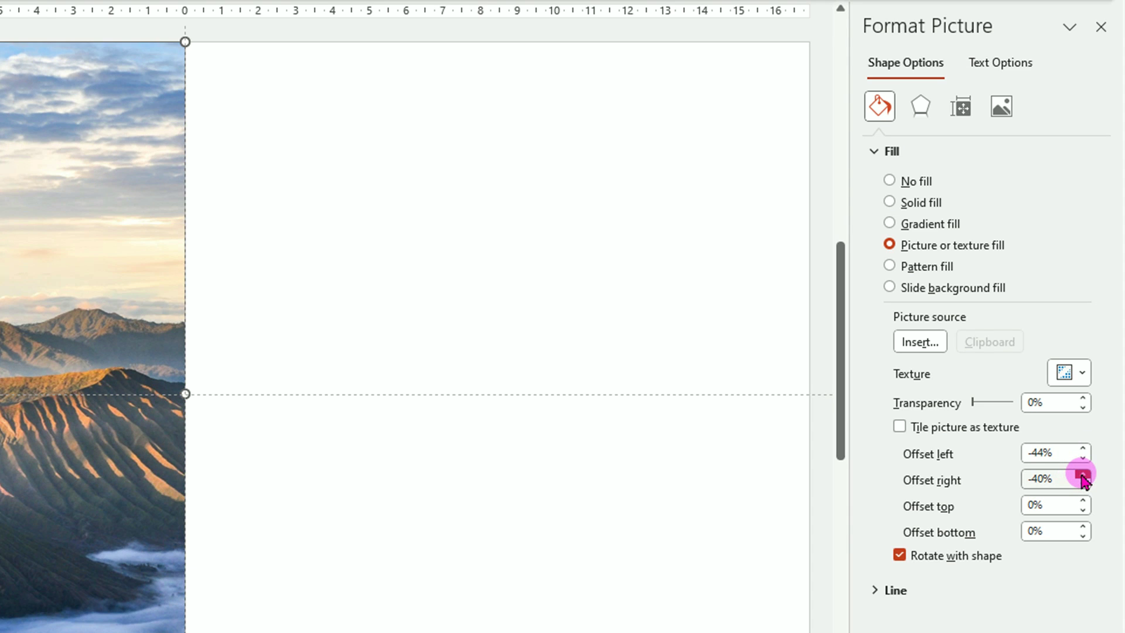
click(1082, 474)
click(1082, 474)
click(1083, 474)
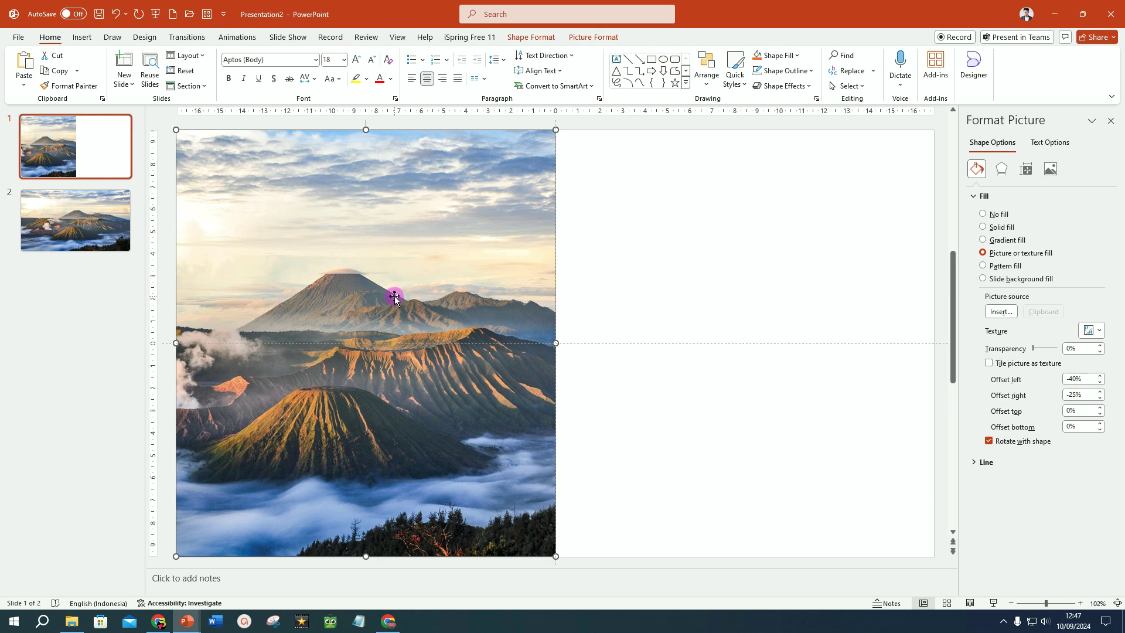
key(ctrl+d)
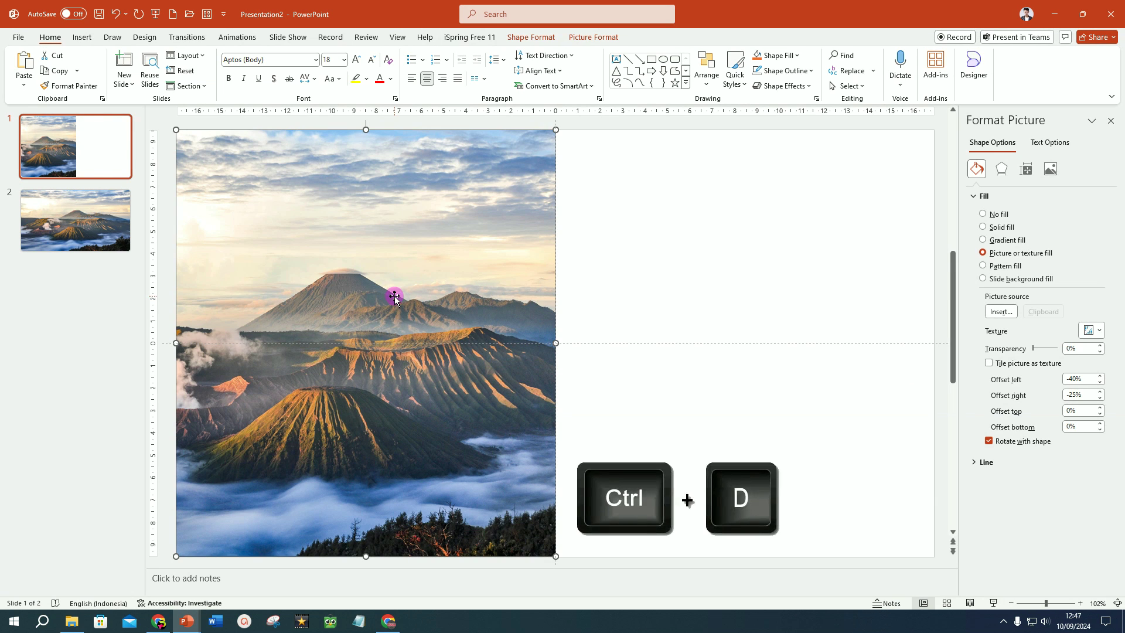
- Move the copied picture to the right and change its fill to solid dark grey
drag(395, 297, 649, 304)
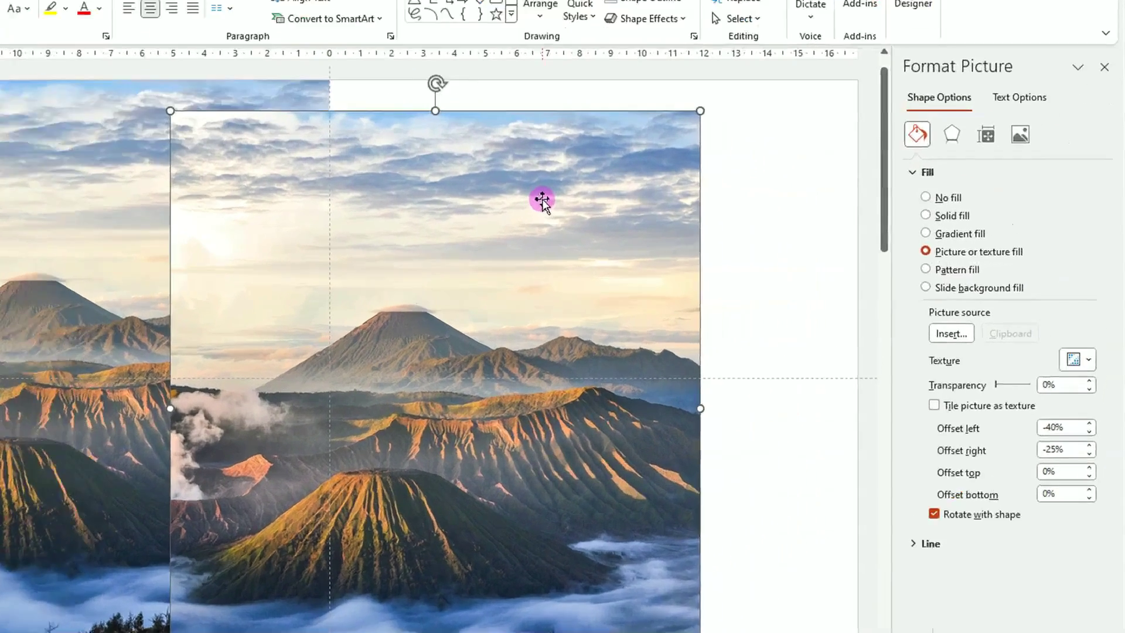
click(951, 134)
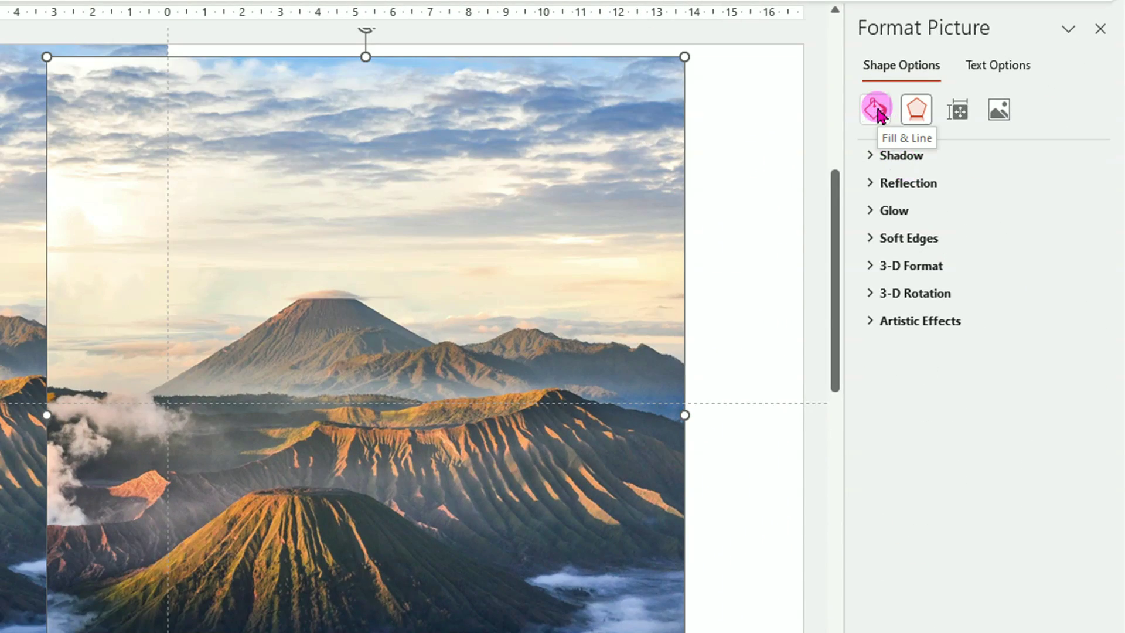
click(877, 109)
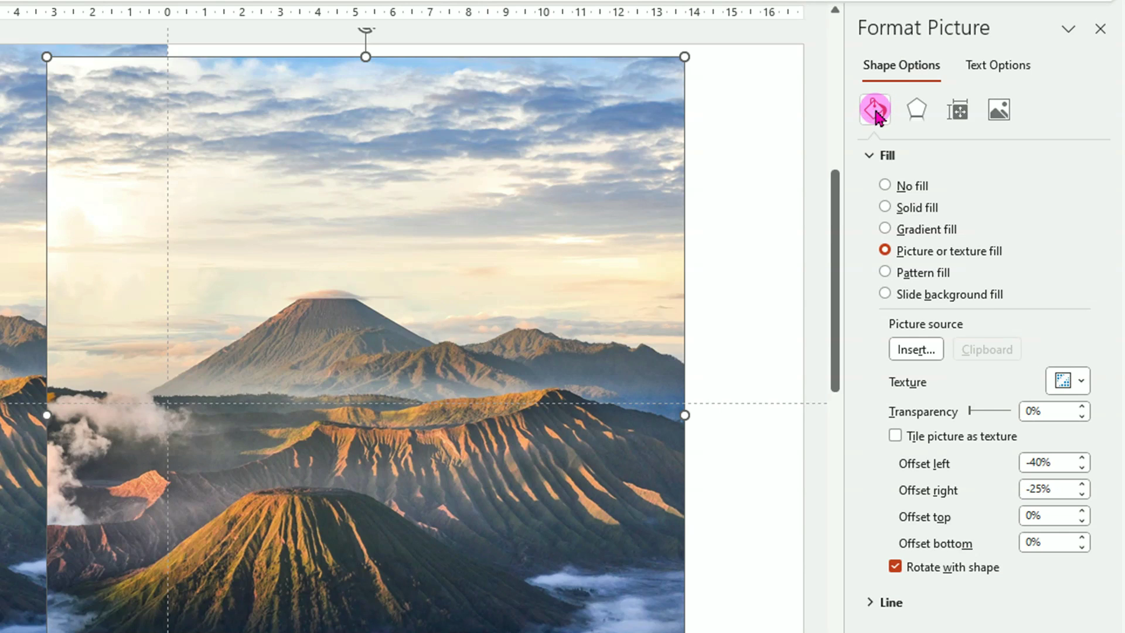
click(884, 207)
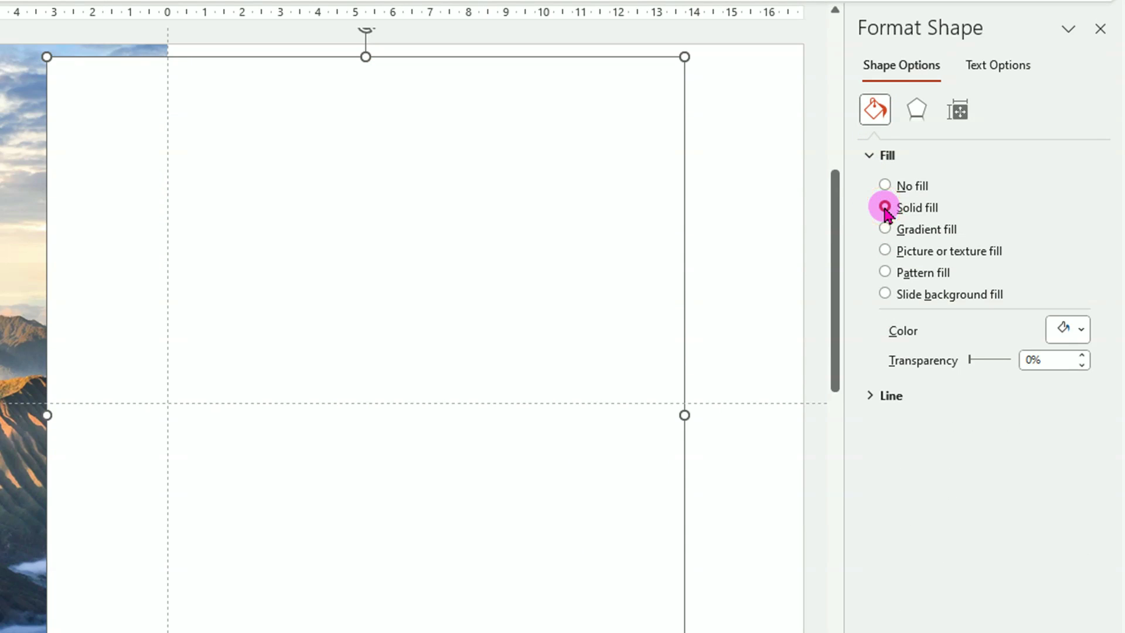
click(1080, 331)
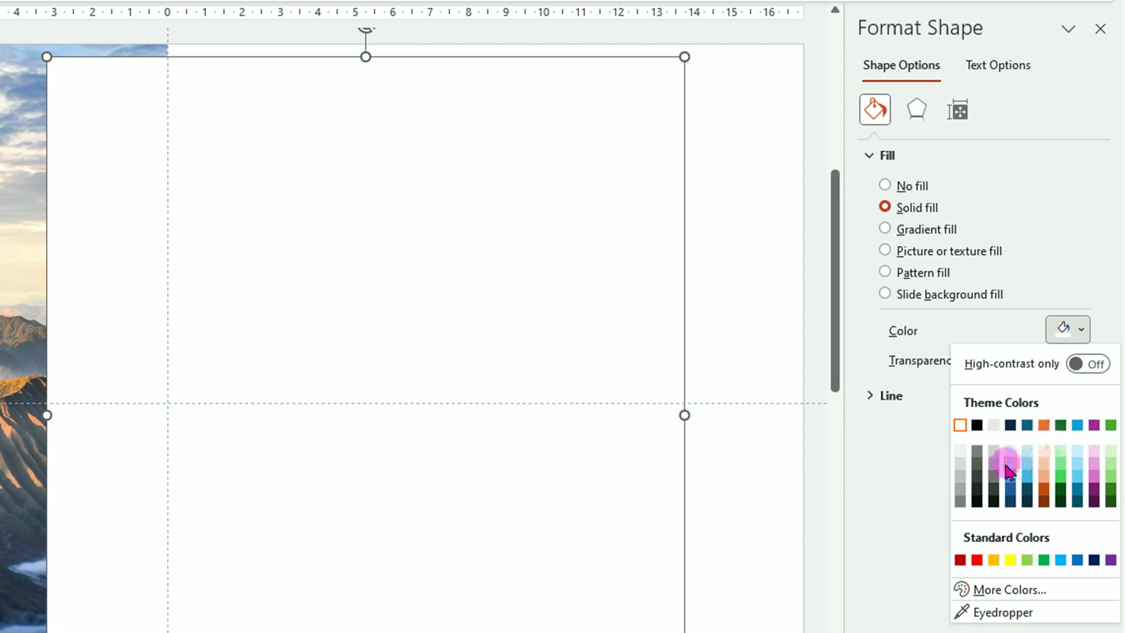
click(976, 476)
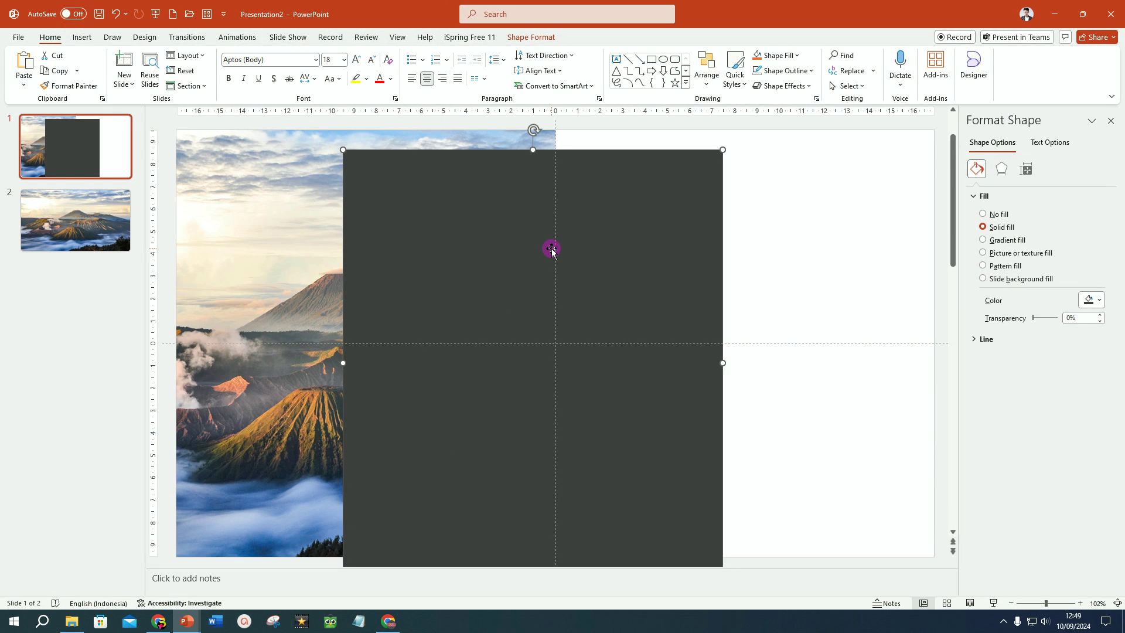
- Duplicate the dark grey rectangle and move the copy to cover the slide's right half
key(ctrl+d)
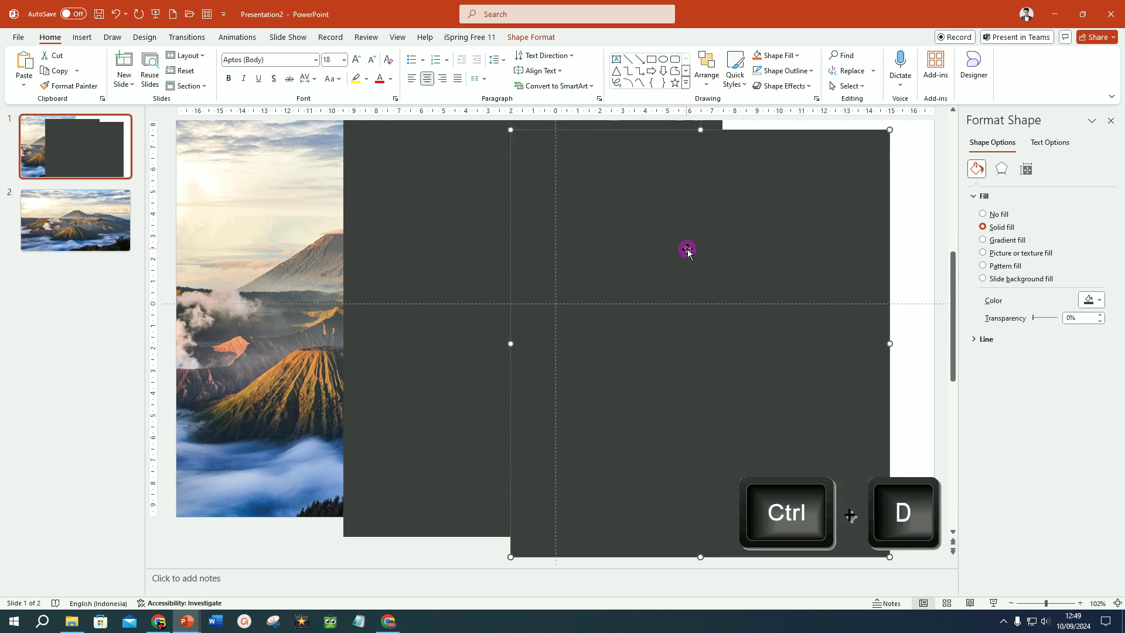
drag(675, 251, 727, 219)
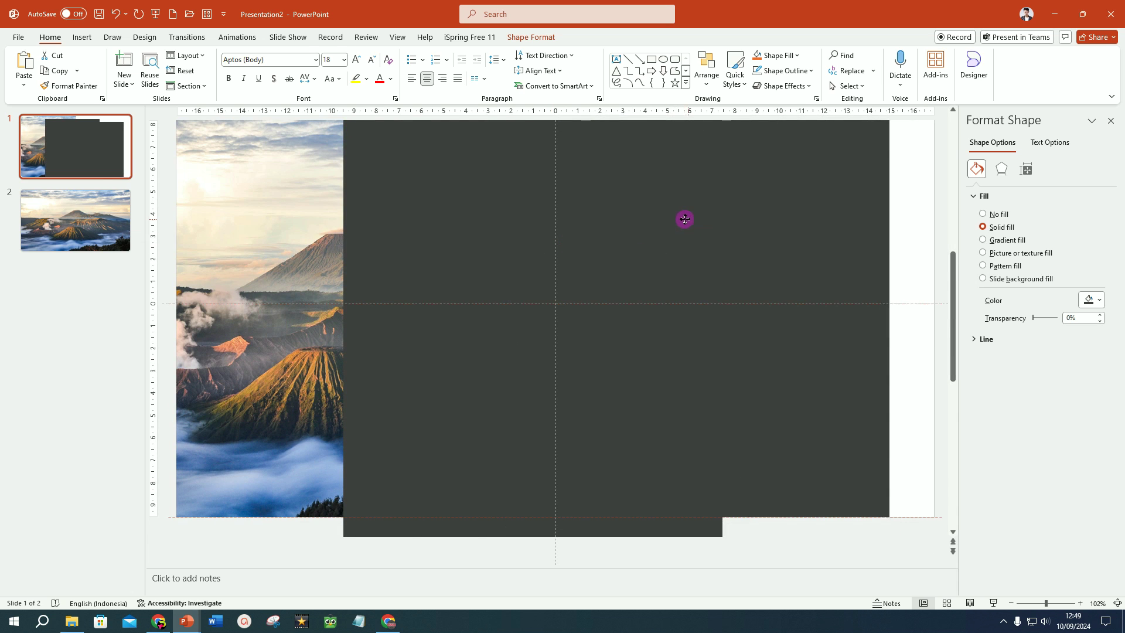
scroll(520, 274, up, 1)
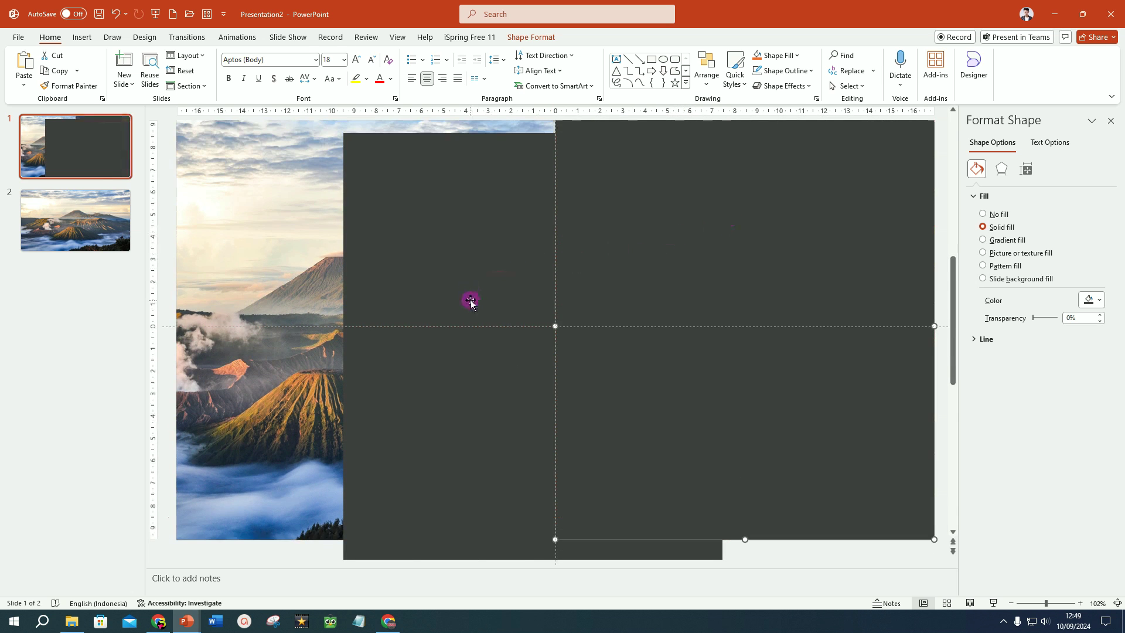
- Make the left dark rectangle black with 30% transparency
click(397, 216)
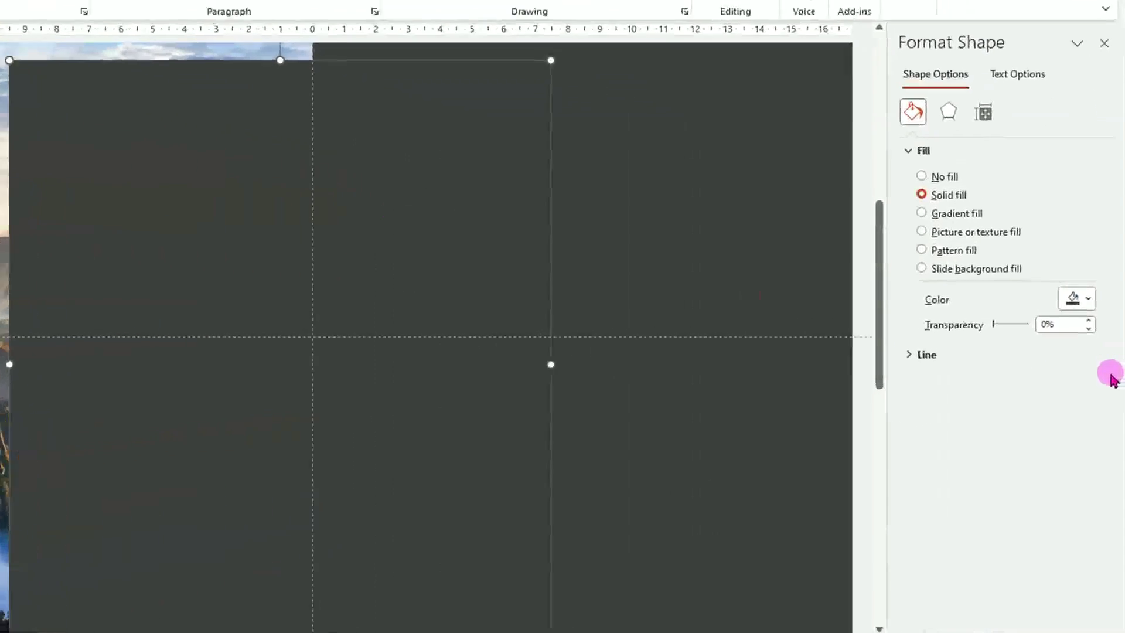
click(1087, 300)
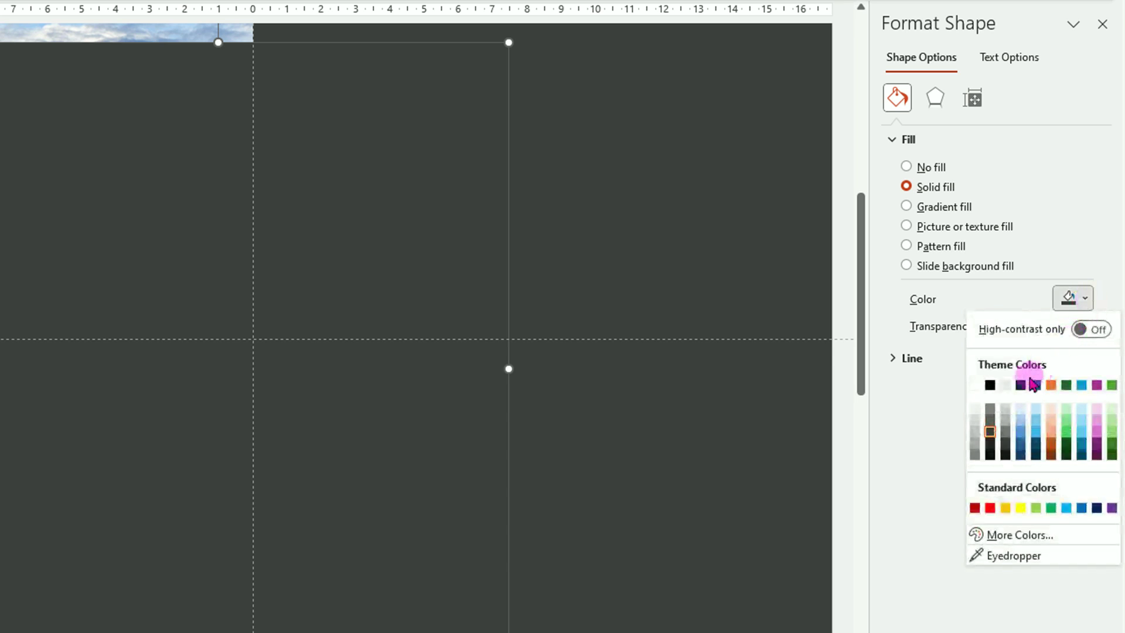
click(989, 384)
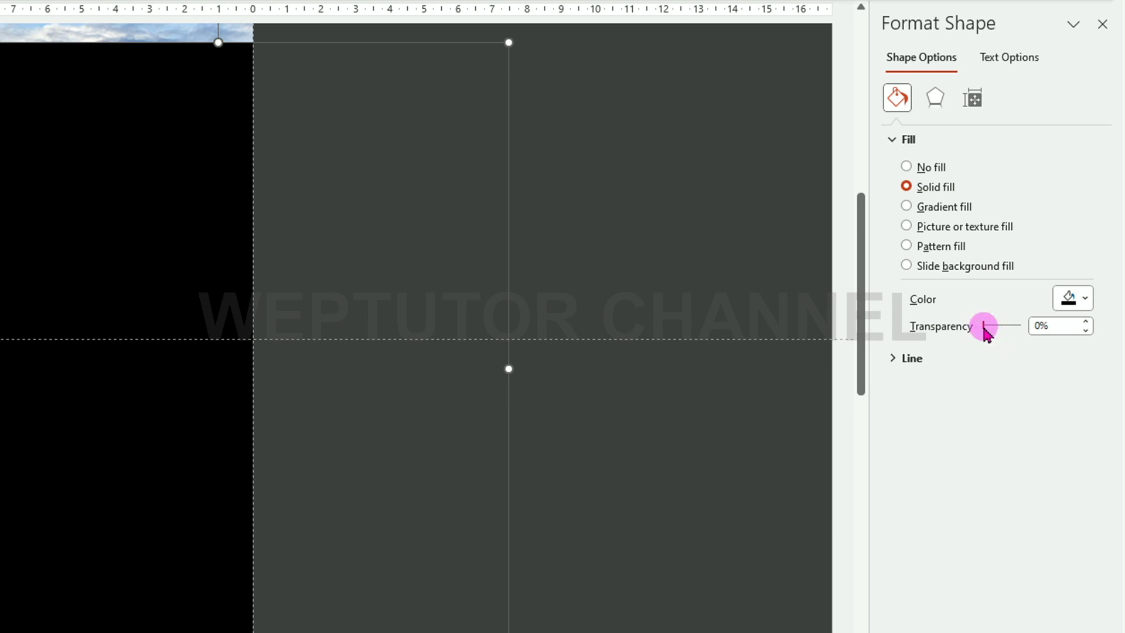
drag(986, 328, 995, 329)
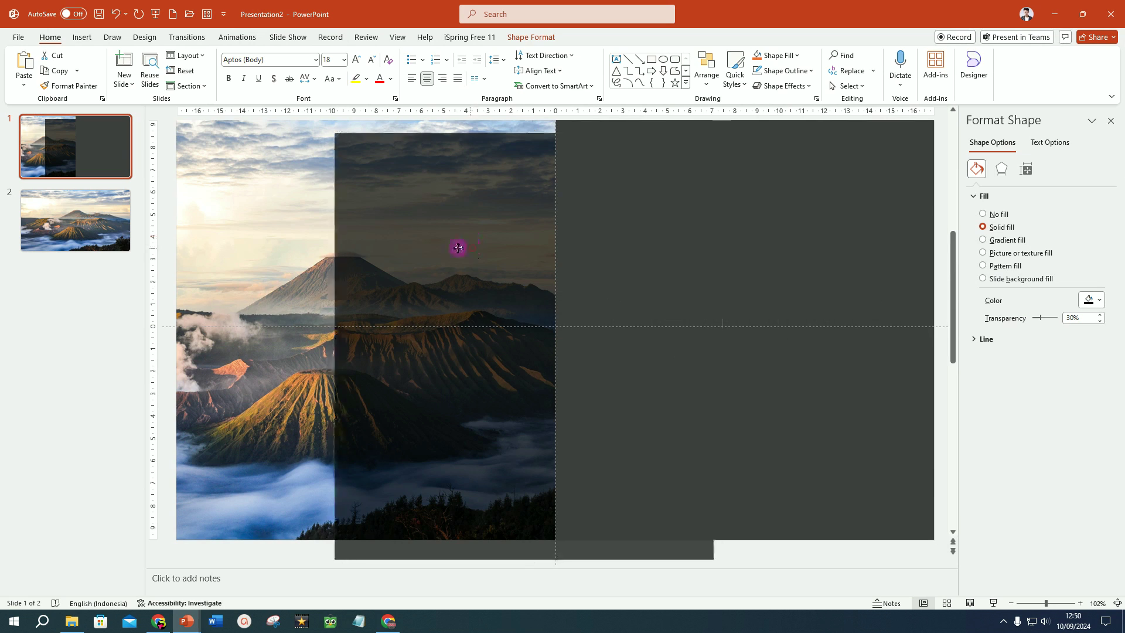
- Reshape the translucent rectangle into a 5 cm tall band across the photo
drag(472, 248, 421, 228)
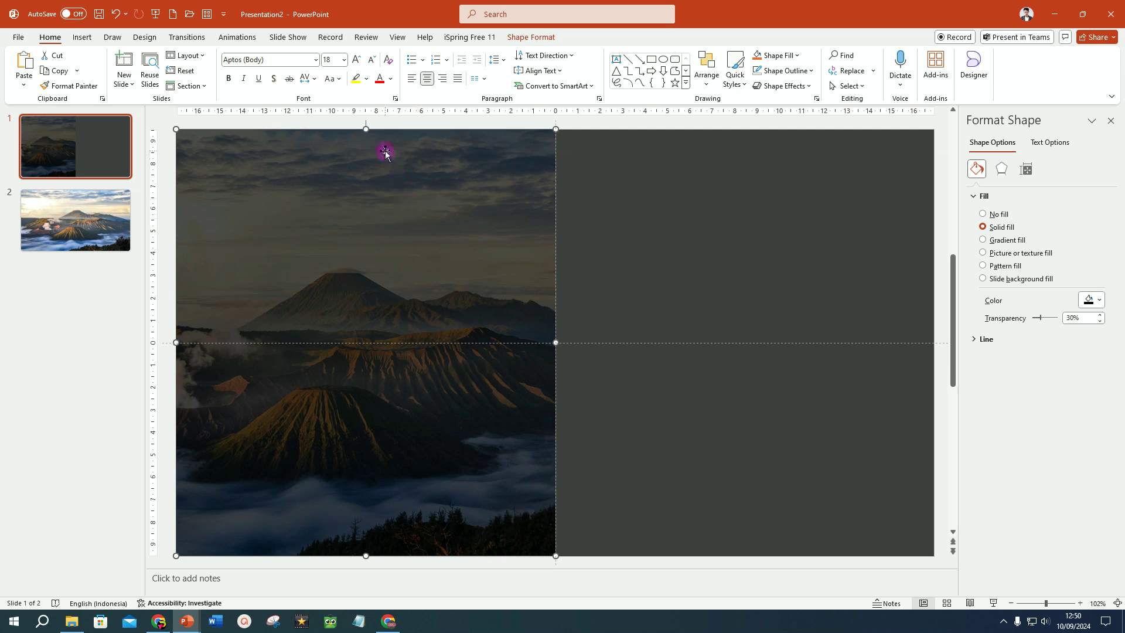
drag(366, 126, 350, 458)
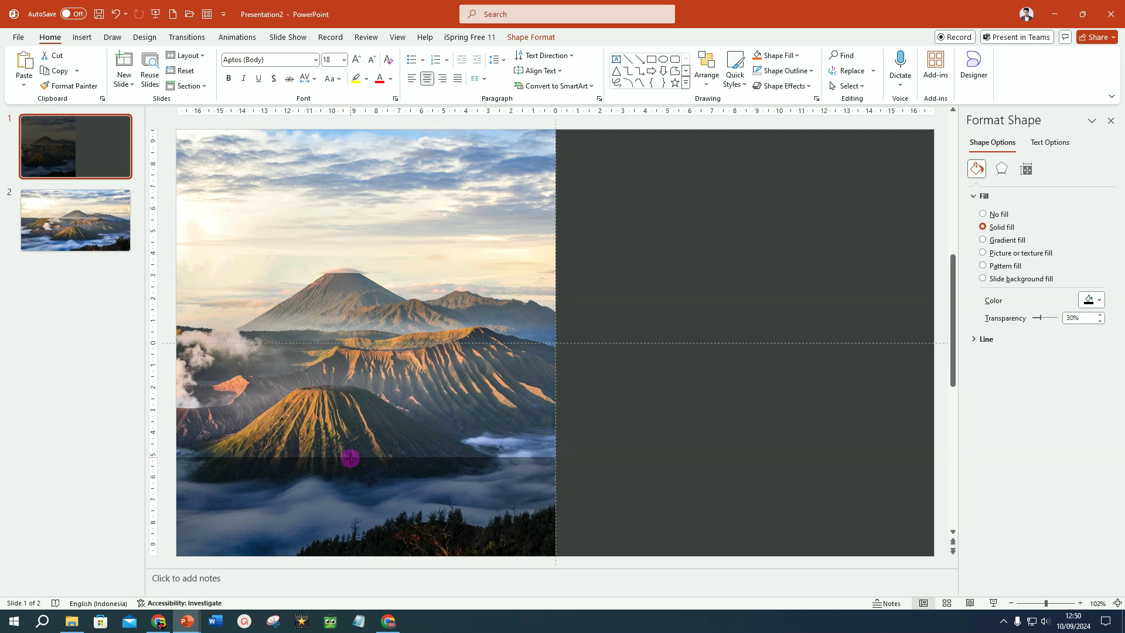
drag(371, 497, 372, 337)
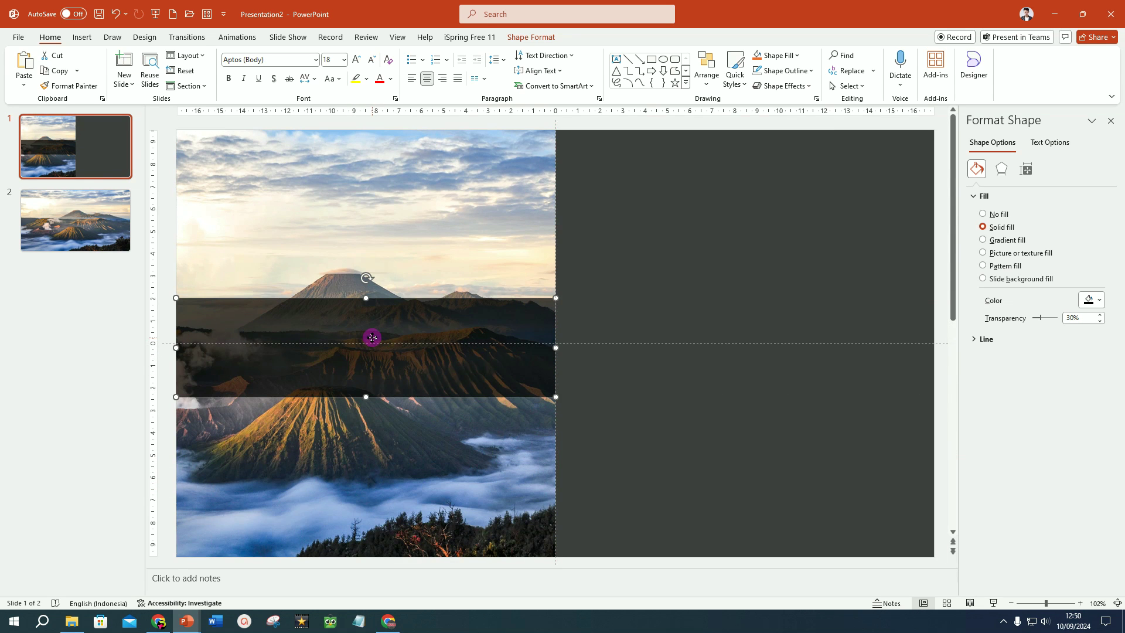
click(541, 37)
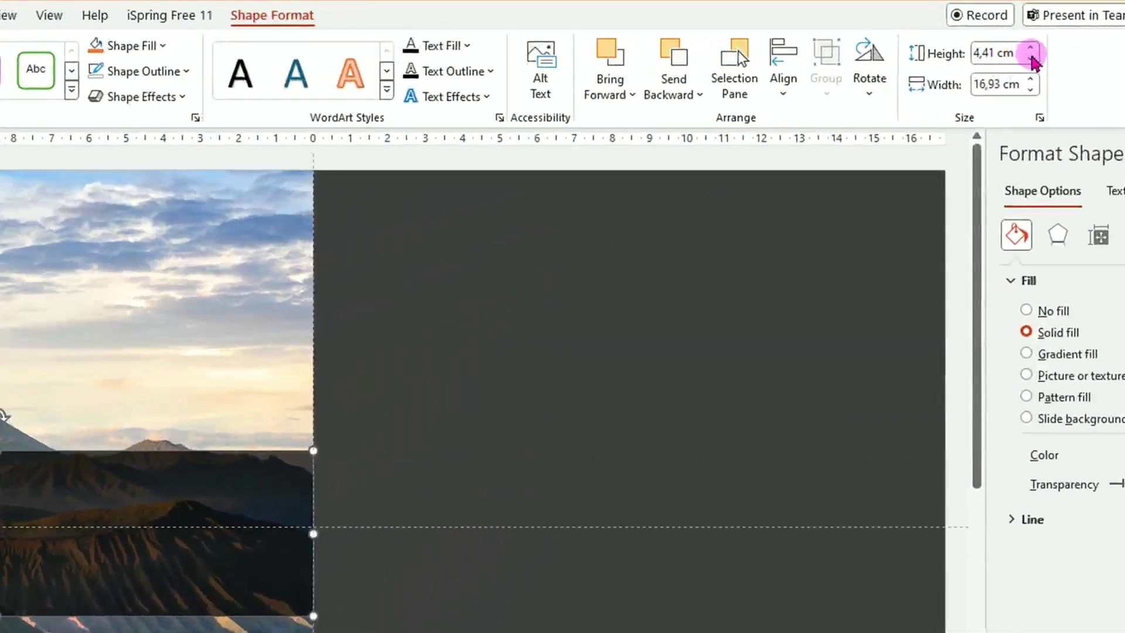
click(1031, 48)
click(1031, 48)
click(1030, 48)
click(1031, 48)
click(1030, 48)
click(1031, 48)
drag(50, 557, 57, 532)
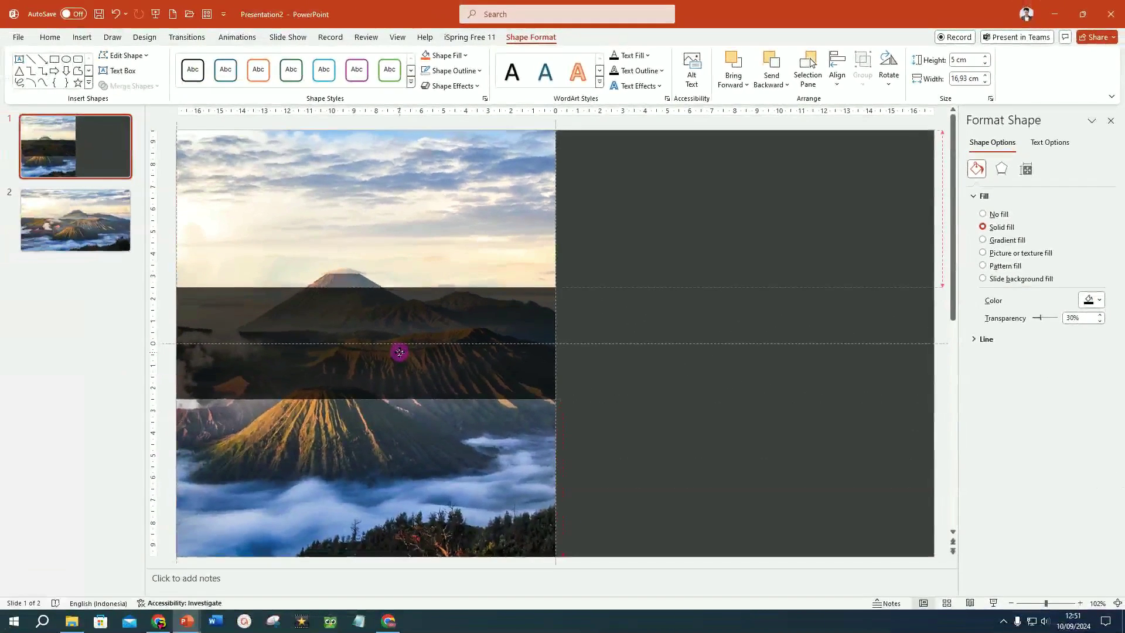
- Duplicate the right panel, make it light grey, and narrow it into a strip beside the photo
click(717, 201)
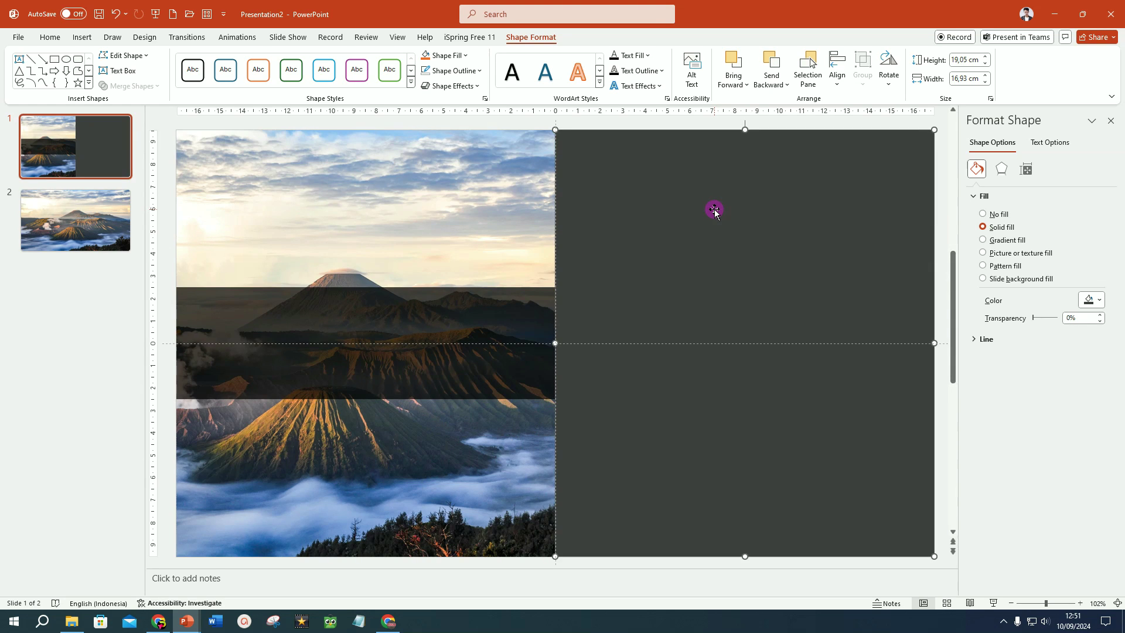
key(ctrl+d)
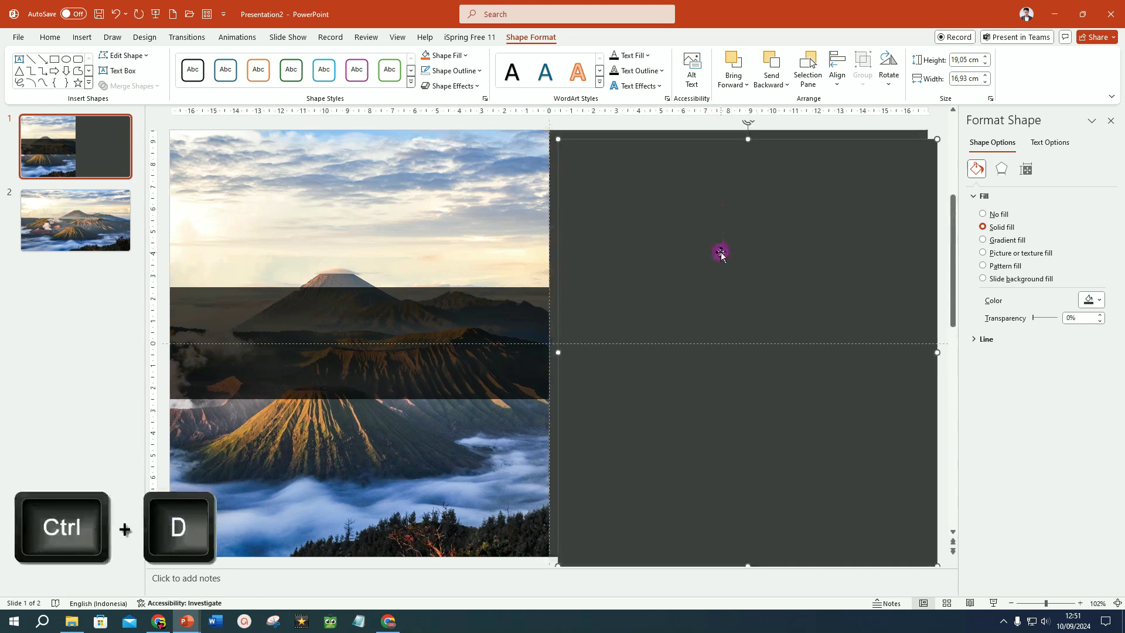
drag(720, 253, 776, 253)
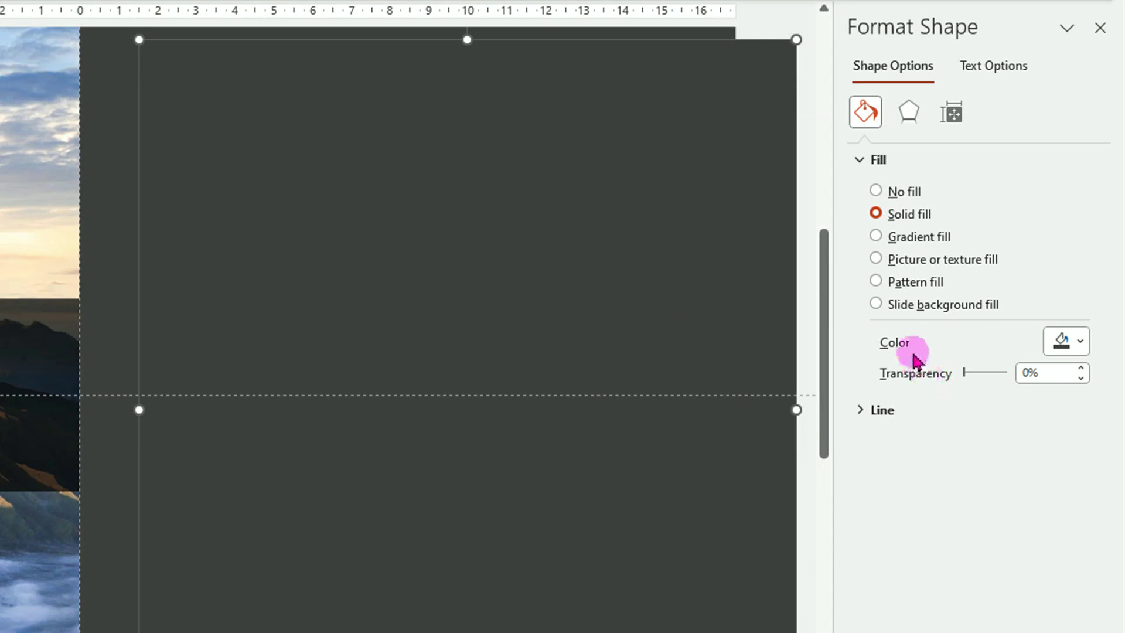
click(1081, 345)
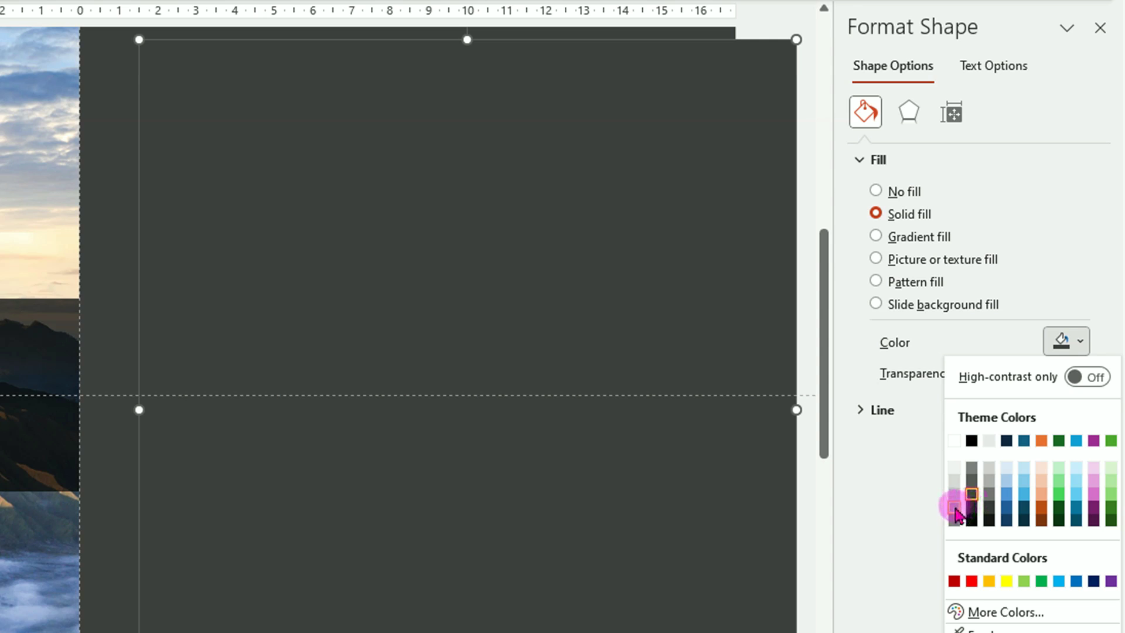
click(954, 507)
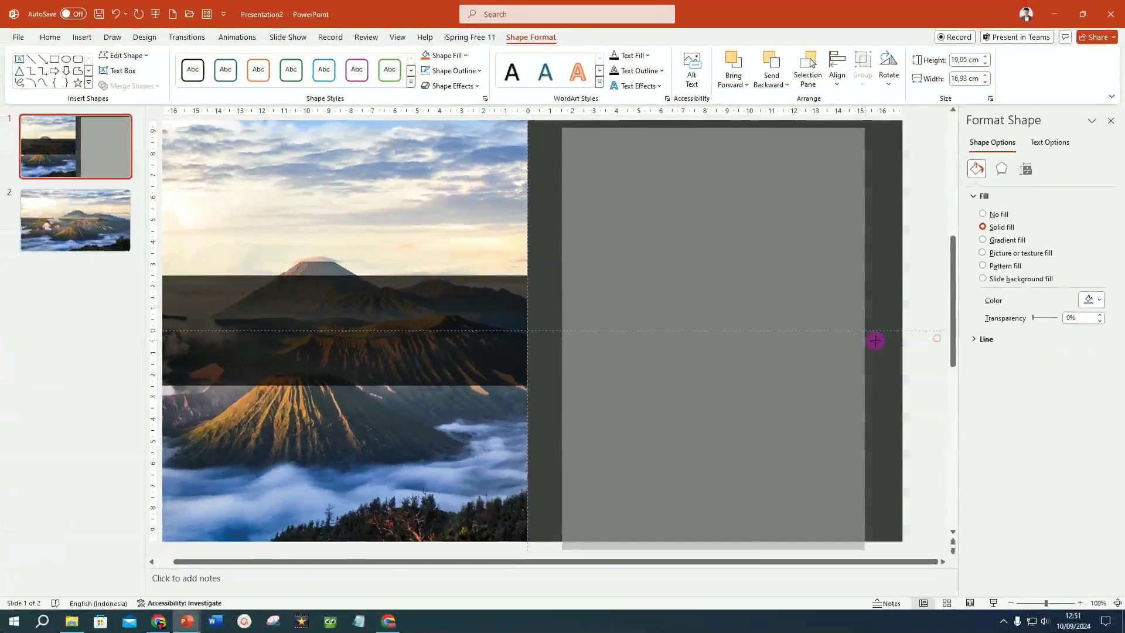
mouse_move(795, 409)
mouse_down()
mouse_move(616, 332)
mouse_move(568, 331)
mouse_up()
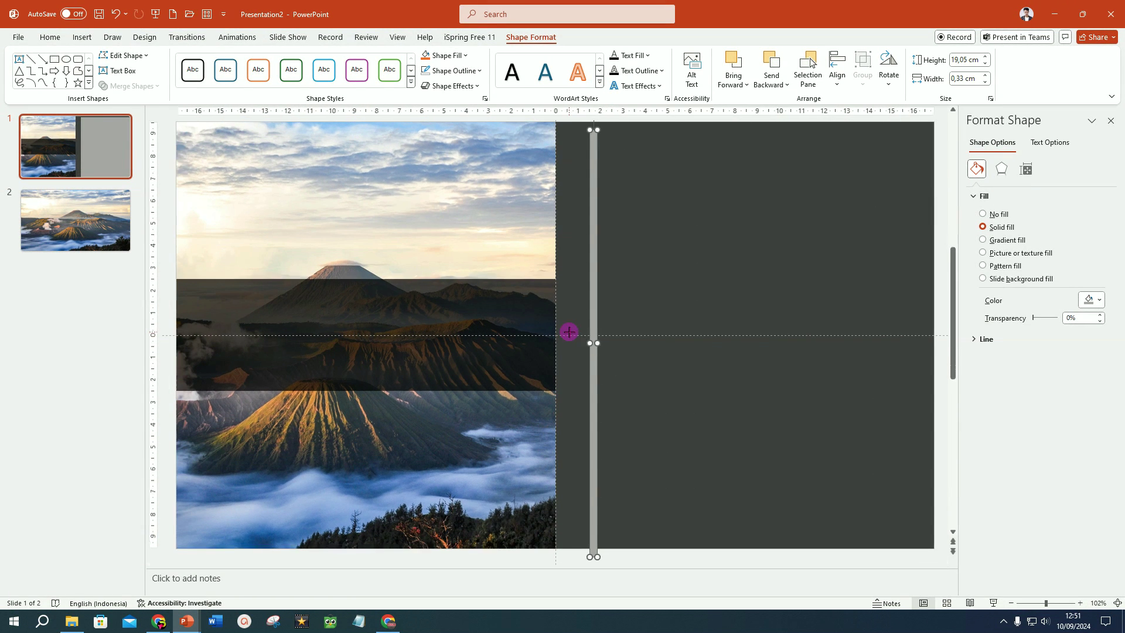
drag(593, 329, 540, 371)
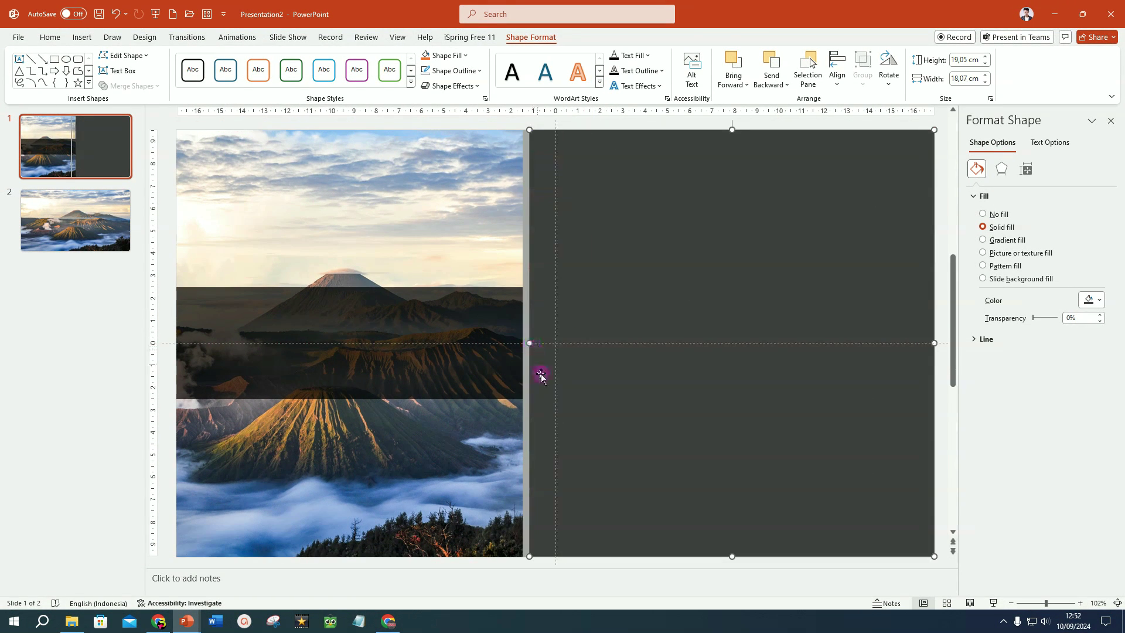
click(622, 583)
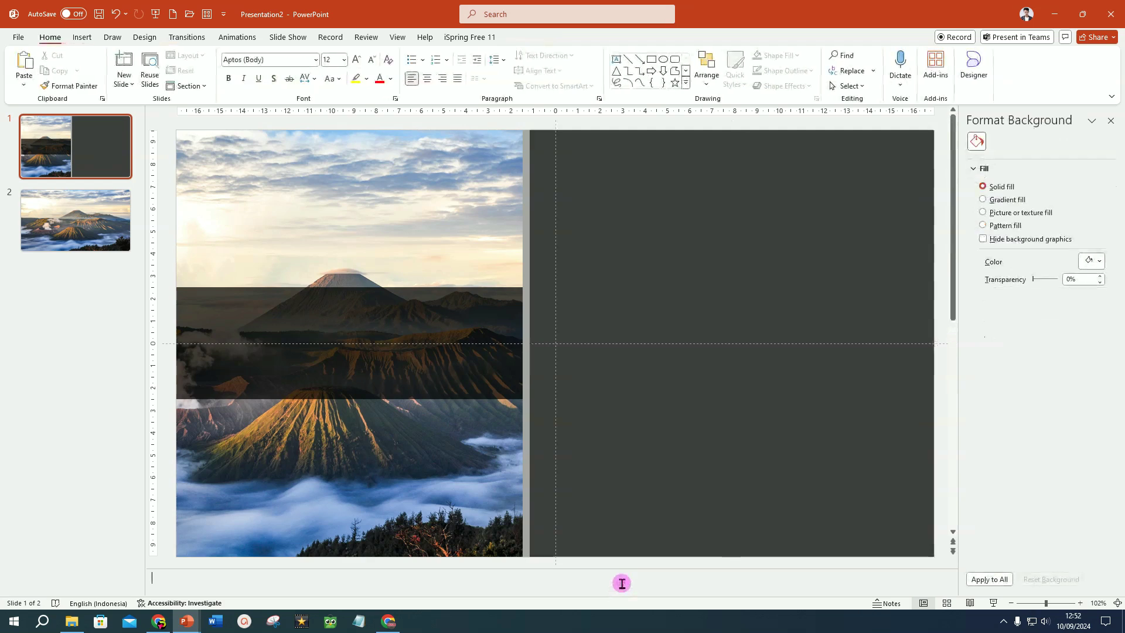
- Duplicate the dark panel as a light grey 2 cm by 2 cm square at the panel's upper left
click(732, 209)
key(ctrl+d)
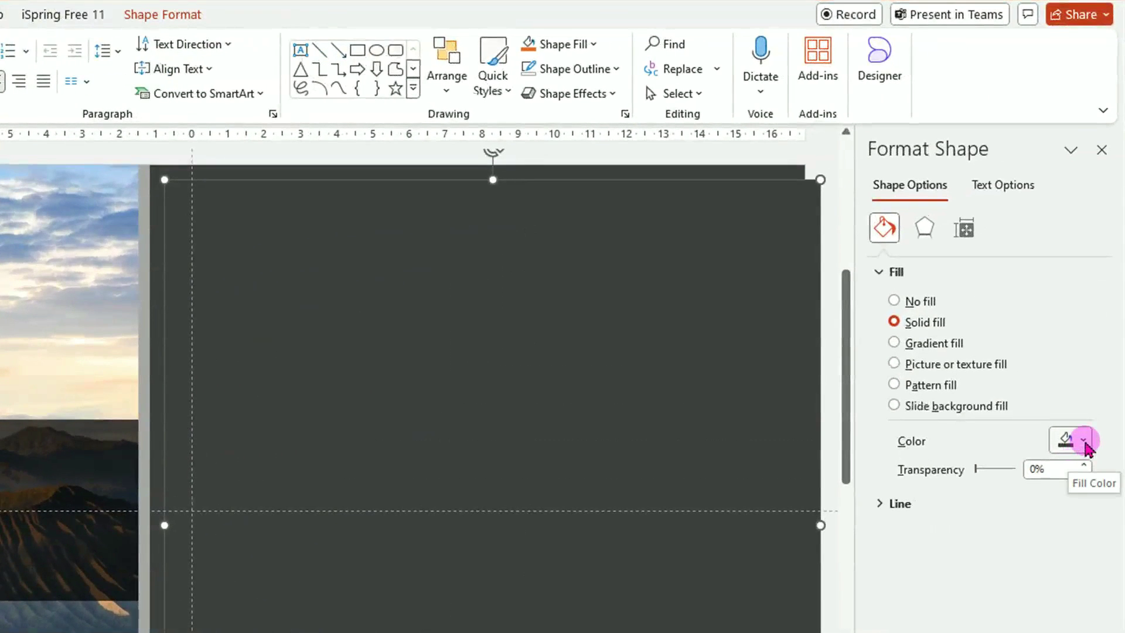
click(1083, 440)
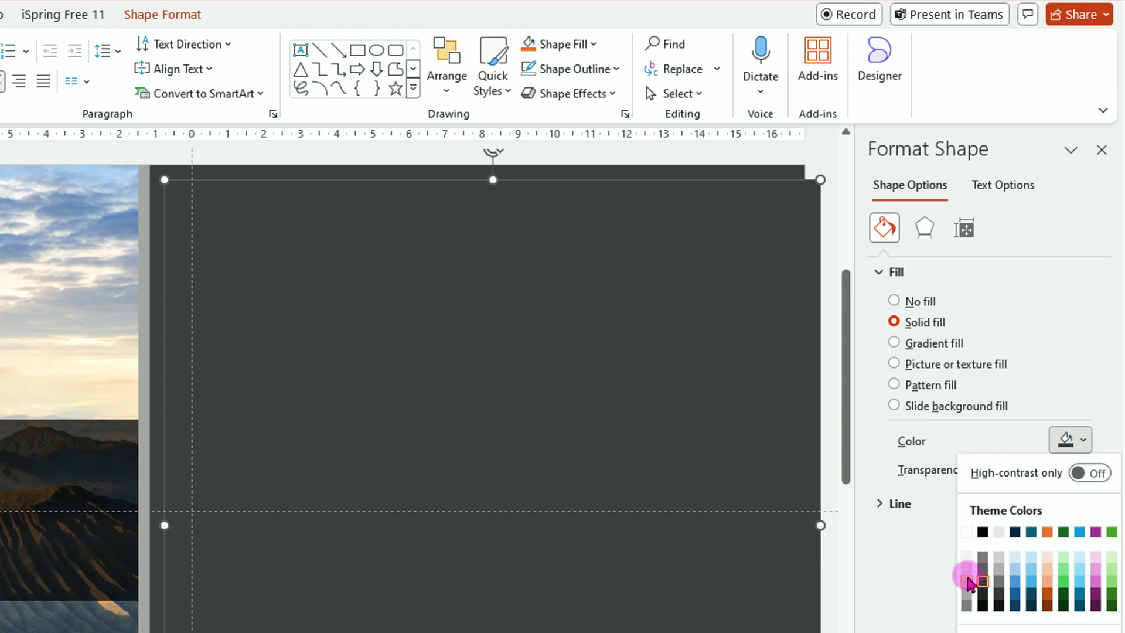
click(967, 569)
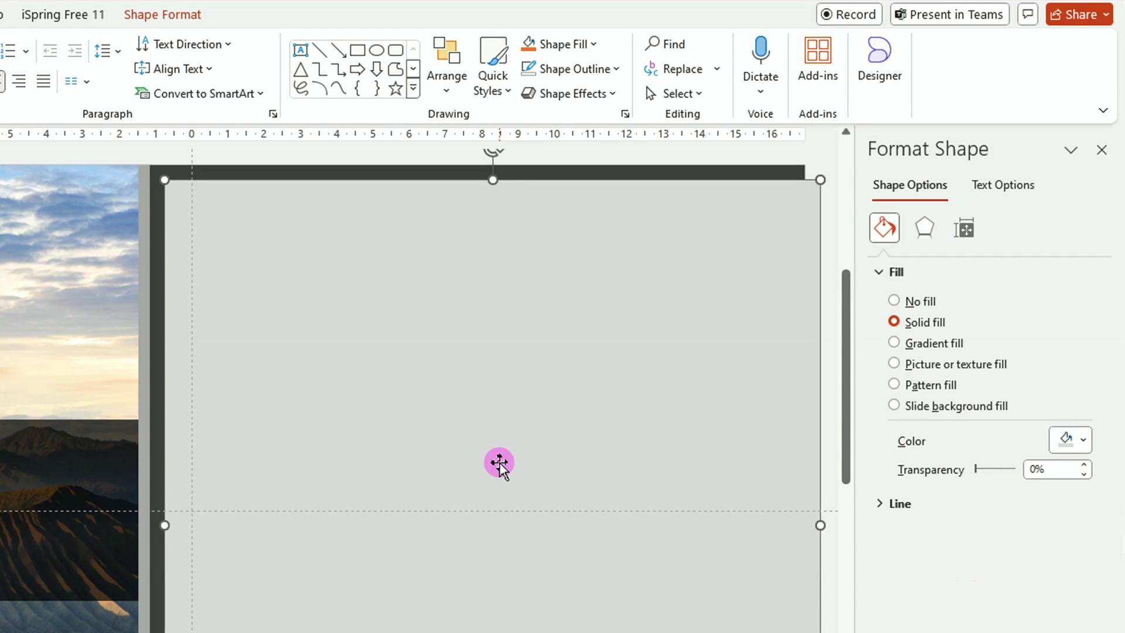
click(176, 17)
click(865, 56)
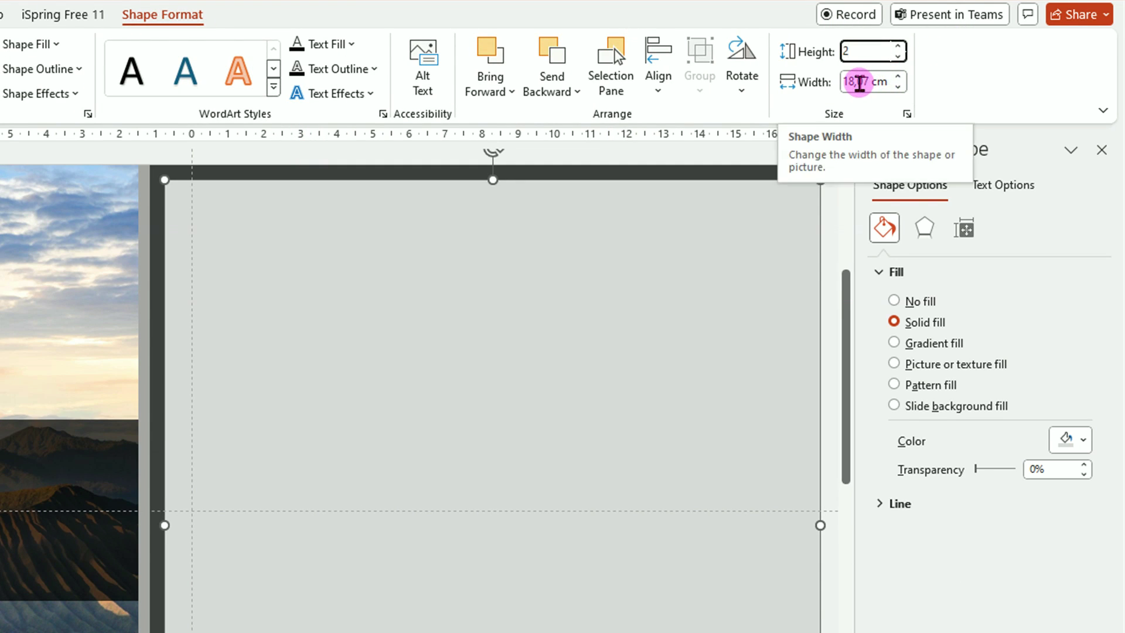
click(874, 85)
text(2)
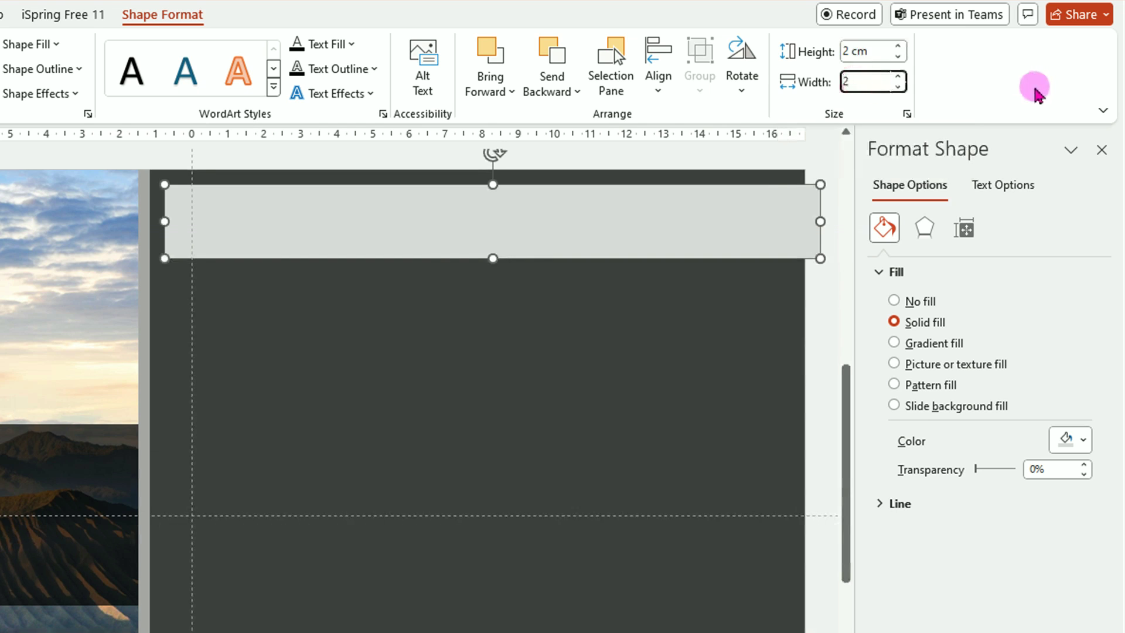
key(Return)
drag(226, 208, 294, 263)
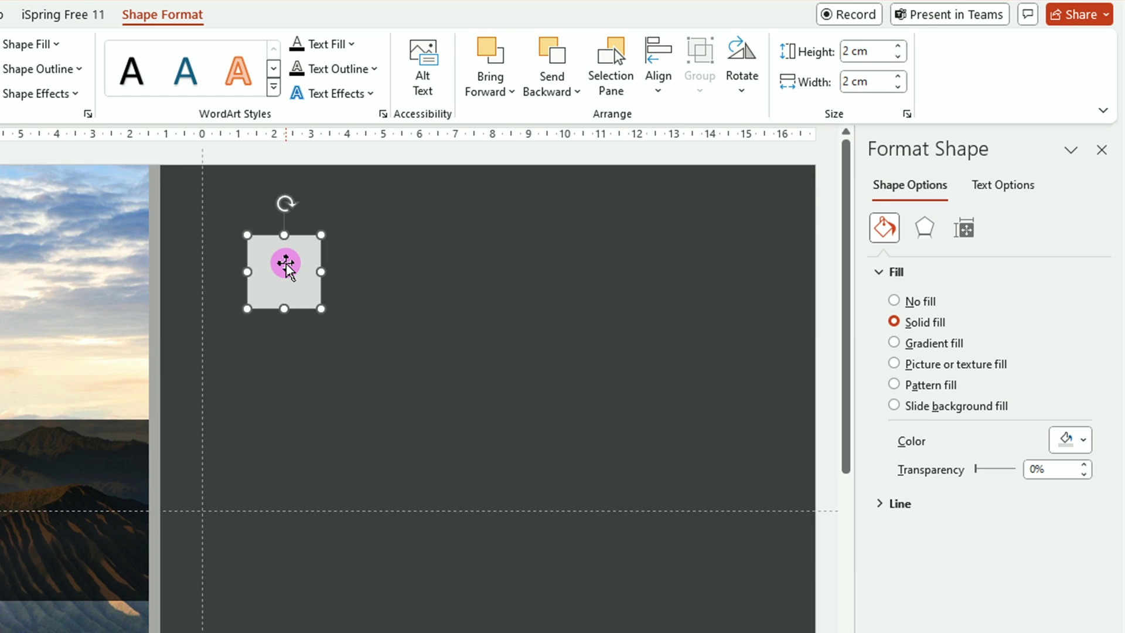
key(ctrl+d)
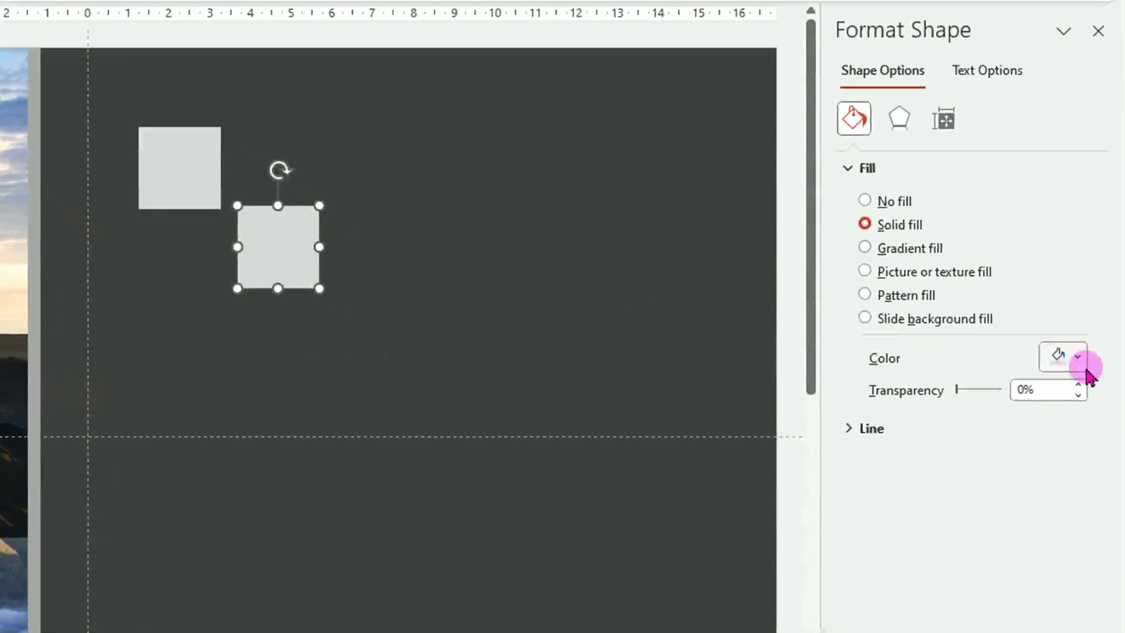
- Fill the copied square with gold and move it over the grey square
click(1076, 358)
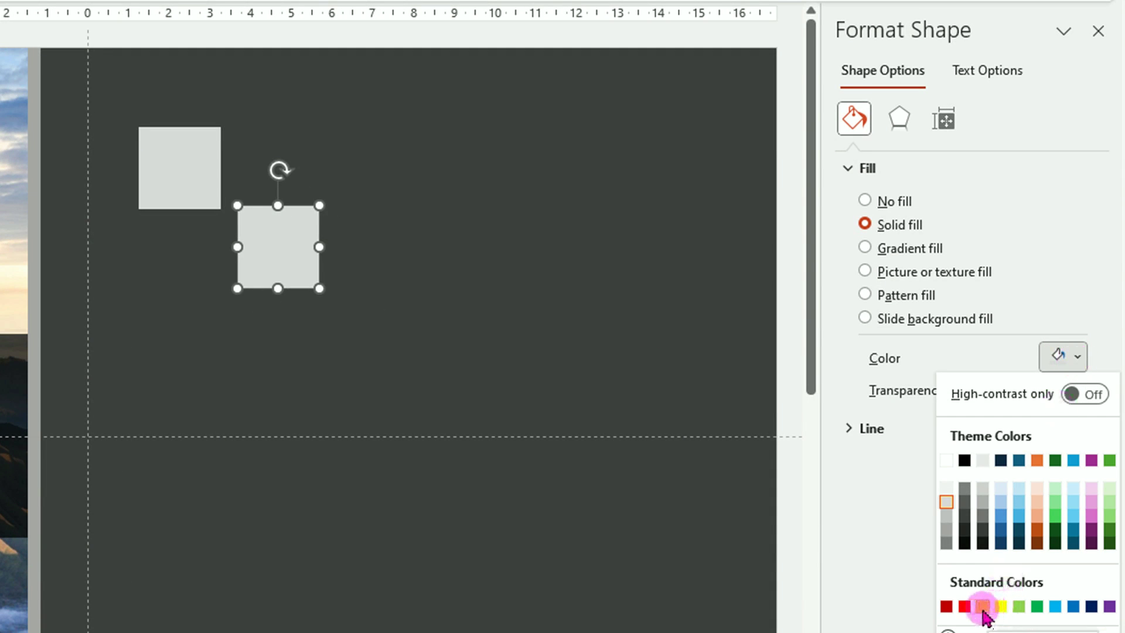
click(982, 607)
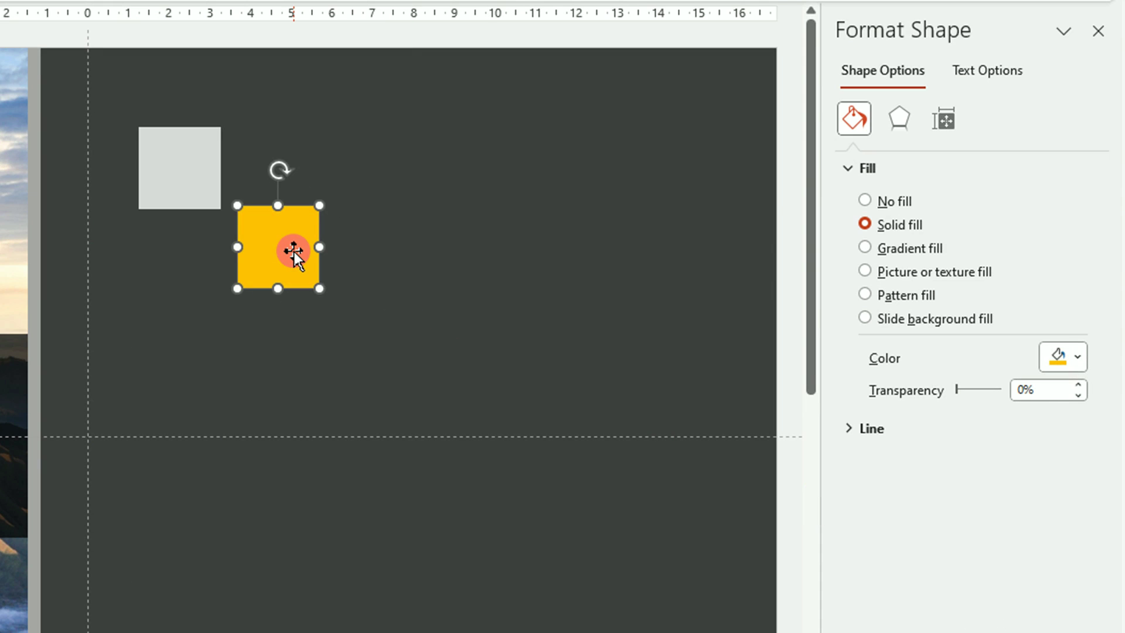
drag(294, 251, 179, 156)
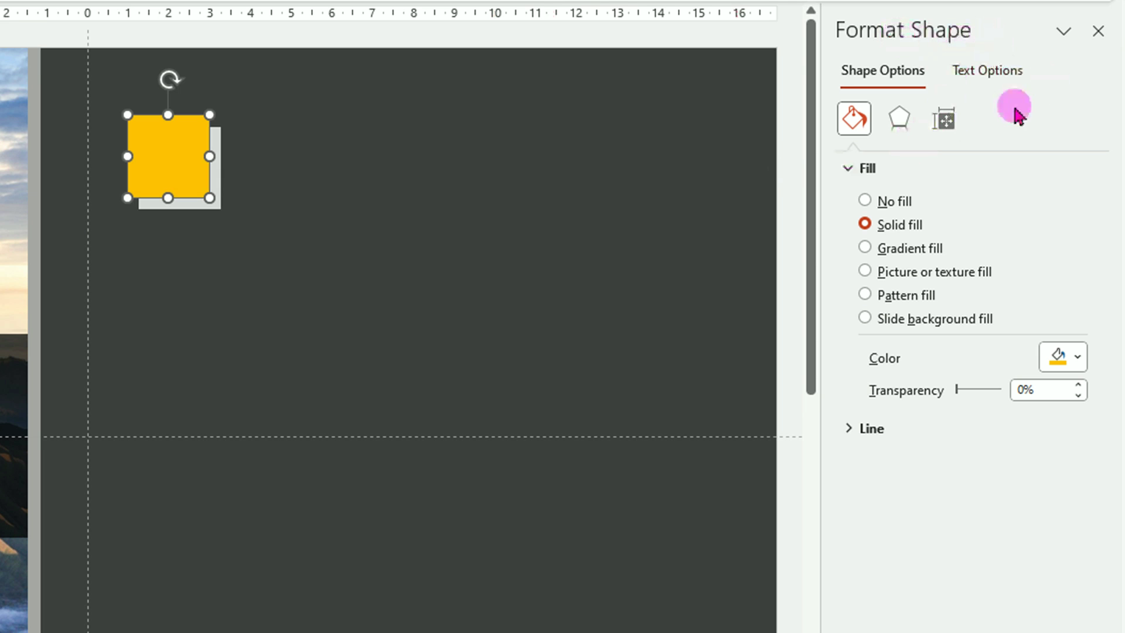
- Apply the Offset: Bottom Right outer shadow preset to the gold square
click(900, 122)
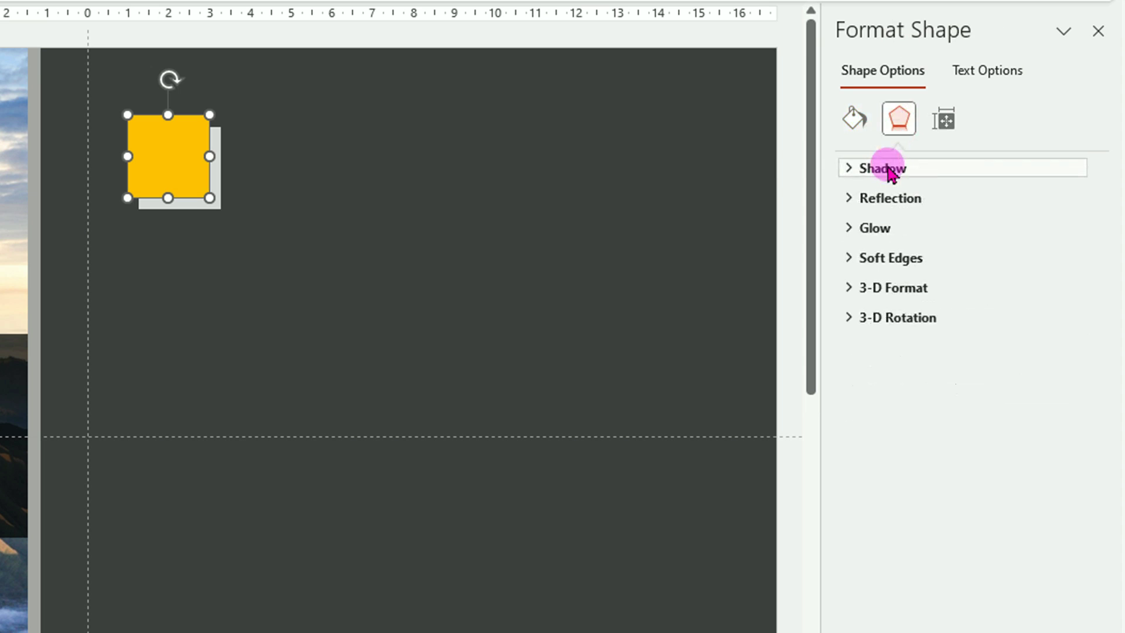
click(888, 171)
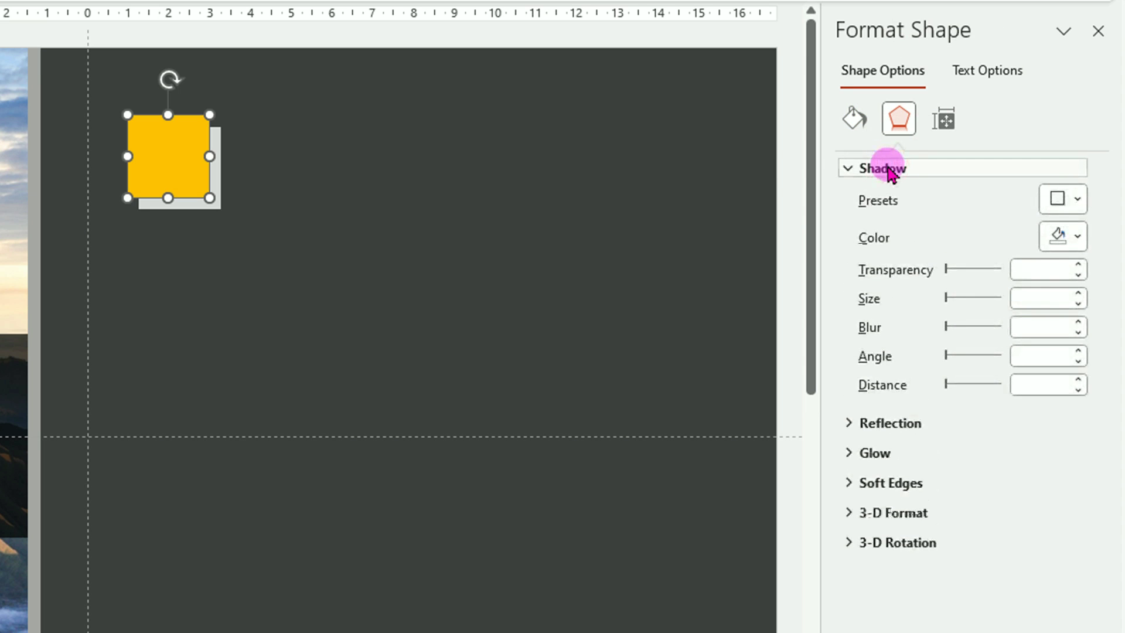
click(1080, 199)
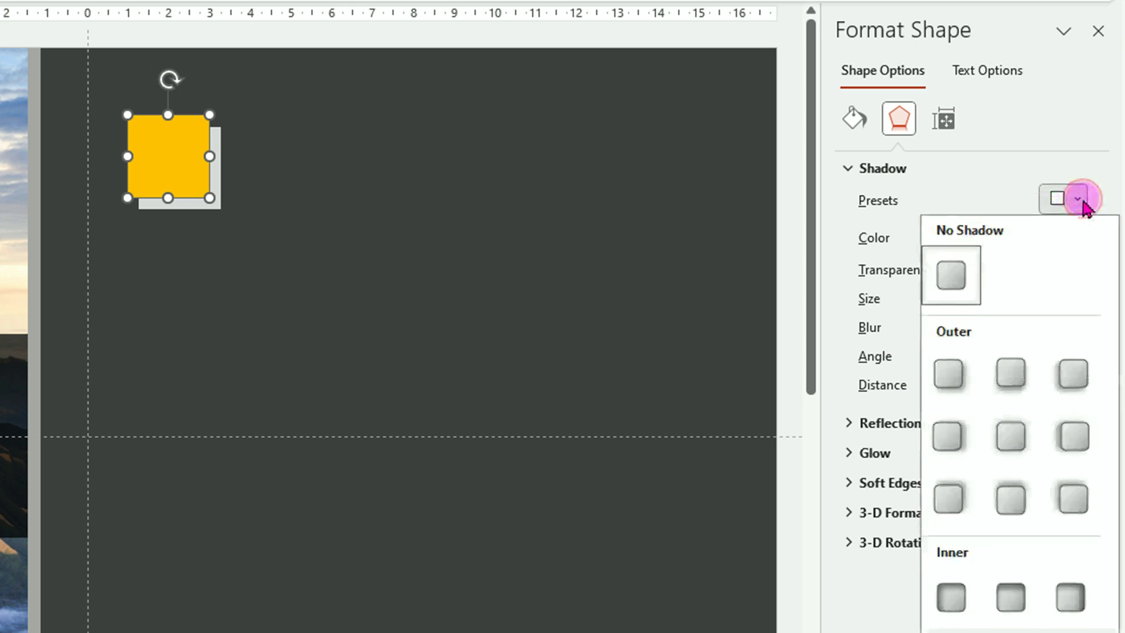
click(955, 378)
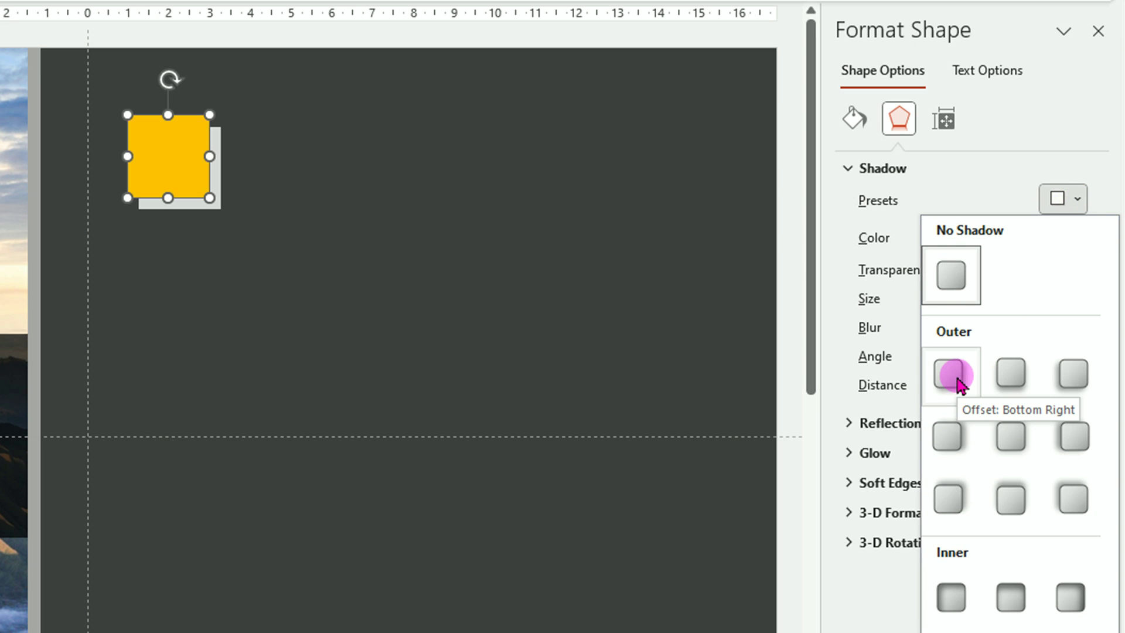
click(954, 378)
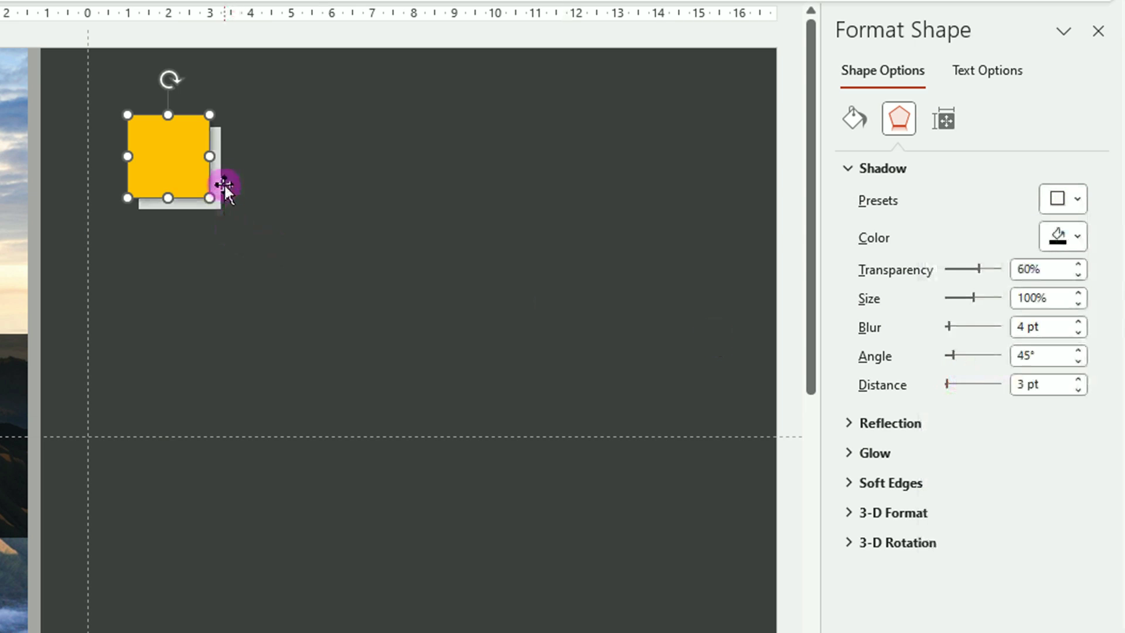
click(317, 47)
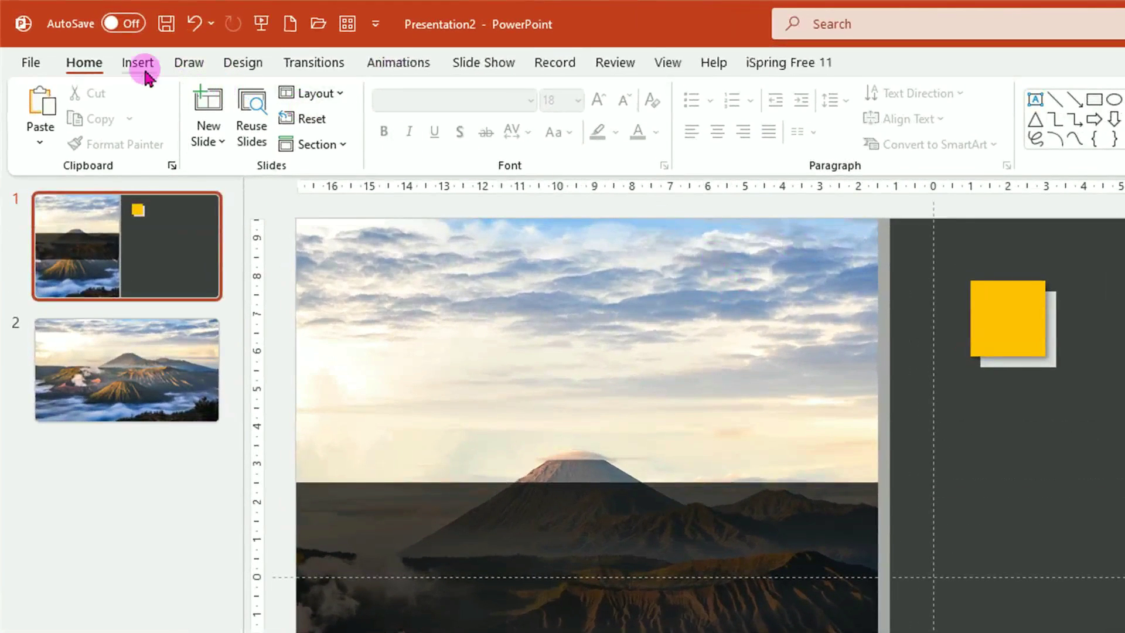
- Insert WordArt in the first style reading '2' and place it on the gold square
click(138, 63)
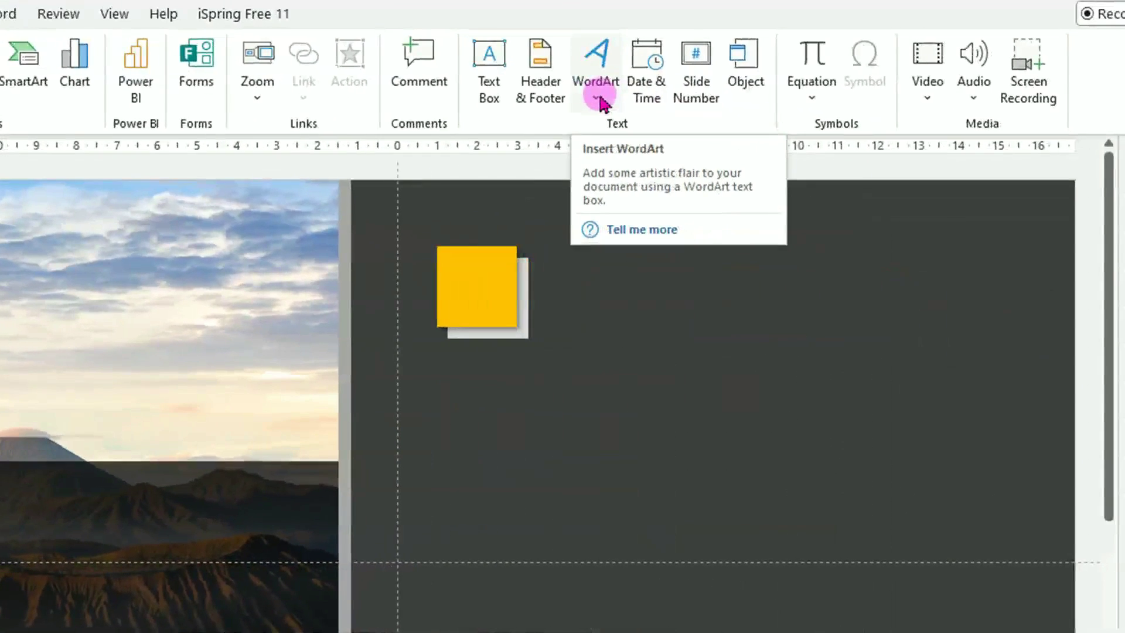
click(599, 101)
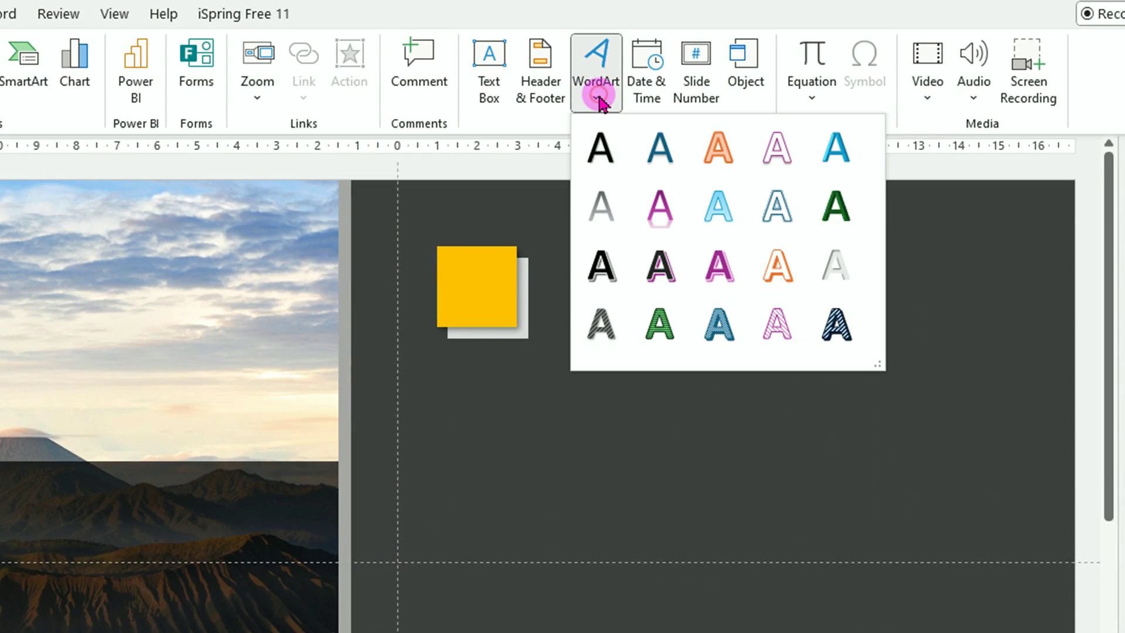
click(601, 151)
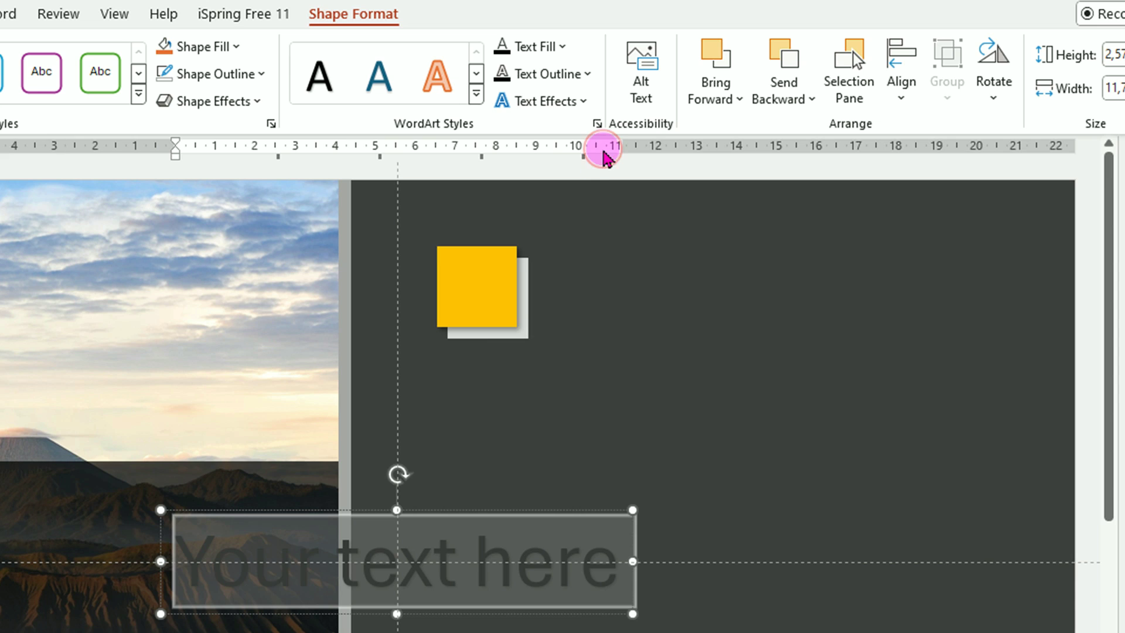
drag(467, 509, 822, 234)
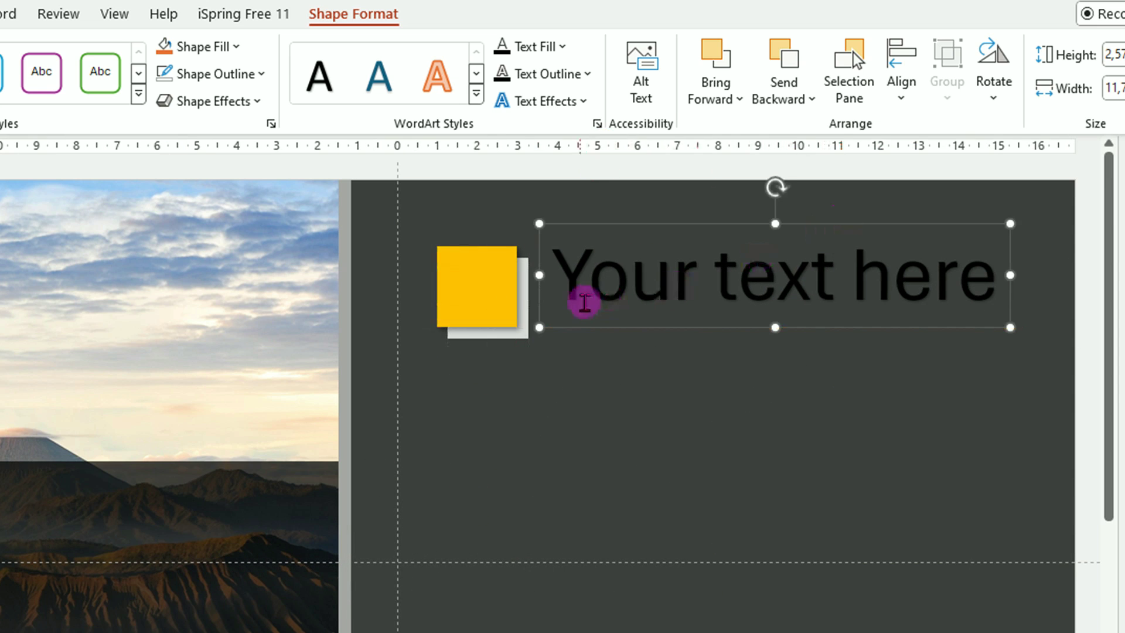
drag(570, 275, 1078, 278)
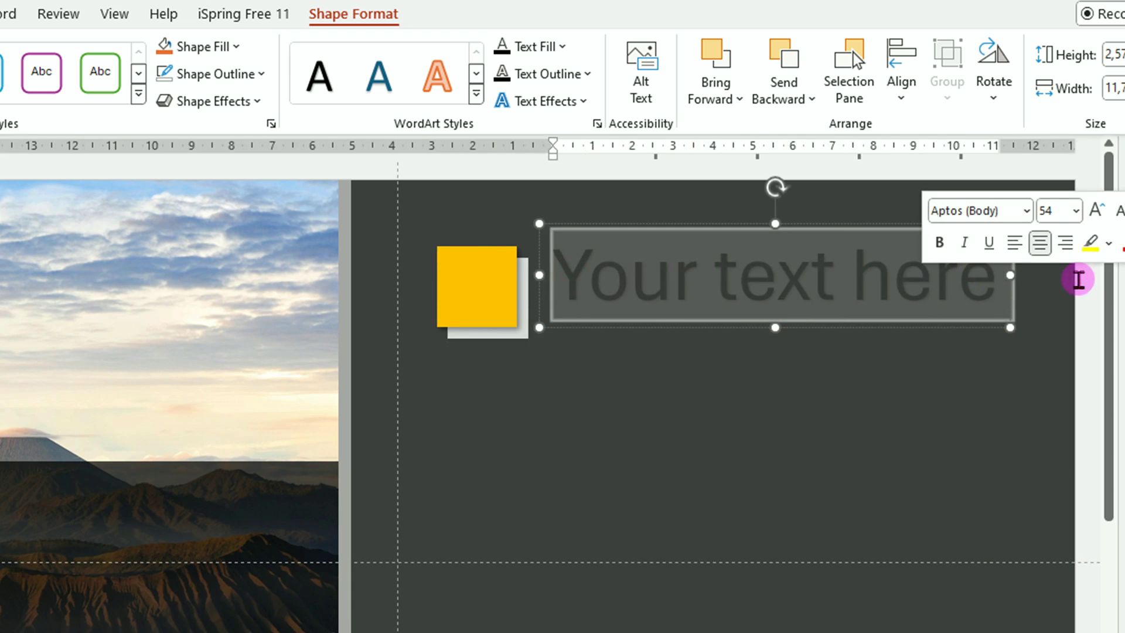
text(2)
drag(809, 305, 513, 302)
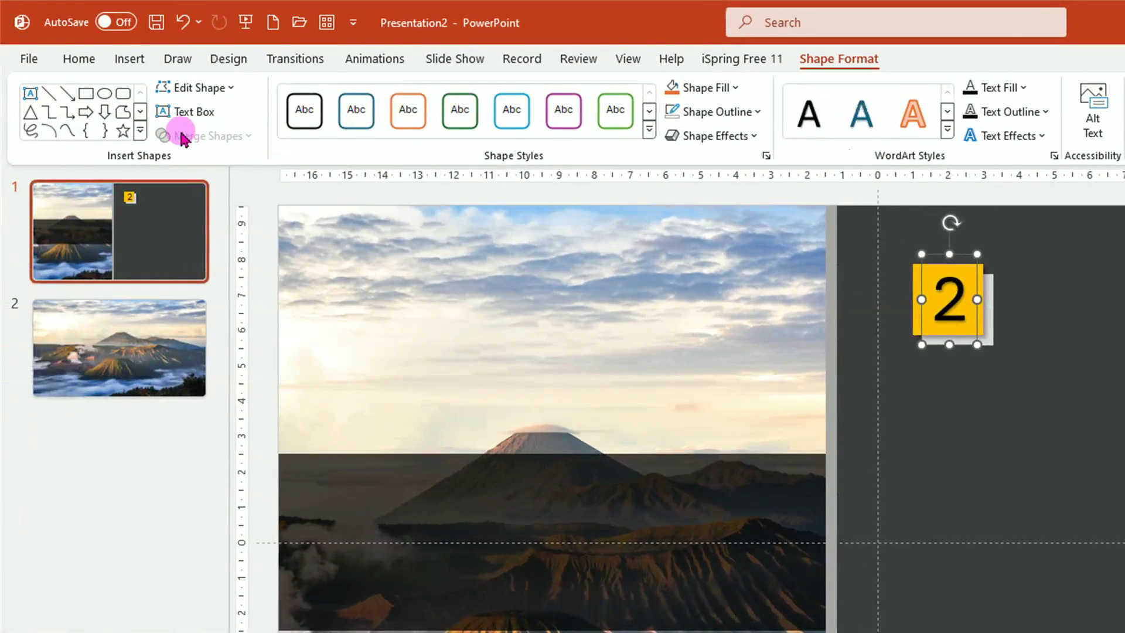
- Format the number 2 as bold, 48 pt, white text
click(89, 60)
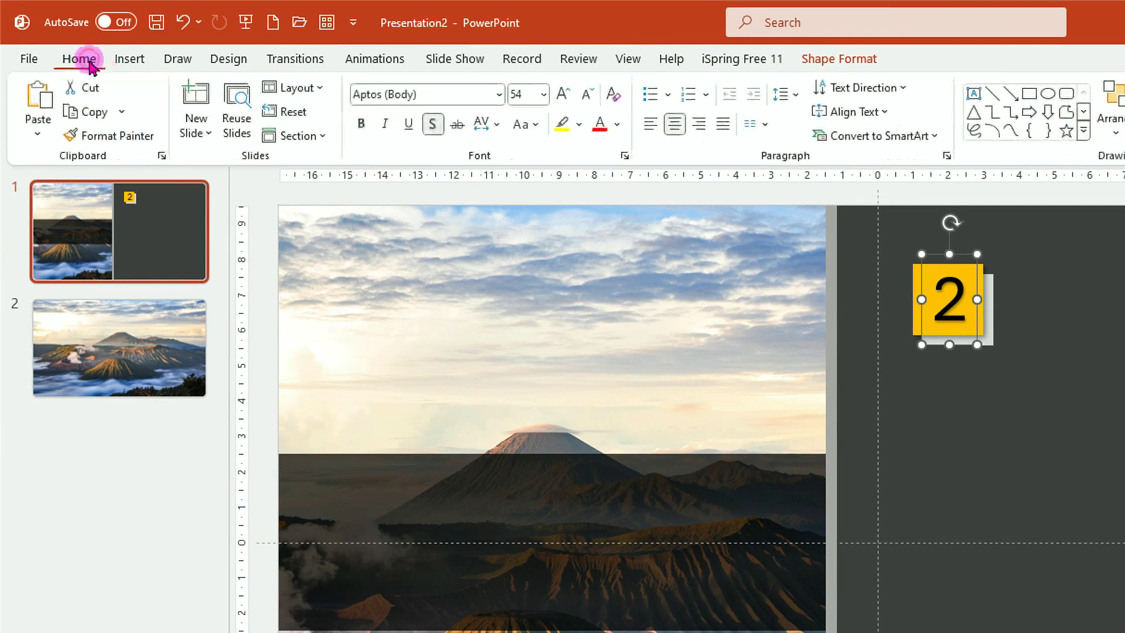
click(361, 125)
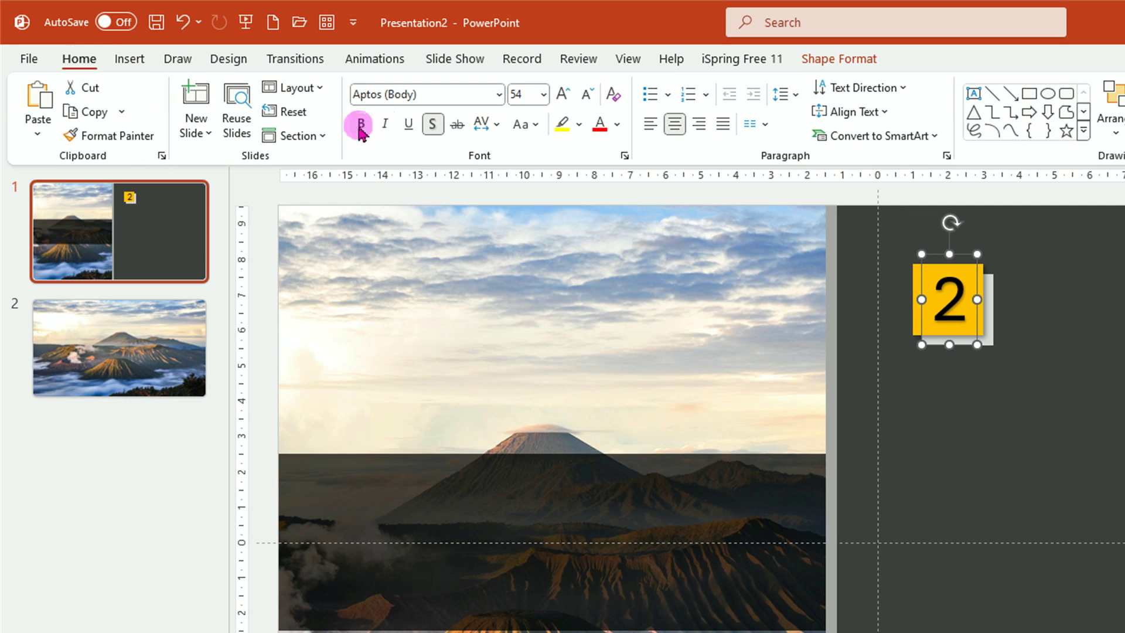
click(362, 125)
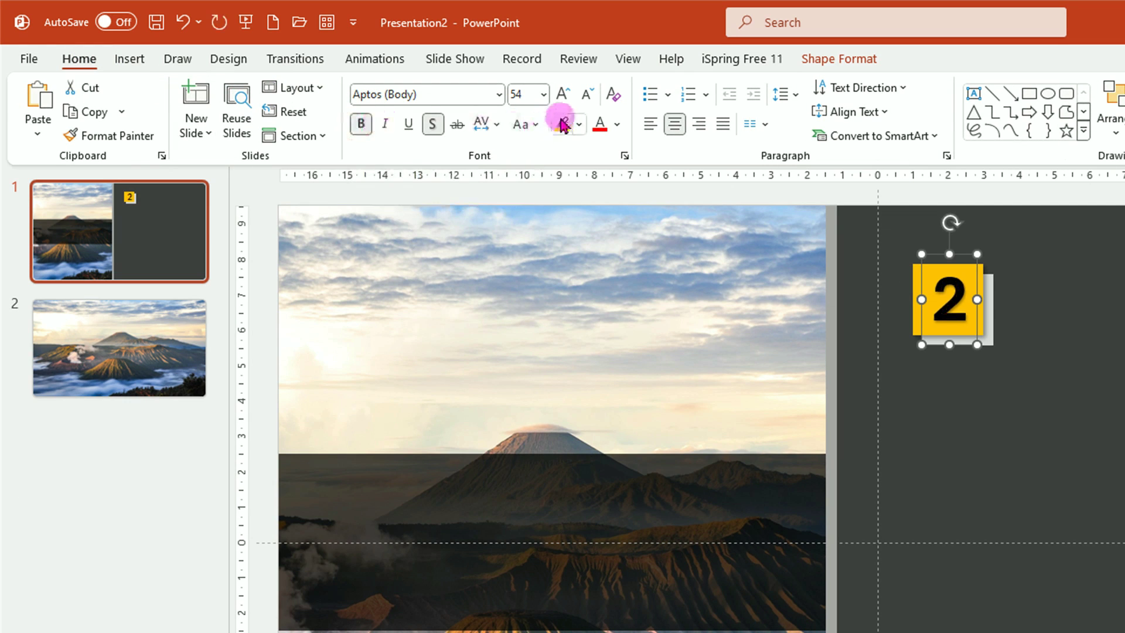
click(591, 95)
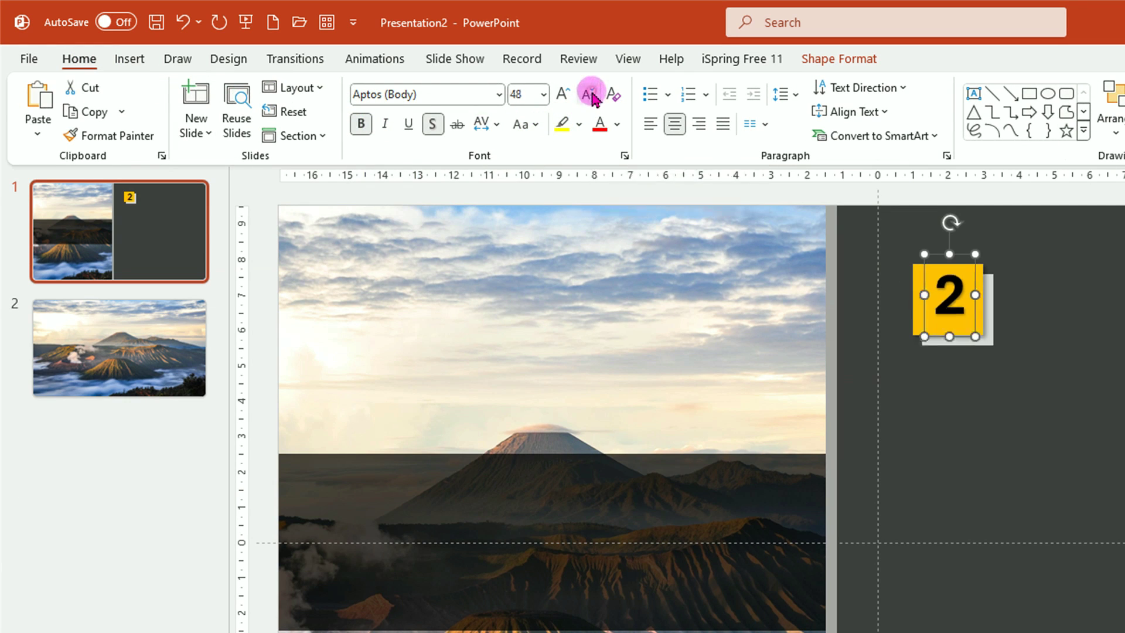
click(617, 124)
click(598, 209)
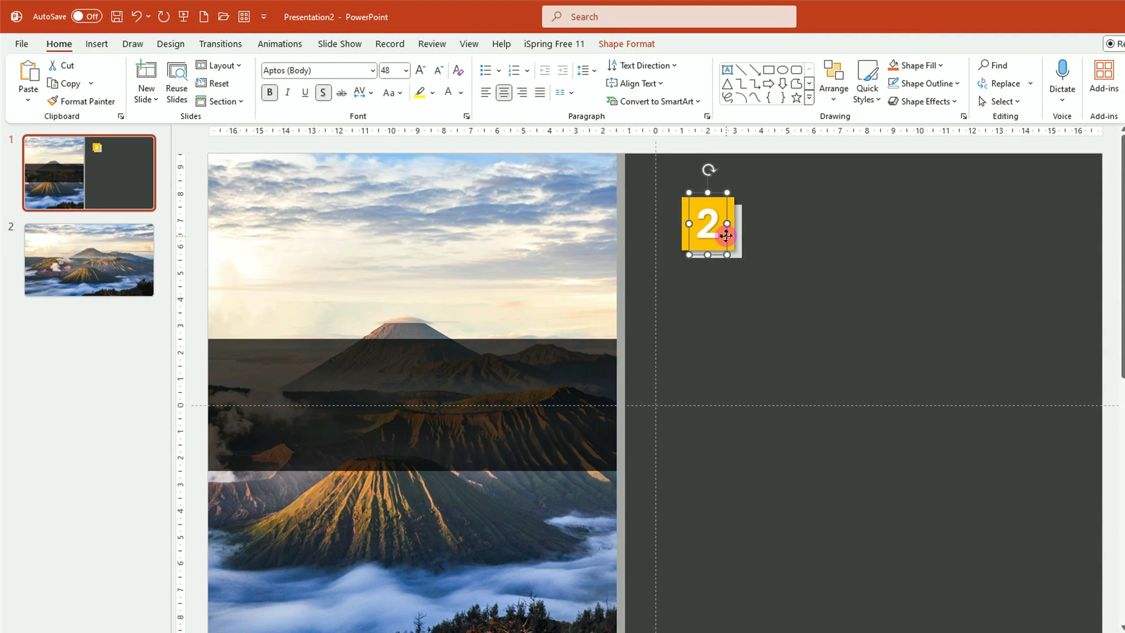
- Duplicate the number 2 box and place the copy to the right of the gold square
key(ctrl+d)
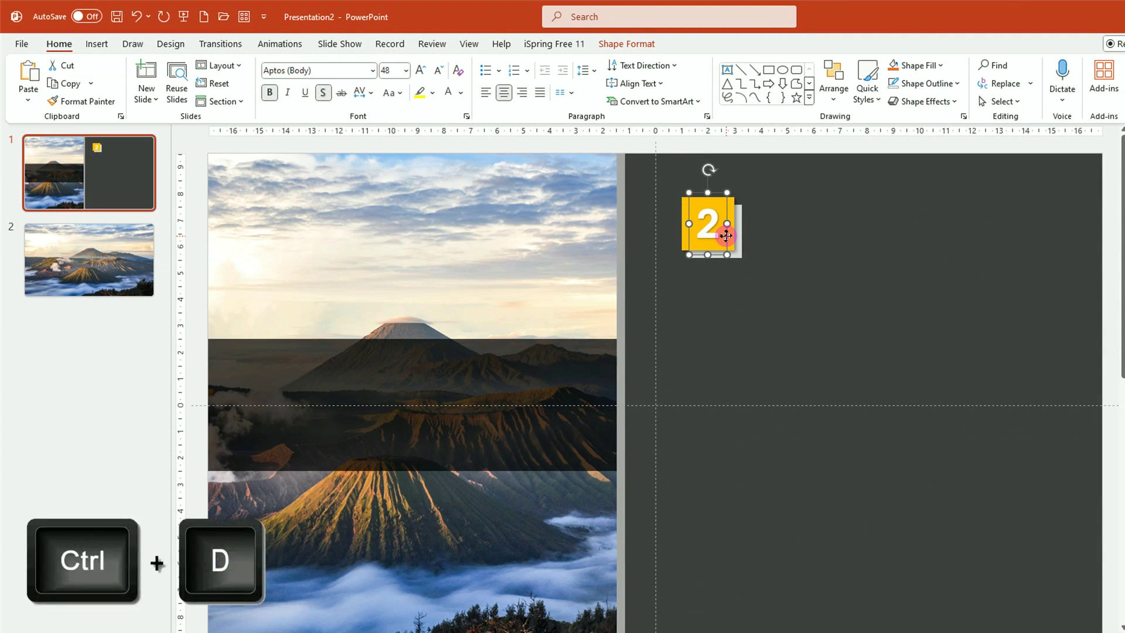
key(ctrl+d)
drag(734, 245, 818, 237)
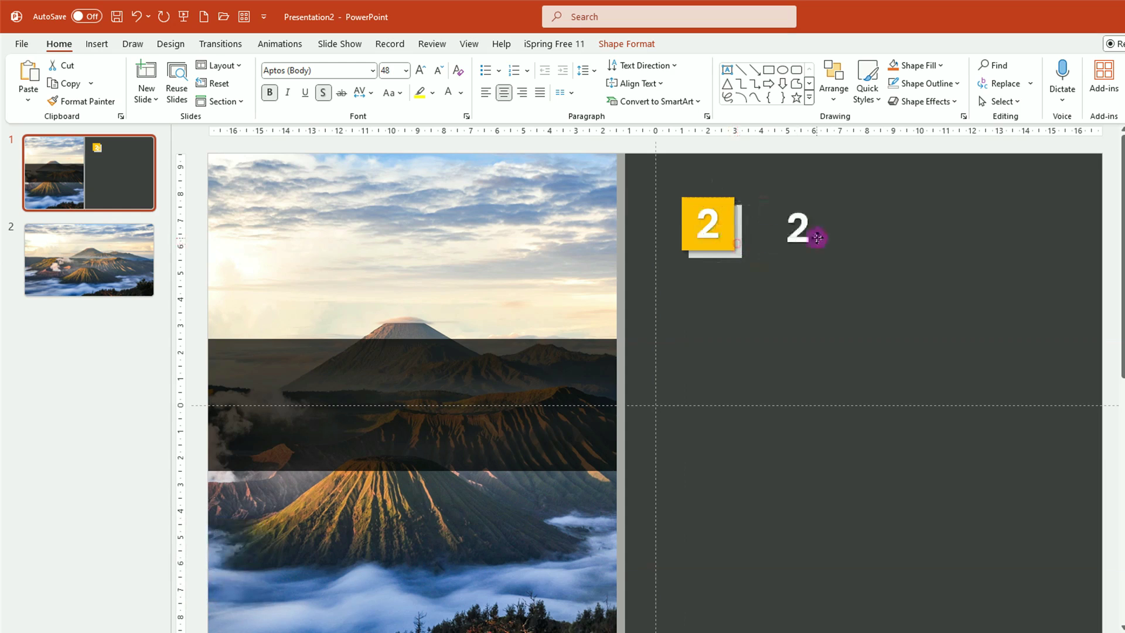
click(795, 227)
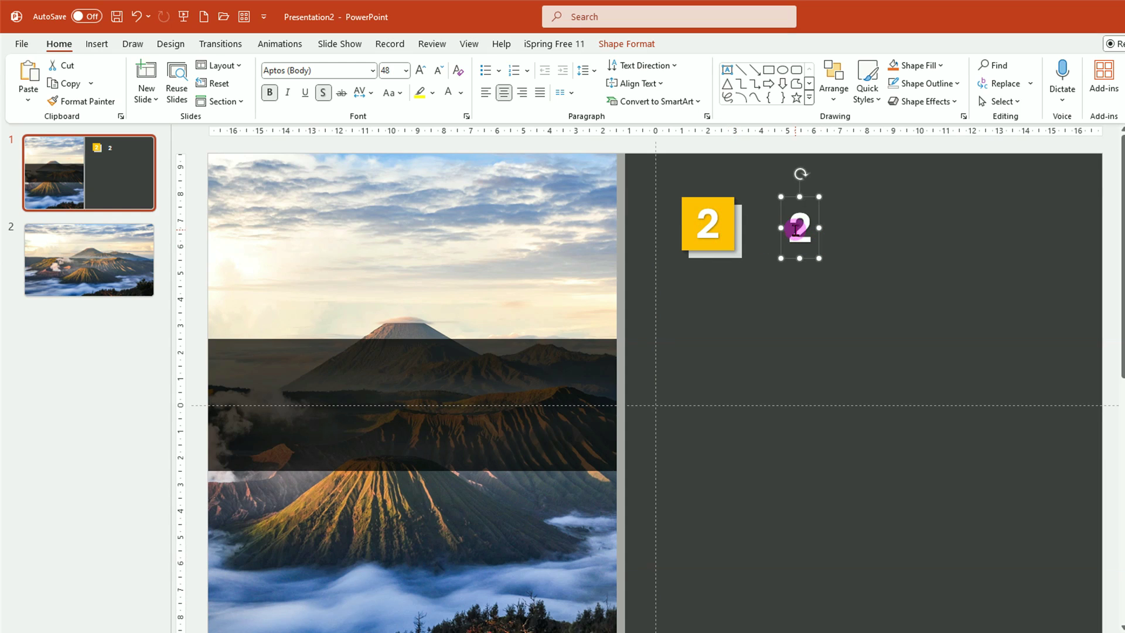
drag(794, 227, 817, 227)
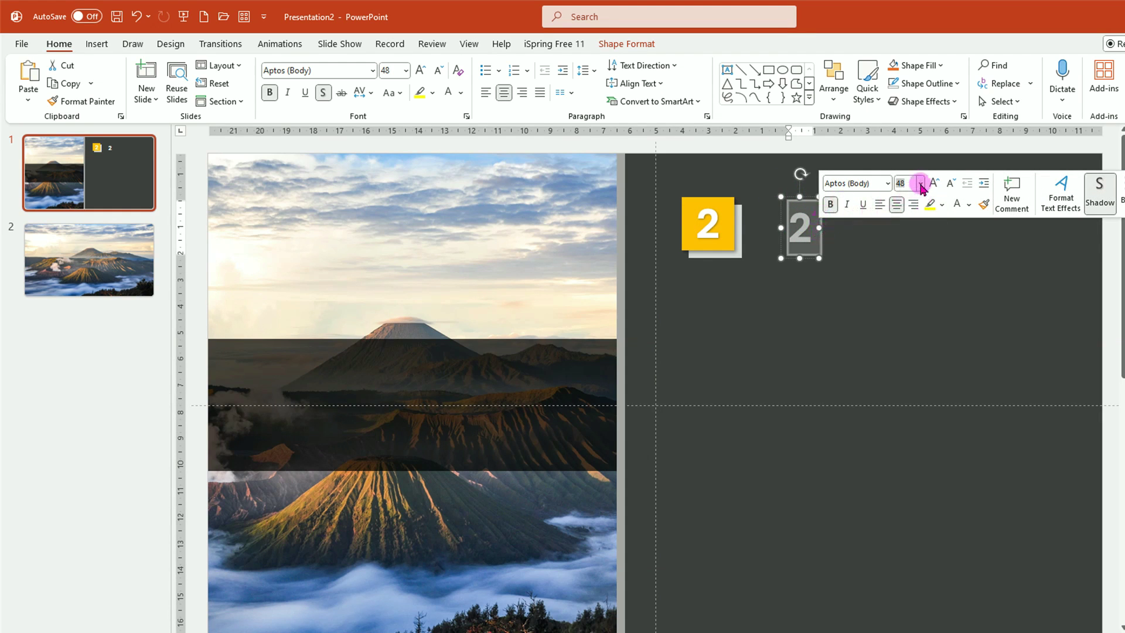
- Make the copy 18 pt, non-bold and left-aligned, type the Lorem Ipsum caption, and select both shapes
click(920, 184)
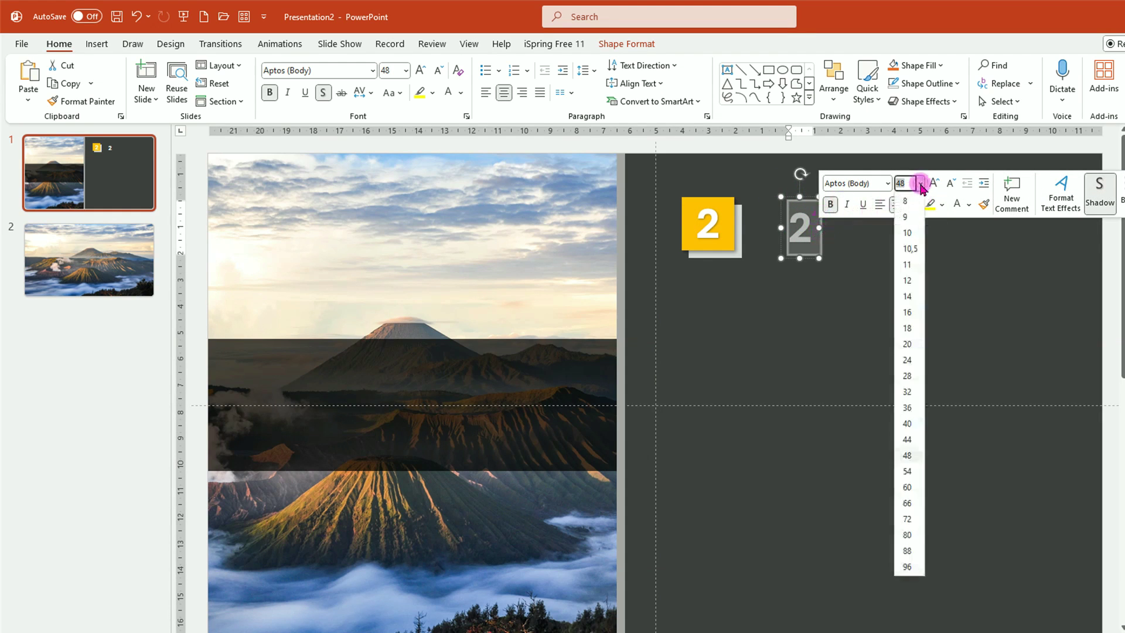
click(906, 328)
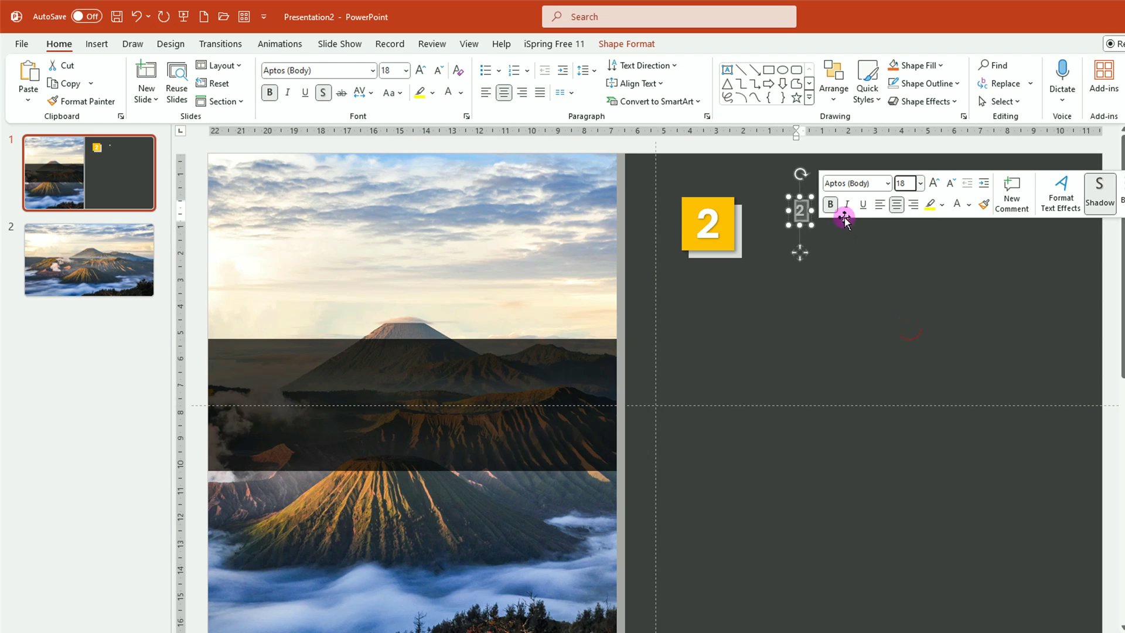
click(831, 204)
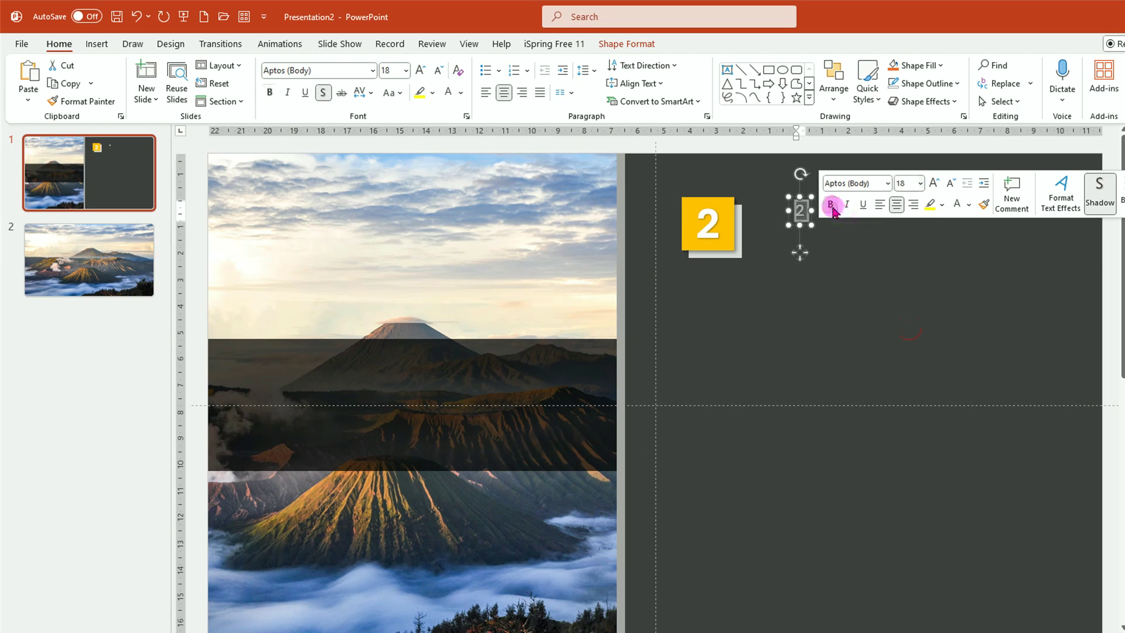
click(880, 205)
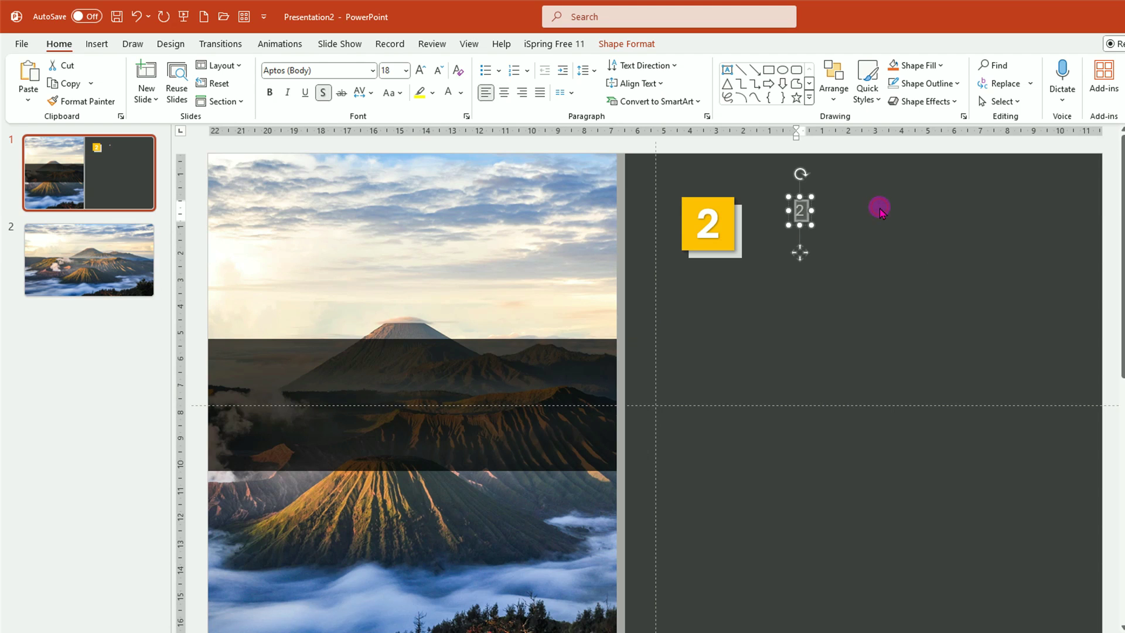
text(Lorem Ipsum is simply dummy text of)
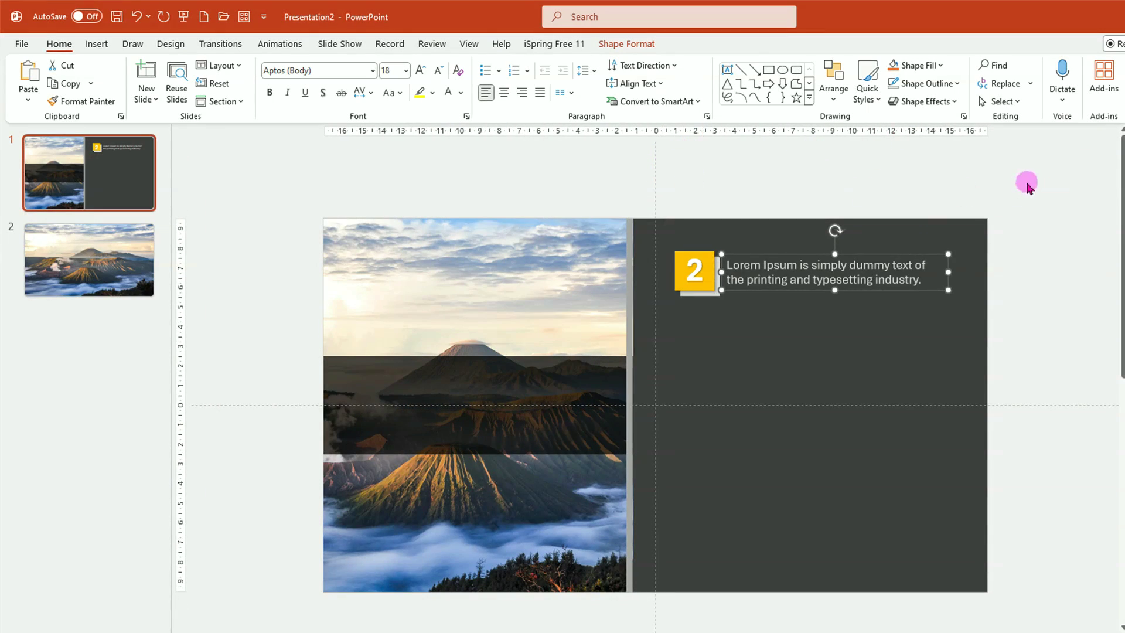
drag(1024, 181, 592, 381)
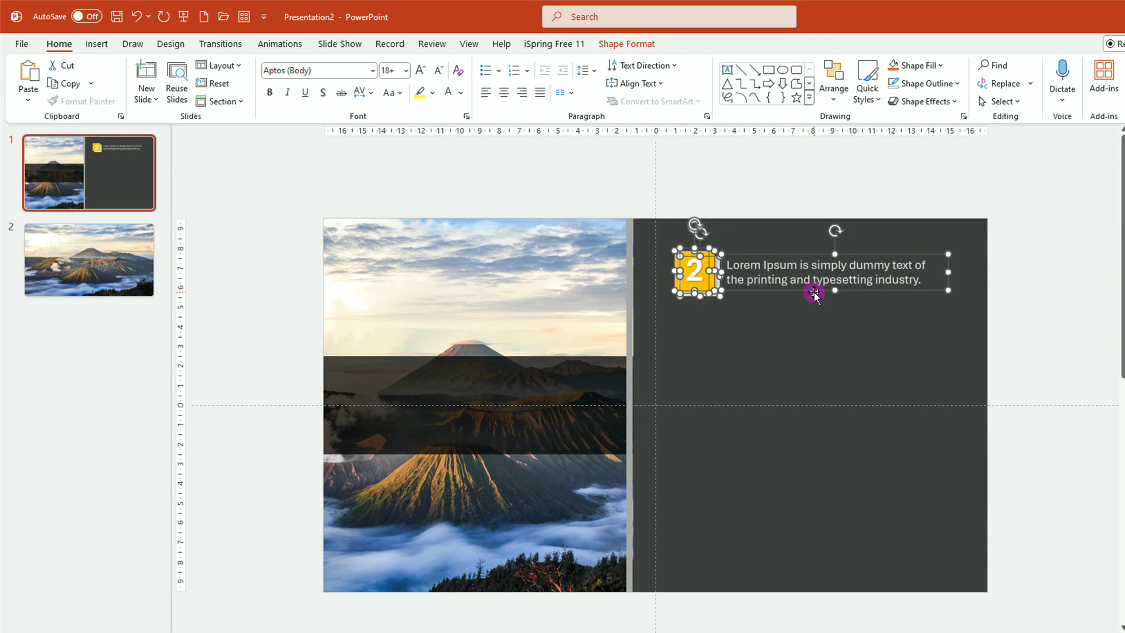
- Group the numbered square with its caption, move the group to the panel's top-left, and duplicate it
key(ctrl+g)
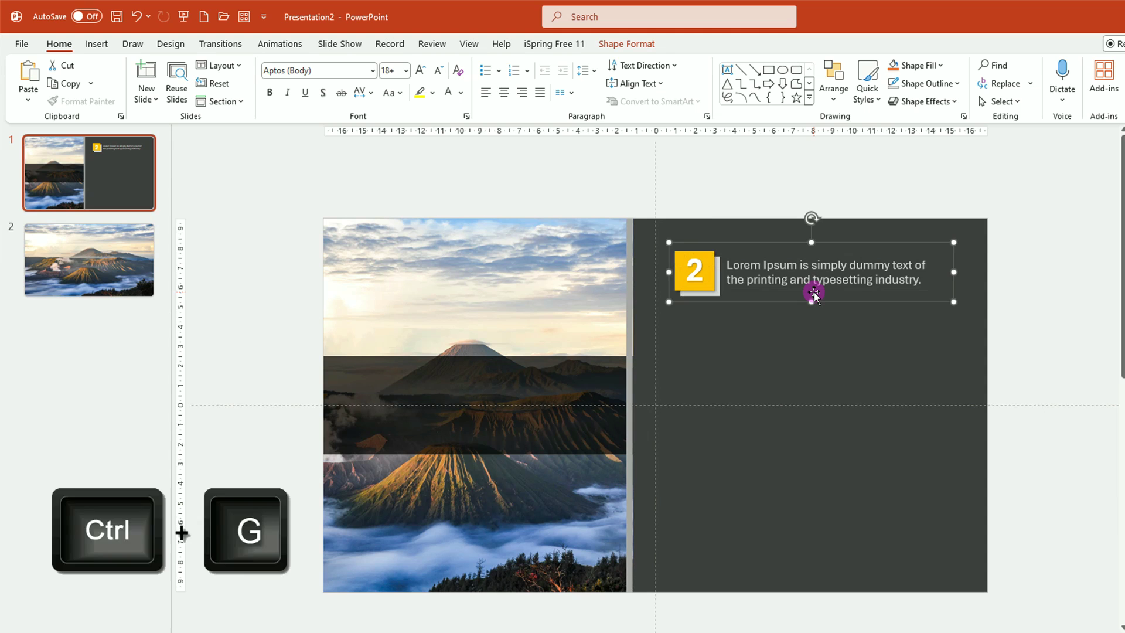
key(ctrl+g)
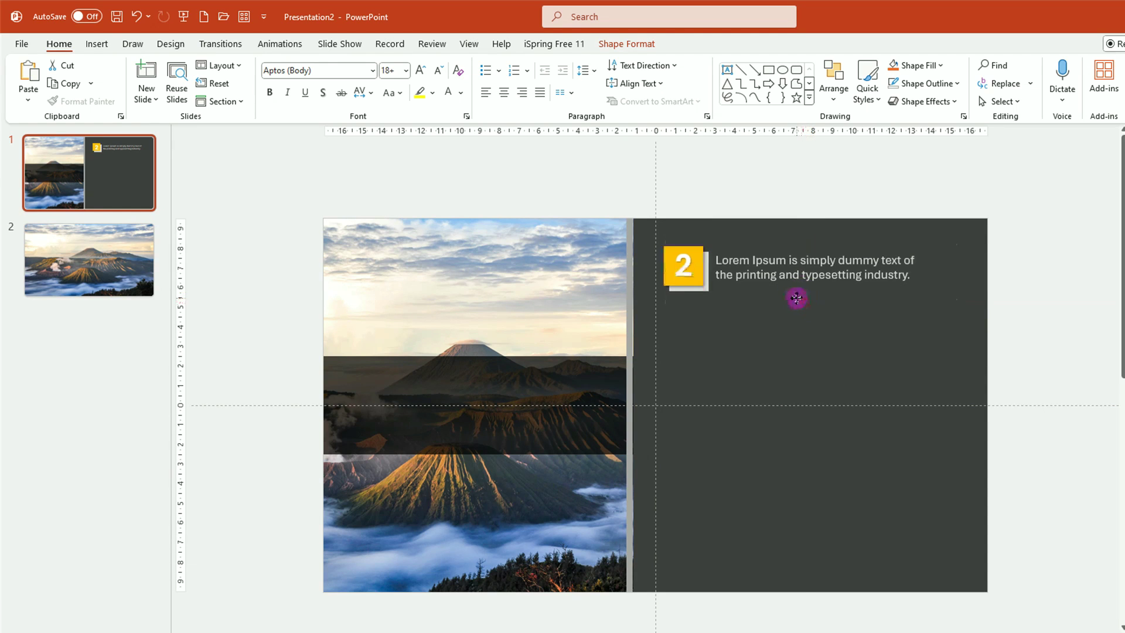
drag(804, 303, 808, 294)
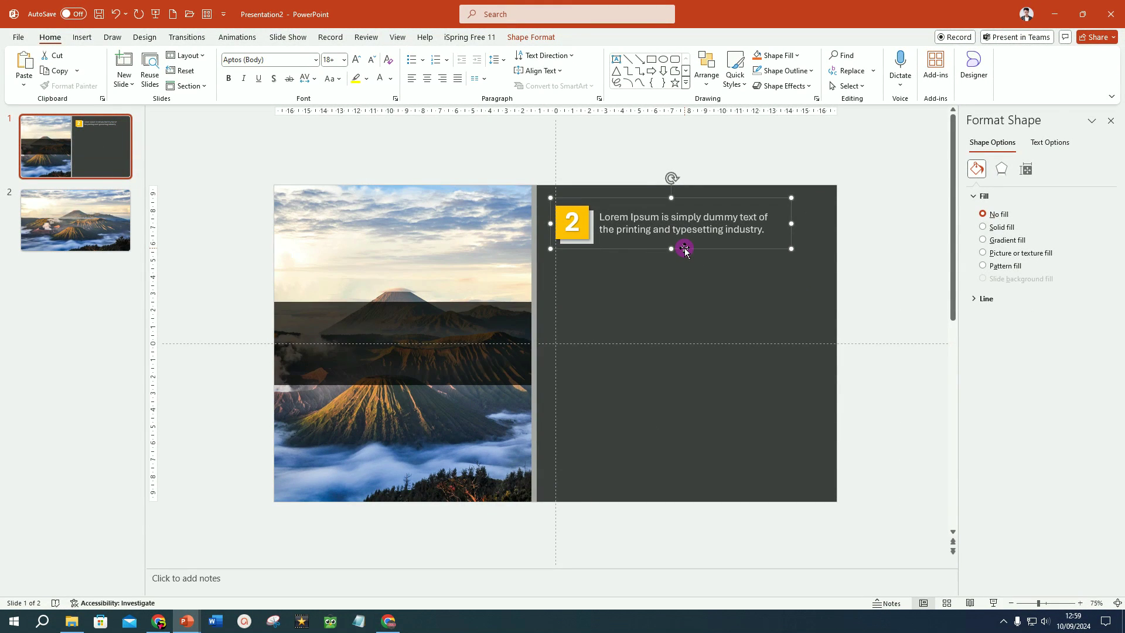
key(ctrl+d)
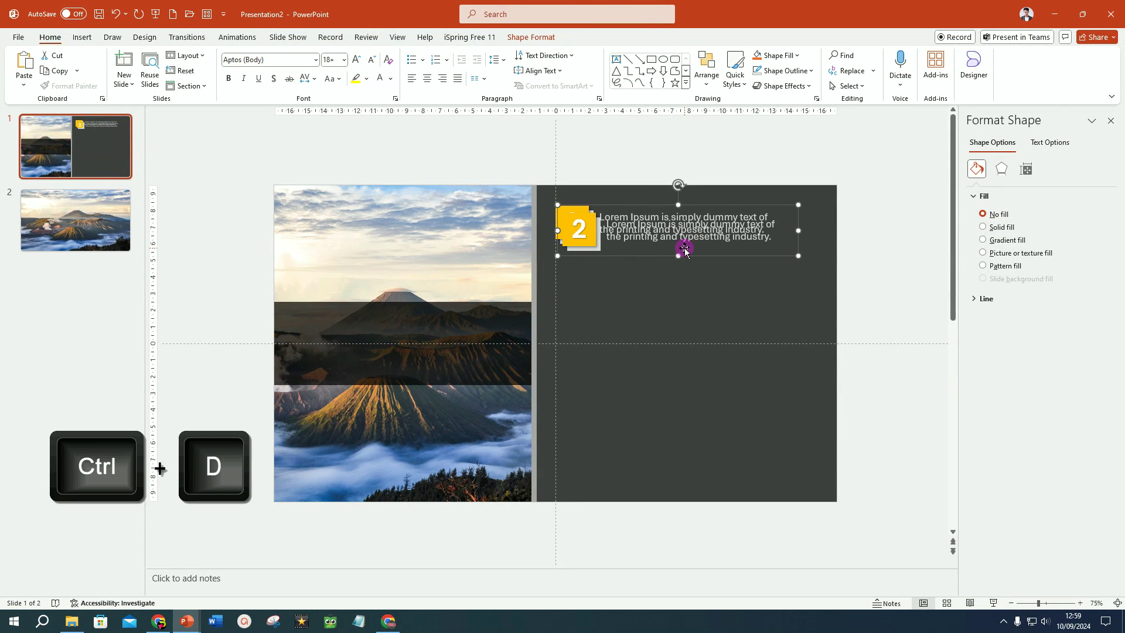
- Make more copies of the numbered item, drag one near the slide bottom, and select all five
key(ctrl+d)
key(ctrl+d)
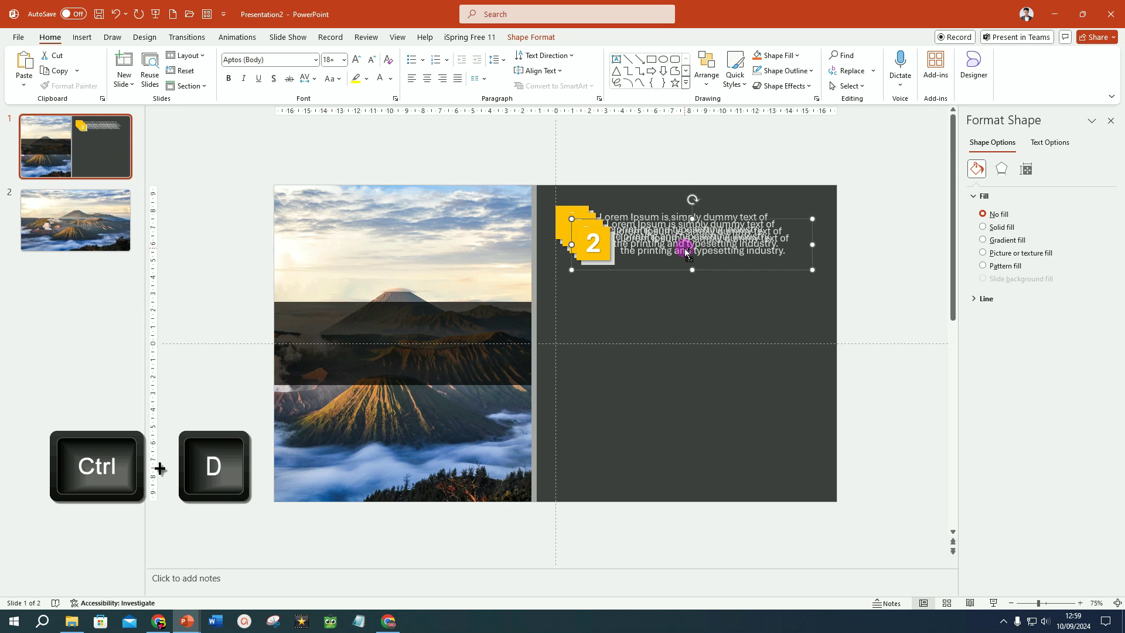
key(ctrl+d)
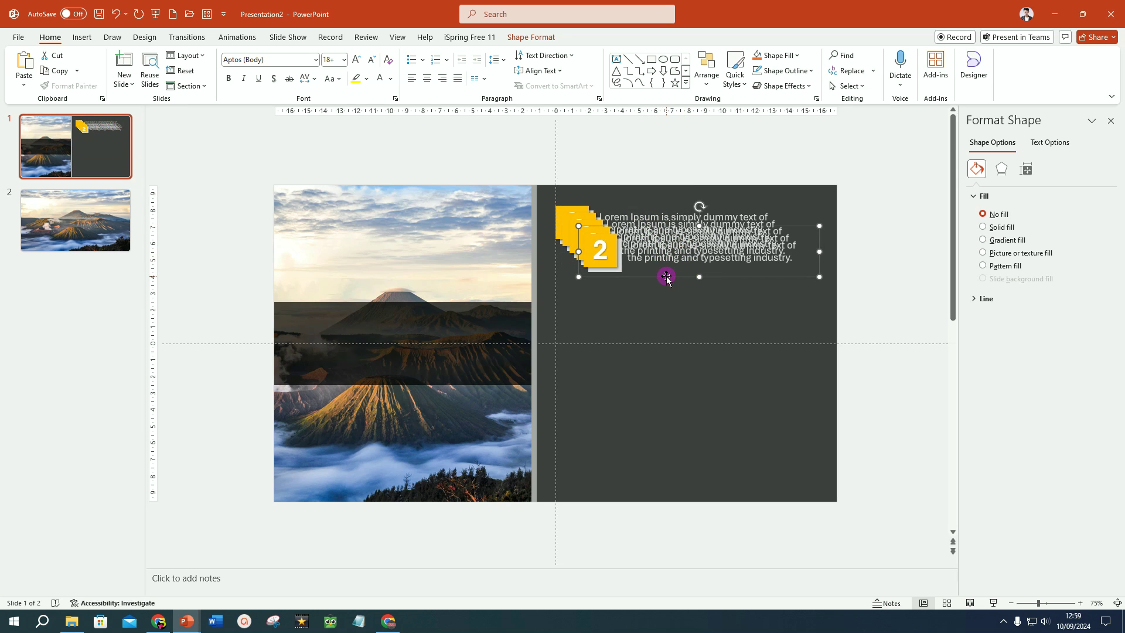
drag(666, 277, 637, 470)
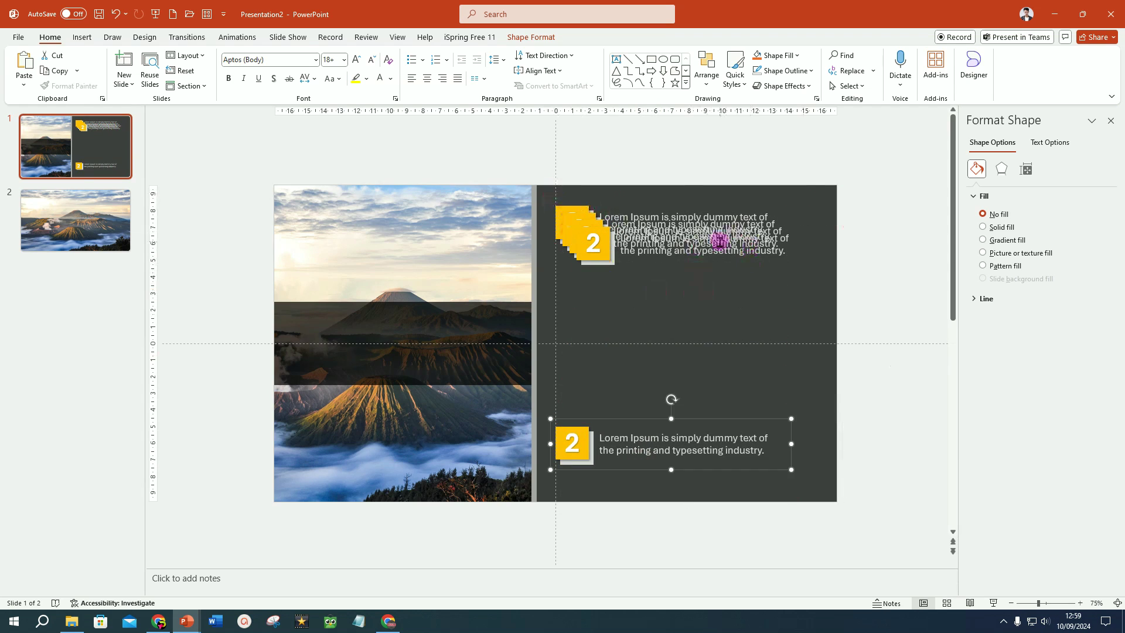
drag(886, 138, 563, 554)
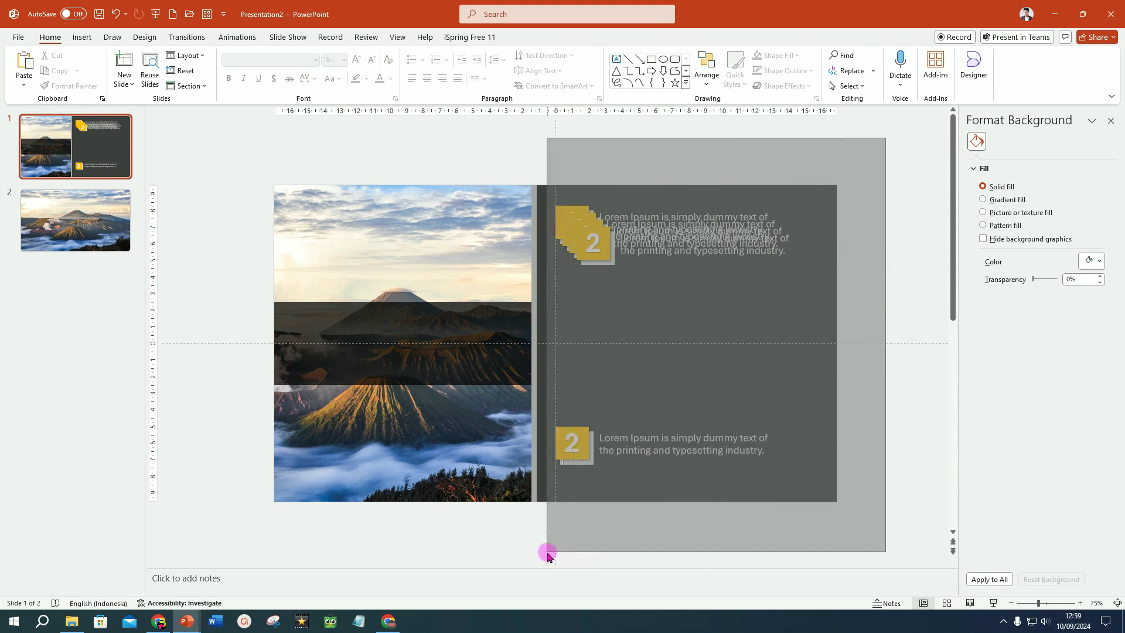
drag(562, 554, 539, 547)
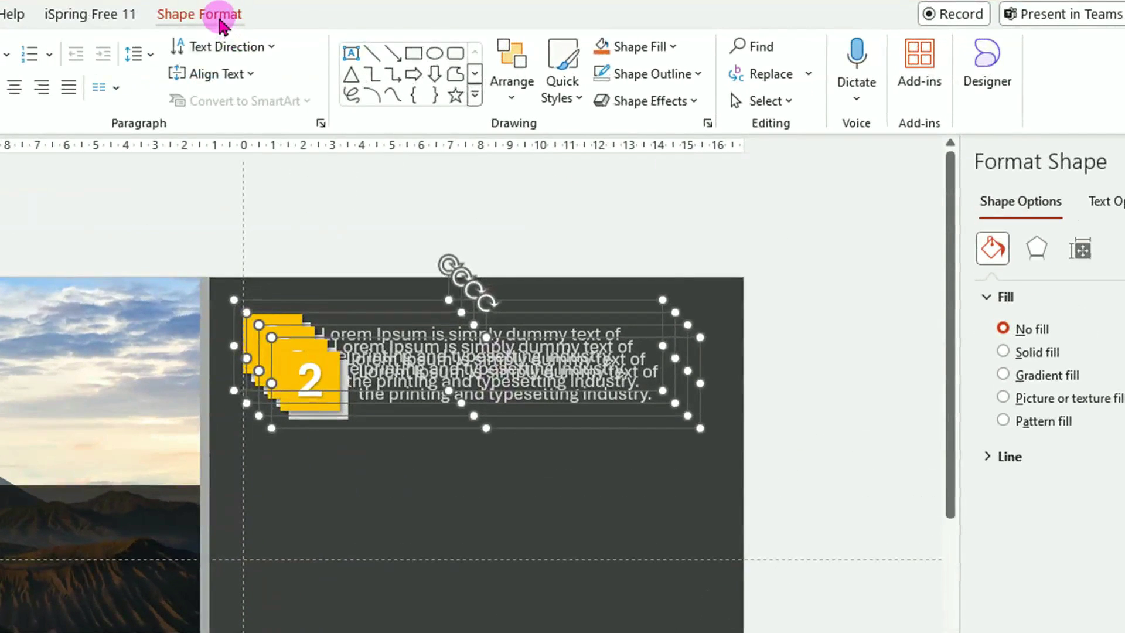
- Align the five numbered items left and distribute them vertically
click(220, 17)
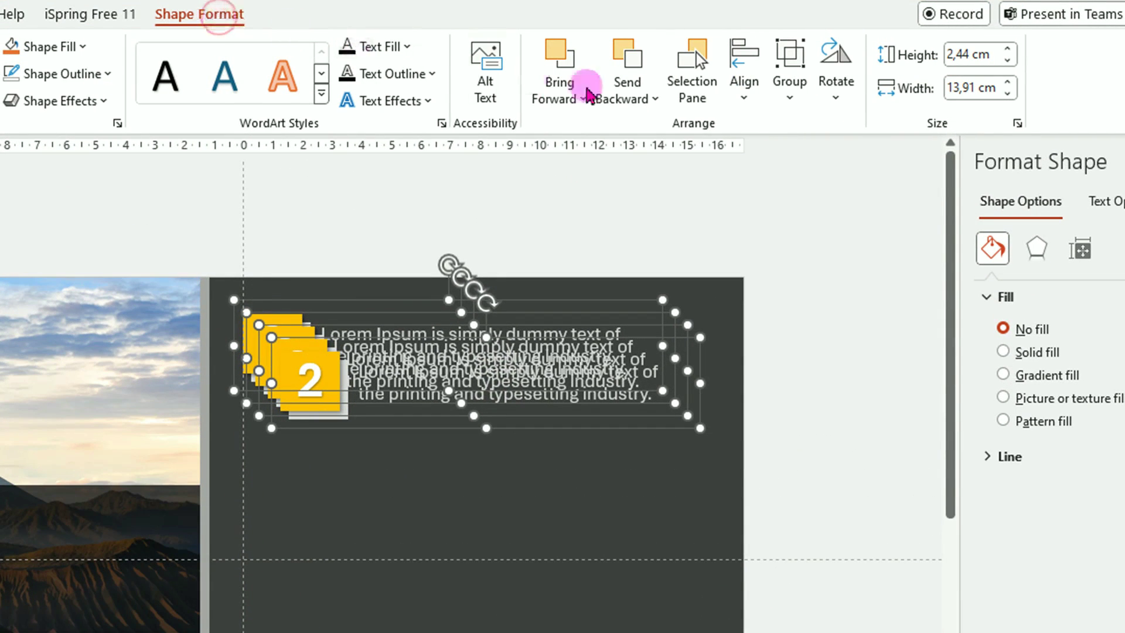
click(747, 94)
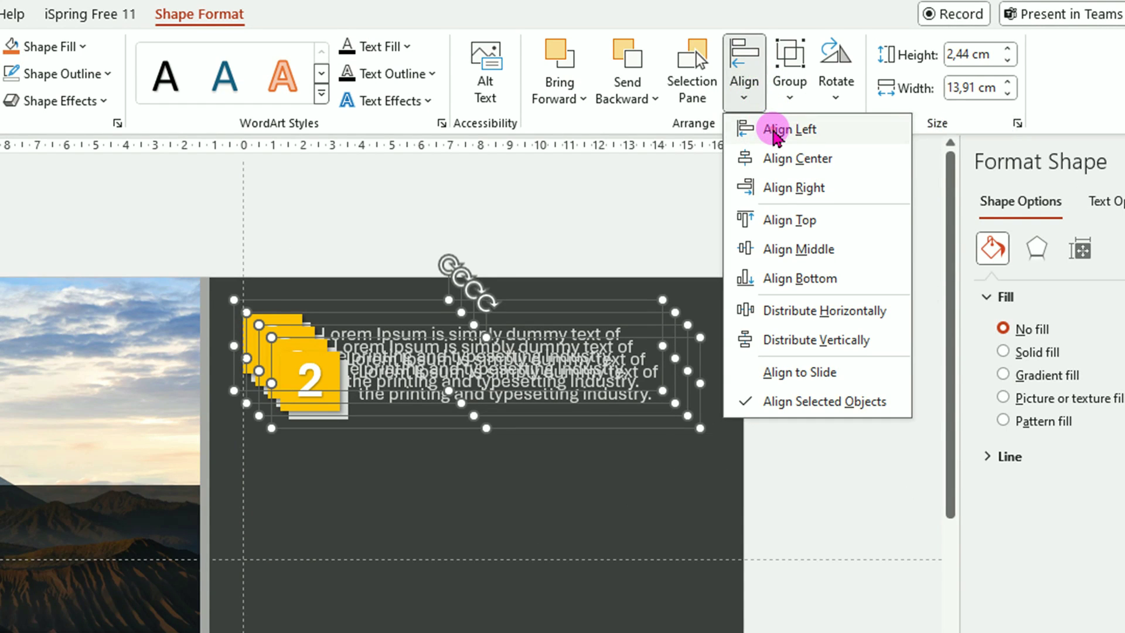
click(776, 132)
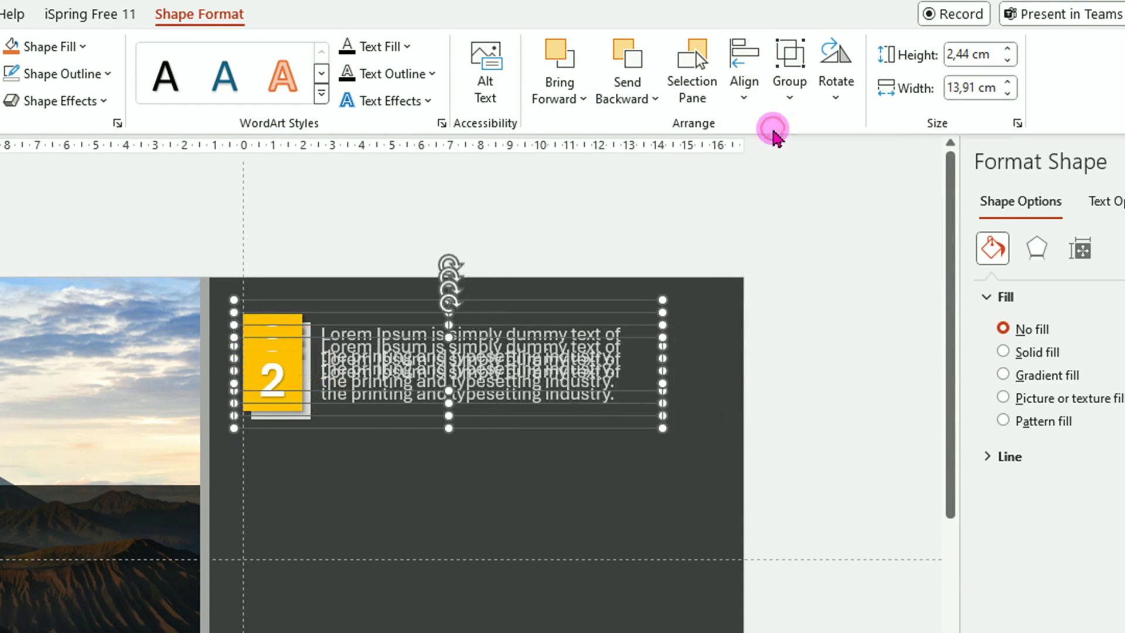
click(748, 98)
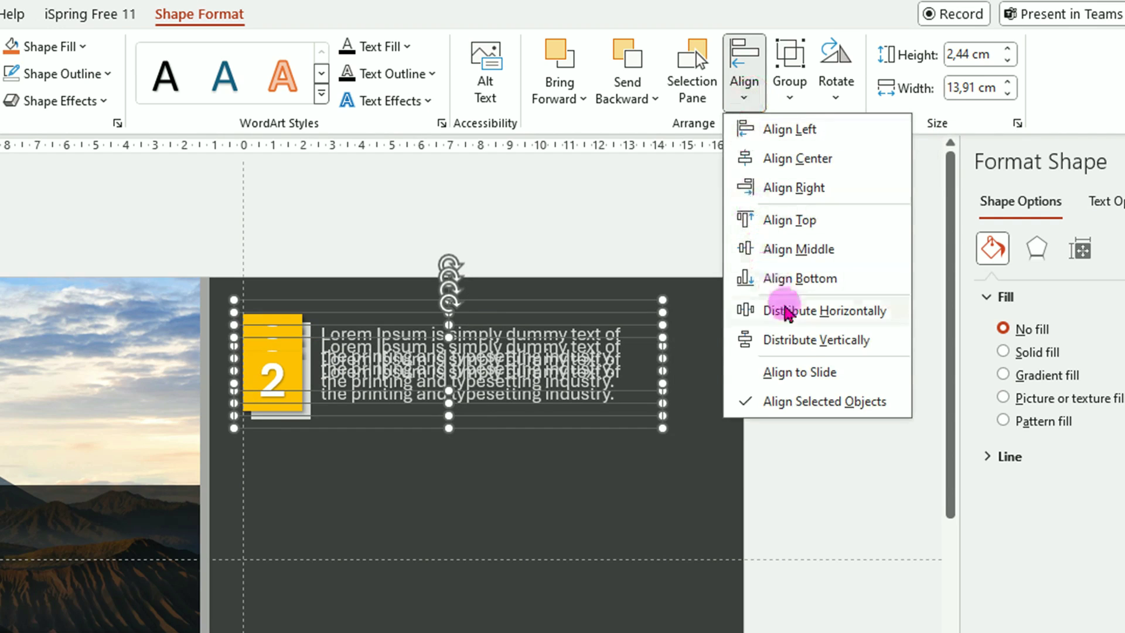
click(802, 341)
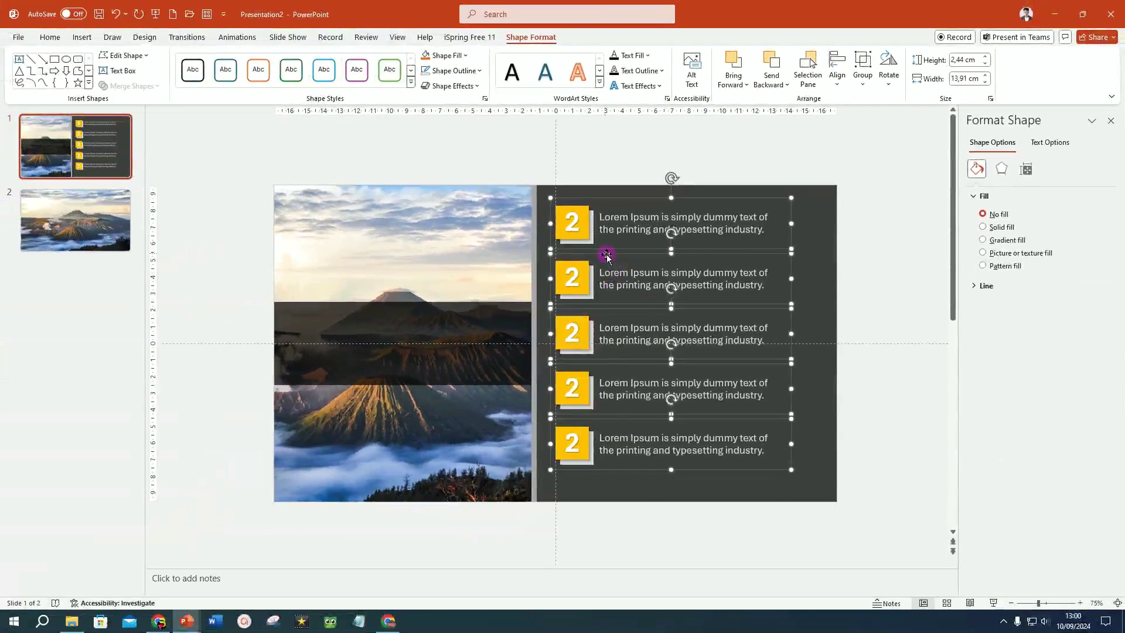
- Change the first, third, fourth and fifth badge numbers to 1, 3, 4 and 5
click(571, 225)
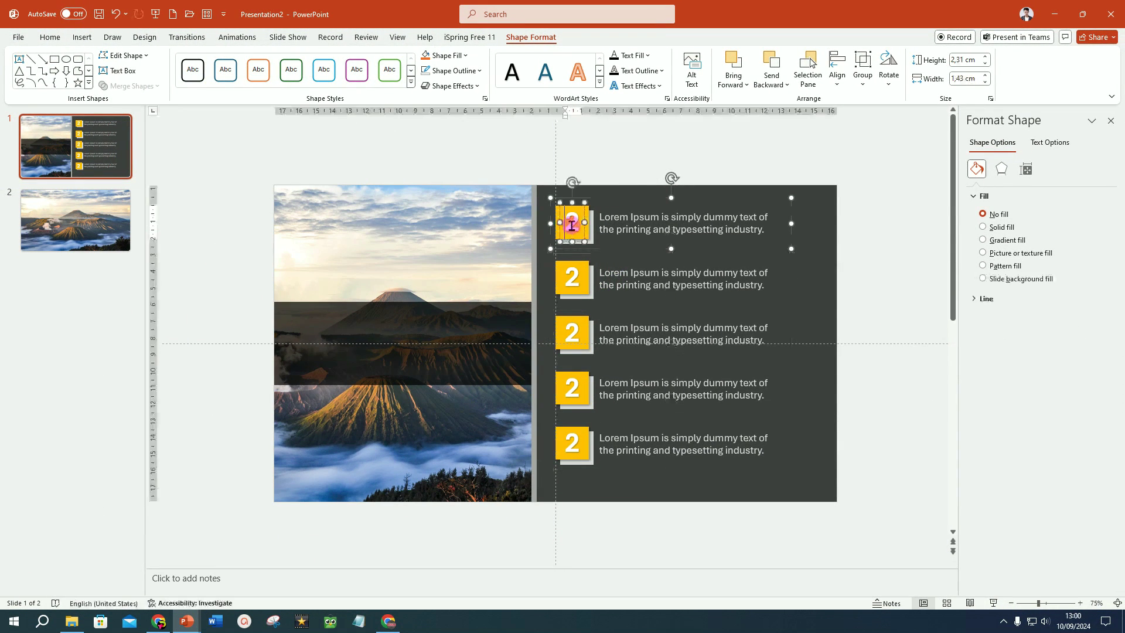
click(572, 228)
text(1)
double_click(572, 331)
text(3)
double_click(572, 391)
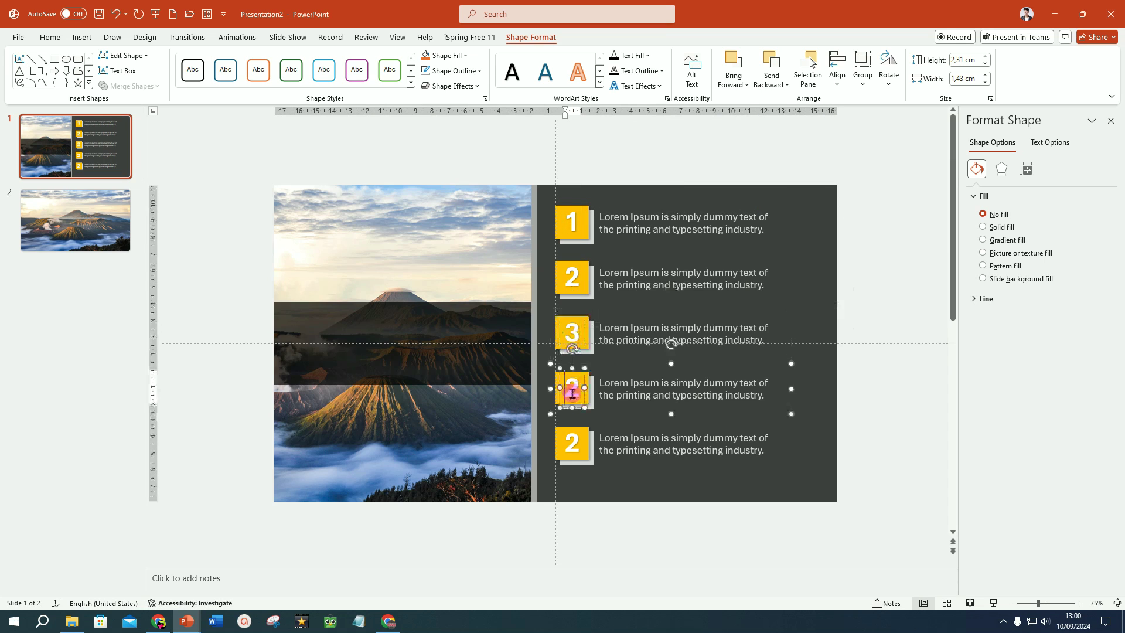
text(4)
double_click(569, 445)
text(5)
- Select the square holding the number 1 in the first item
click(901, 460)
click(585, 221)
click(620, 233)
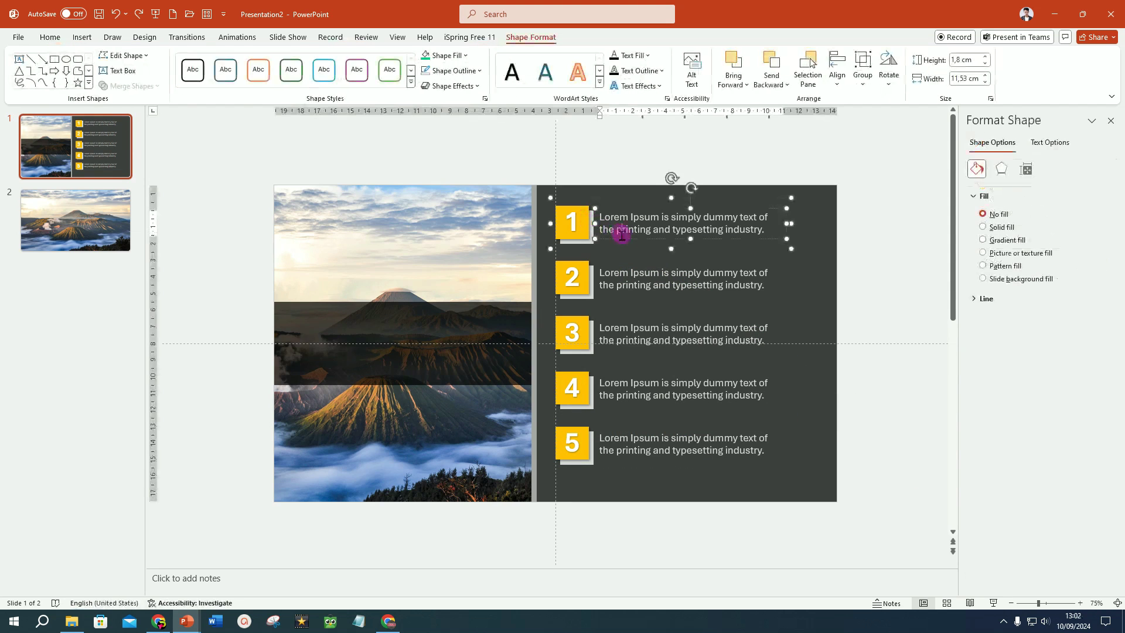
click(624, 247)
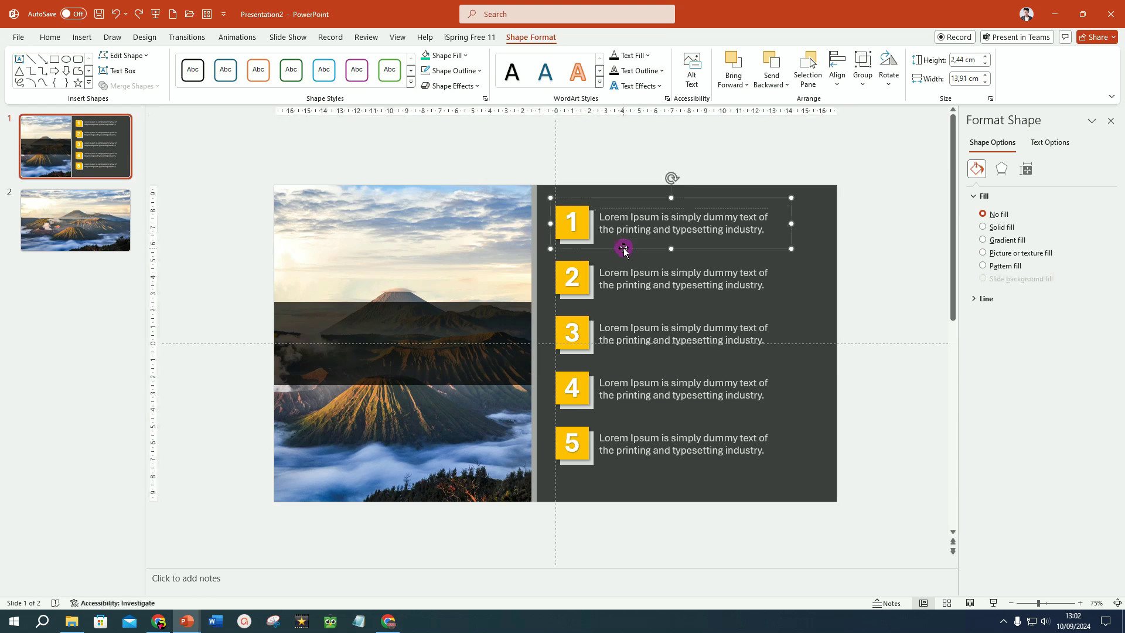
click(583, 237)
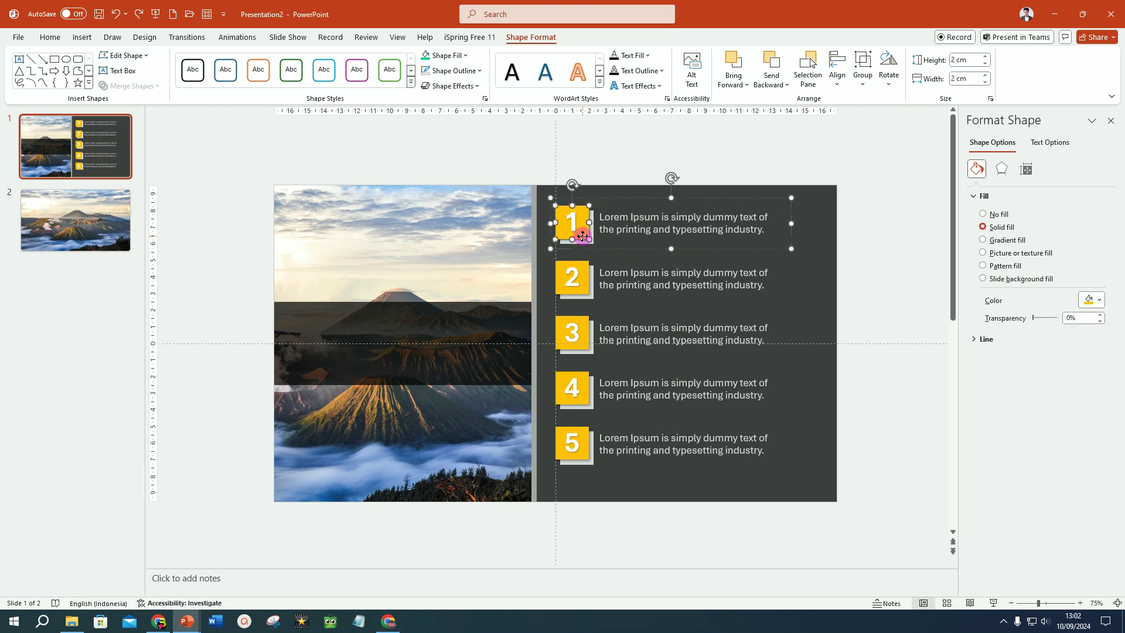
- Fill badge 1 with olive-yellow from the standard colour palette
click(467, 59)
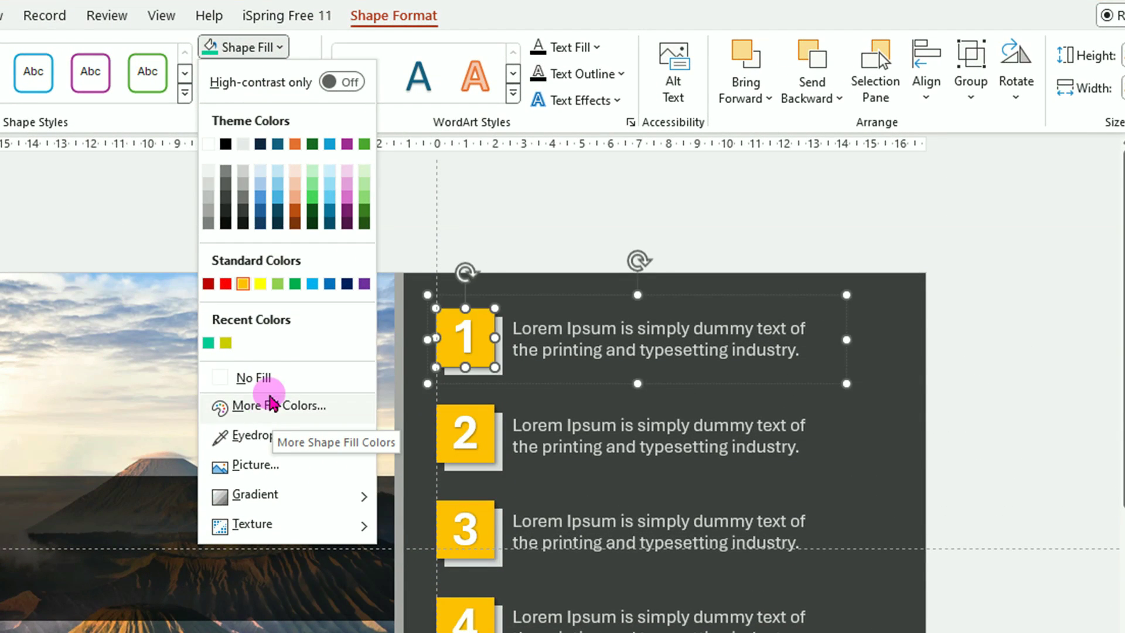
click(269, 407)
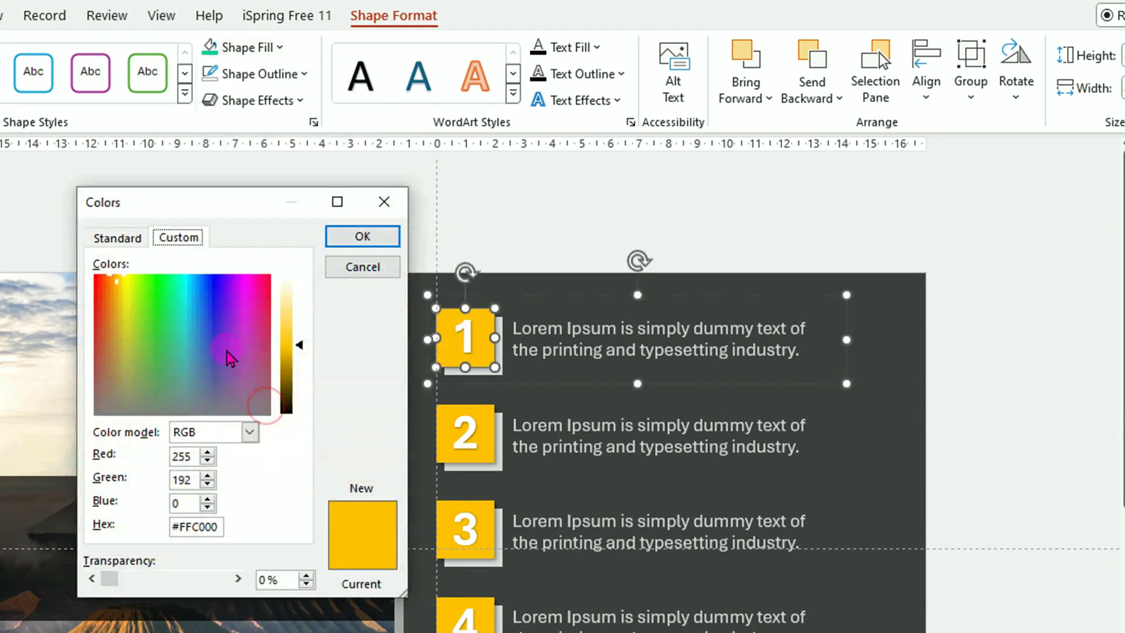
click(117, 237)
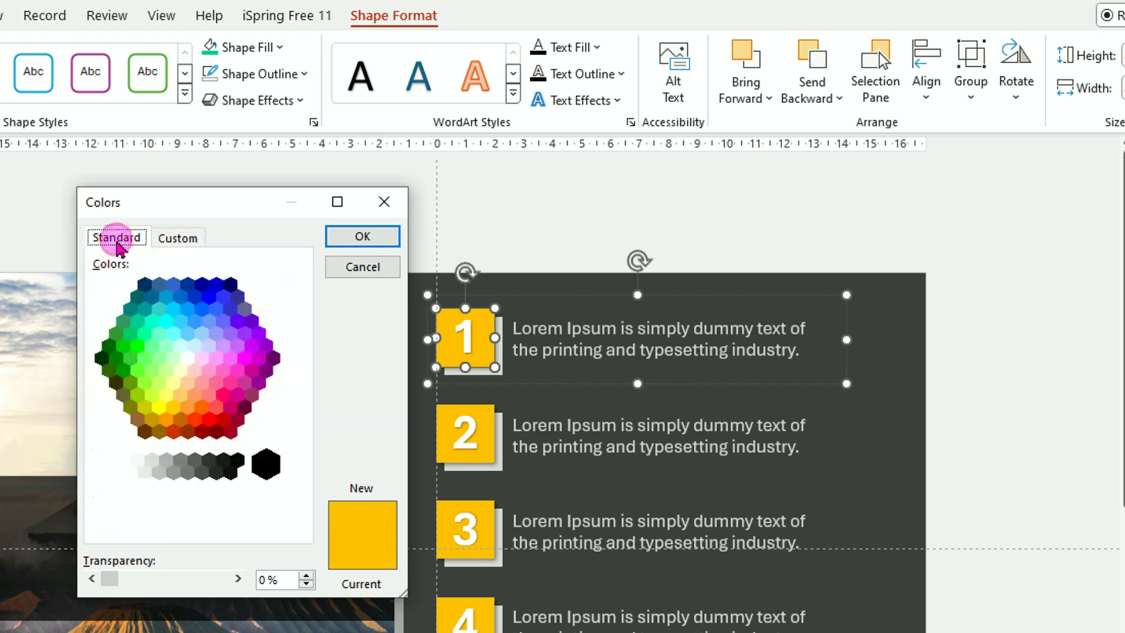
click(146, 415)
click(144, 403)
click(360, 234)
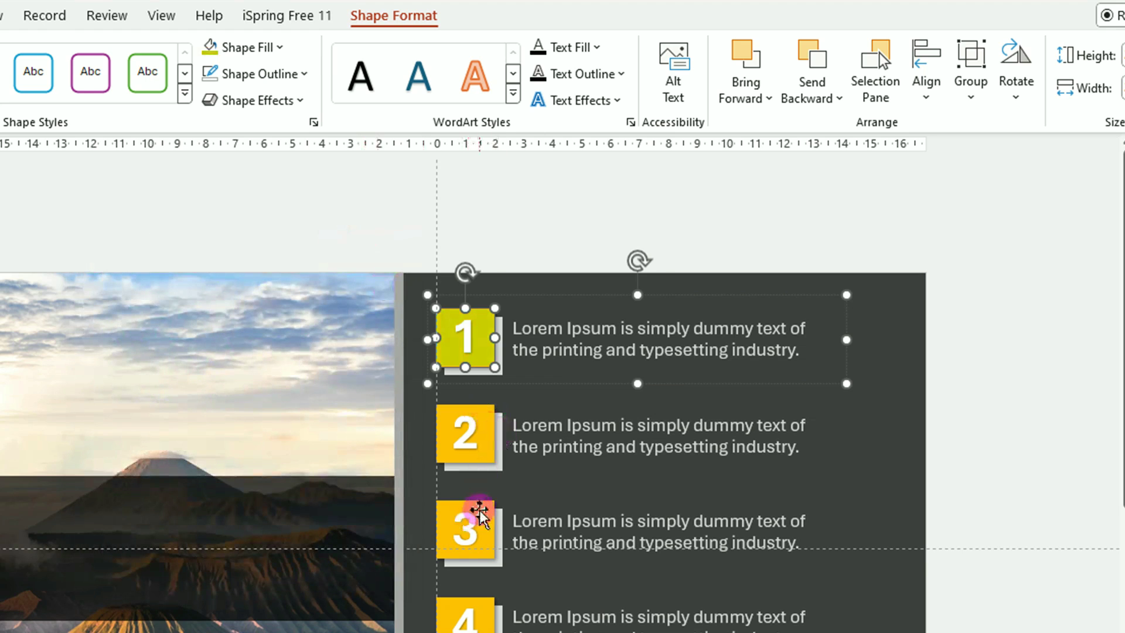
- Fill the badge 3 square with a red-pink standard colour
click(485, 511)
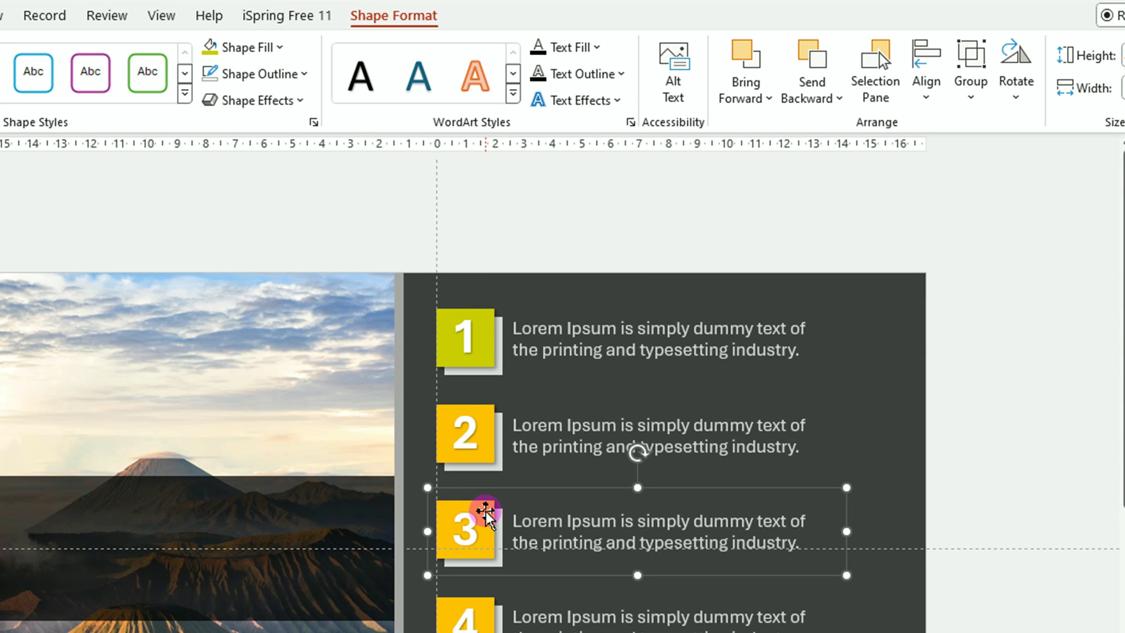
click(485, 511)
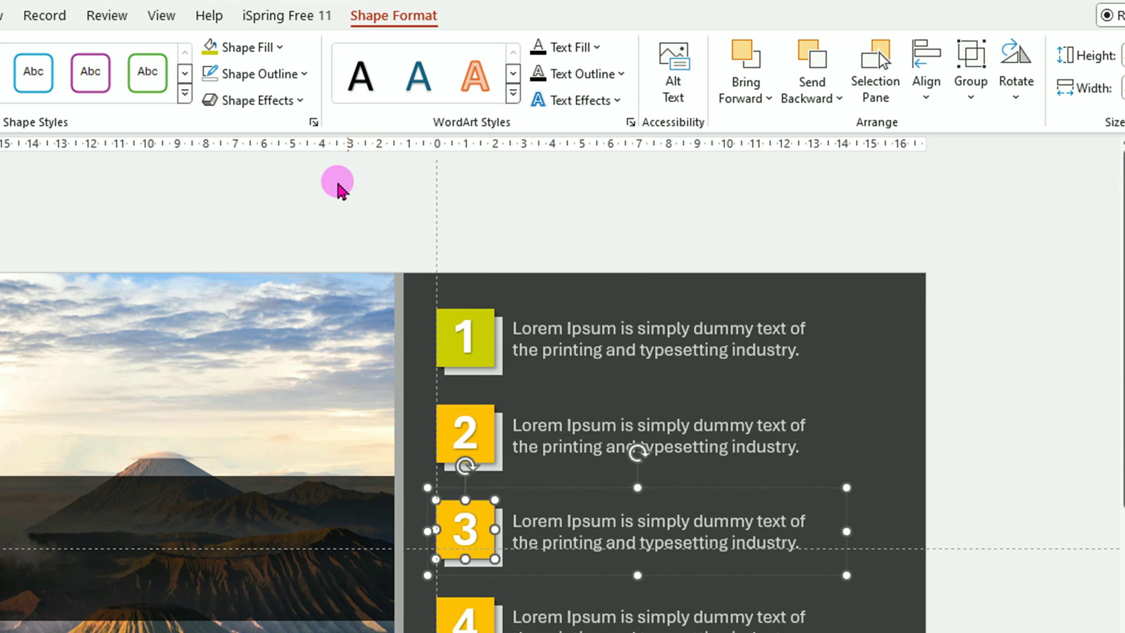
click(282, 48)
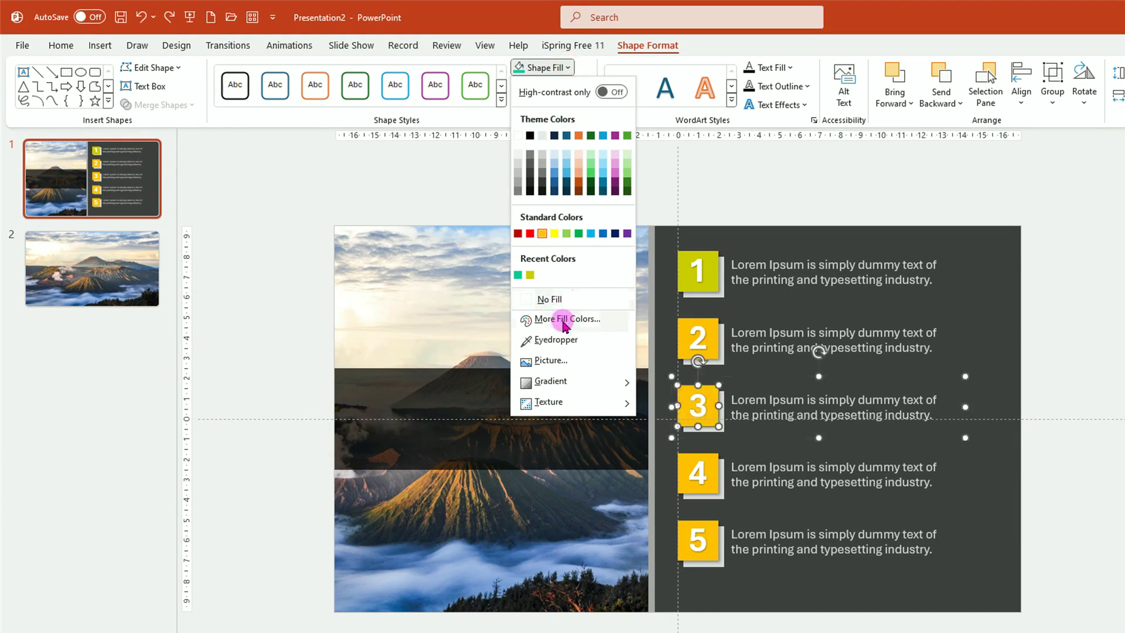
click(565, 321)
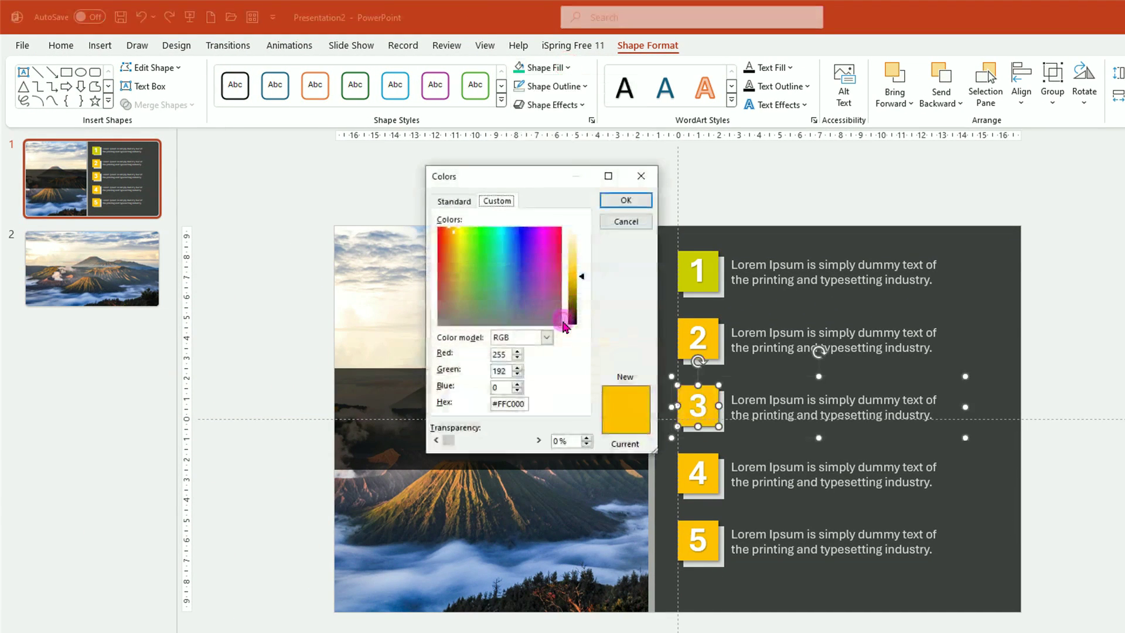
click(453, 201)
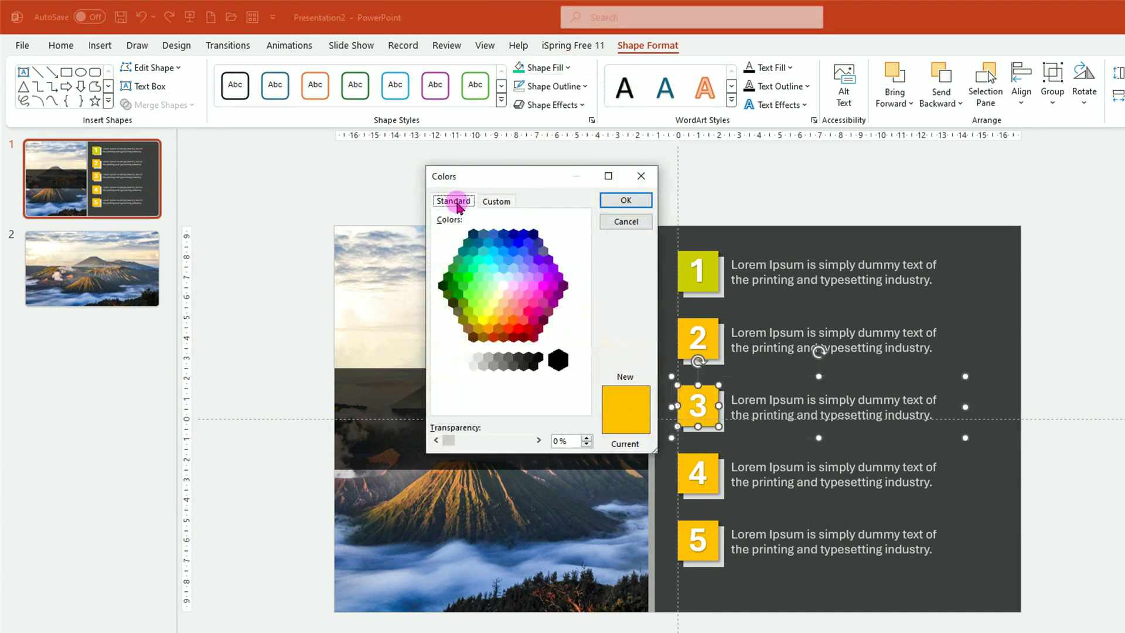
click(523, 320)
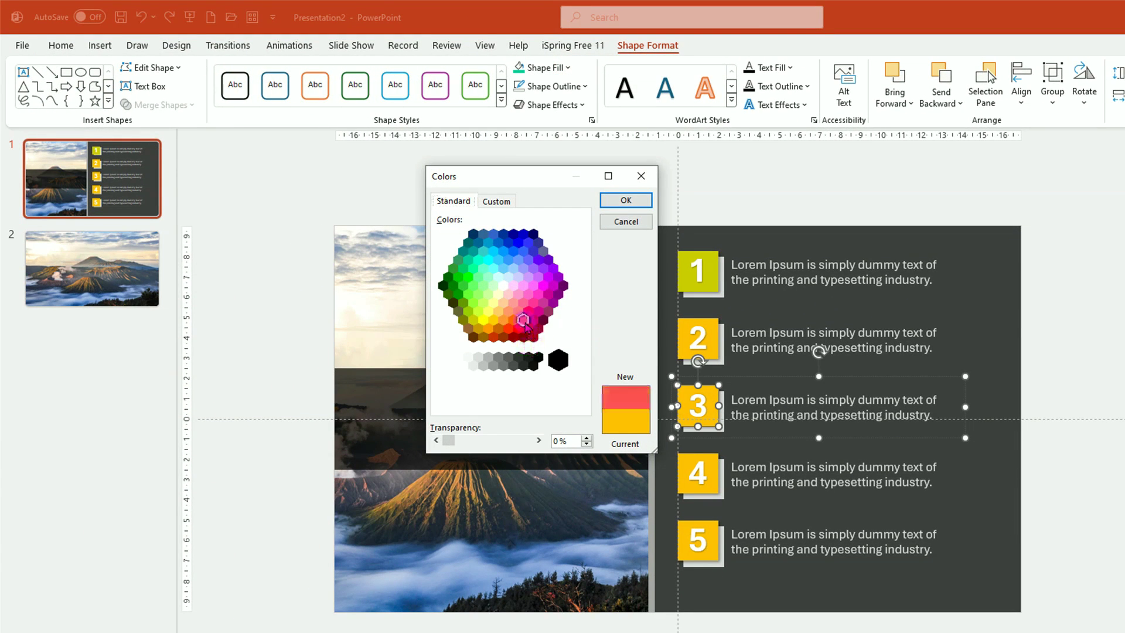
click(624, 200)
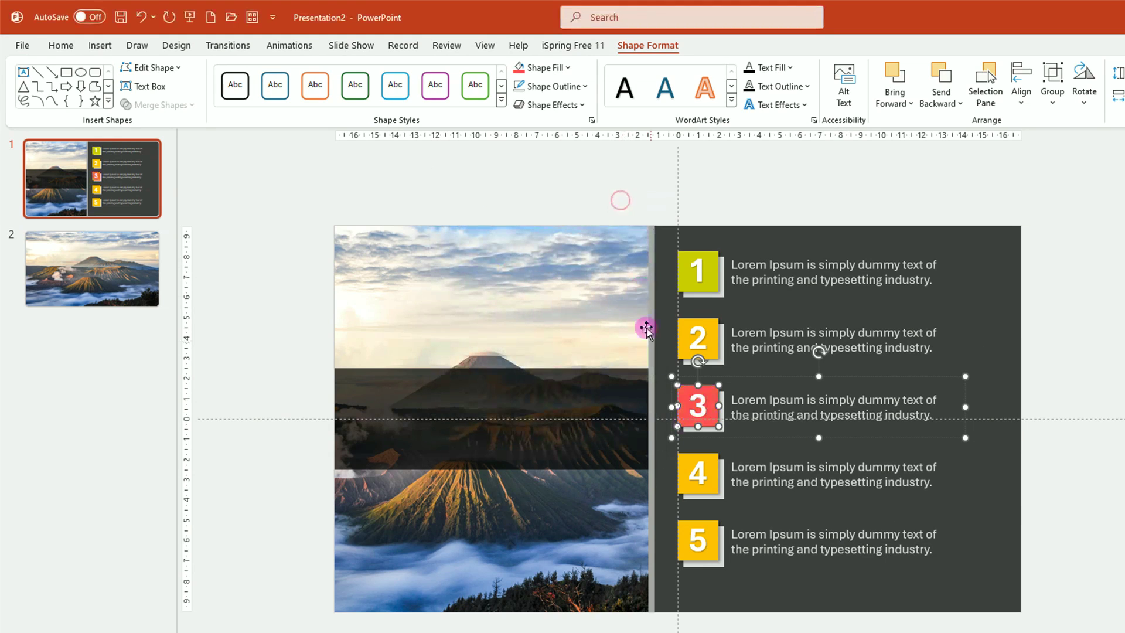
- Fill badge 4 green and badge 5 pink, then select the dark band across the photo
click(709, 461)
click(568, 68)
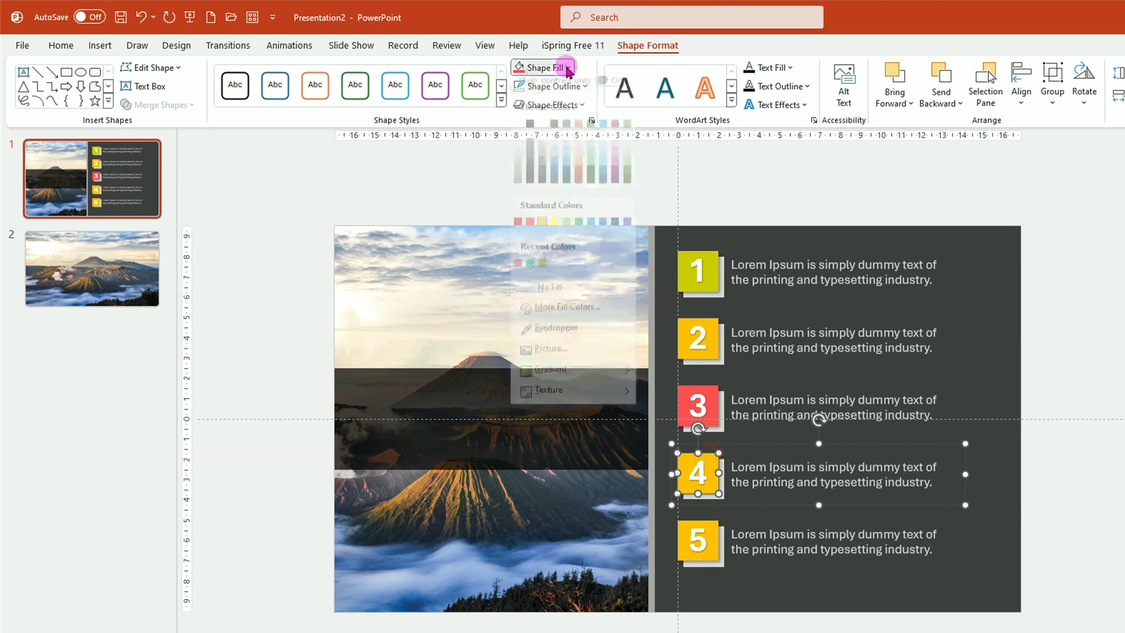
click(530, 262)
click(710, 530)
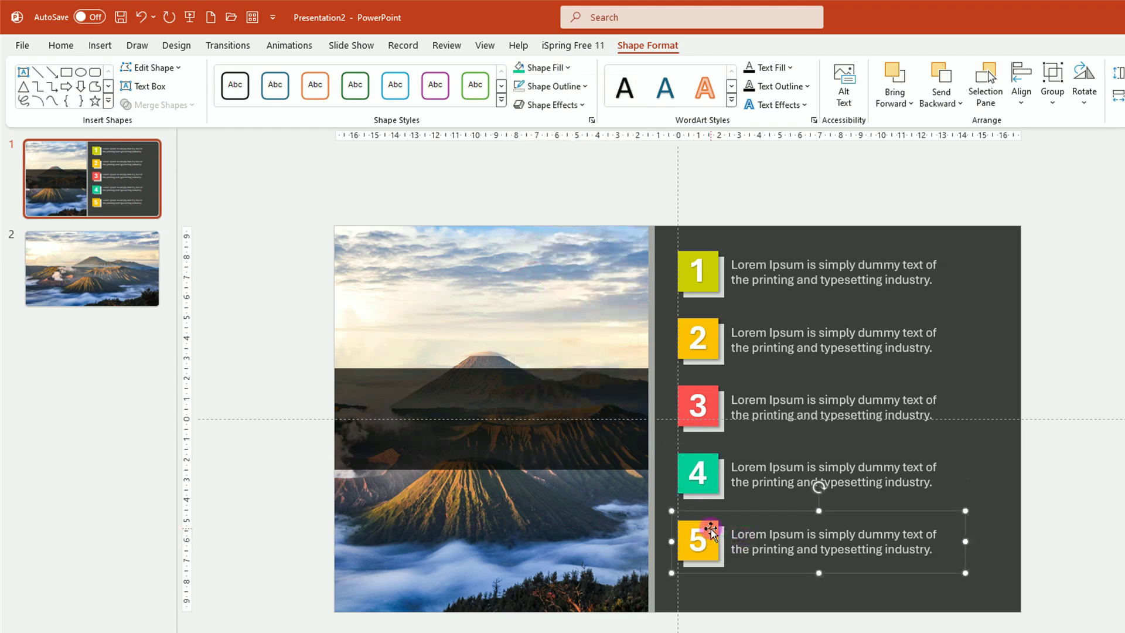
click(568, 68)
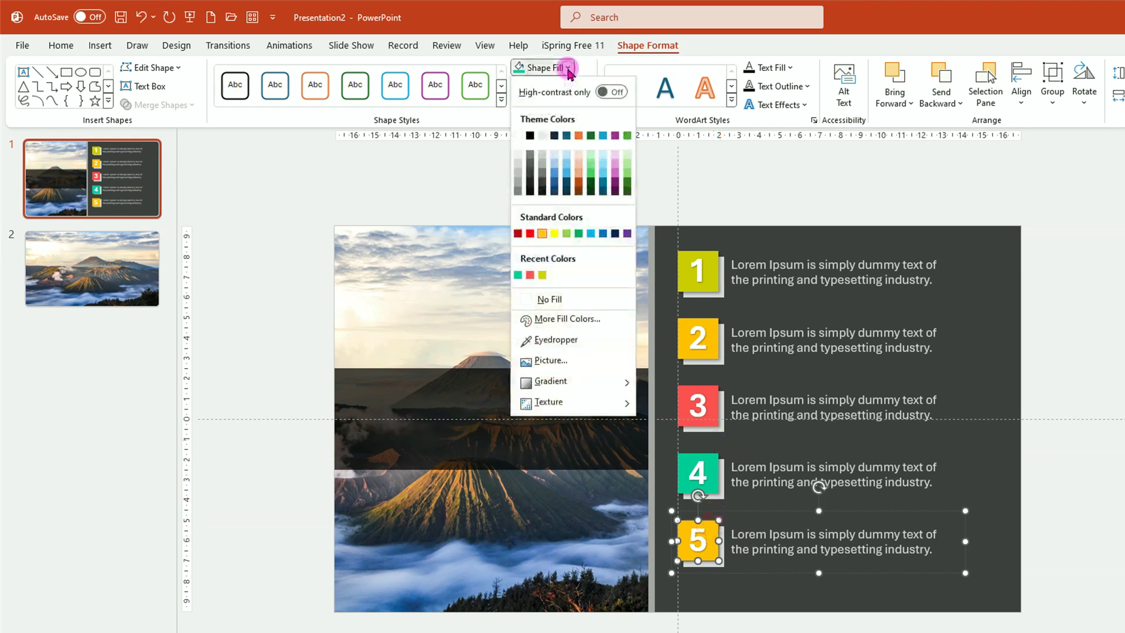
click(549, 319)
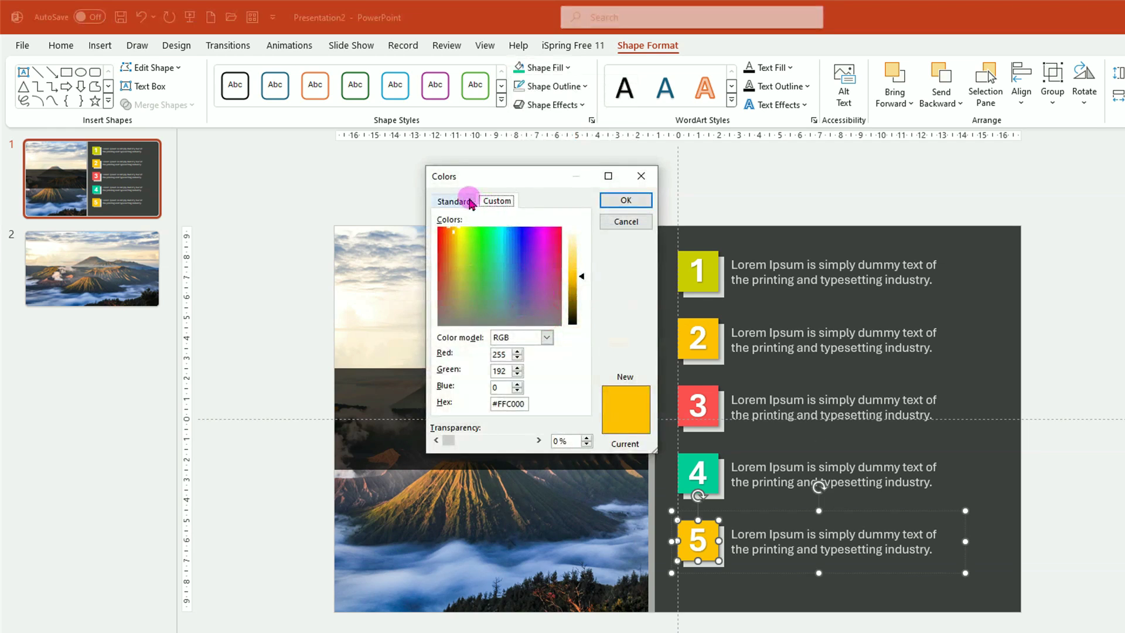
click(467, 199)
click(527, 311)
click(626, 201)
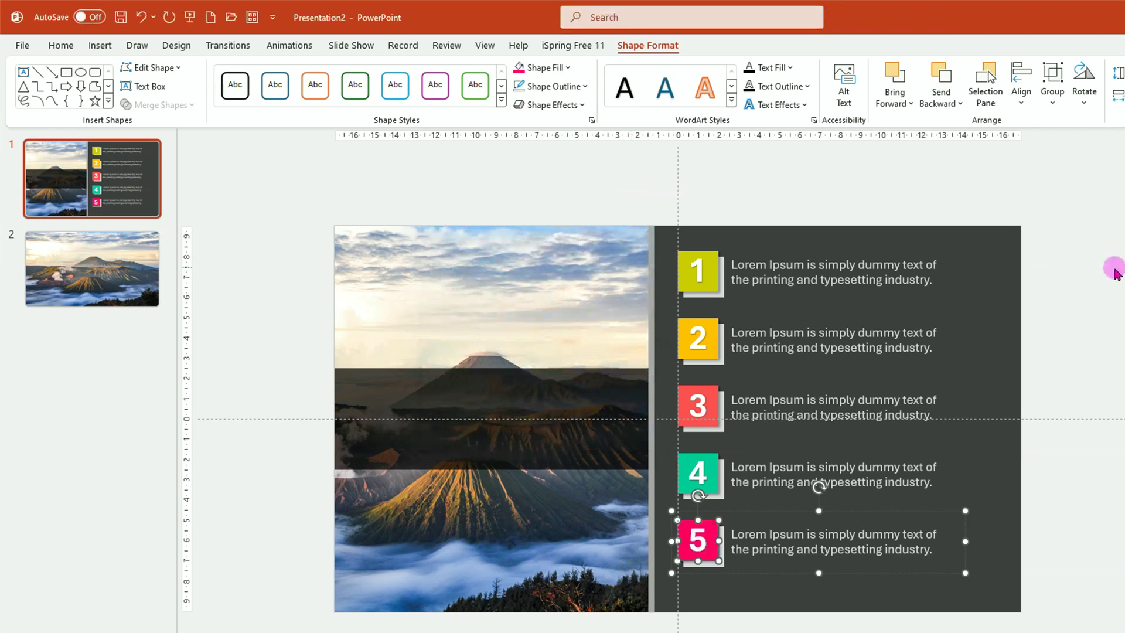
click(1101, 265)
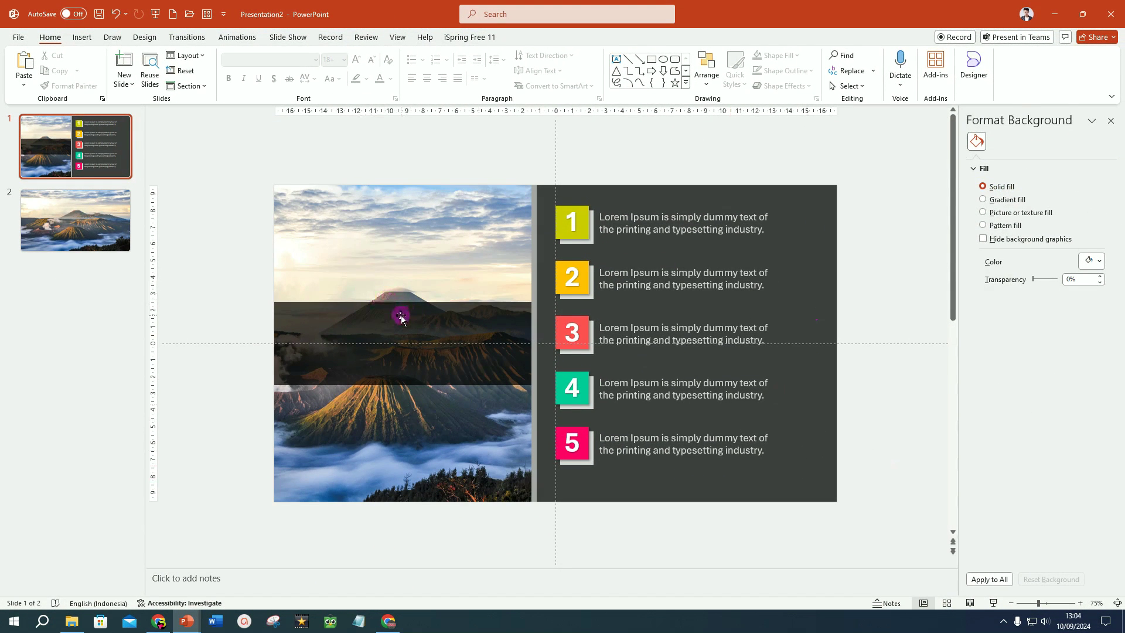
click(401, 317)
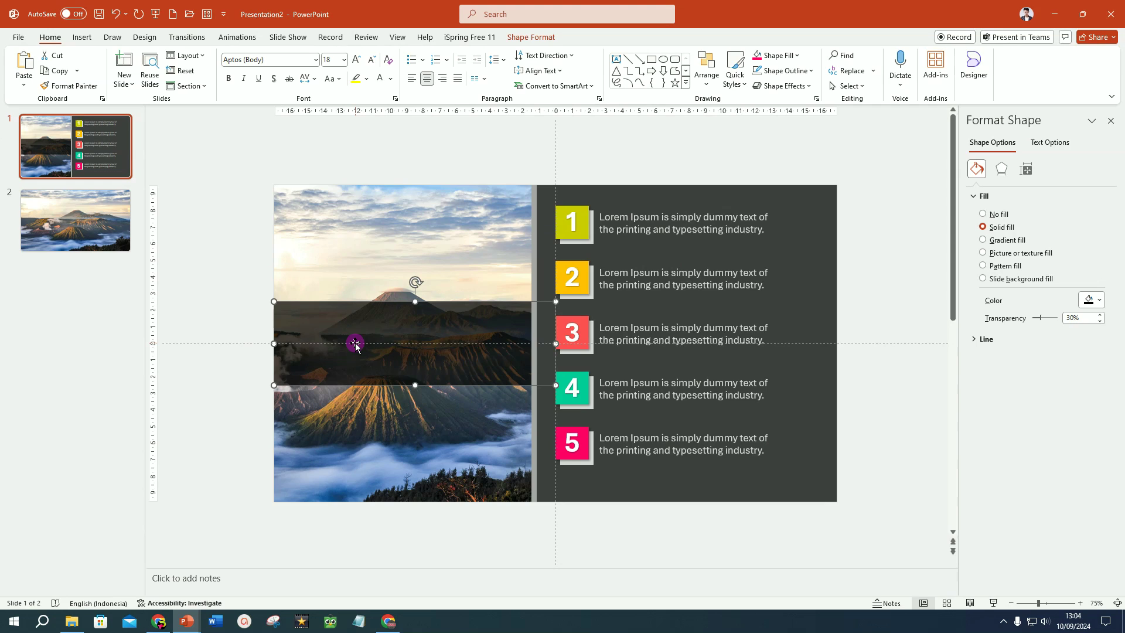
- Duplicate the dark band, fill the copy gold and set its transparency to 0%
key(ctrl+d)
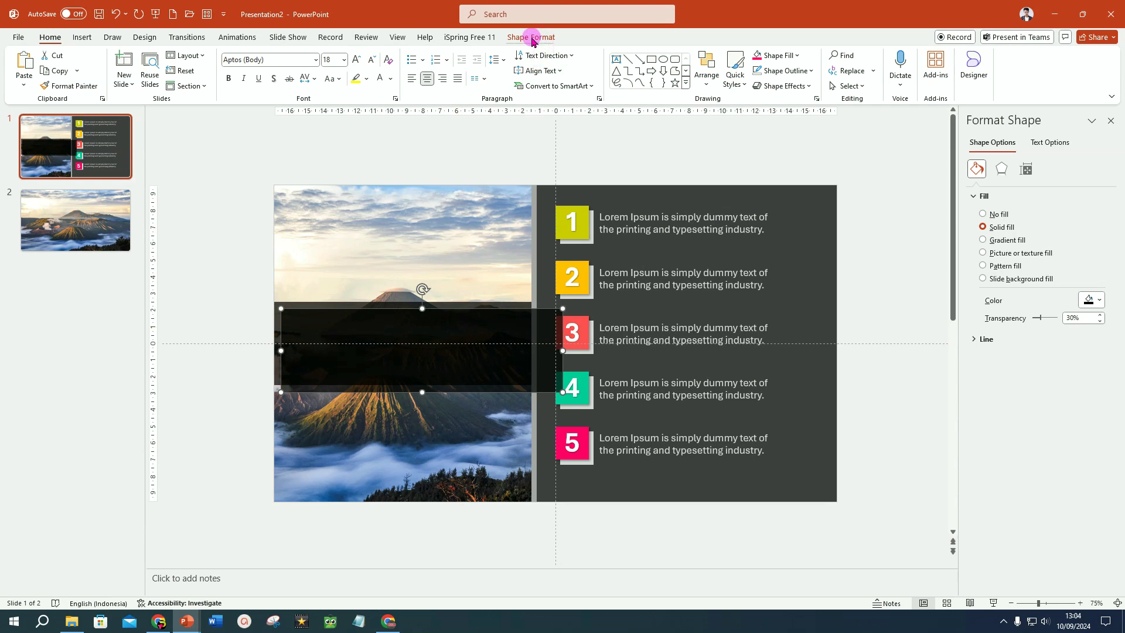
click(531, 39)
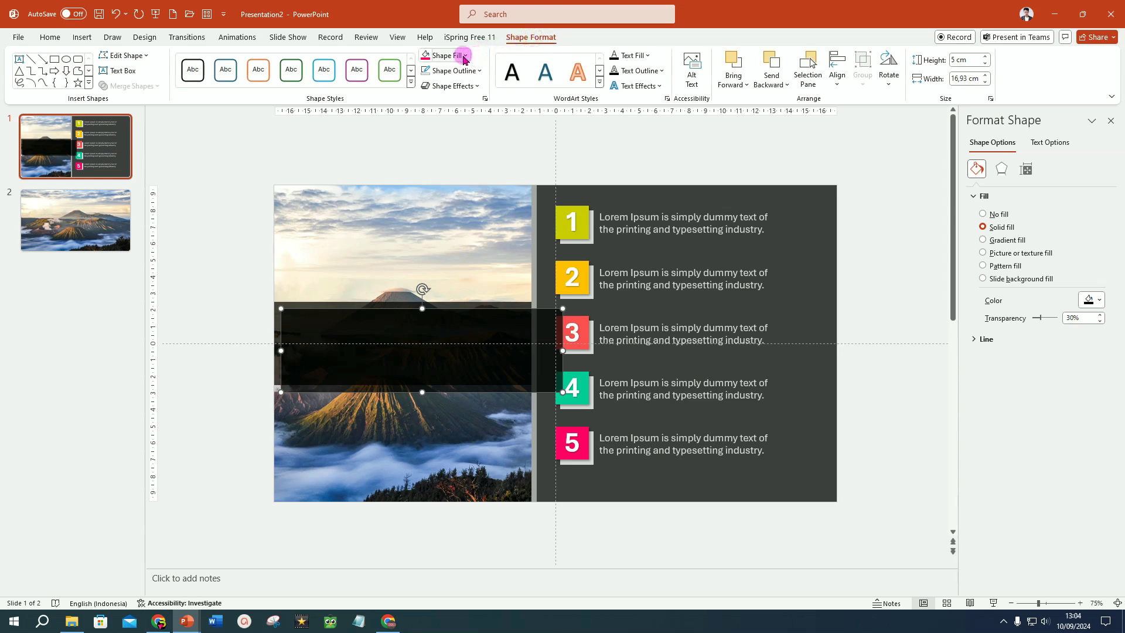
click(464, 56)
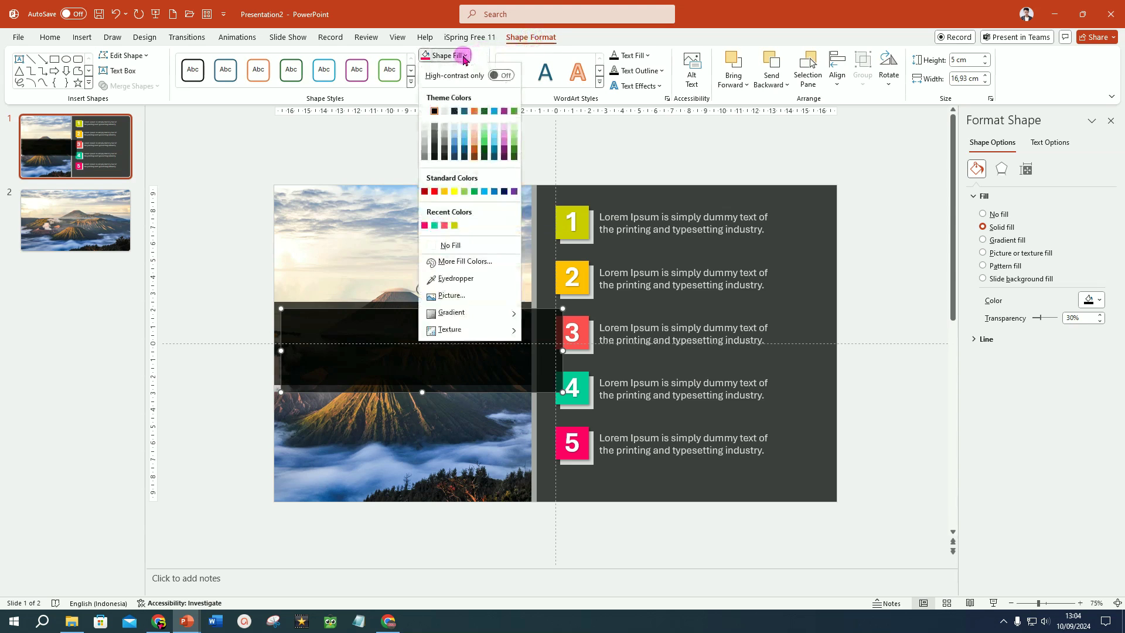
click(444, 192)
click(477, 350)
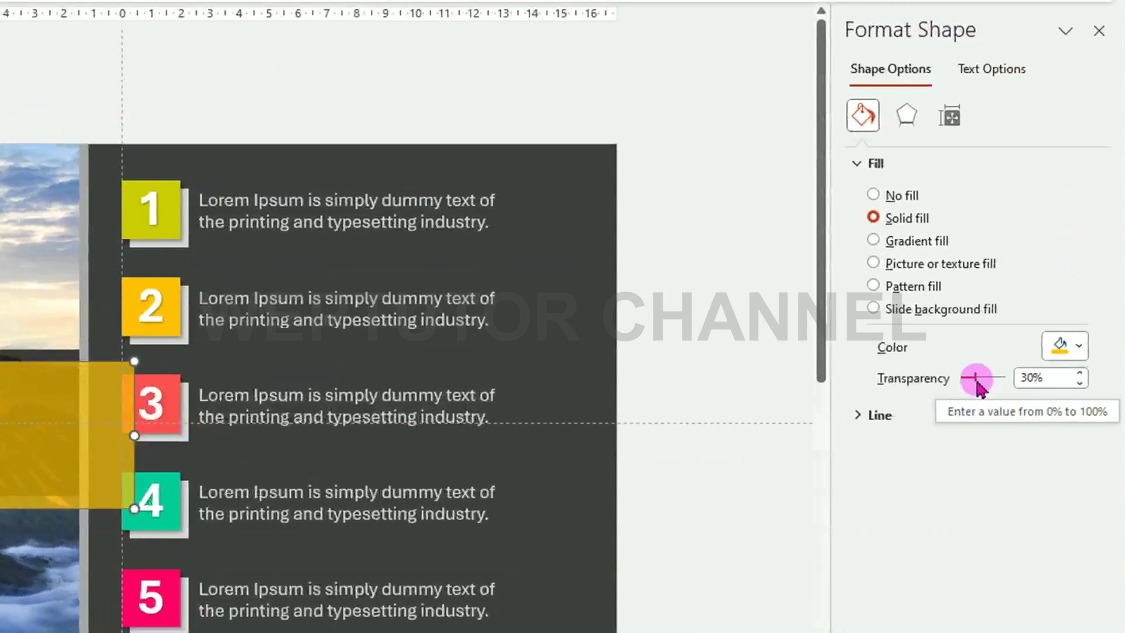
drag(1033, 323, 1029, 327)
drag(970, 385, 952, 388)
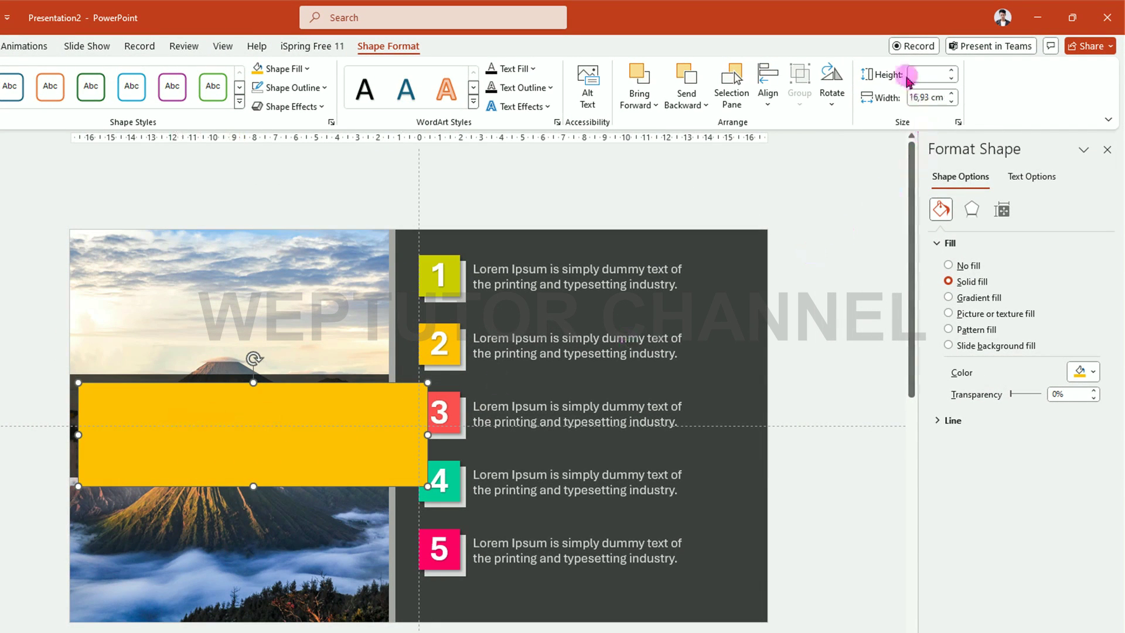
- Size the gold shape to 5 cm by 5 cm and move it to the band's left end
text(5)
click(917, 99)
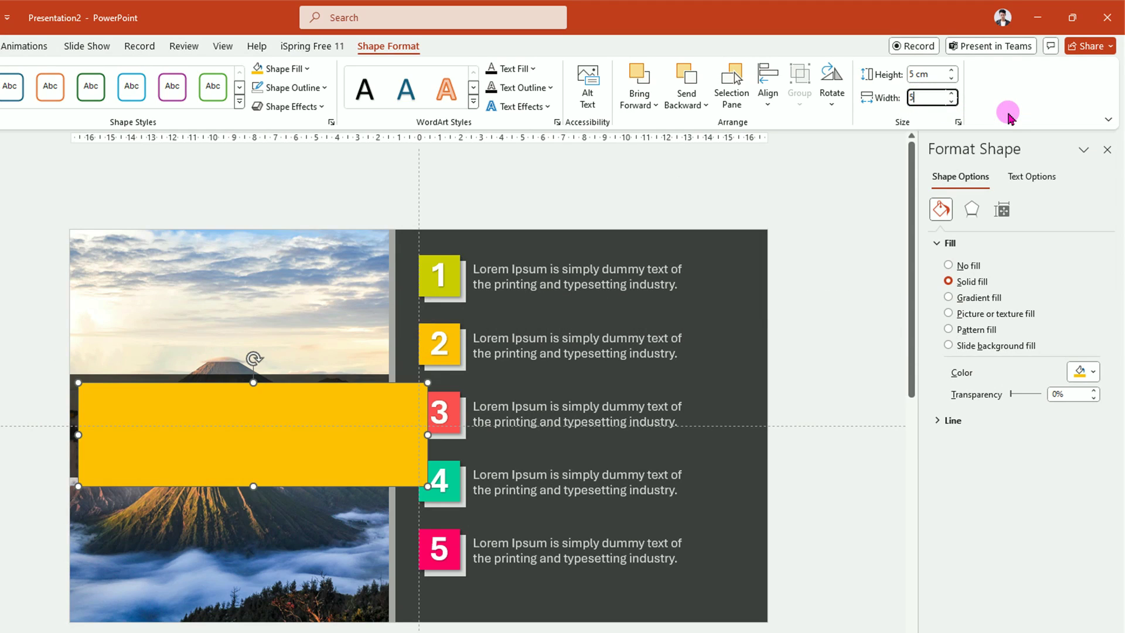
key(Return)
drag(141, 447, 131, 440)
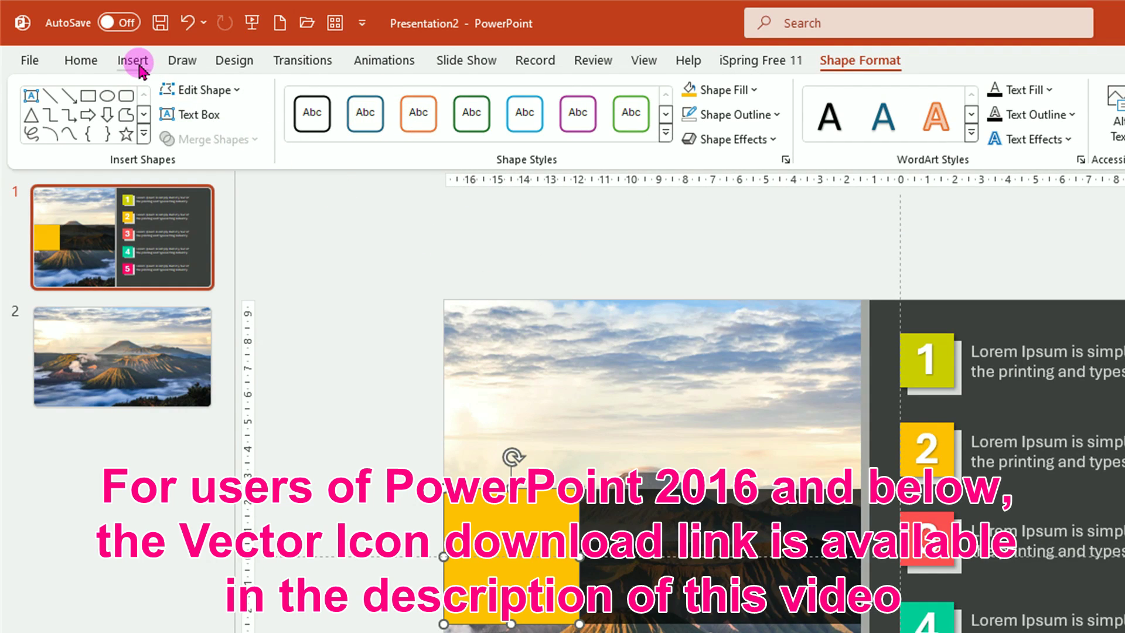
- Insert the mountain-climber stock icon and place it on the gold square
click(134, 60)
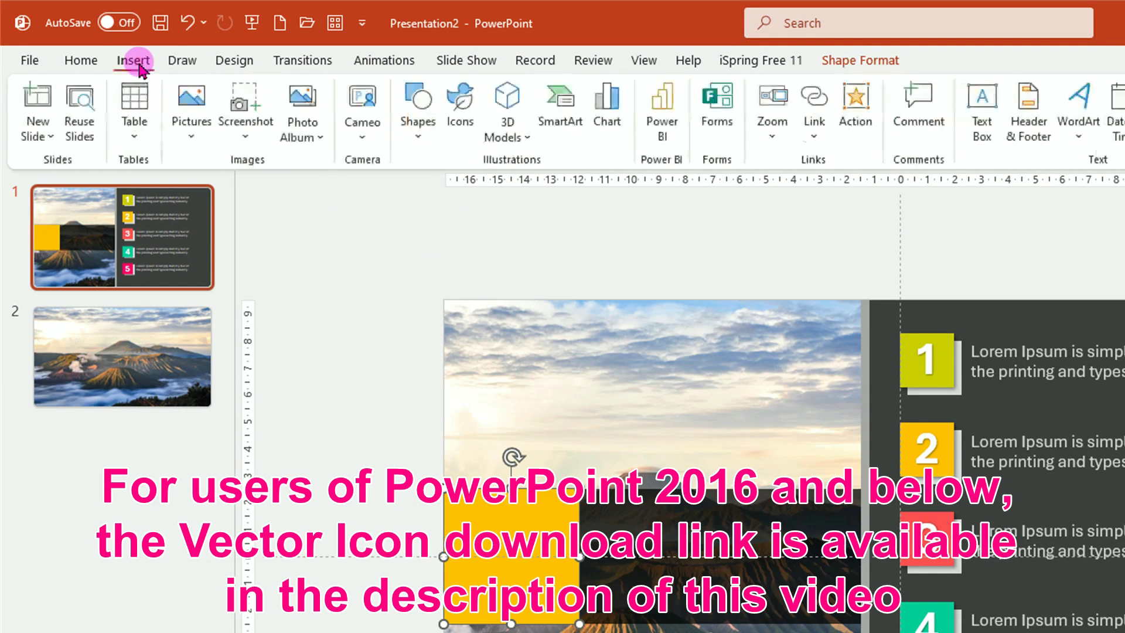
click(459, 108)
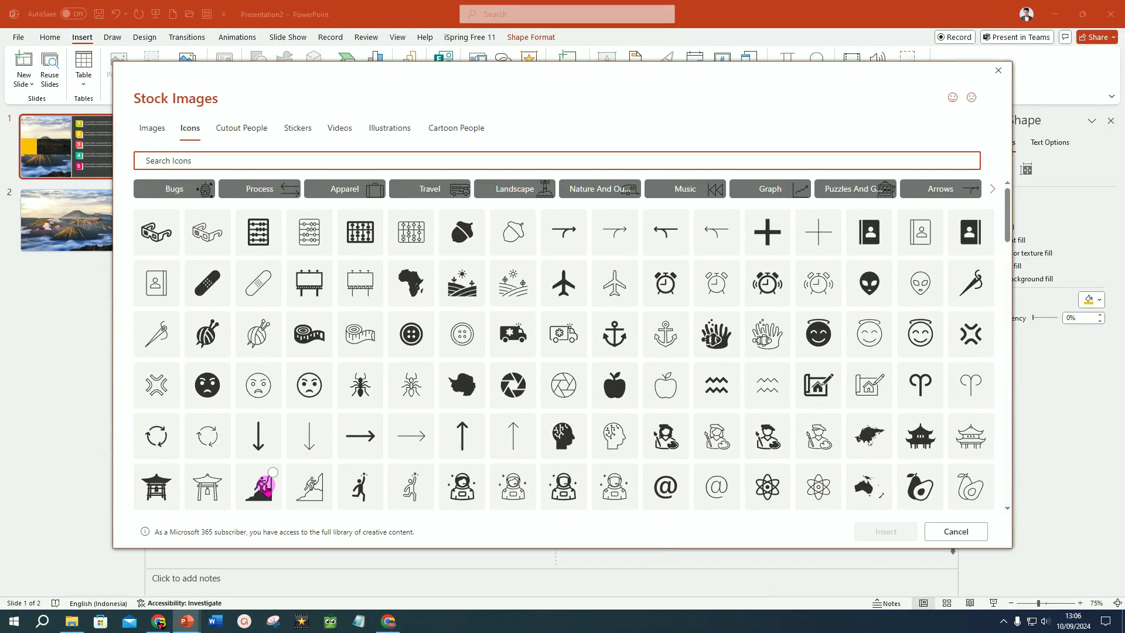
click(266, 487)
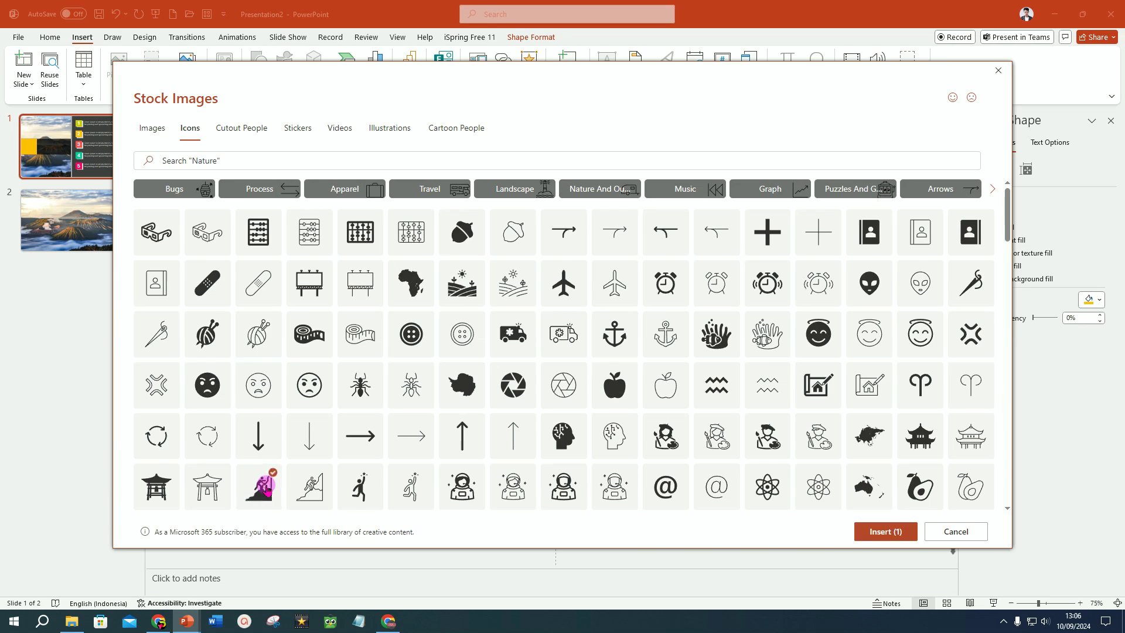
click(886, 534)
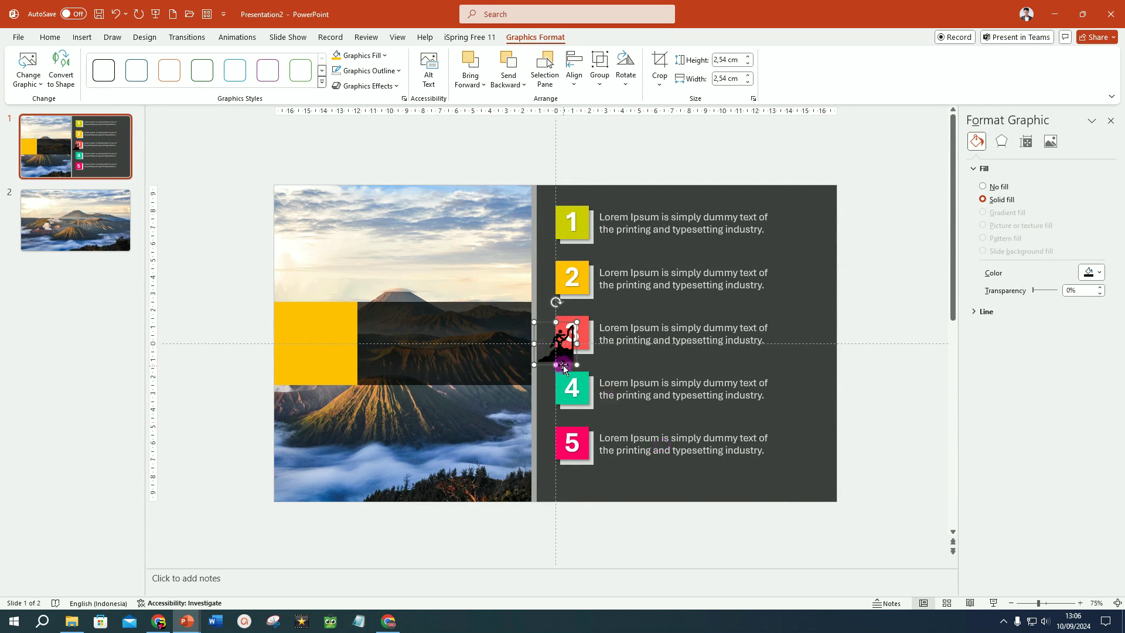
drag(564, 366, 314, 359)
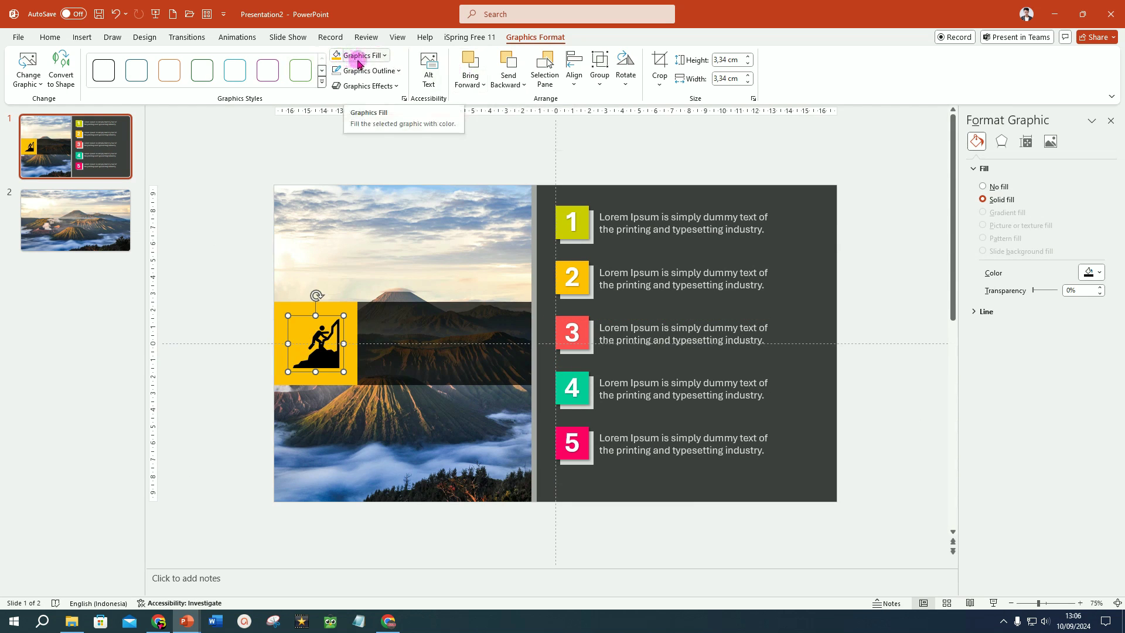
- Give the climber icon a white fill
click(378, 57)
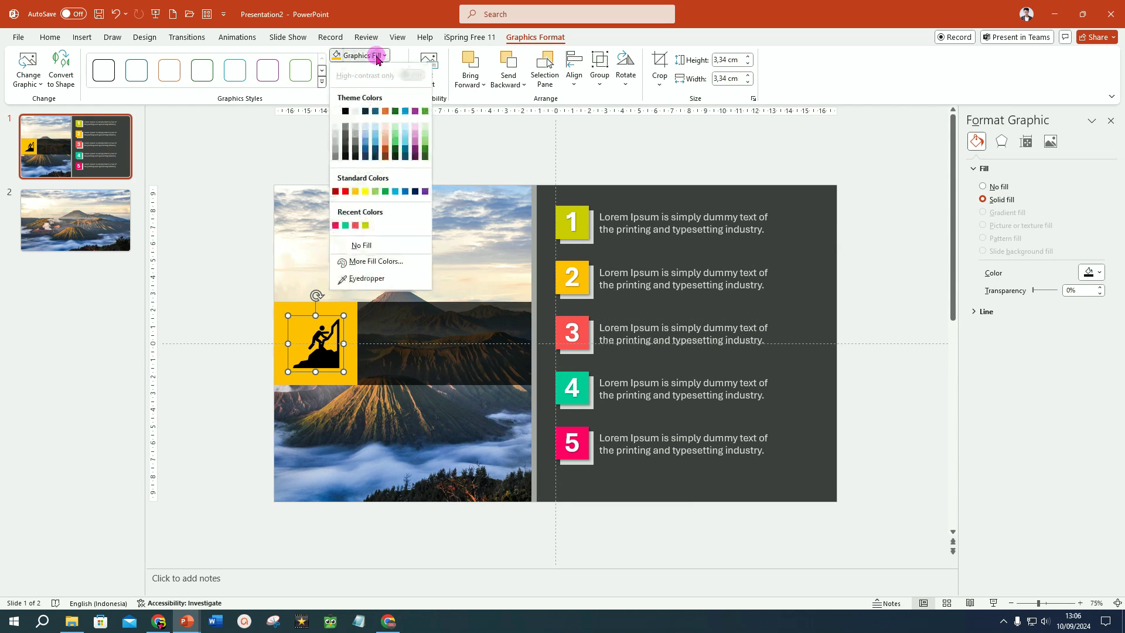
click(335, 110)
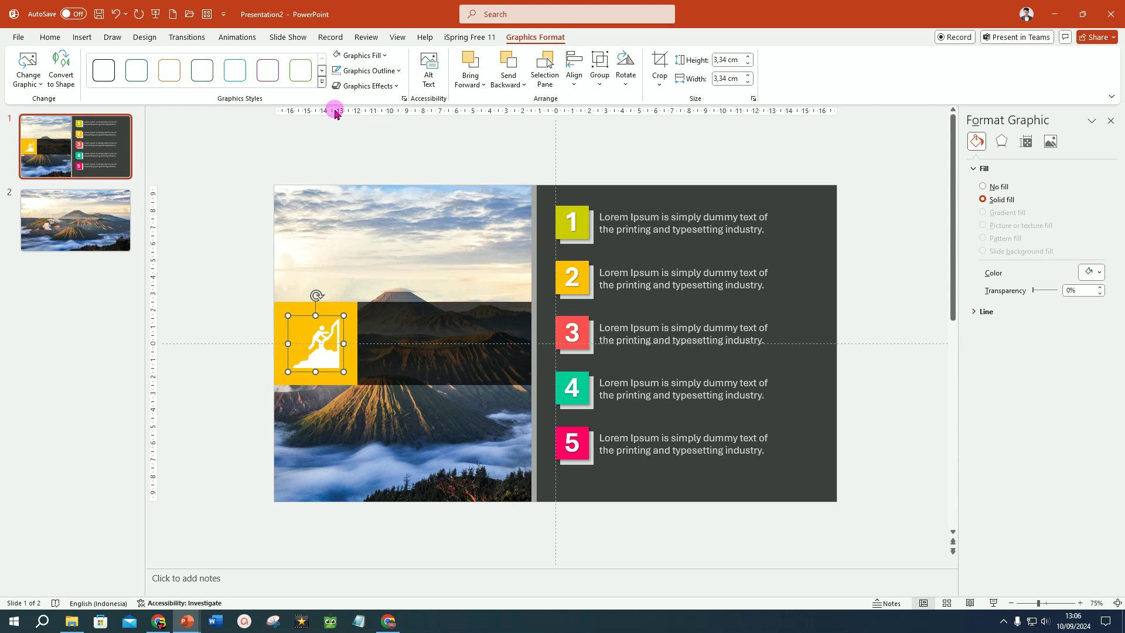
click(571, 277)
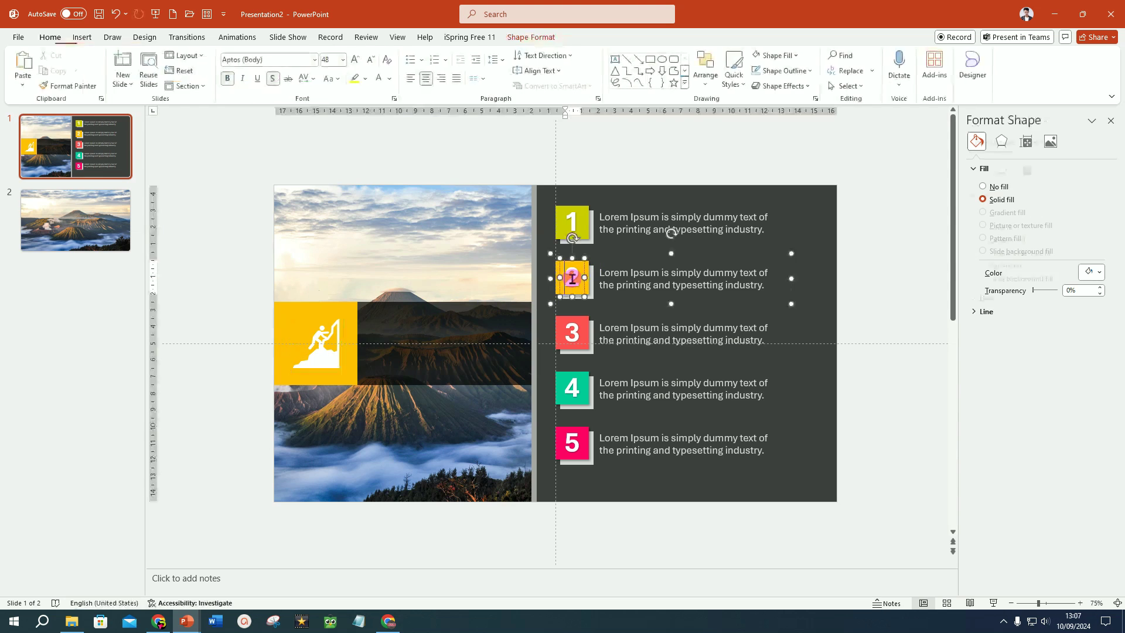
text(2)
- Copy the number 2 box onto the dark band beside the icon and type TITLE CONTENT
click(585, 273)
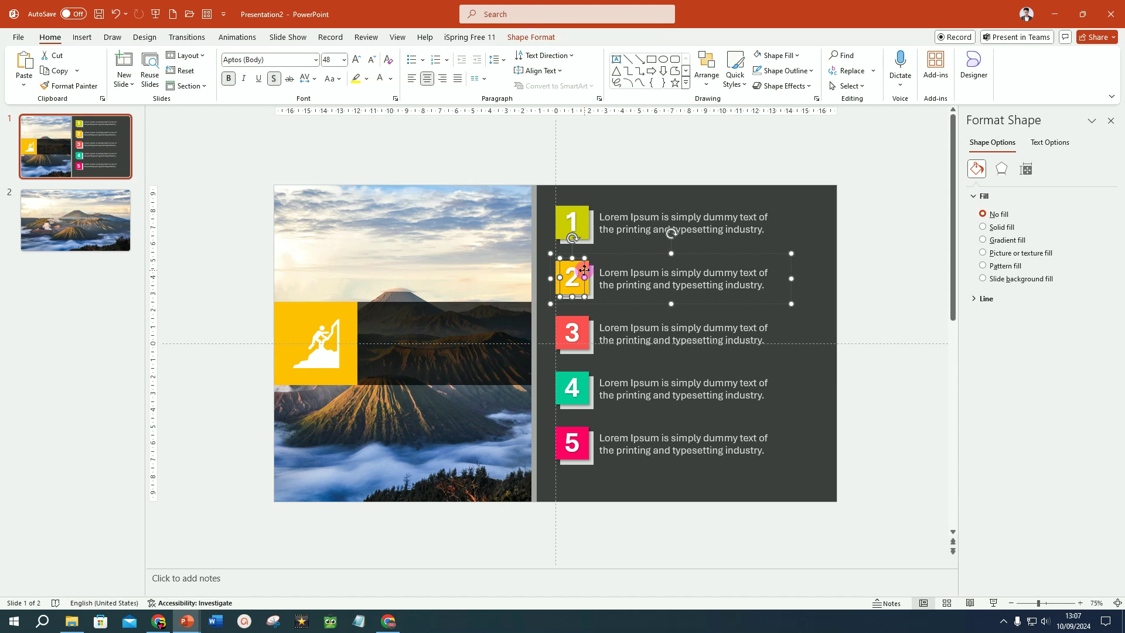
key(ctrl+c)
key(ctrl+v)
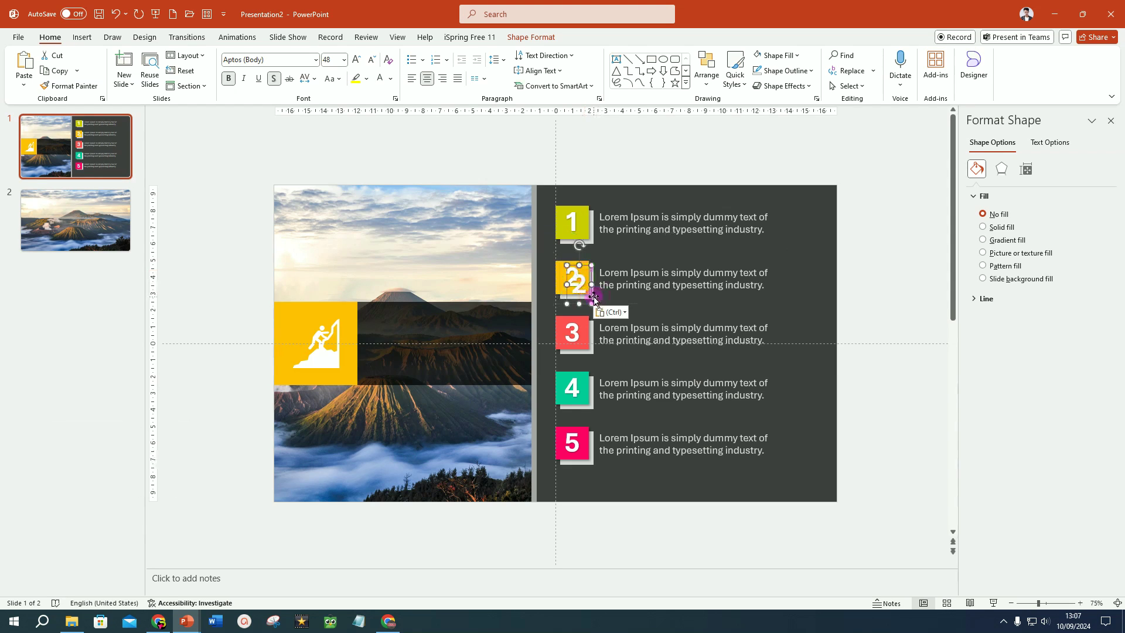
drag(592, 295, 389, 336)
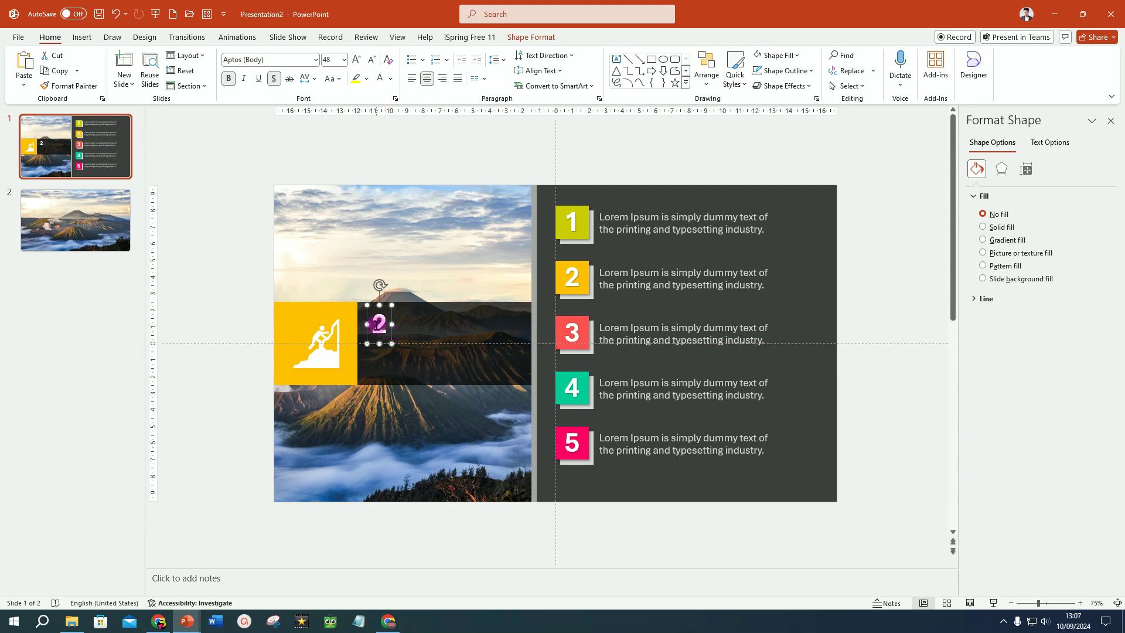
double_click(379, 324)
text(TITLE CON)
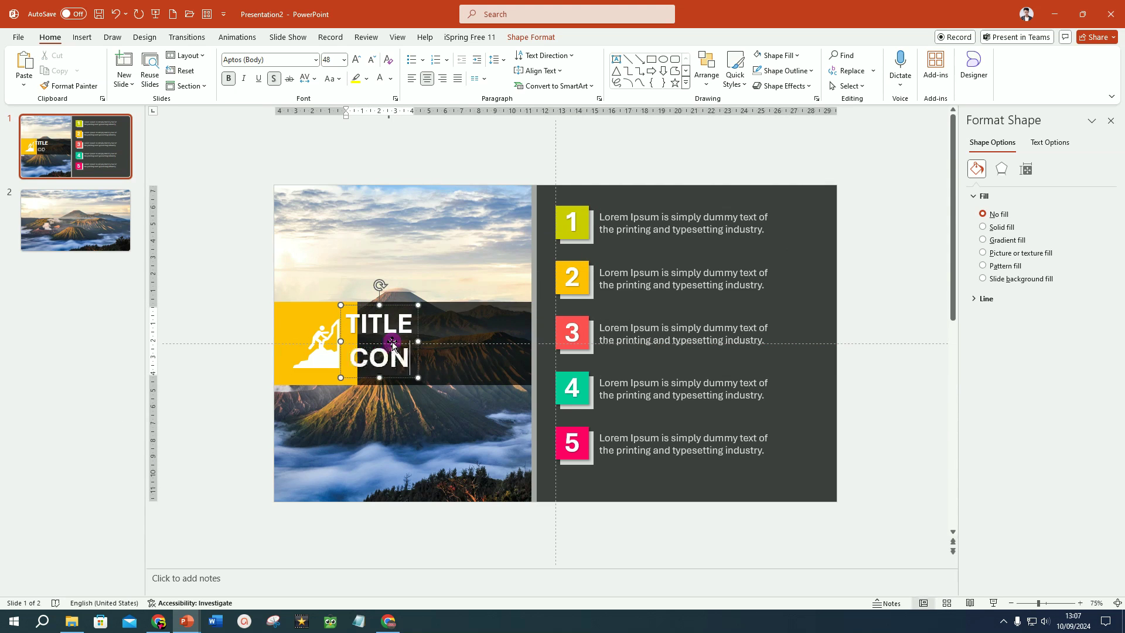
text(TENT)
key(Escape)
drag(413, 378, 446, 381)
- Colour the word CONTENT orange-gold, left-align the heading, and nudge it beside the square
drag(375, 360, 501, 361)
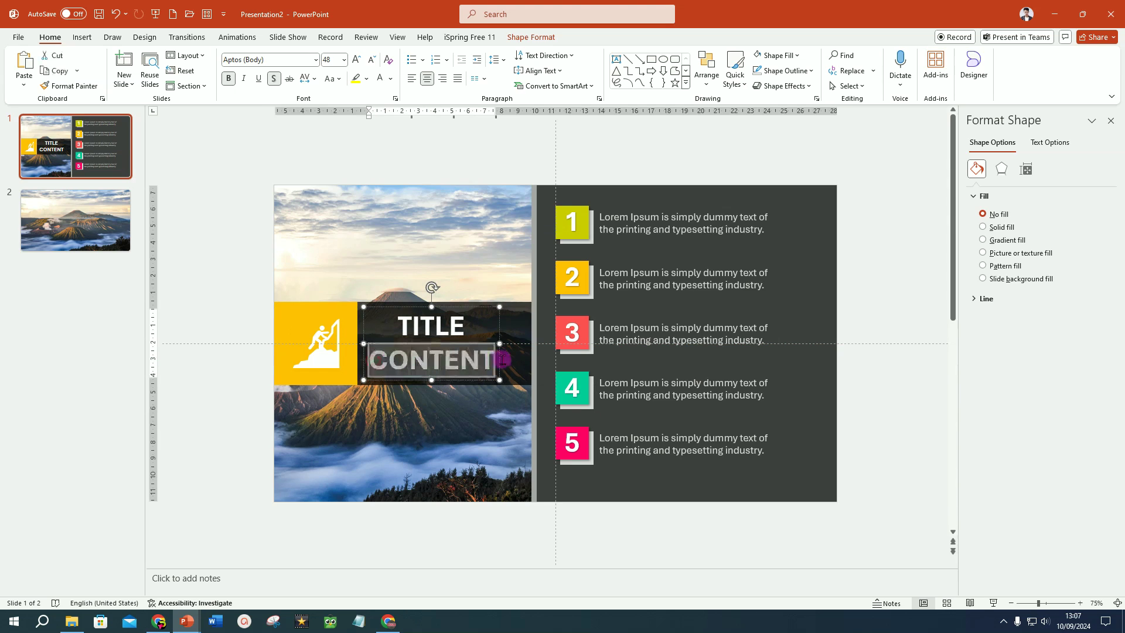
click(390, 82)
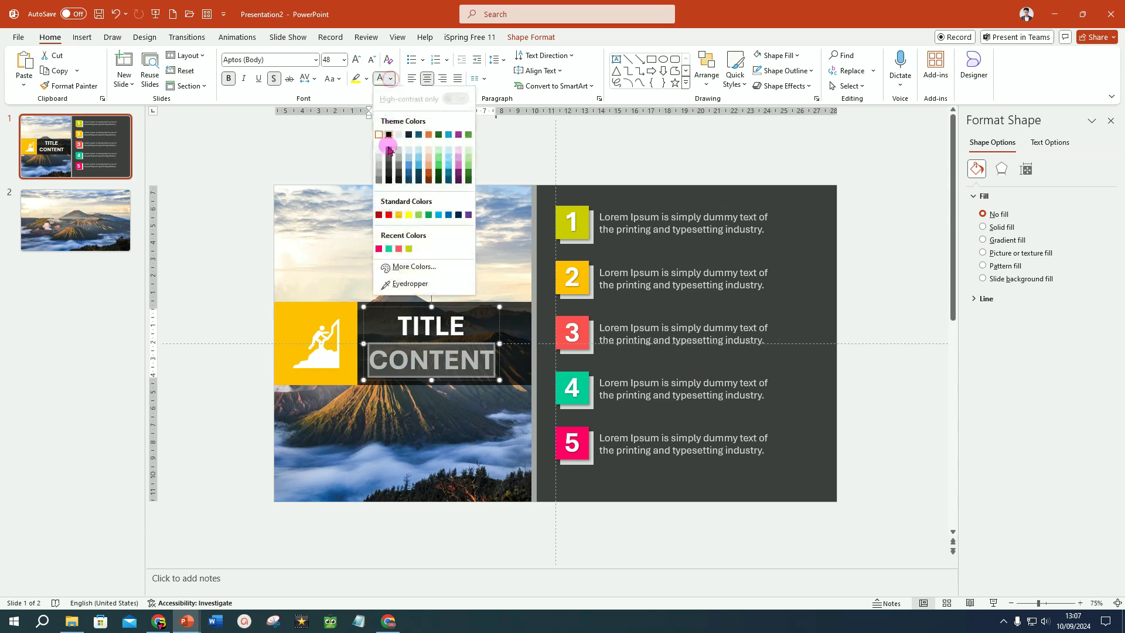
click(398, 215)
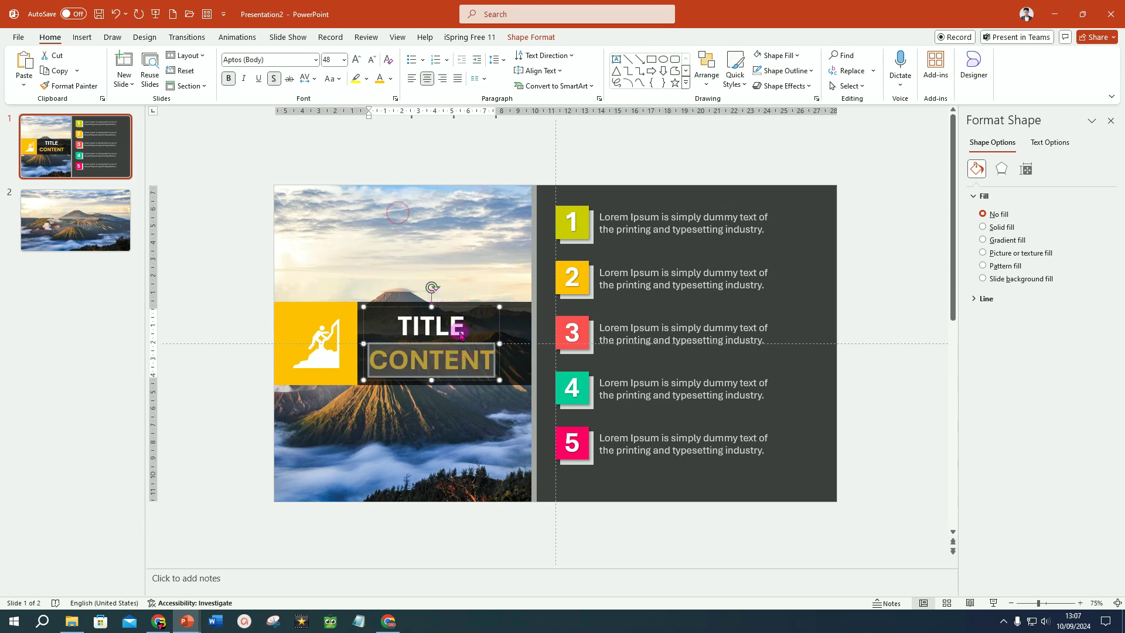
click(462, 307)
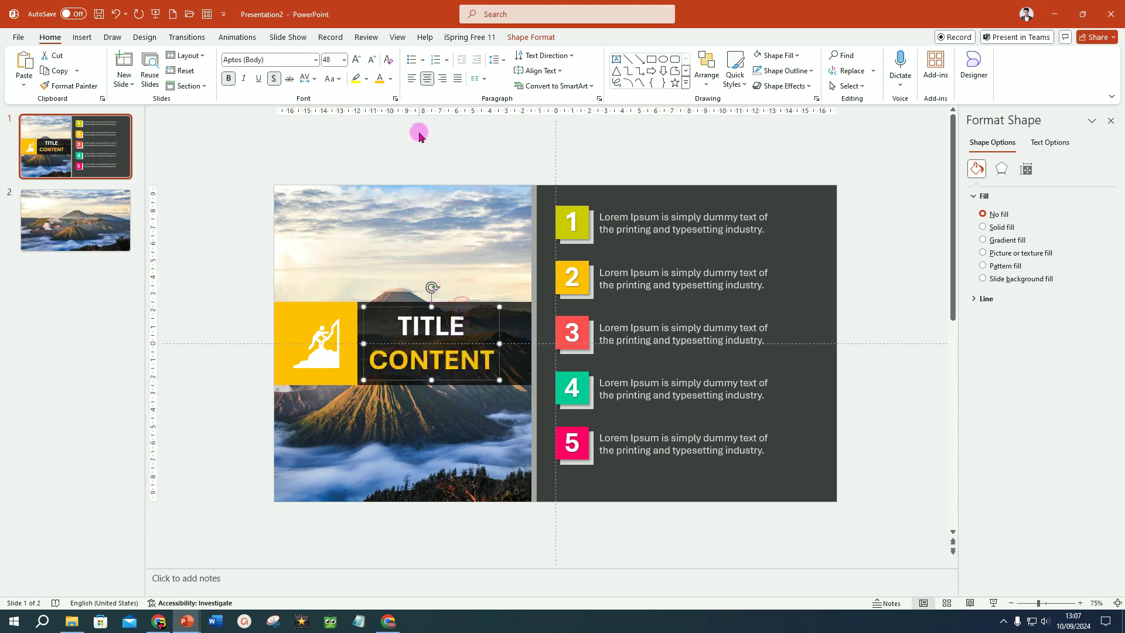
click(411, 79)
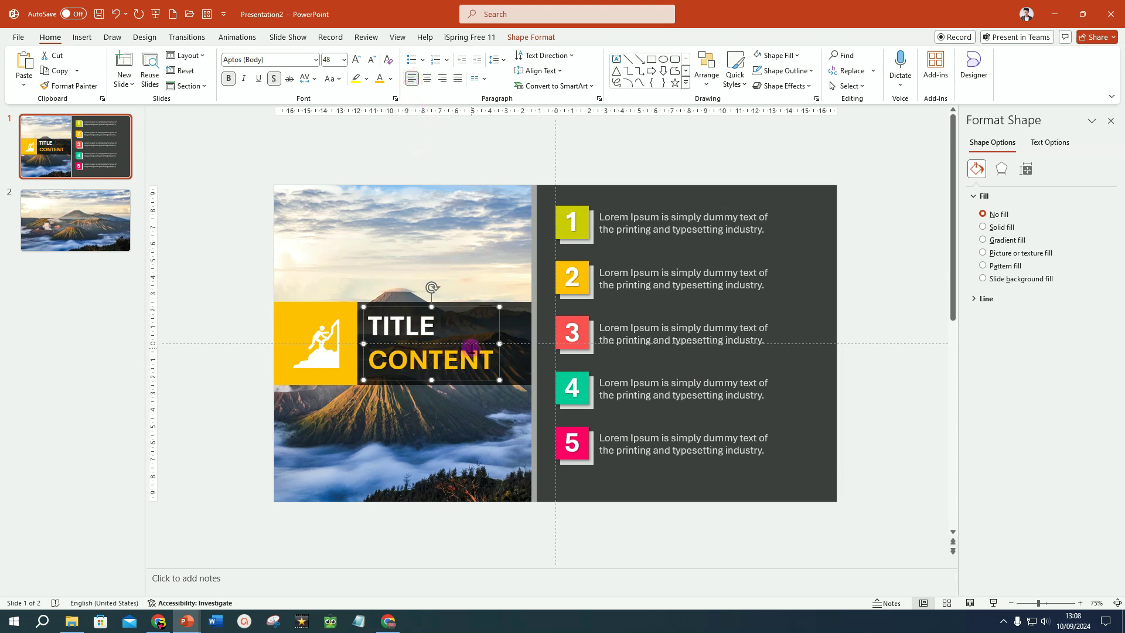
drag(465, 306, 468, 306)
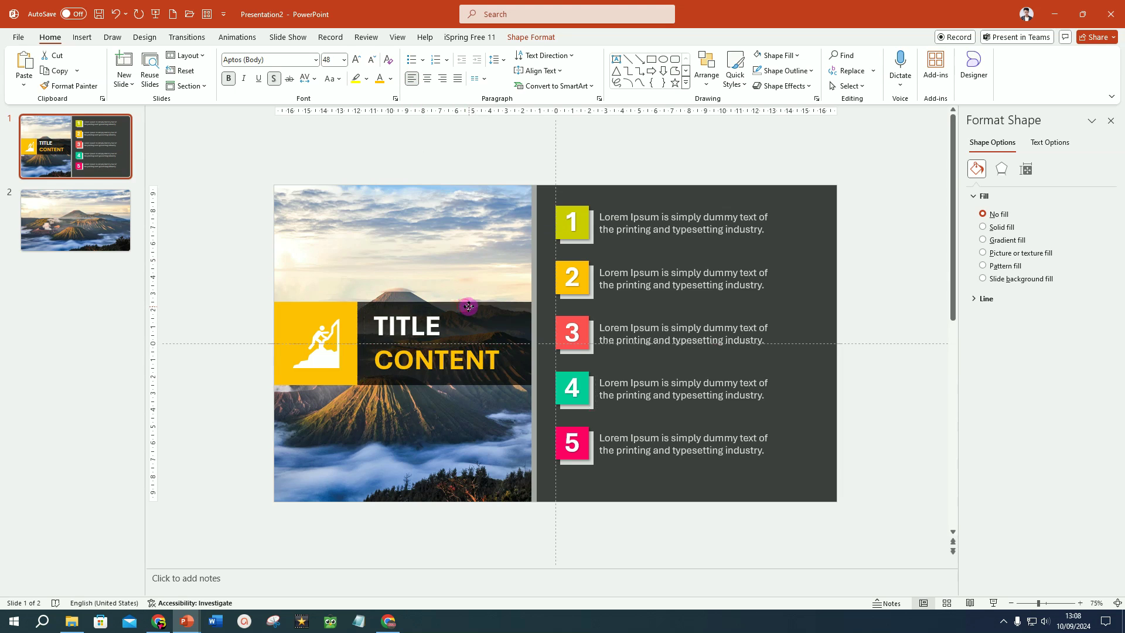
click(224, 216)
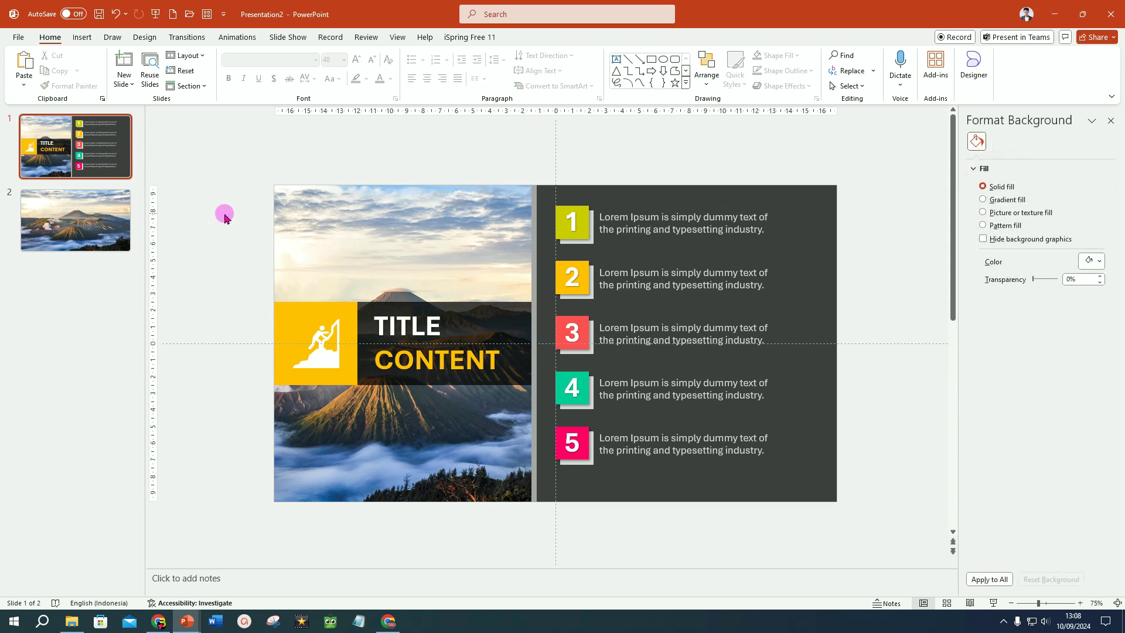
click(216, 270)
- Copy the gold square, climber icon and TITLE CONTENT heading and paste them onto slide 2
drag(207, 277, 586, 385)
key(ctrl+c)
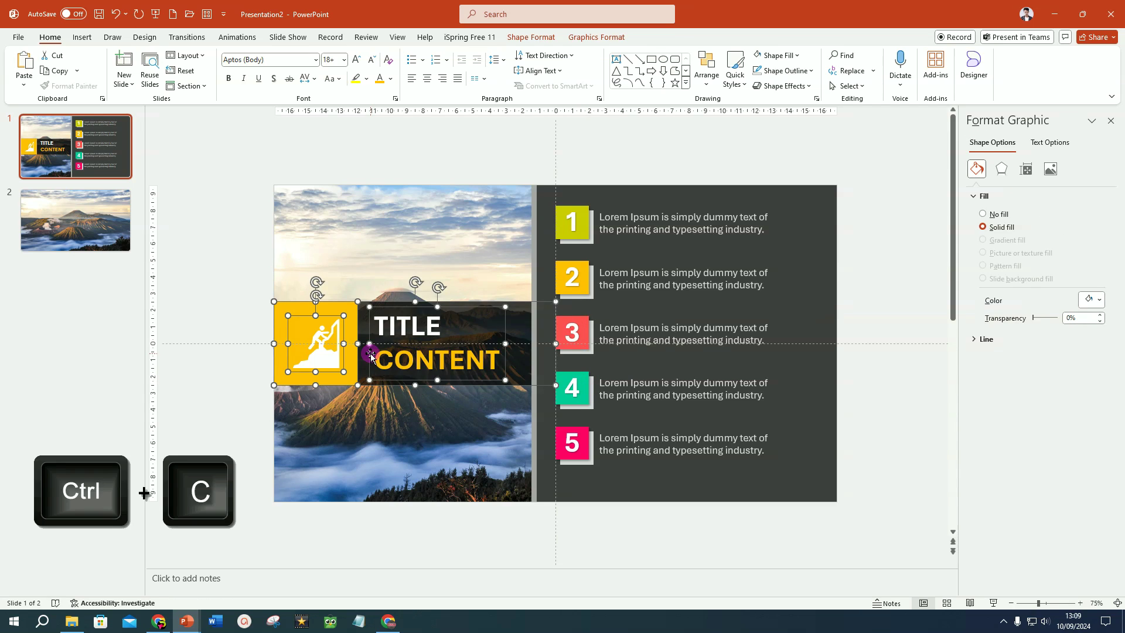
click(103, 230)
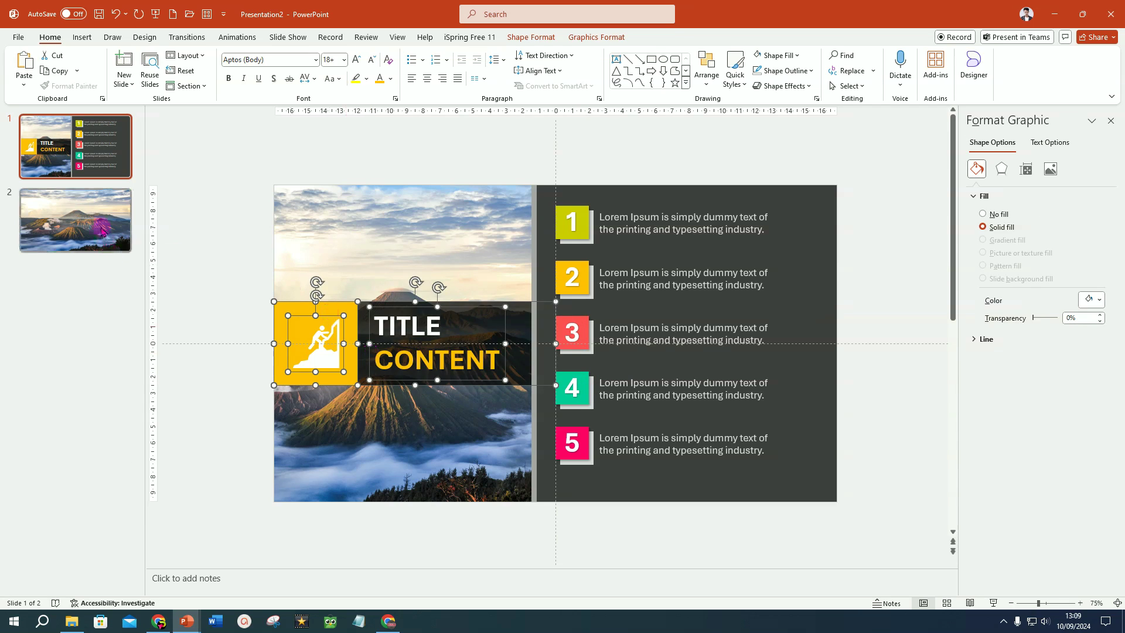
click(549, 296)
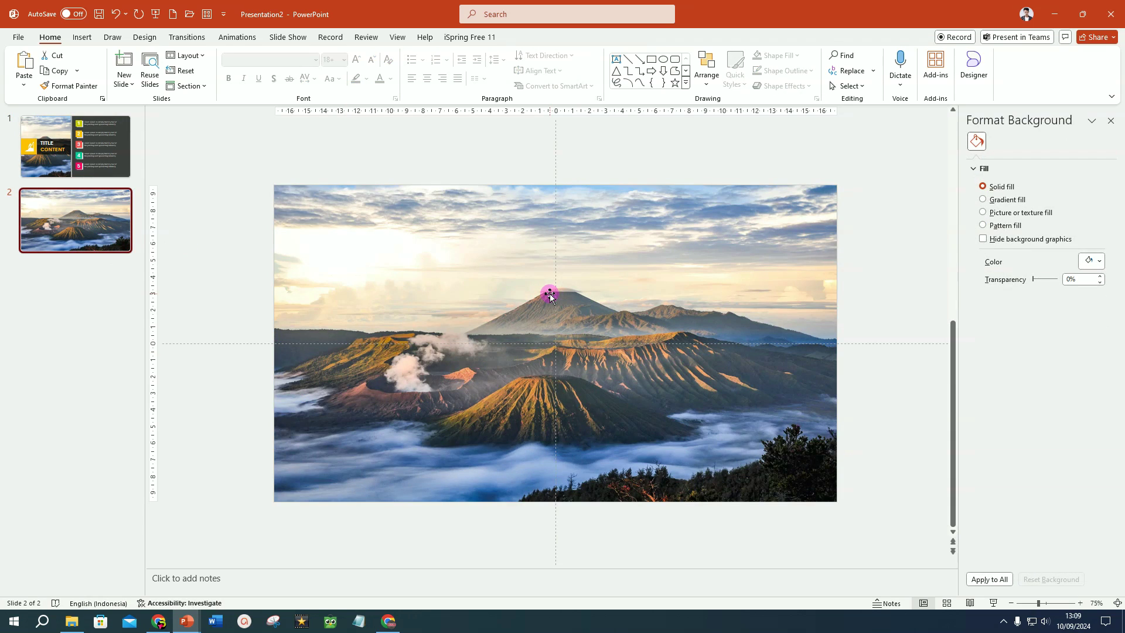
key(ctrl+v)
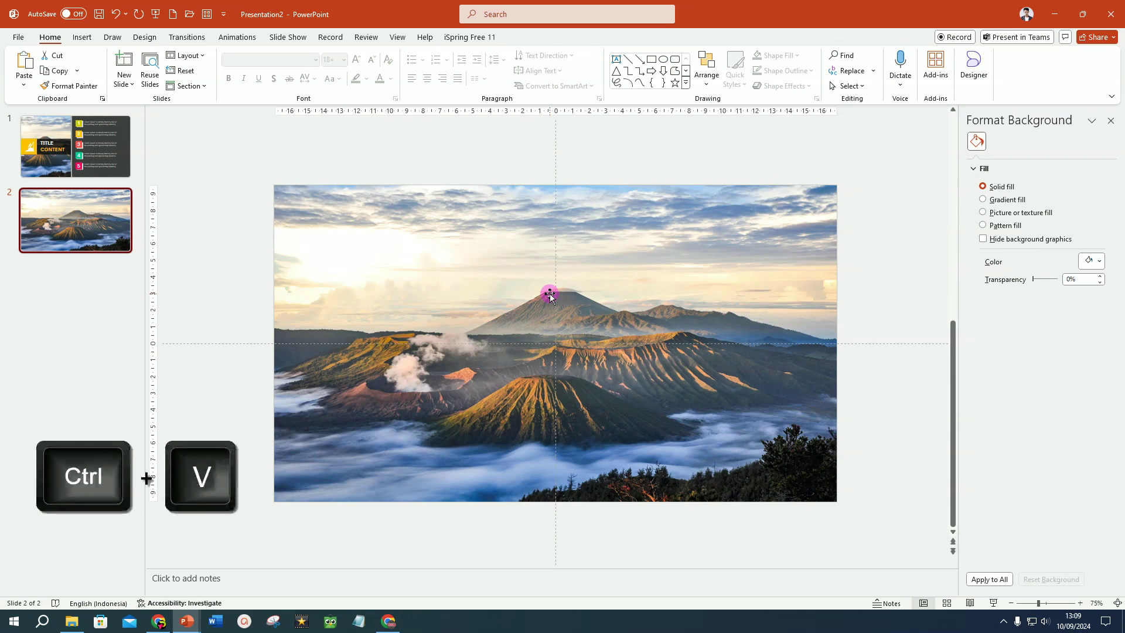
click(201, 313)
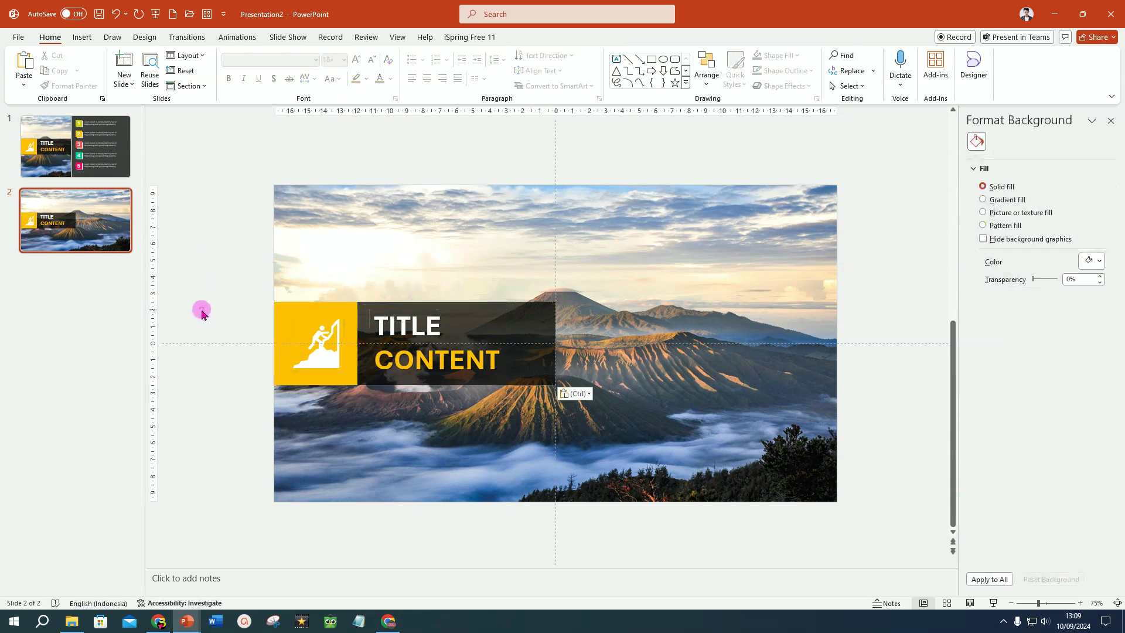
- Stretch slide 2's dark translucent bar to the top, right and bottom edges of the slide
click(543, 319)
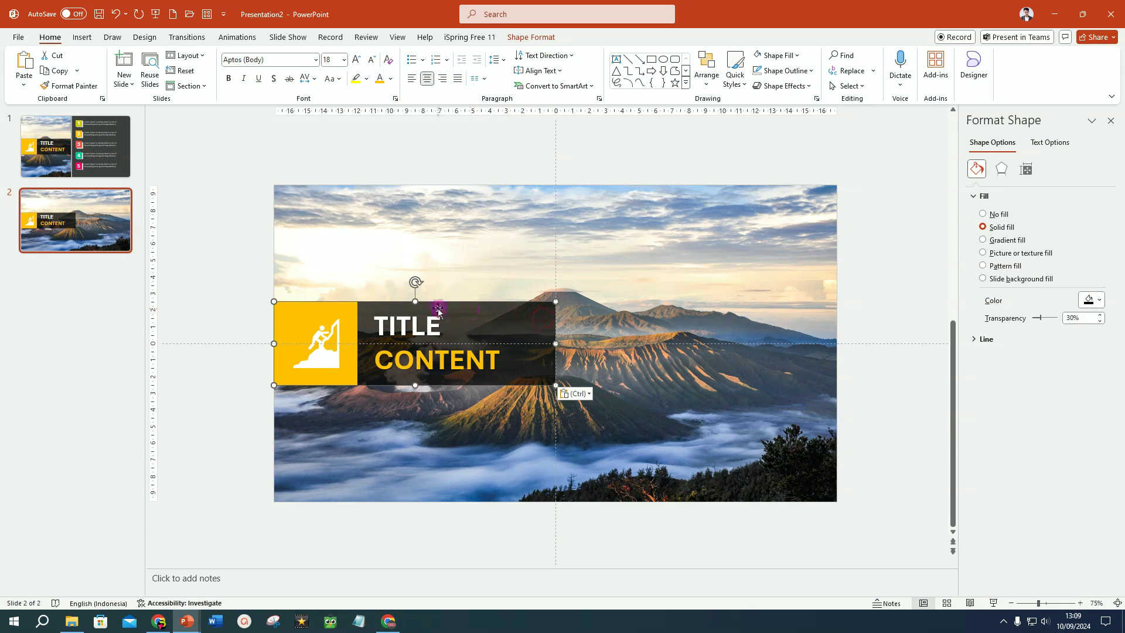
drag(414, 301, 429, 185)
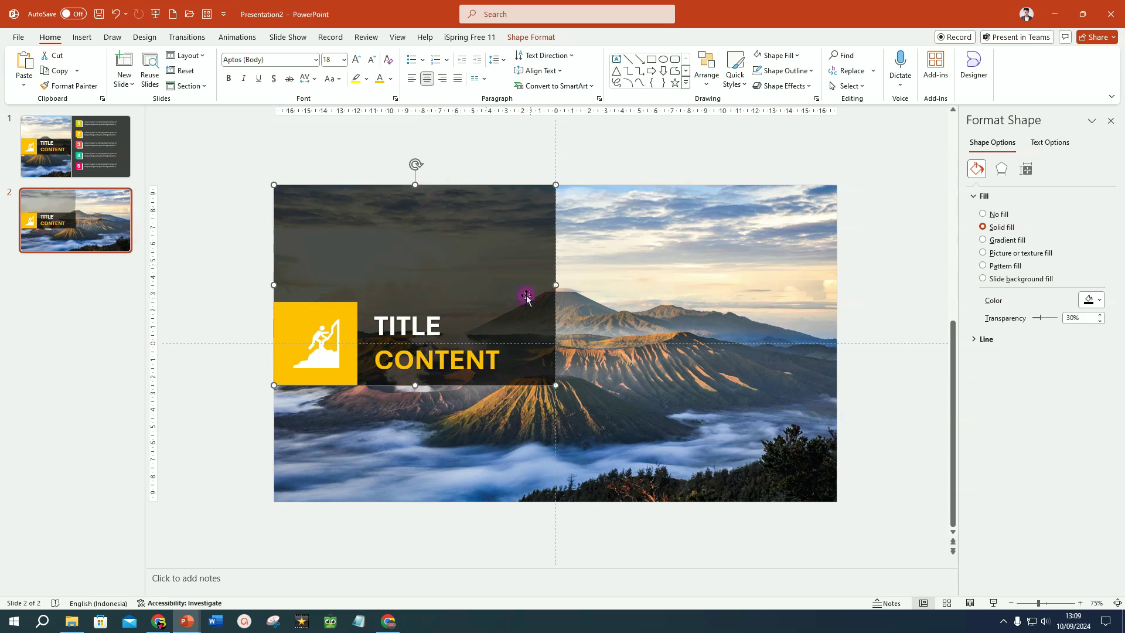
drag(557, 285, 837, 307)
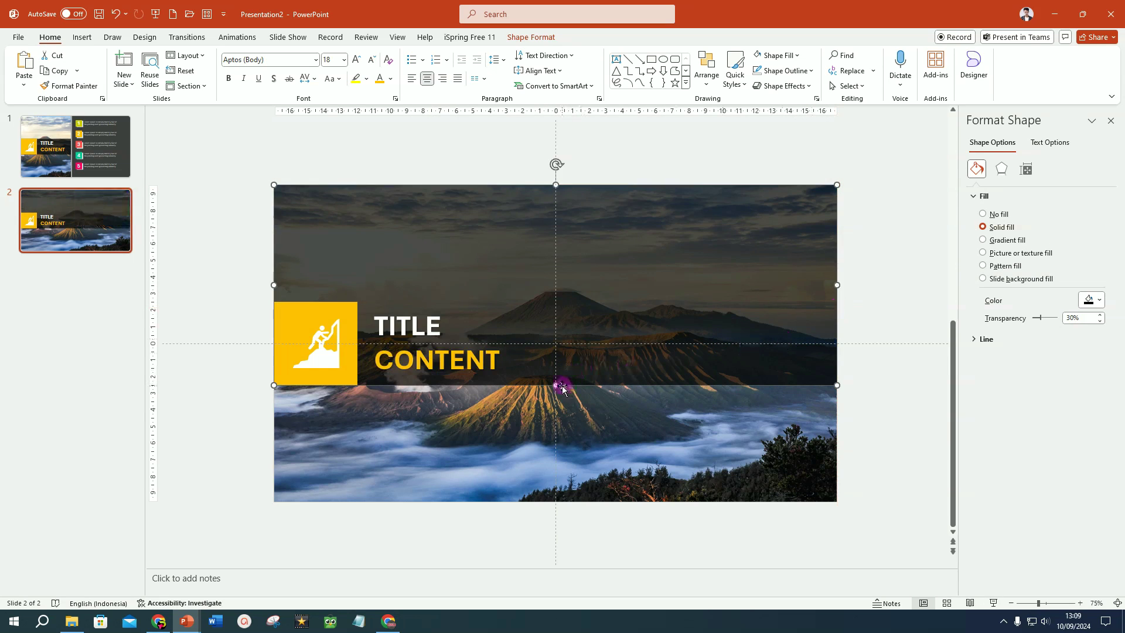
drag(556, 385, 555, 501)
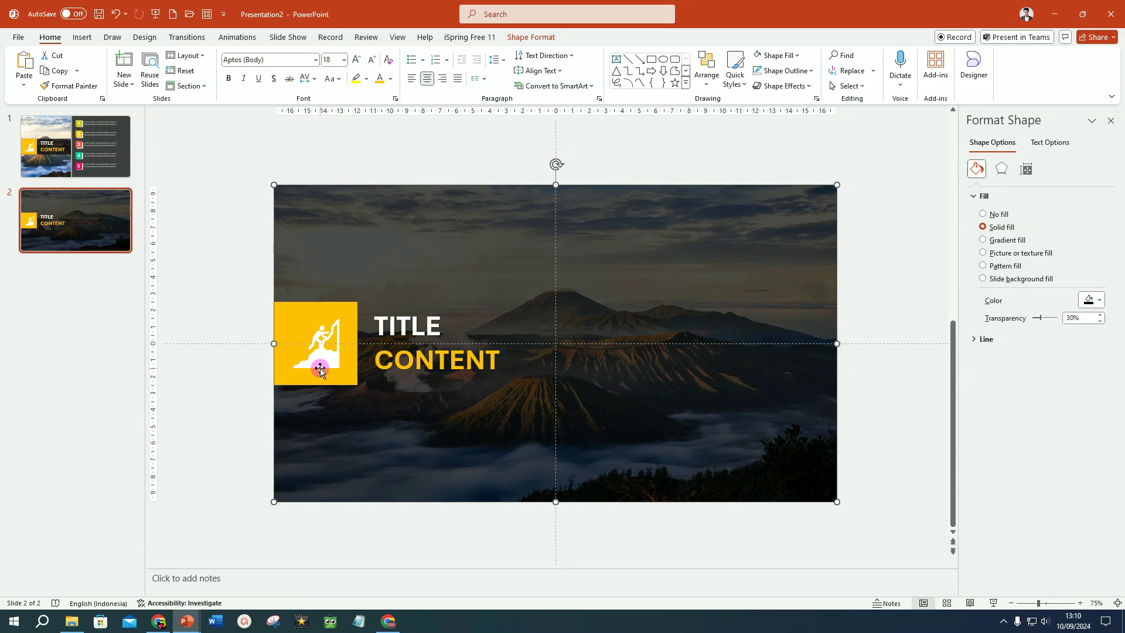
- Move the yellow square to the slide's right half and flatten it into a wide bar
click(316, 310)
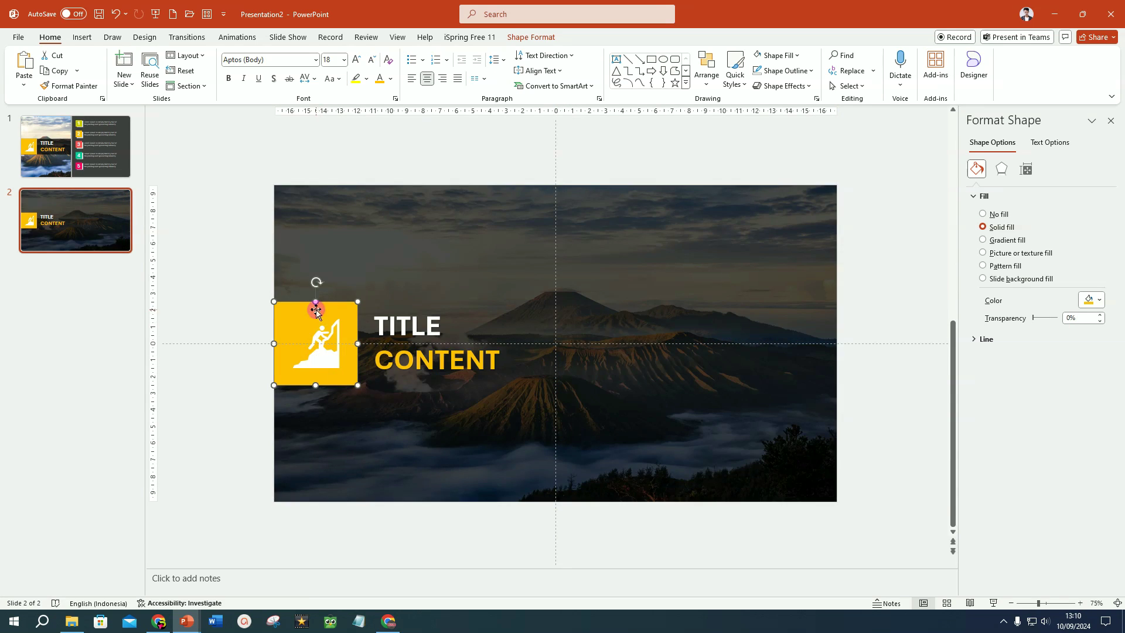
drag(317, 311, 621, 315)
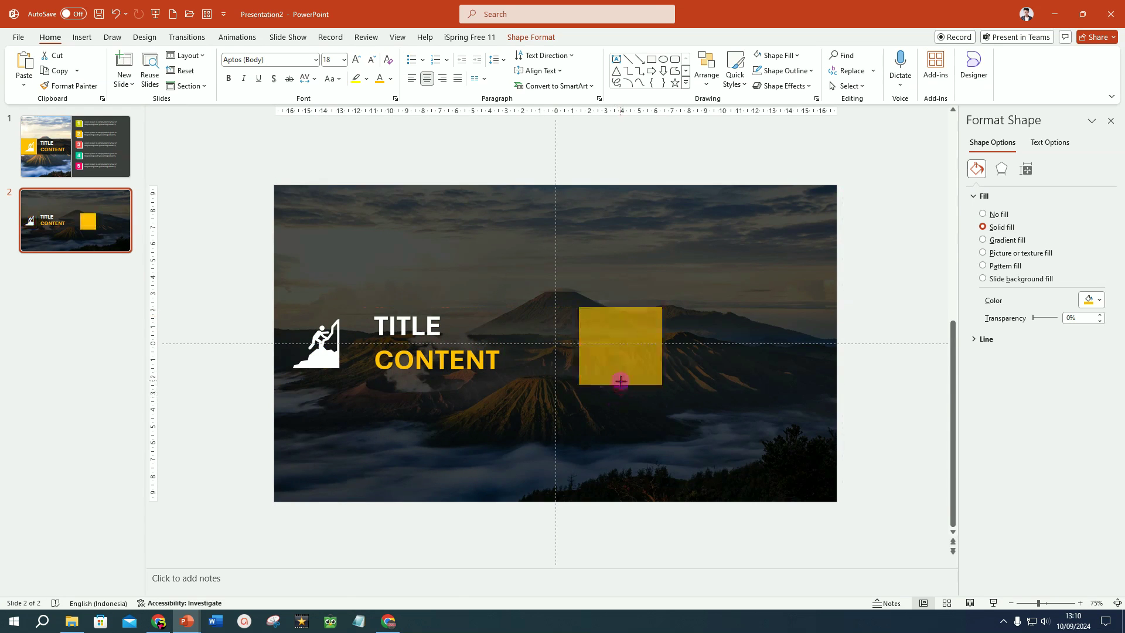
mouse_move(620, 390)
mouse_down()
mouse_move(621, 343)
mouse_move(806, 325)
mouse_up()
drag(579, 325, 601, 325)
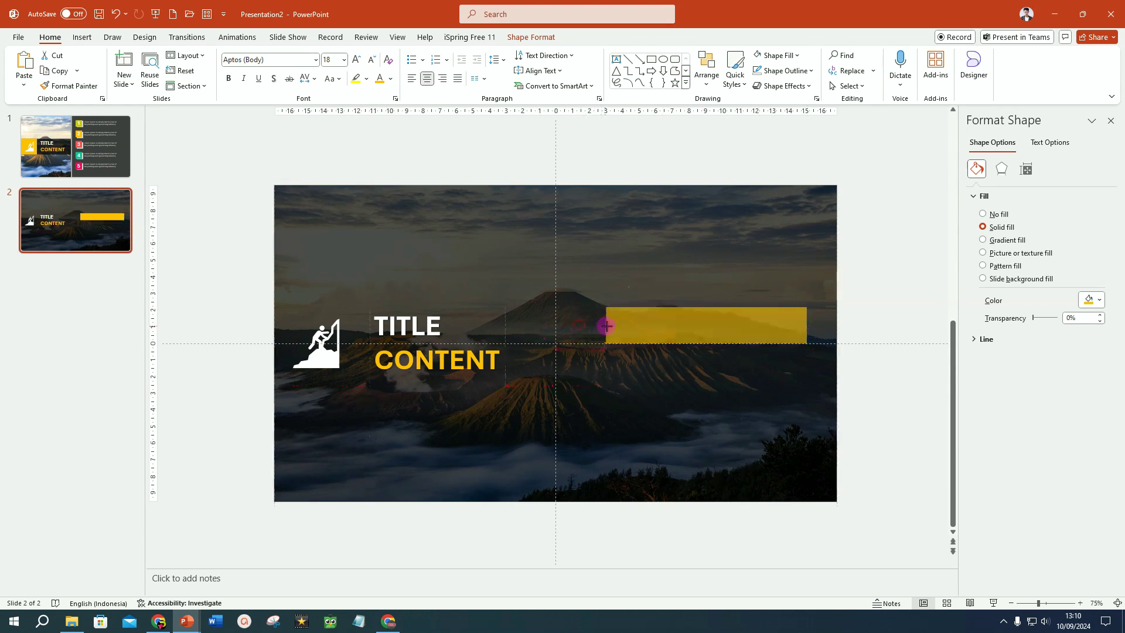
click(400, 355)
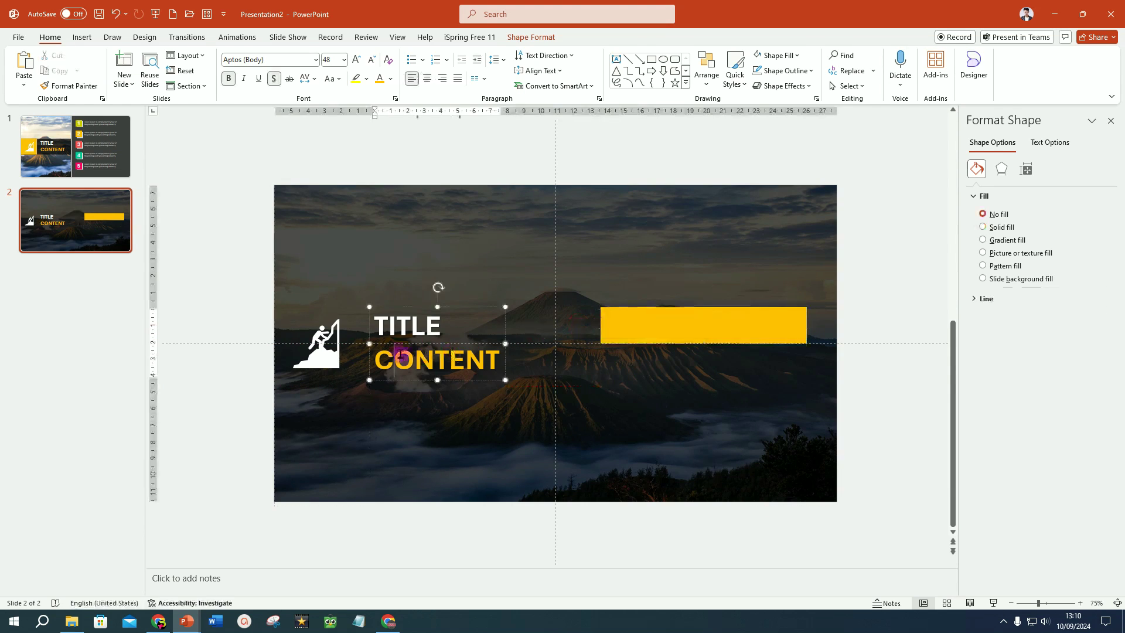
- Enlarge TITLE CONTENT to 80 pt, move it to the lower left, and enlarge the climber icon above it
click(466, 305)
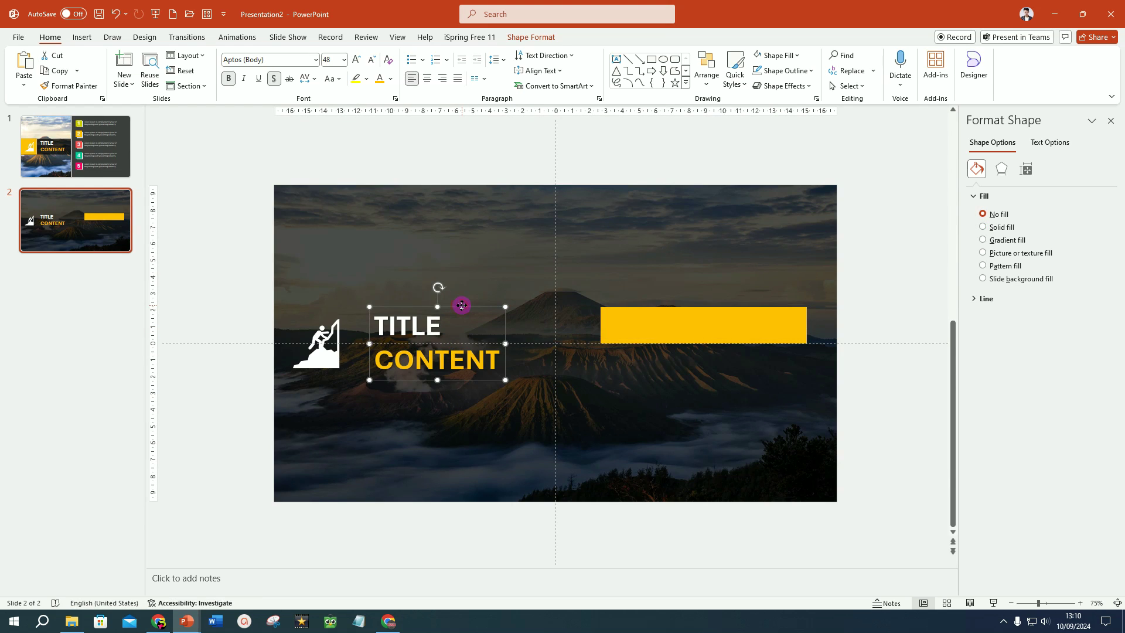
click(356, 60)
click(357, 60)
click(356, 60)
click(357, 59)
click(356, 60)
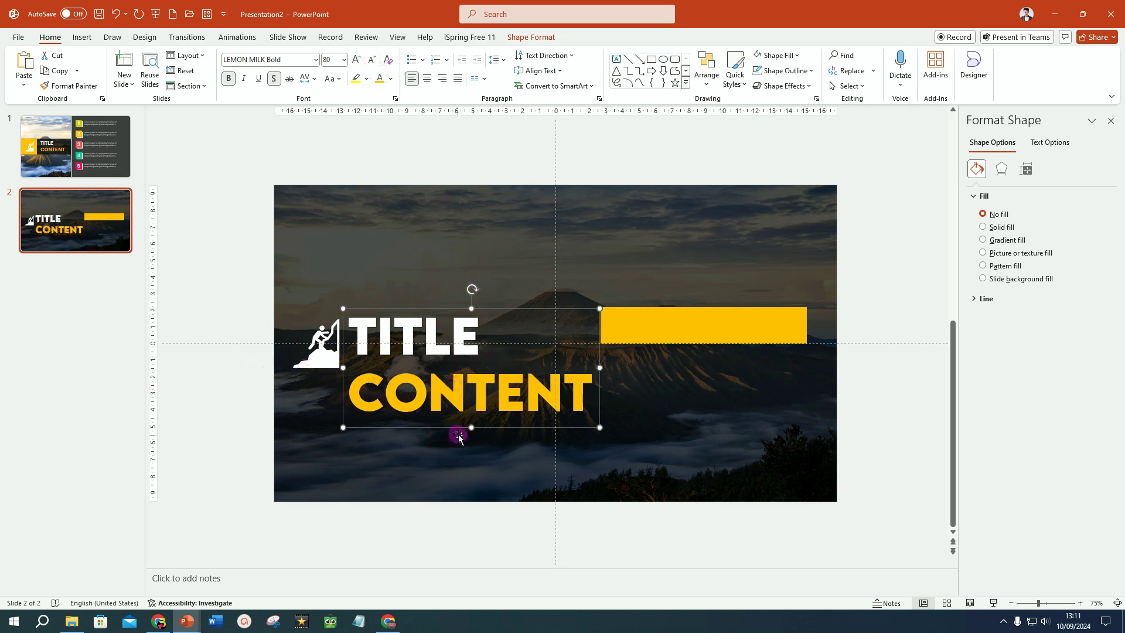
drag(456, 436, 409, 471)
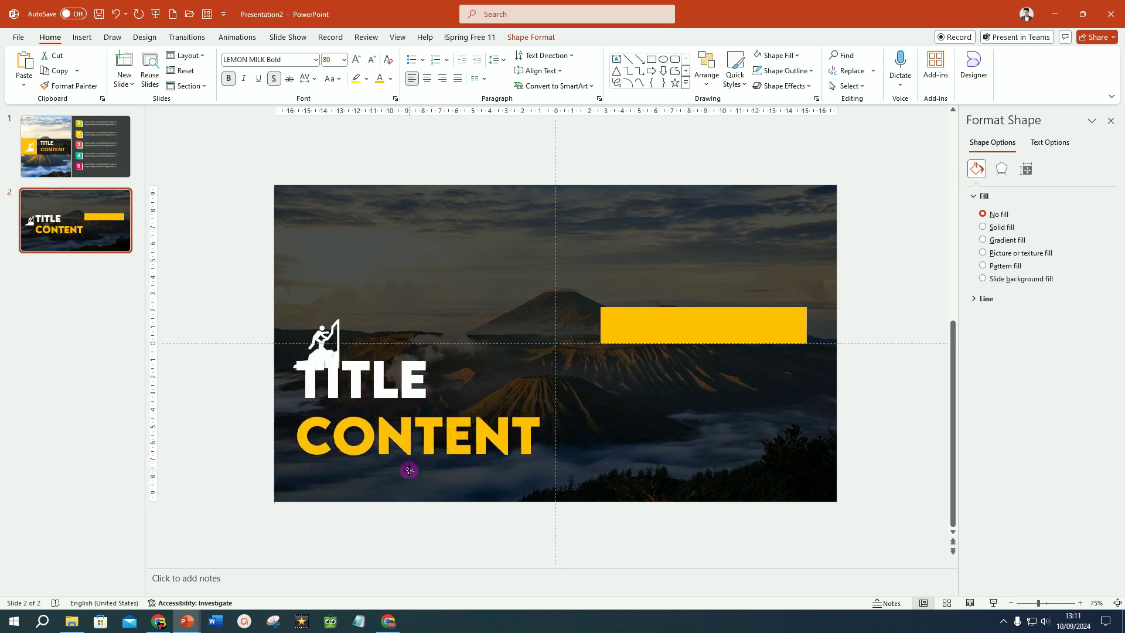
click(330, 338)
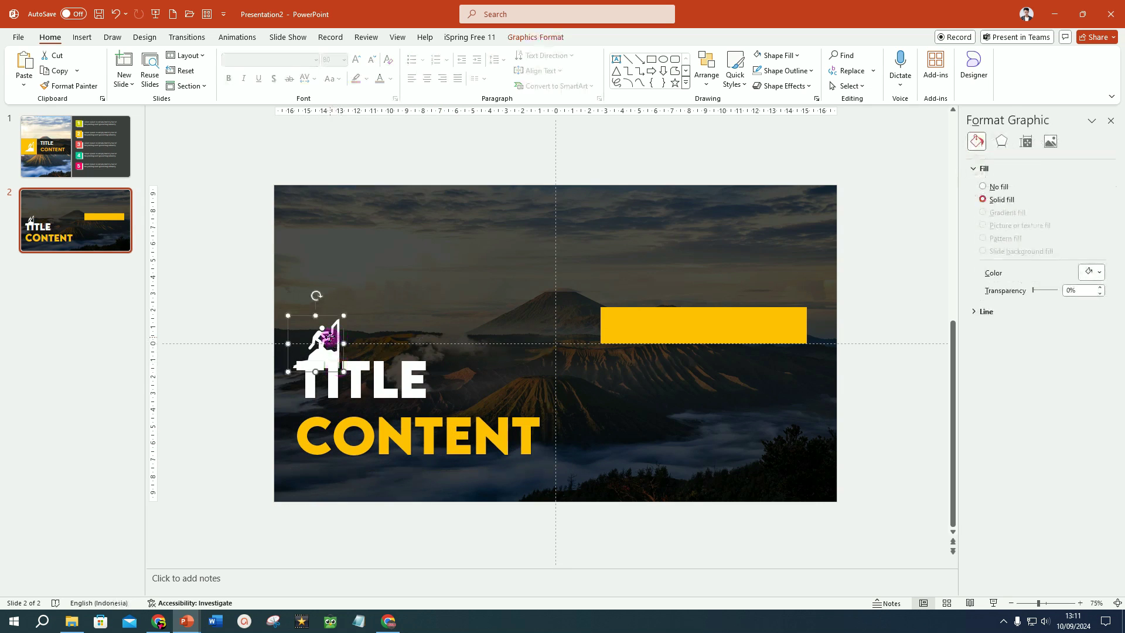
mouse_move(328, 353)
mouse_down()
mouse_move(340, 253)
mouse_move(432, 329)
mouse_up()
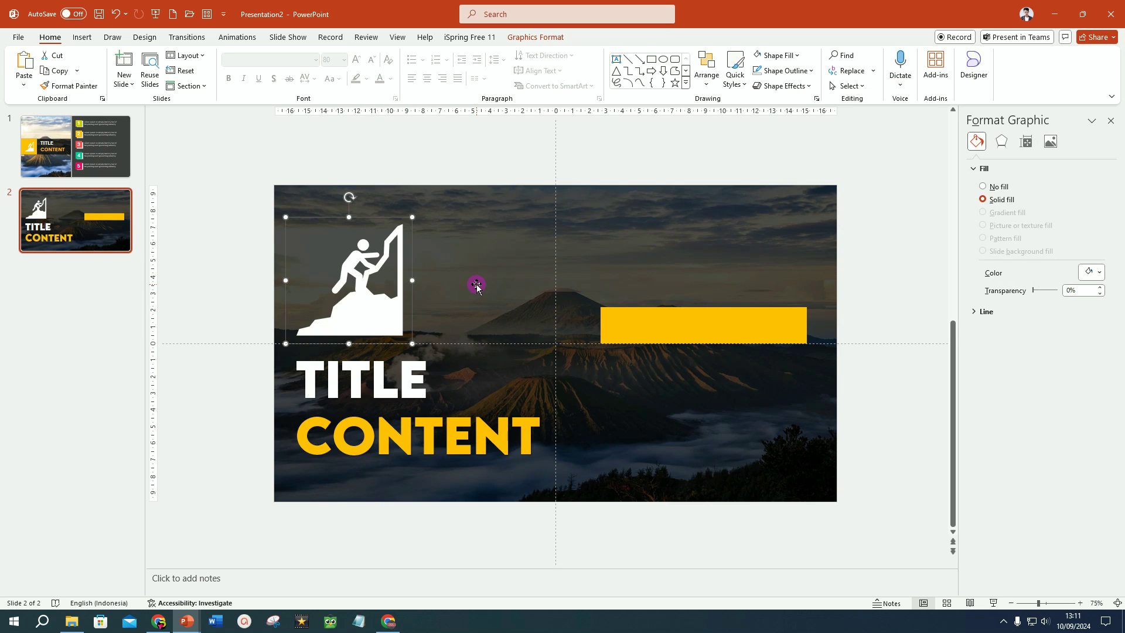
- Colour the word TITLE yellow and the word CONTENT white
click(384, 386)
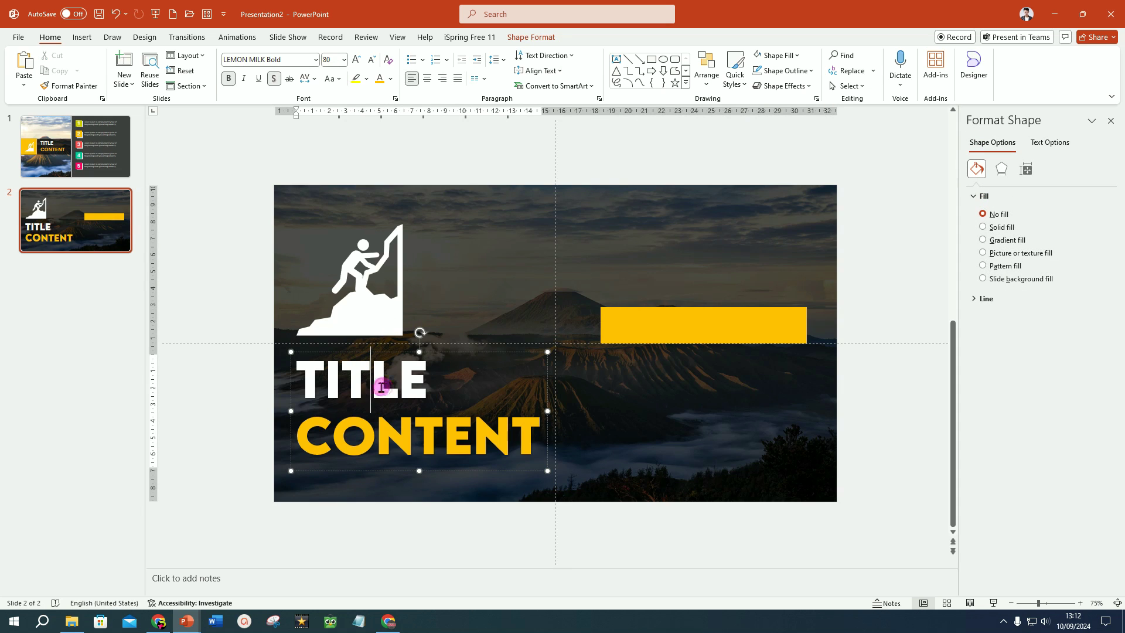
drag(305, 378, 432, 377)
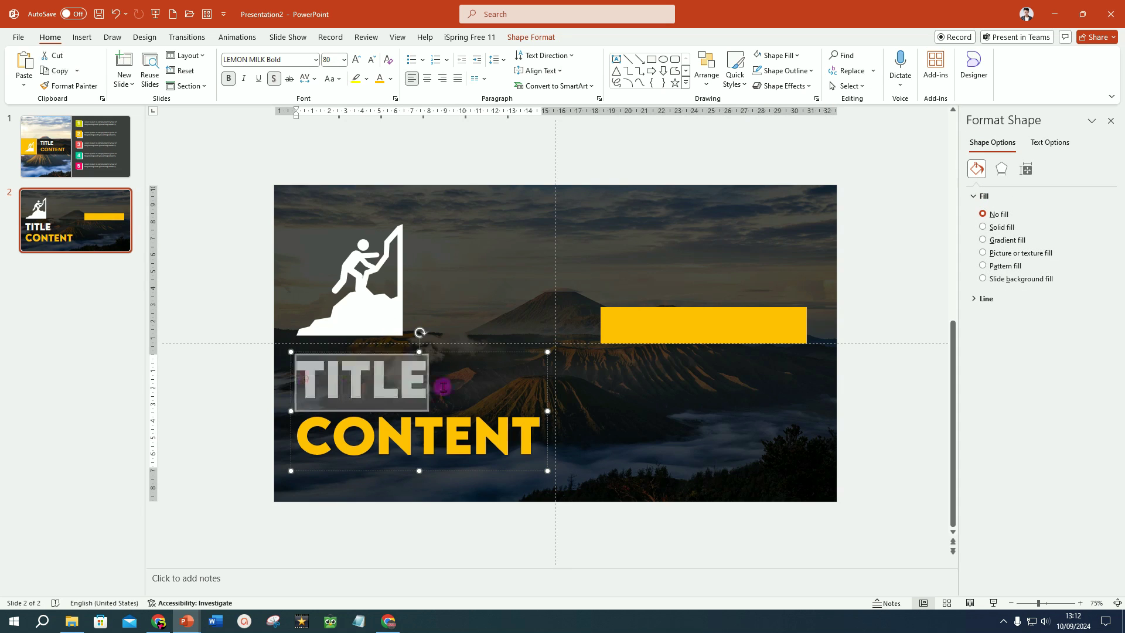
click(381, 82)
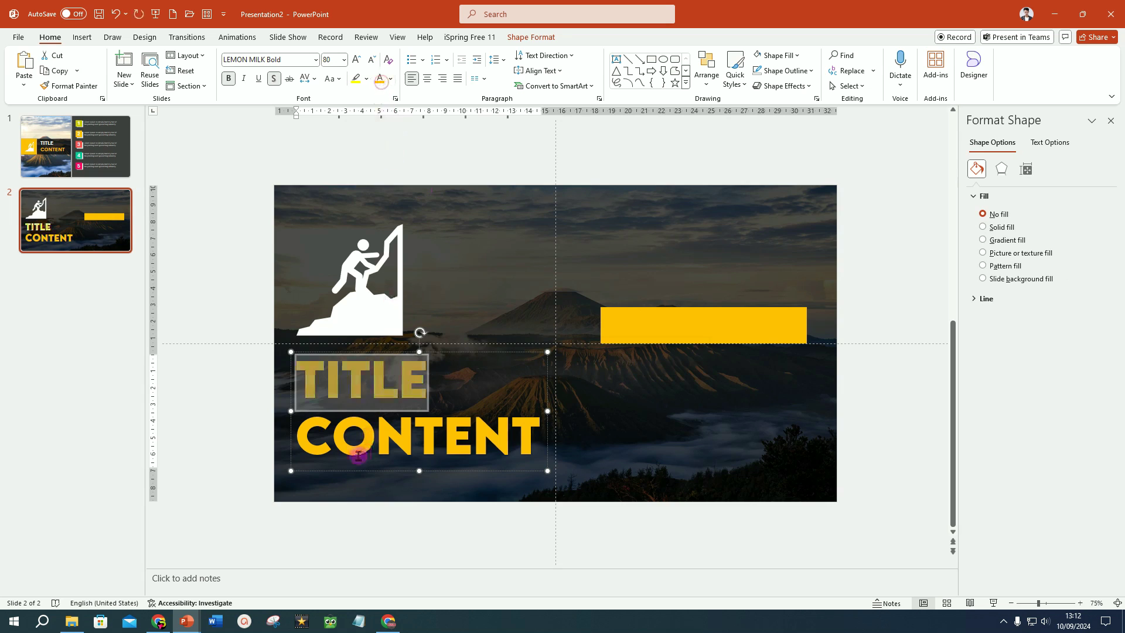
drag(298, 451, 561, 448)
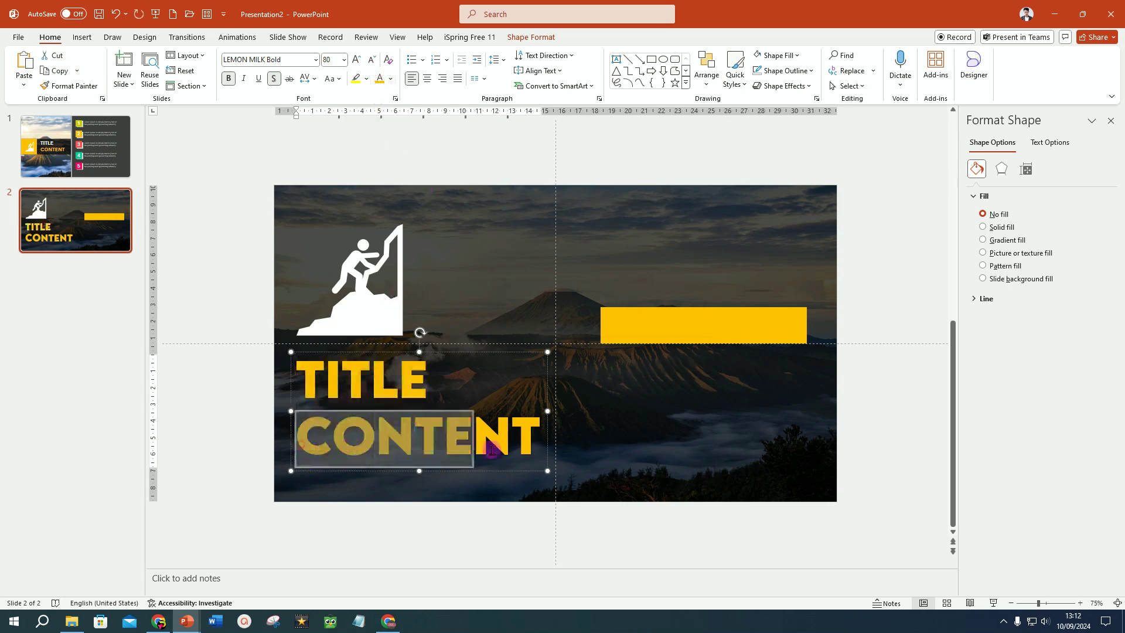
click(390, 78)
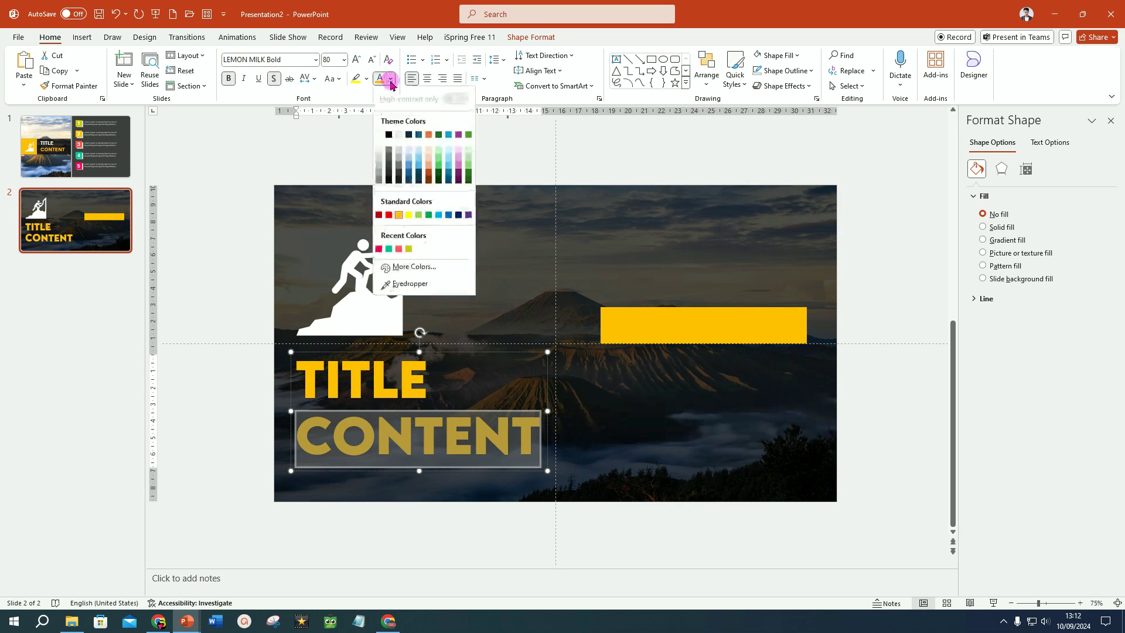
click(380, 135)
click(880, 299)
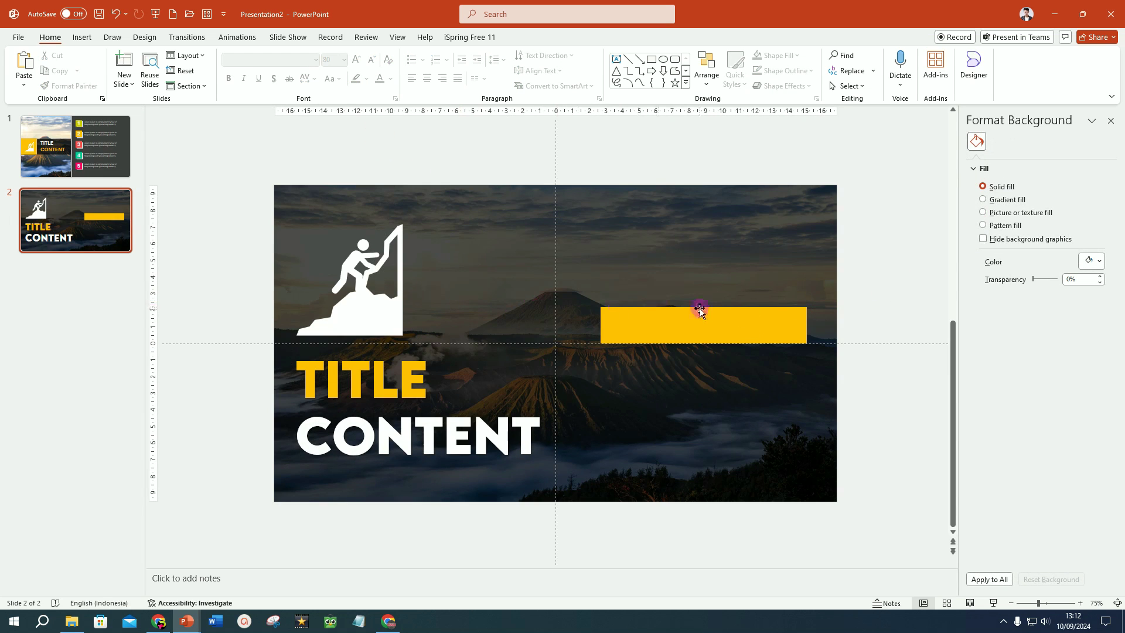
- Copy slide 1's first Lorem Ipsum text block onto slide 2
click(110, 154)
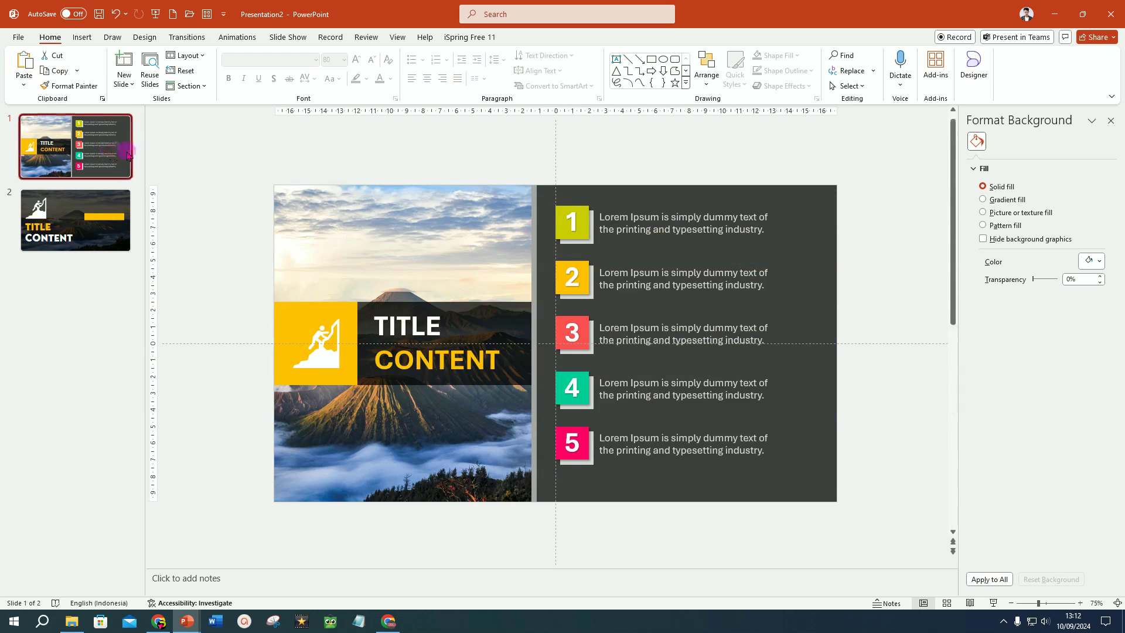
click(653, 226)
click(706, 239)
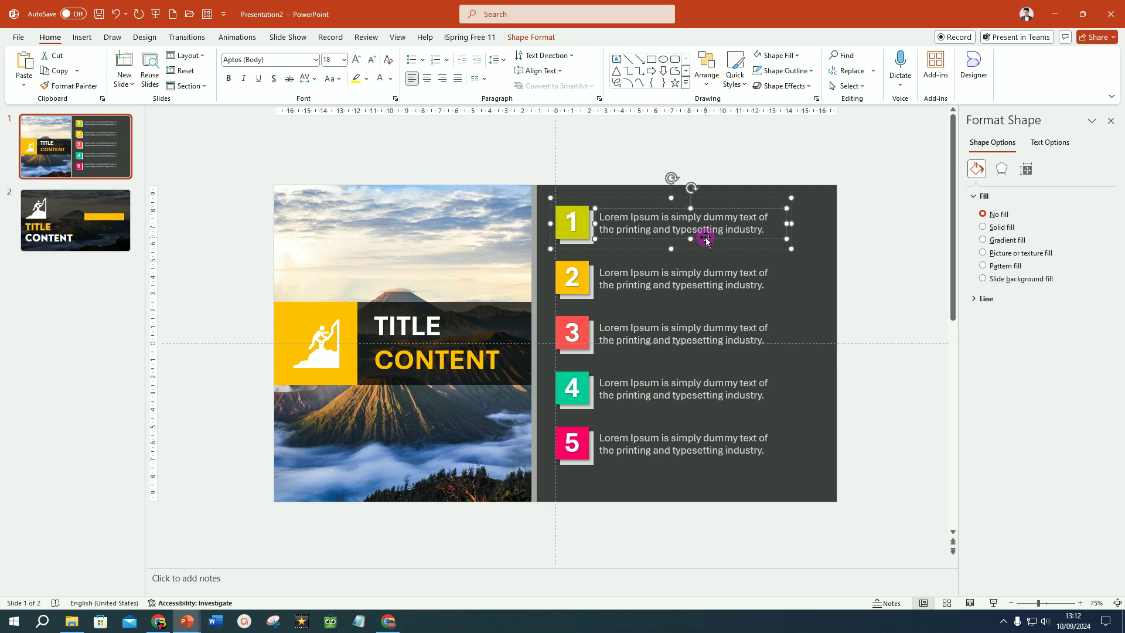
key(ctrl+c)
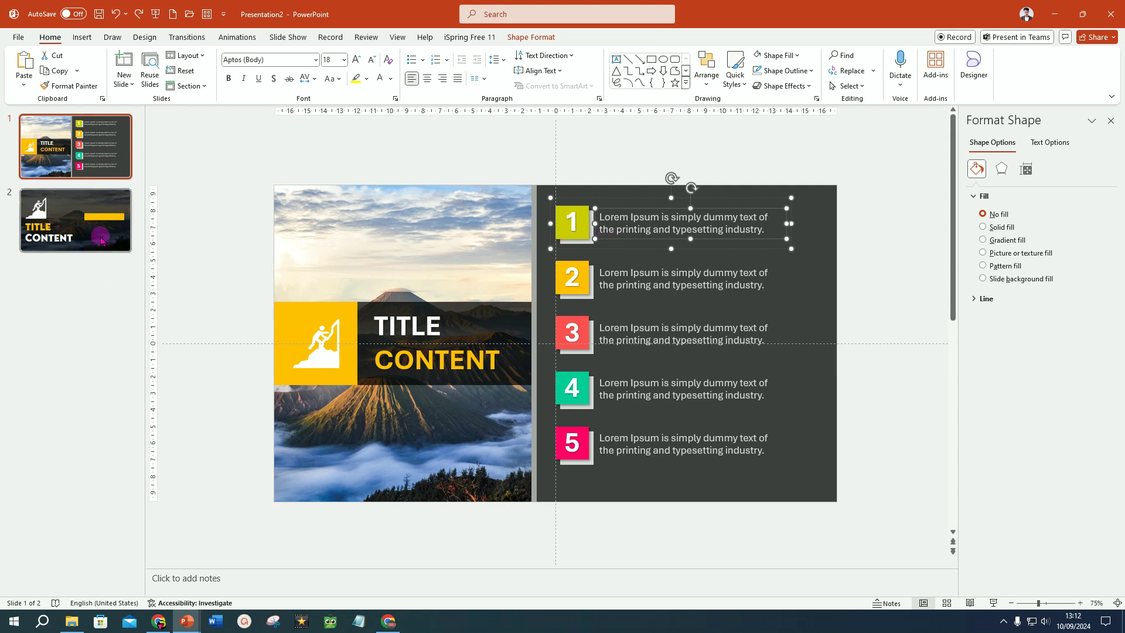
click(101, 240)
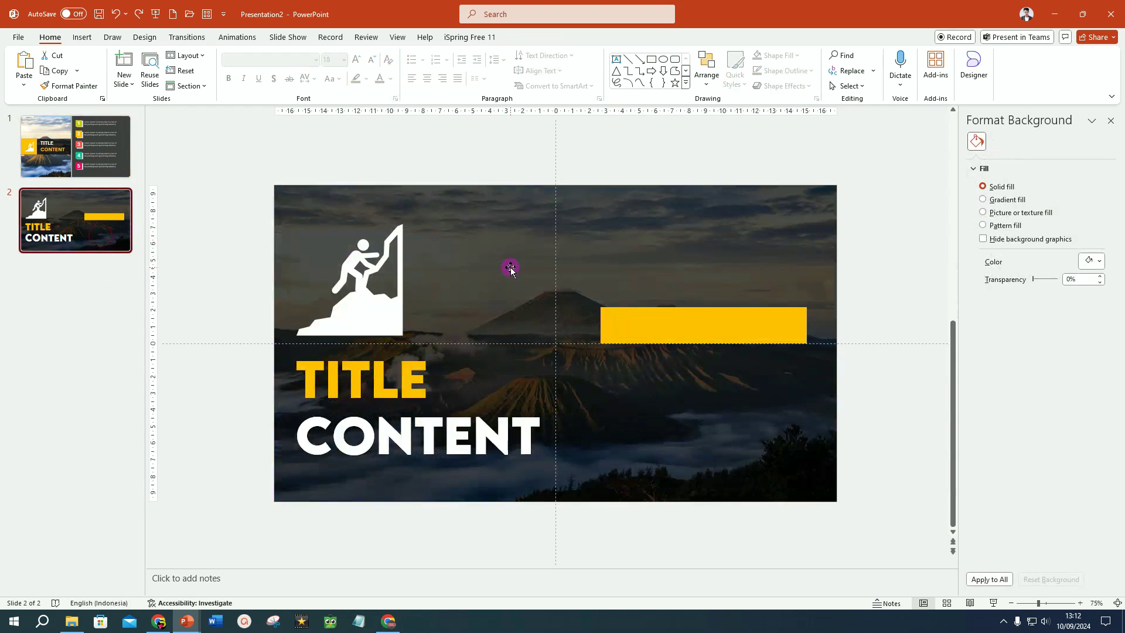
key(ctrl+v)
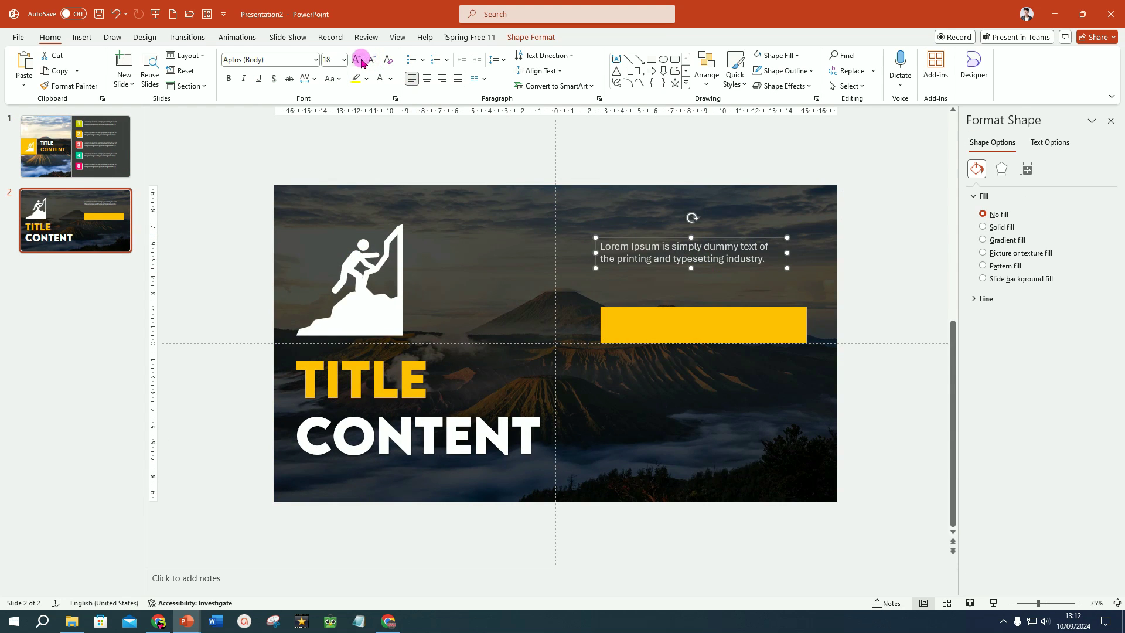
- Make the pasted caption 32 pt gold, widened above the yellow bar, then duplicate it
click(360, 61)
click(360, 60)
click(361, 61)
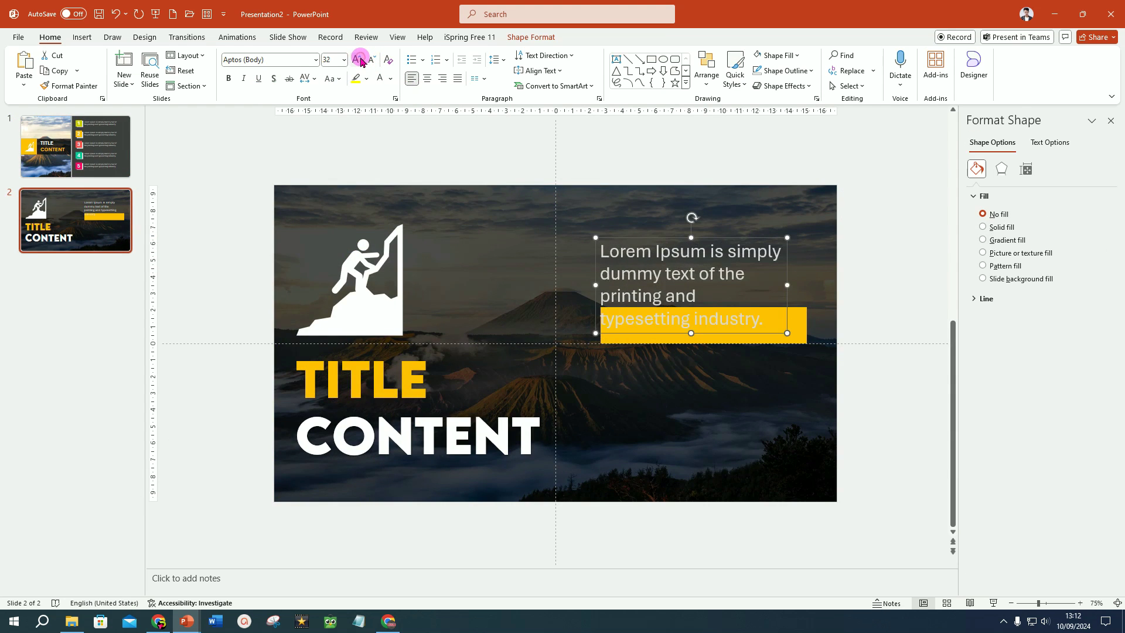
drag(712, 237, 712, 207)
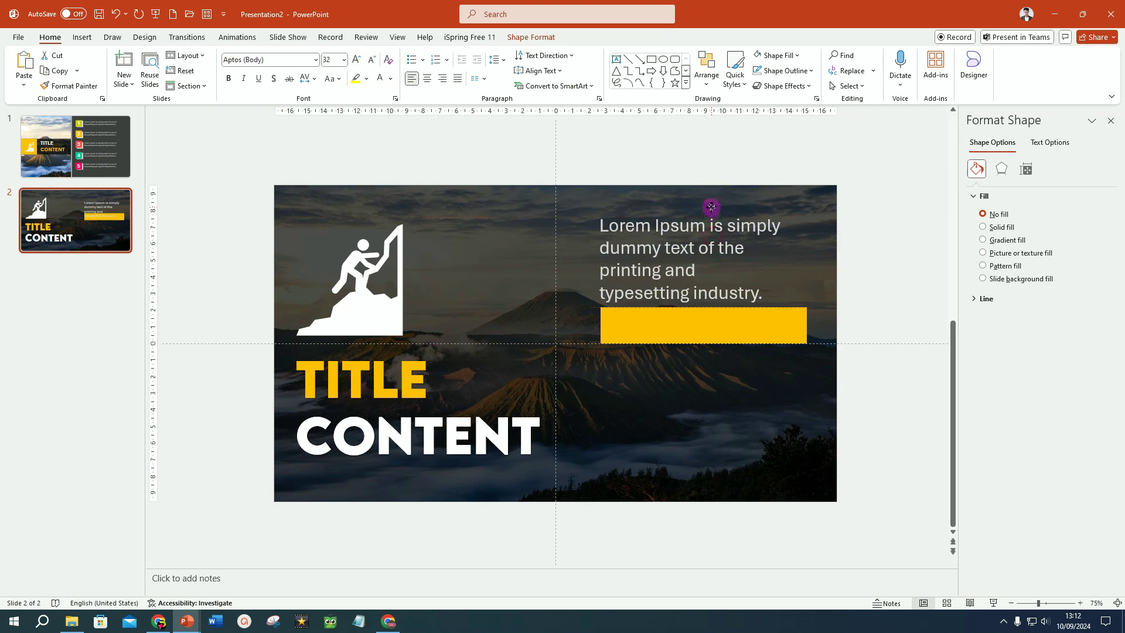
drag(788, 255, 809, 255)
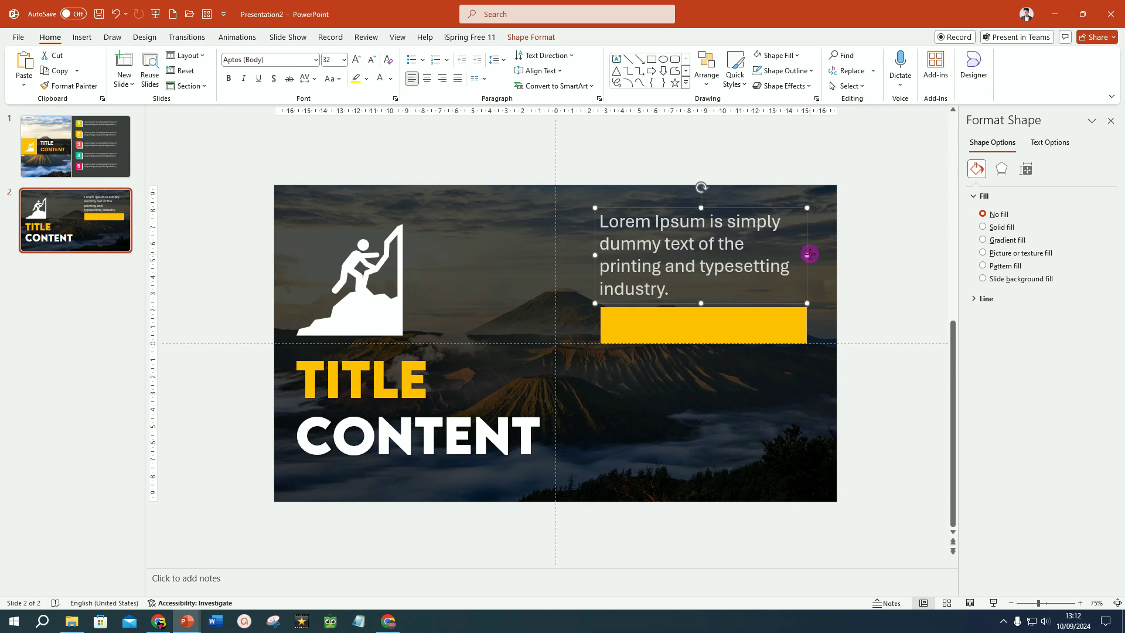
click(390, 78)
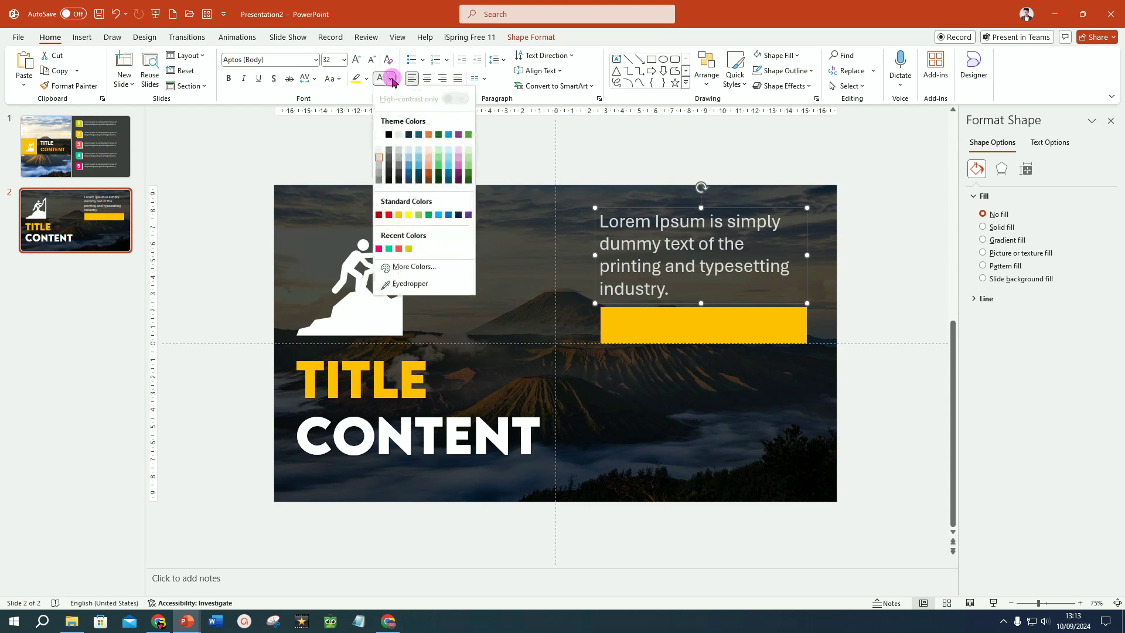
click(399, 215)
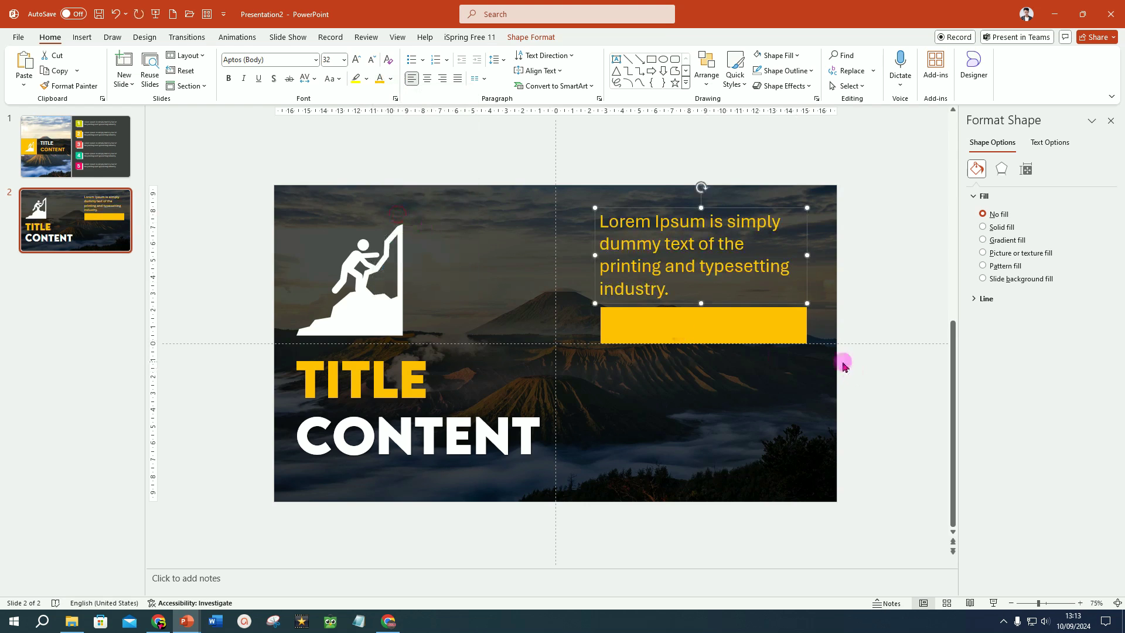
key(ctrl+d)
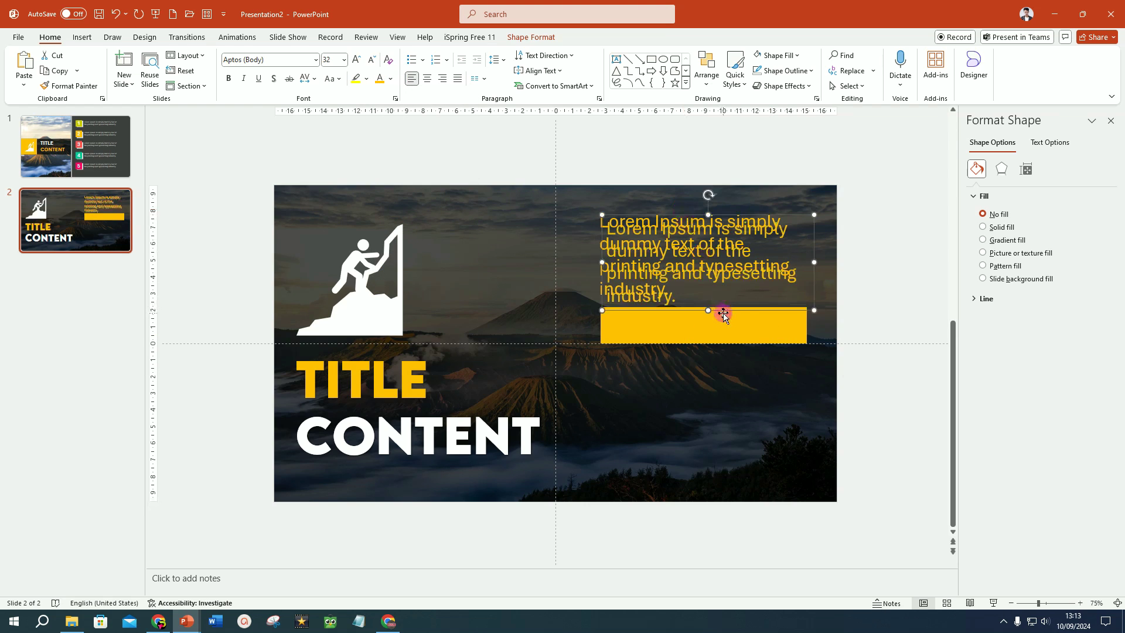
- Move the duplicate below the yellow bar, shrink it to 18 pt, and give the bar a solid fill
drag(724, 314, 719, 448)
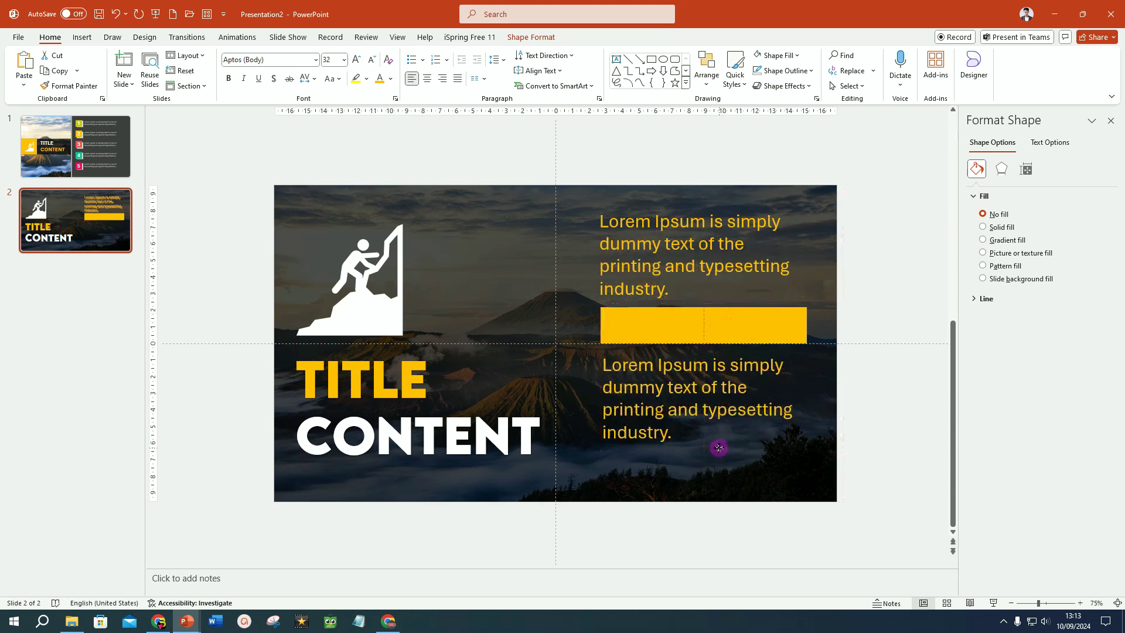
click(623, 352)
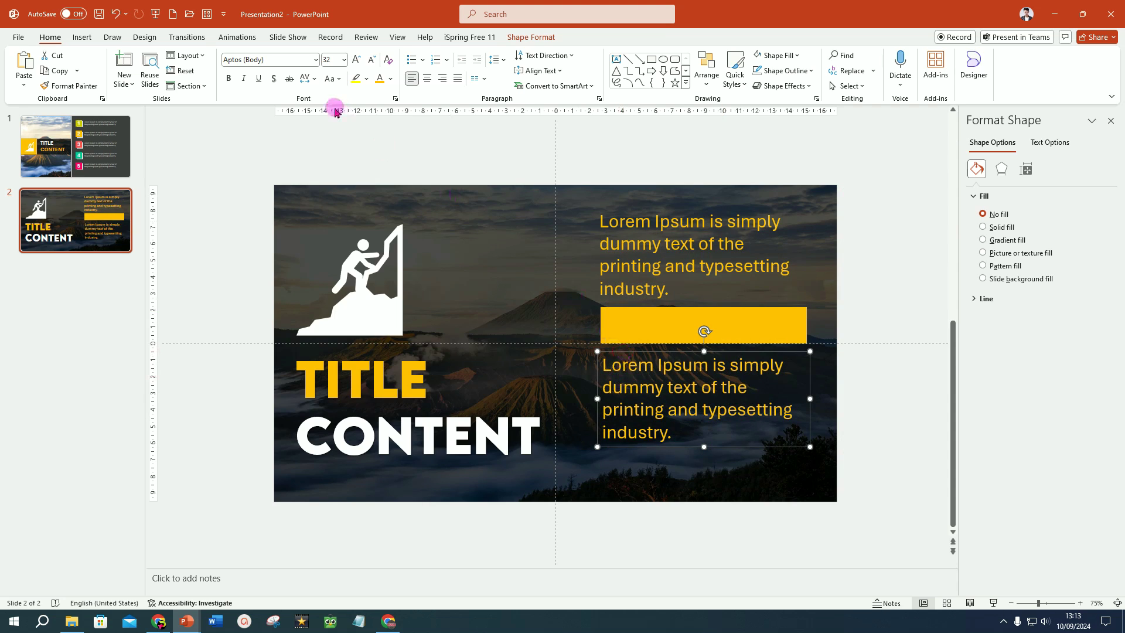
click(373, 60)
click(373, 60)
click(373, 61)
click(373, 61)
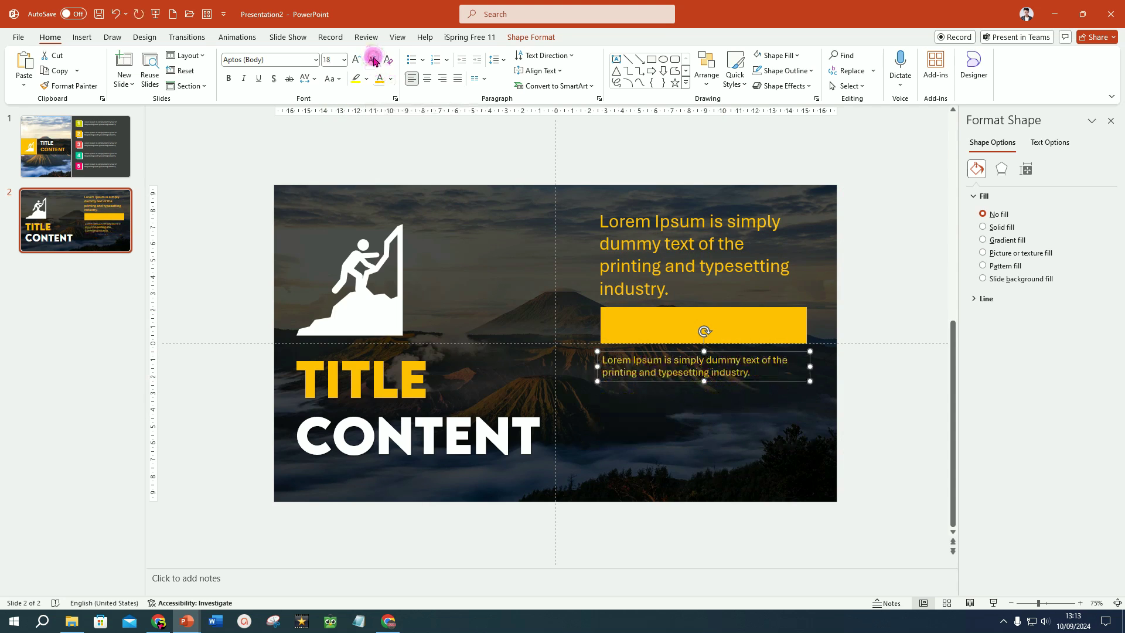
click(603, 361)
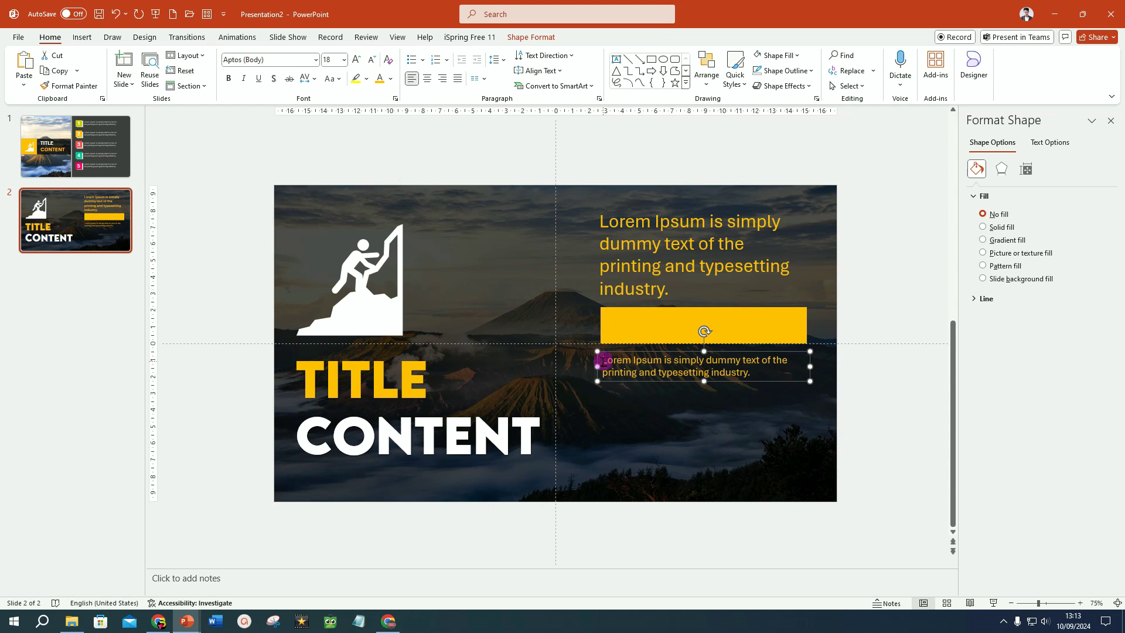
drag(604, 360, 767, 371)
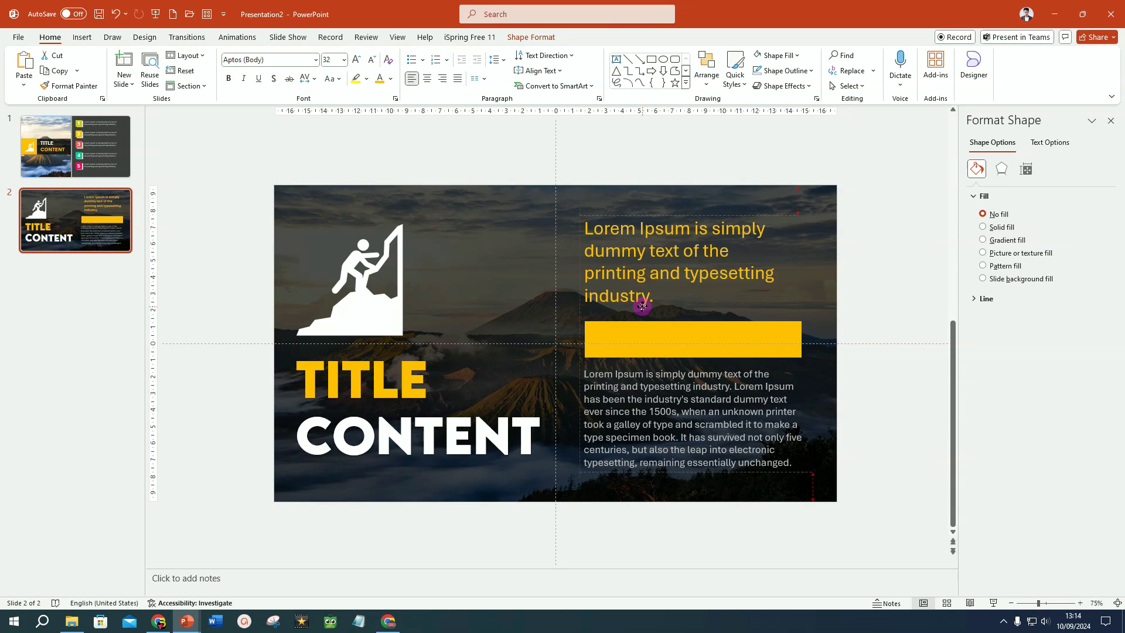
click(641, 306)
click(723, 346)
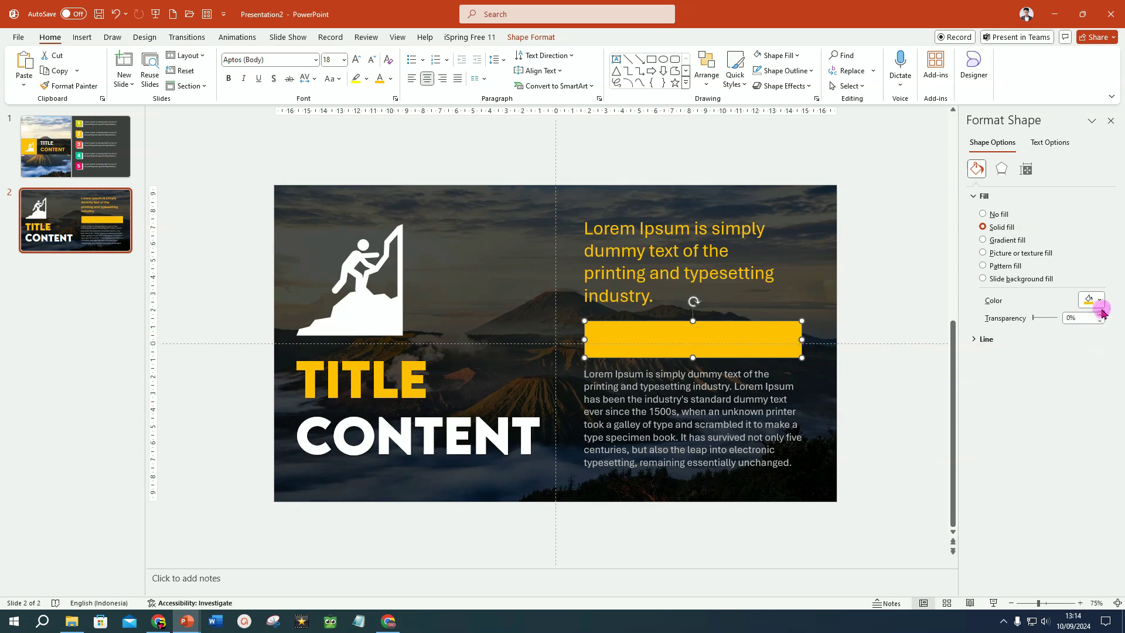
- Fill the bar light grey and duplicate the TITLE CONTENT box beside the climber icon
click(1099, 300)
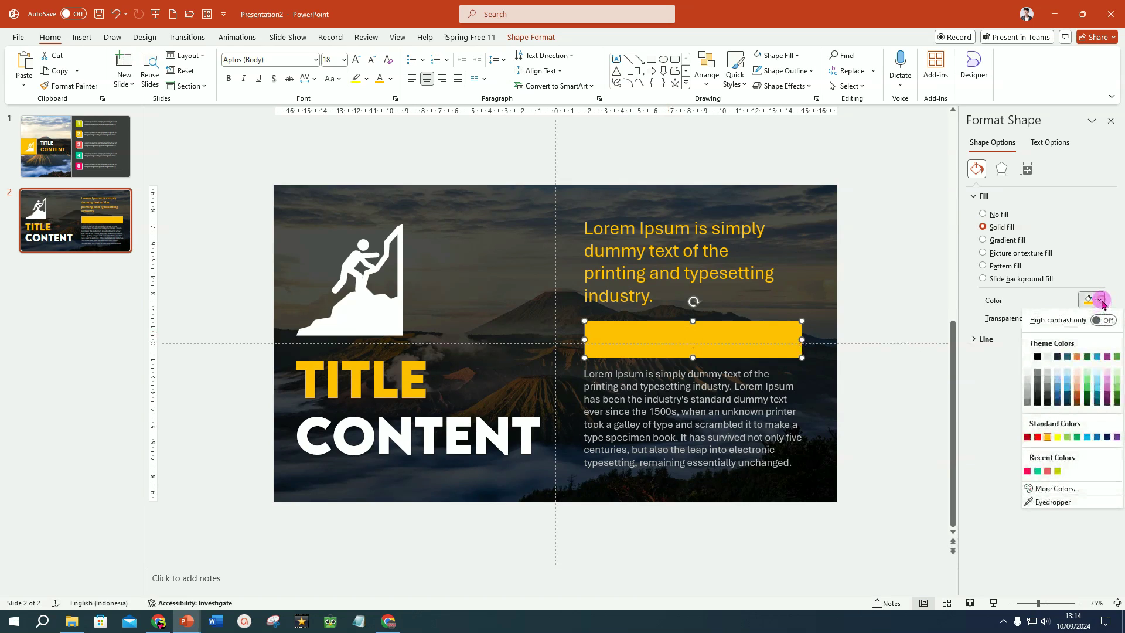
click(1028, 395)
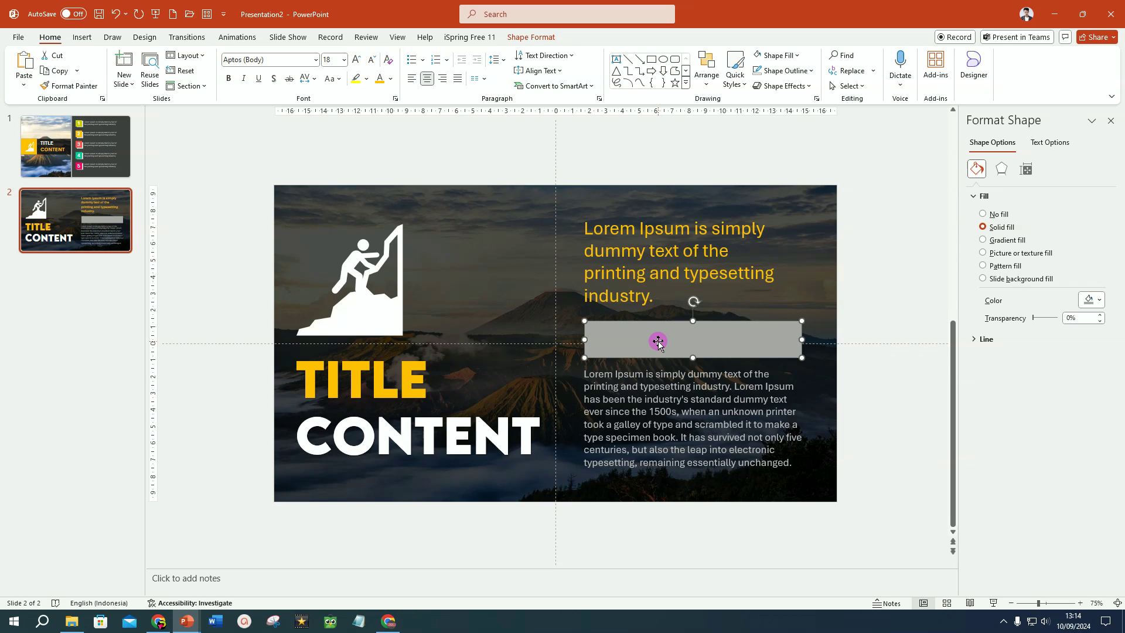
click(433, 436)
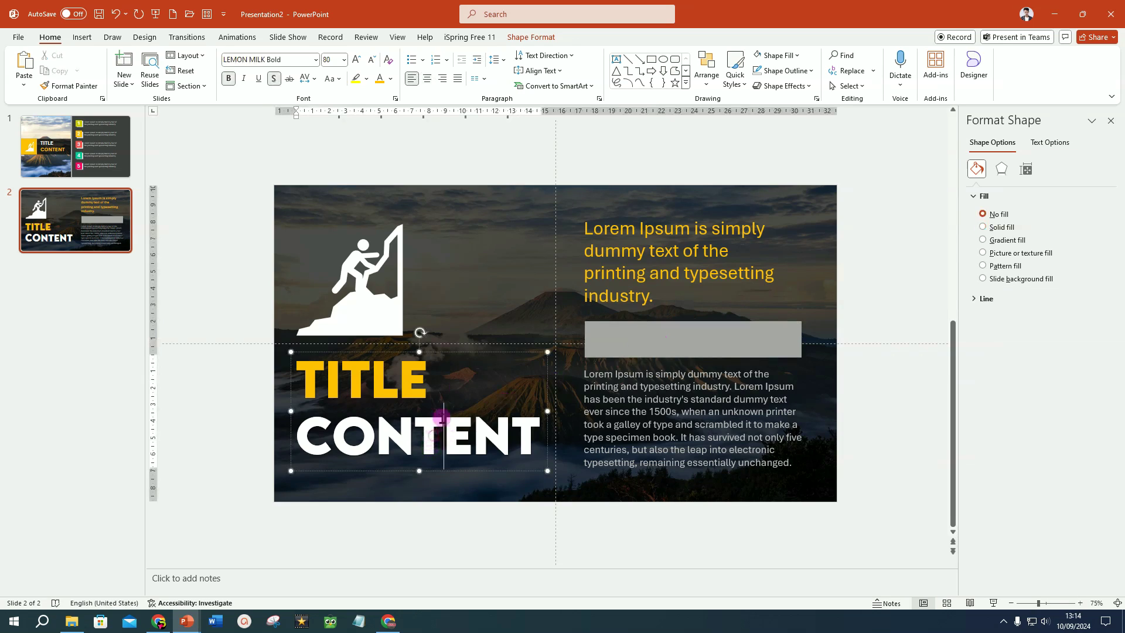
click(468, 351)
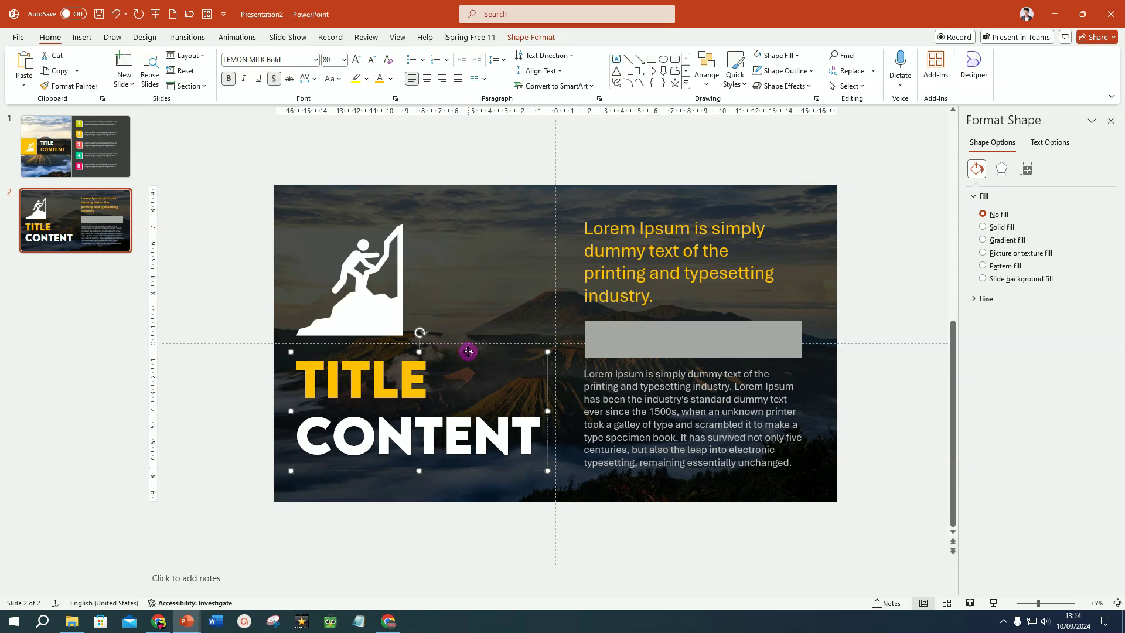
key(ctrl+d)
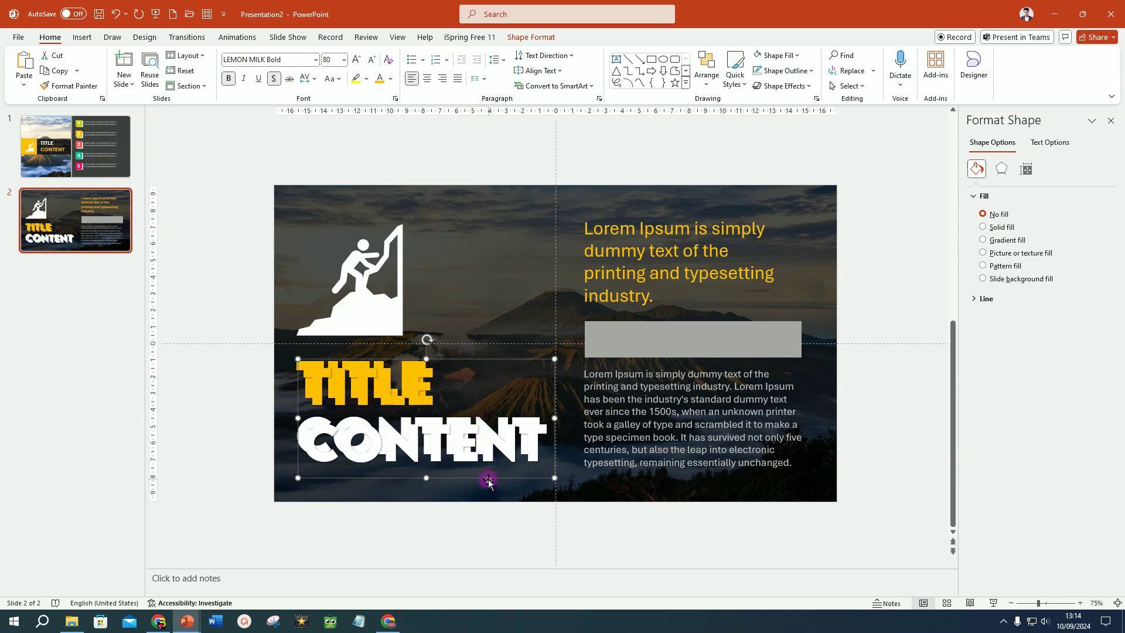
drag(487, 478, 606, 351)
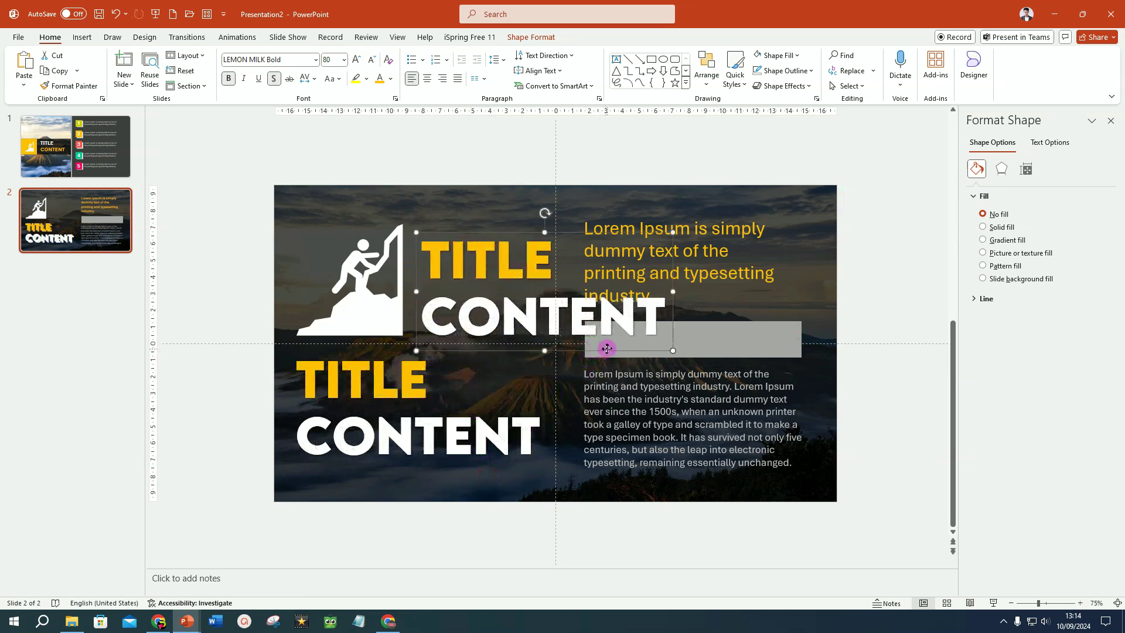
- Shrink the copied title to 32 pt with TITLE and CONTENT on one line
click(373, 61)
click(373, 61)
click(373, 61)
click(374, 61)
click(373, 61)
click(373, 61)
click(373, 61)
click(373, 61)
click(373, 61)
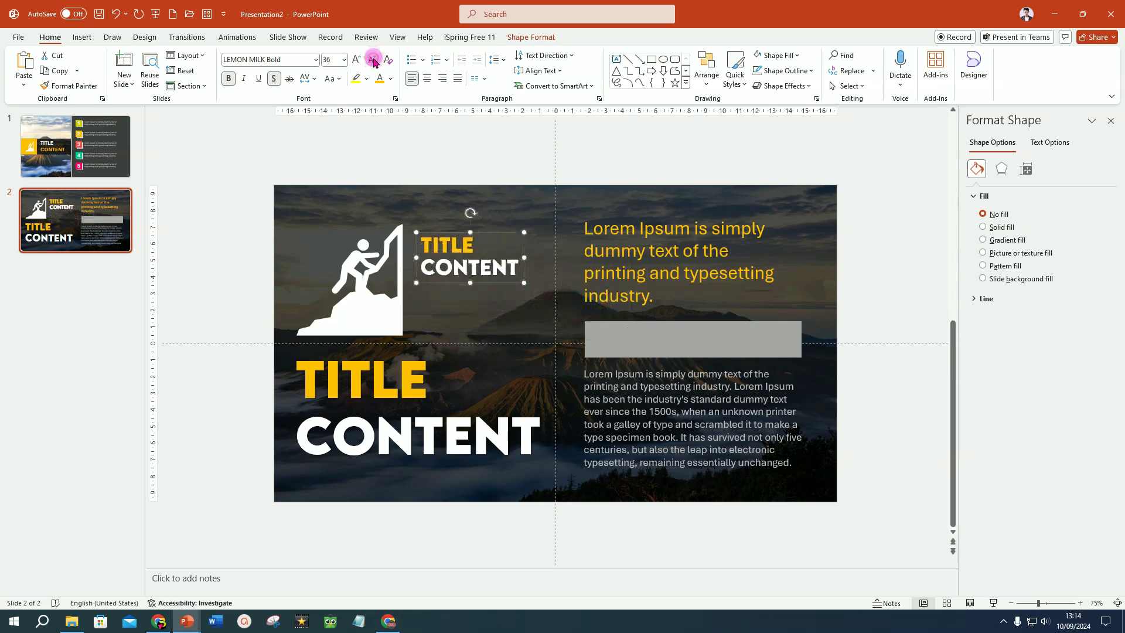
click(480, 246)
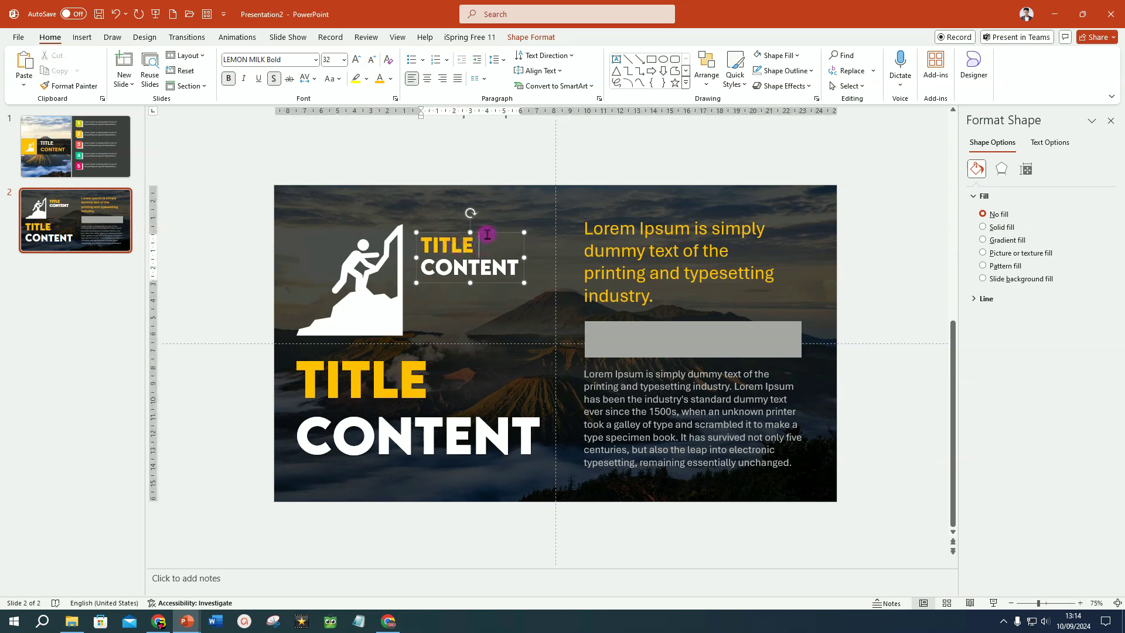
key(Delete)
key(Escape)
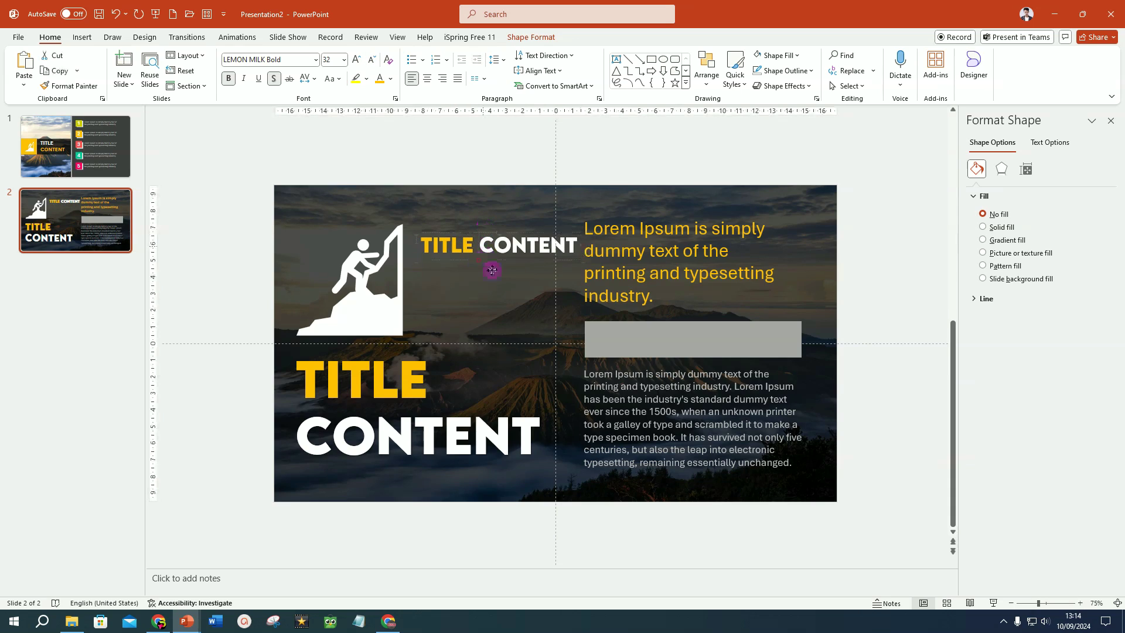
- Place the small title on the grey bar and retype it as white 'YOUR TEXT HERE'
drag(491, 270, 654, 354)
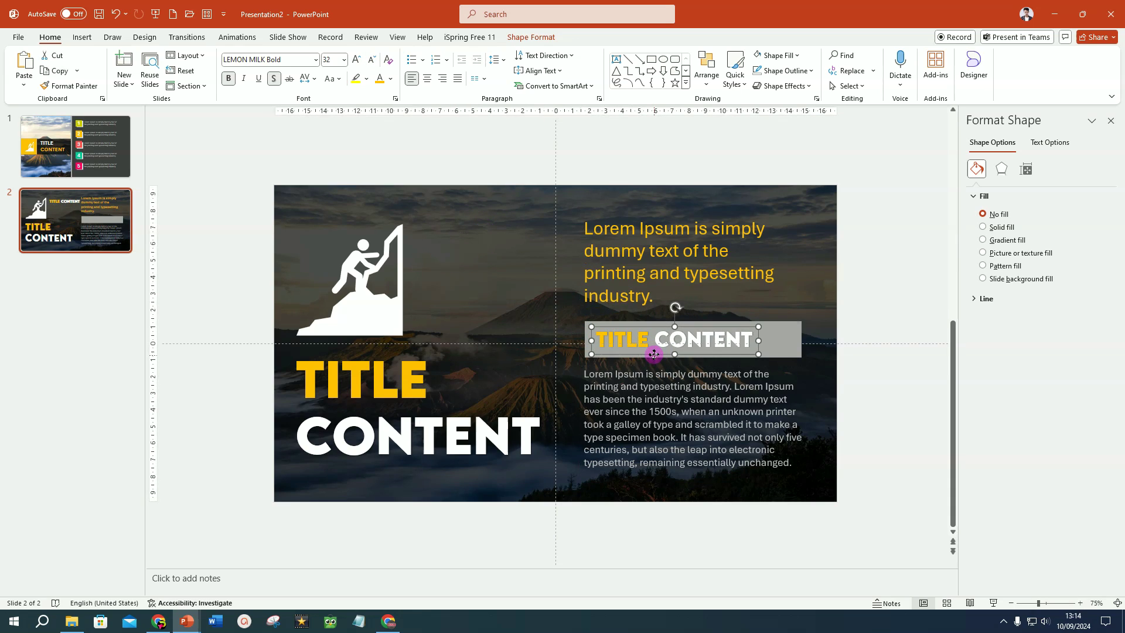
drag(601, 340, 792, 347)
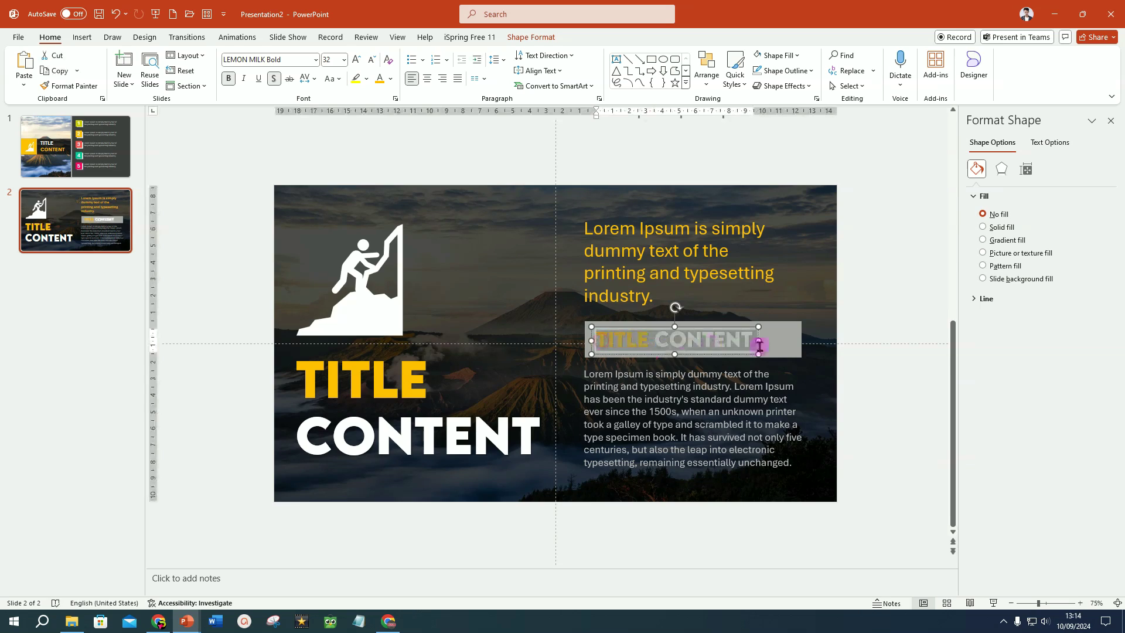
text(YOUR TEXT HERE)
click(663, 352)
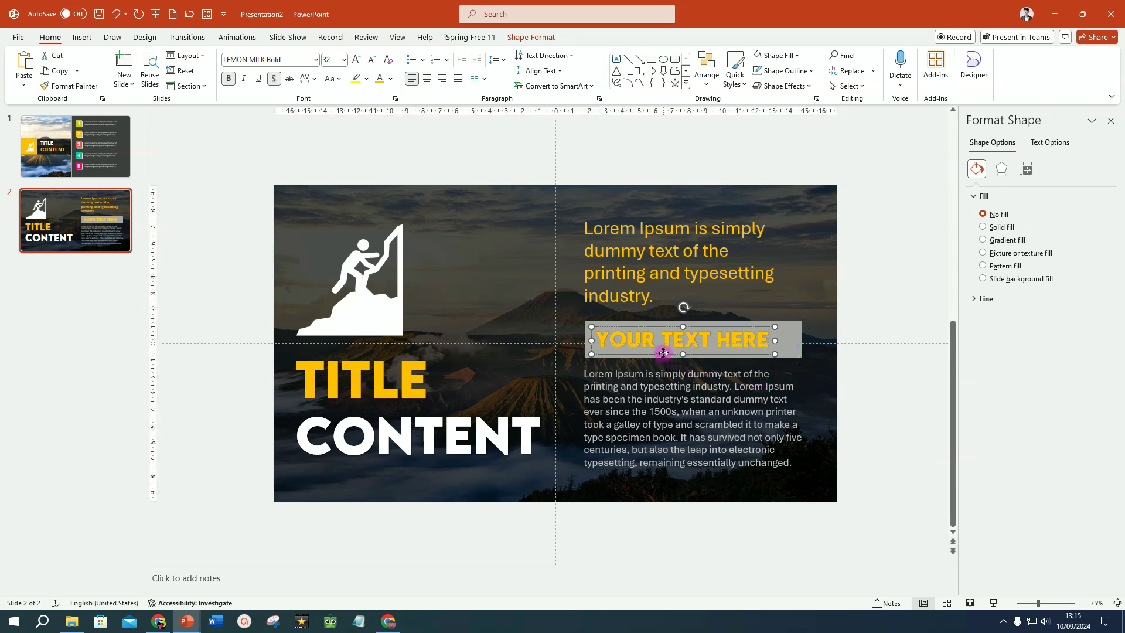
click(390, 78)
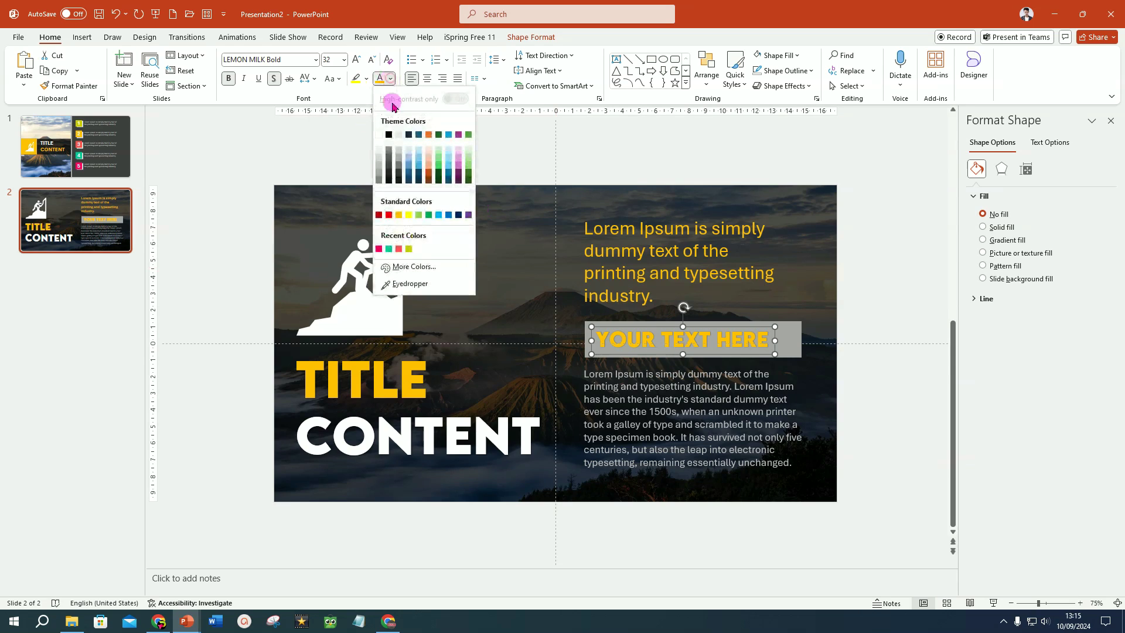
click(378, 134)
click(898, 218)
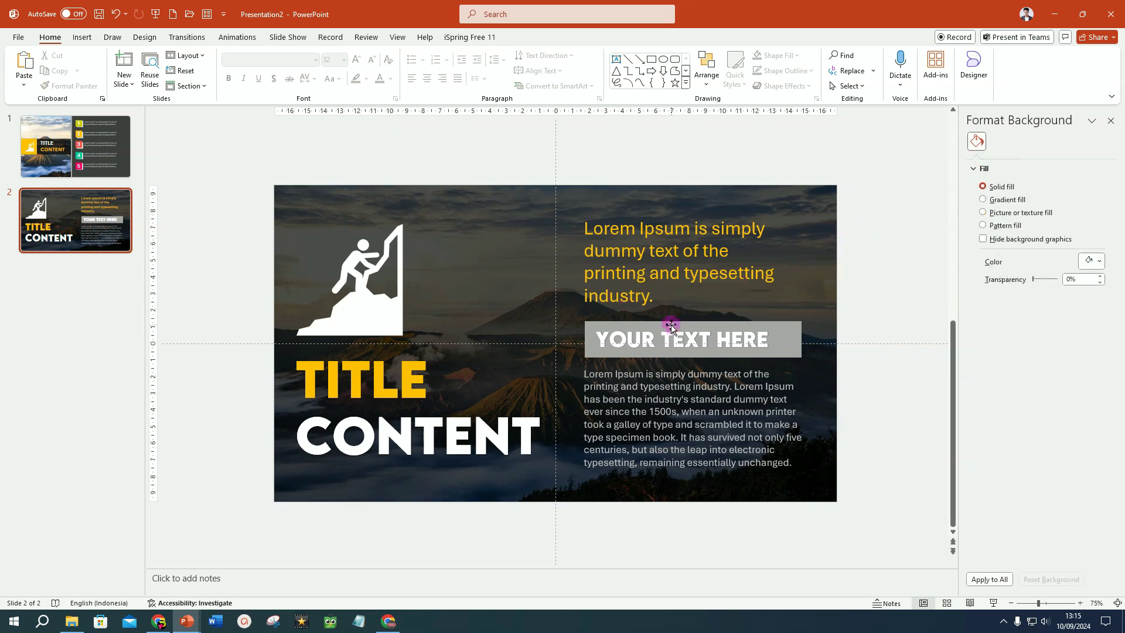
- Make the top gold Lorem Ipsum caption bold
click(612, 251)
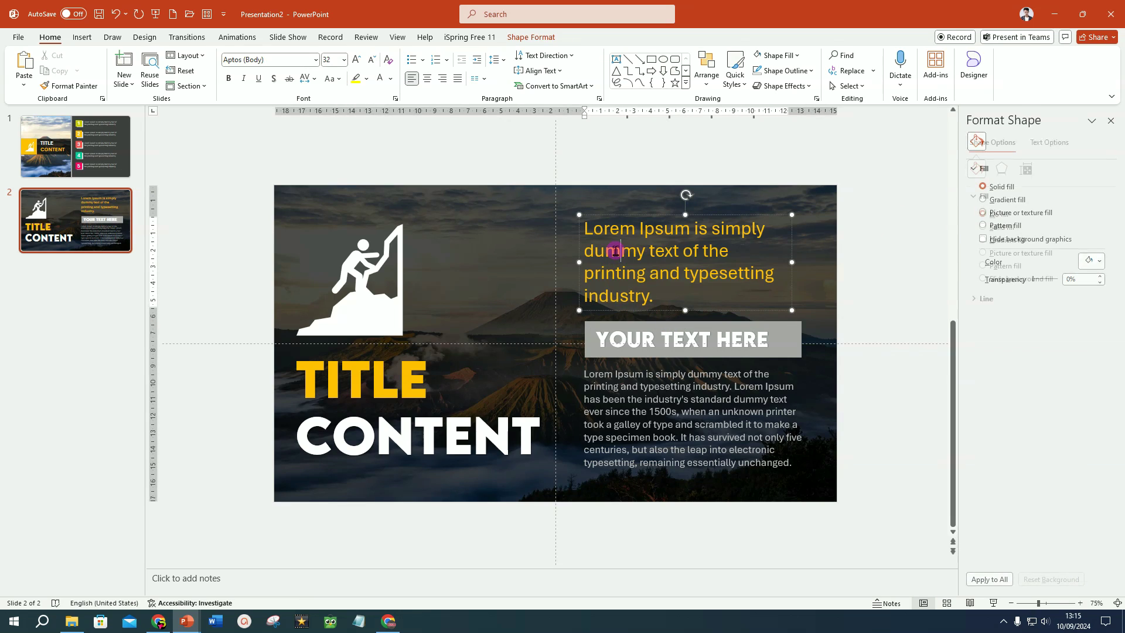
click(609, 215)
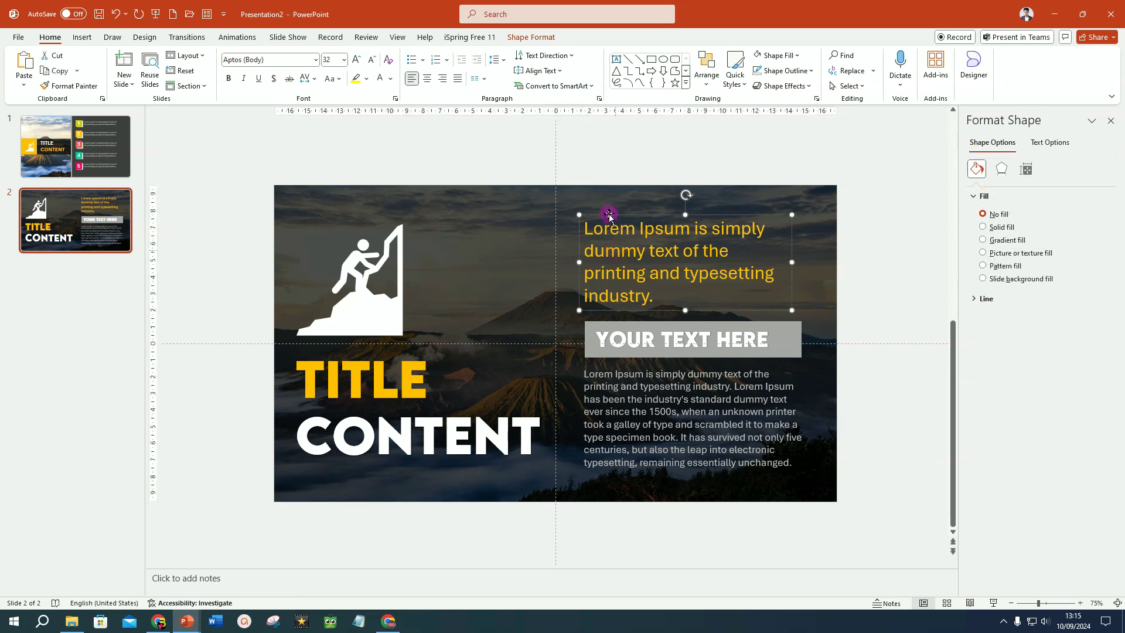
click(229, 79)
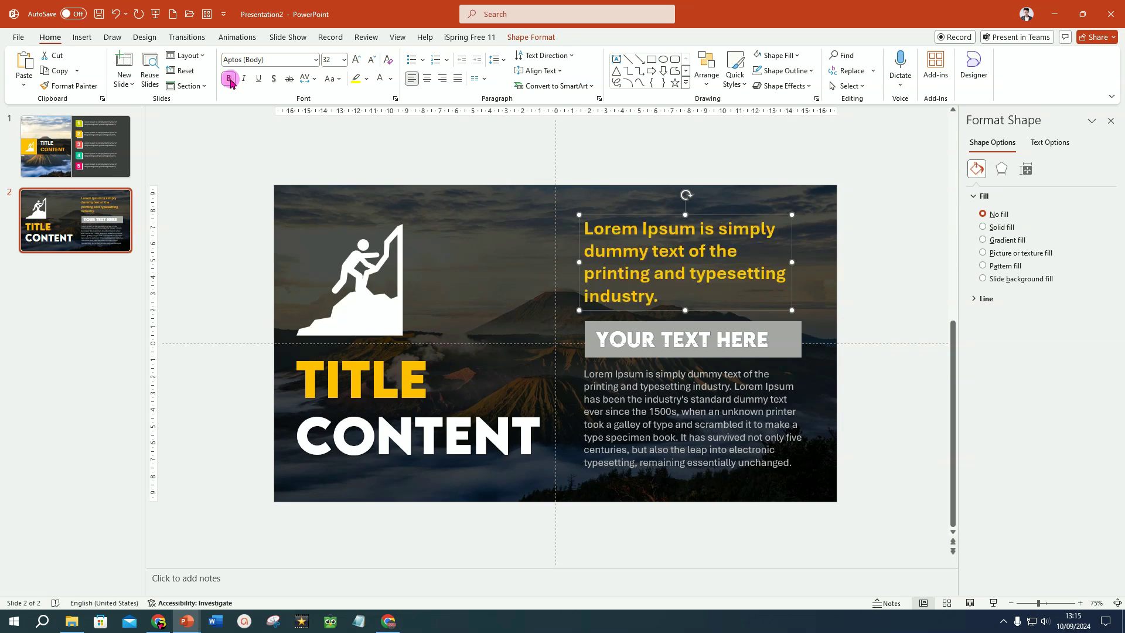
click(886, 287)
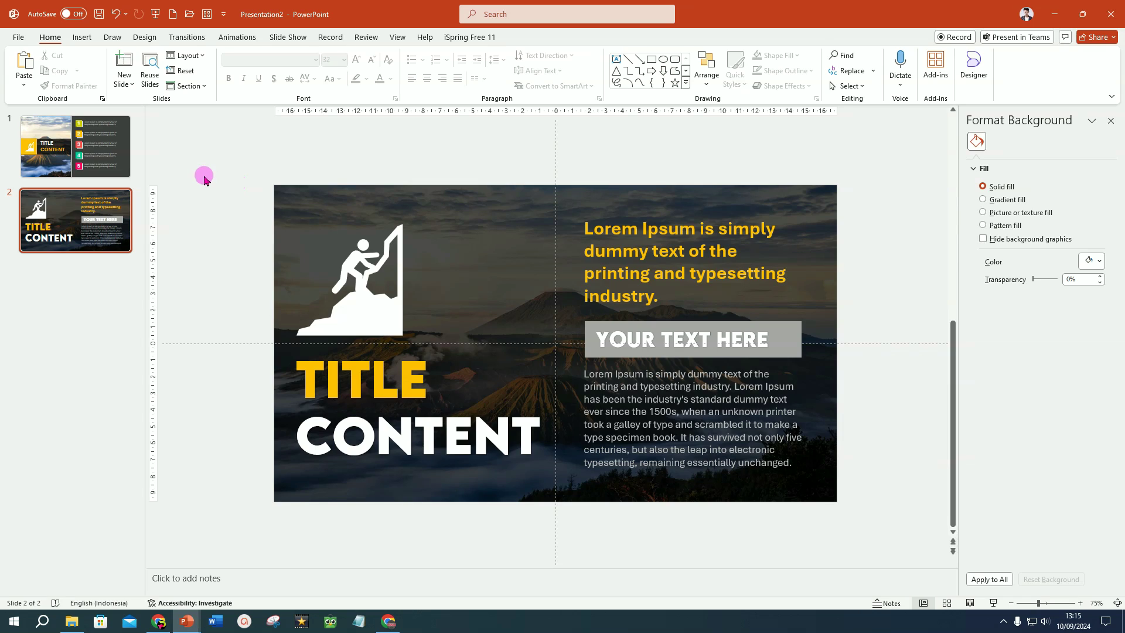
- Apply a Morph transition by Characters with a 02,50 duration to both slides
click(105, 156)
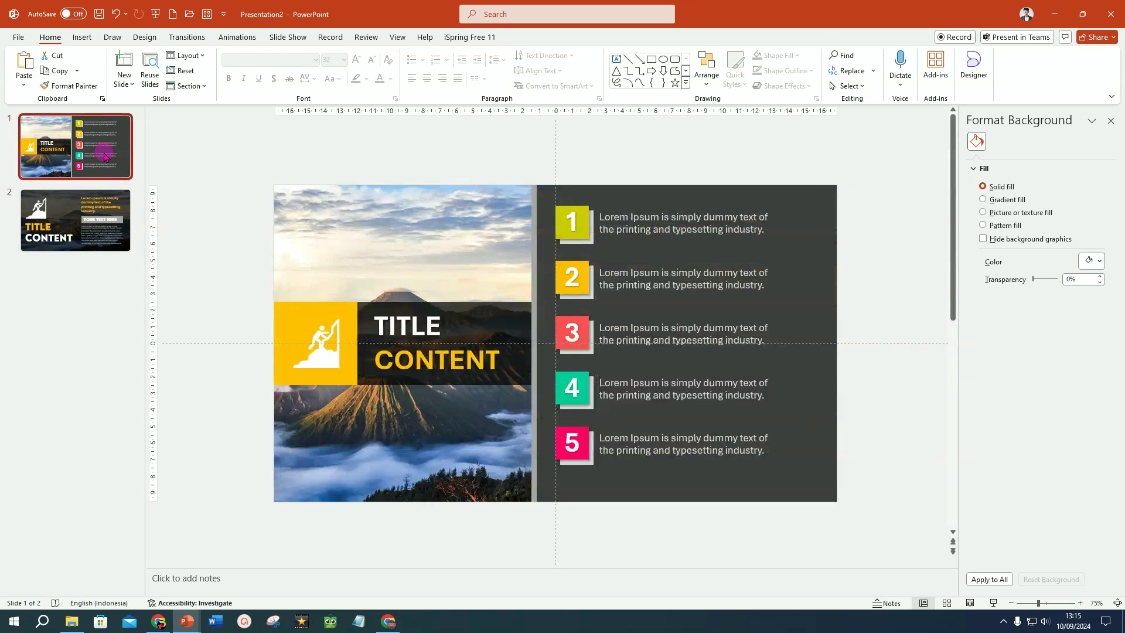
key(ctrl+a)
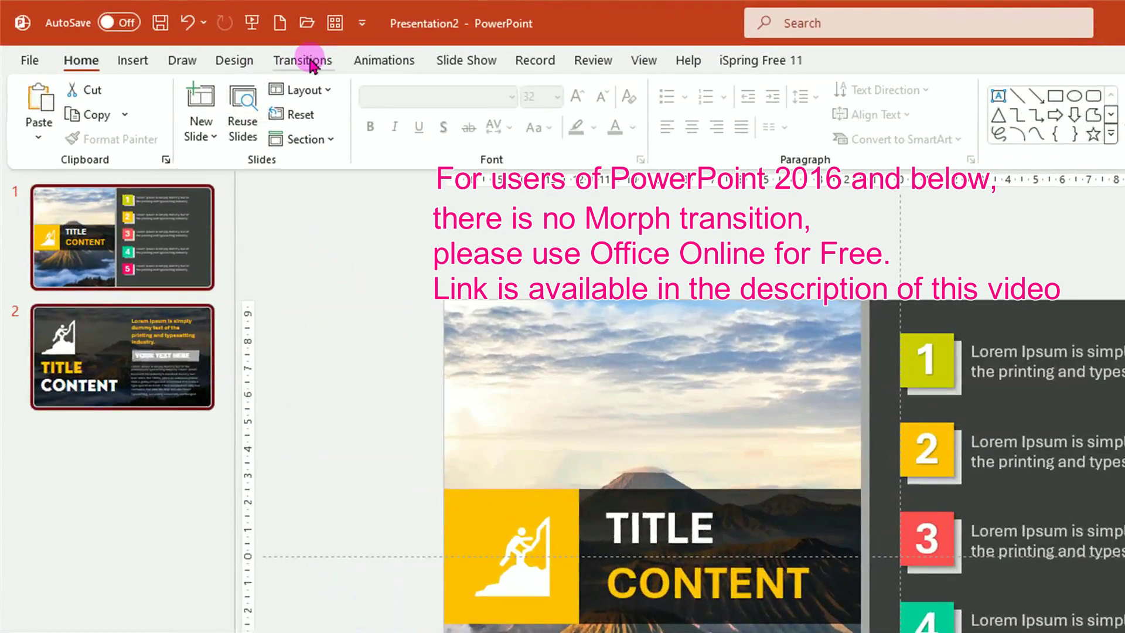
click(313, 62)
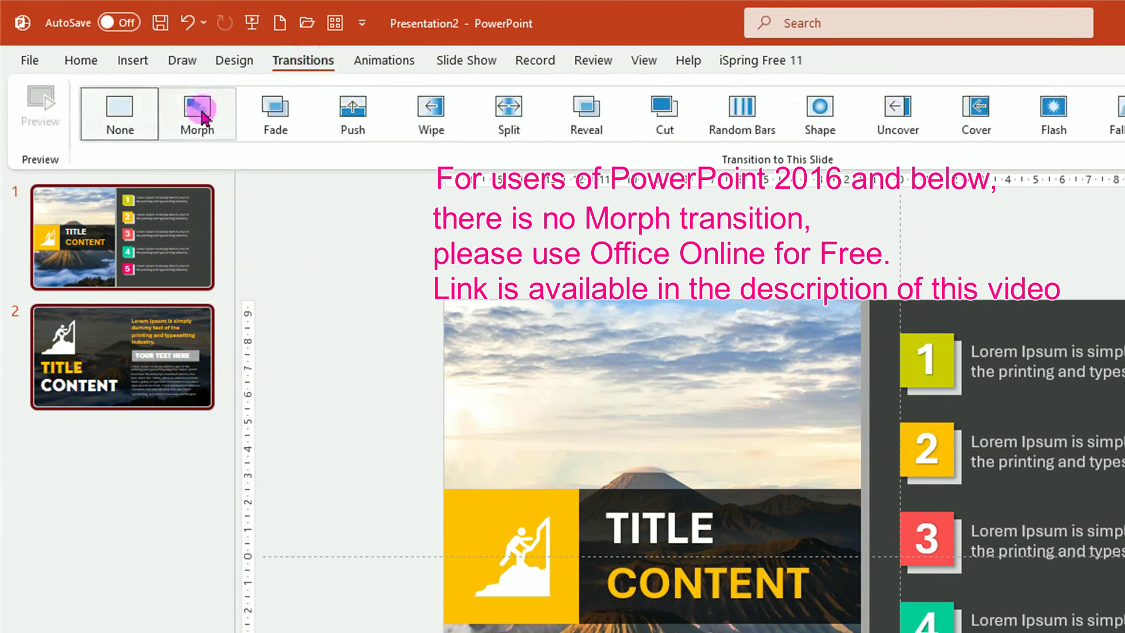
click(201, 114)
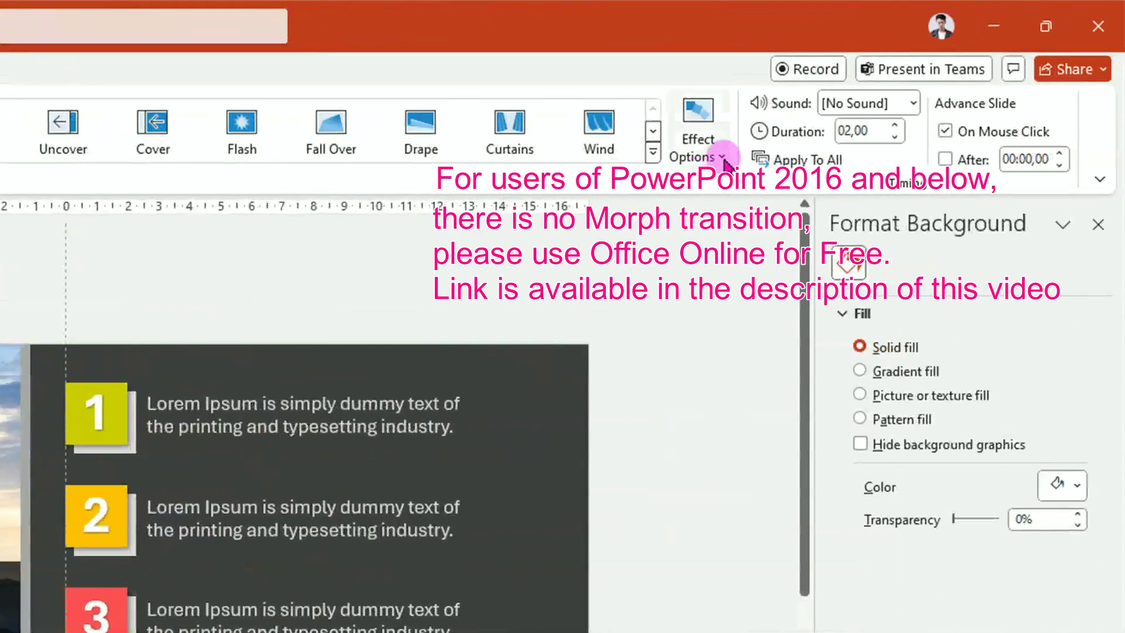
click(723, 158)
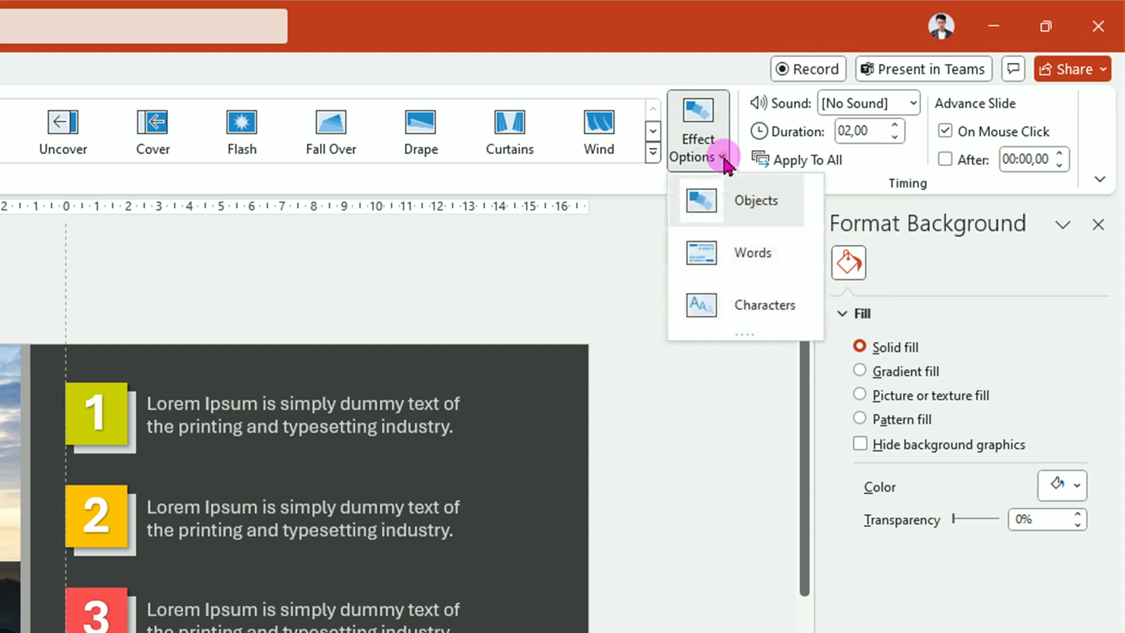
click(747, 310)
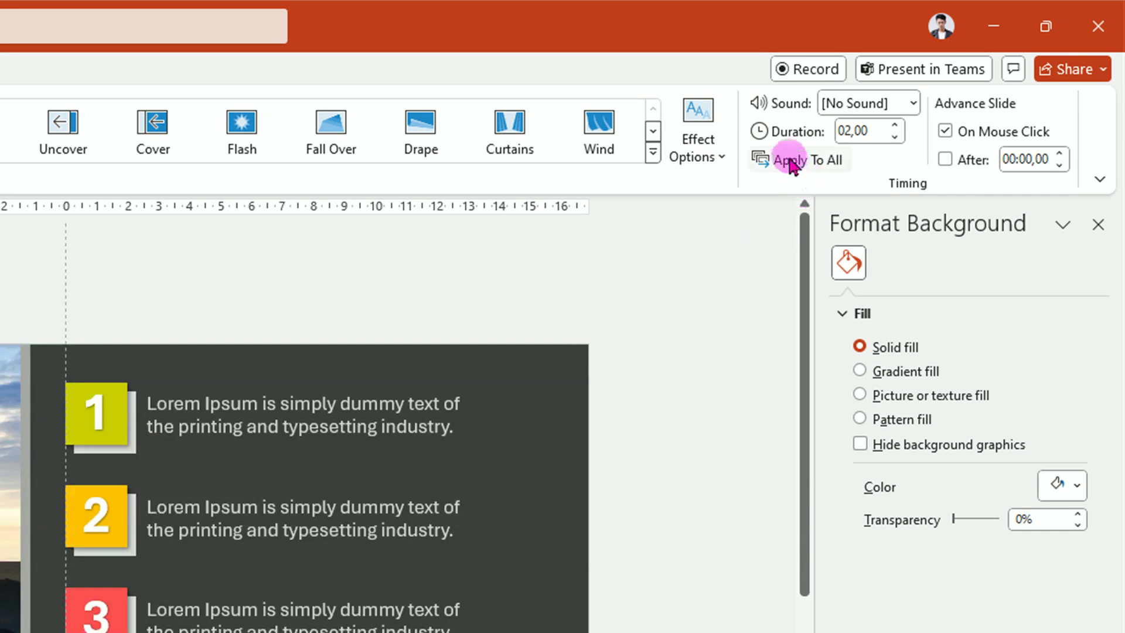
click(895, 126)
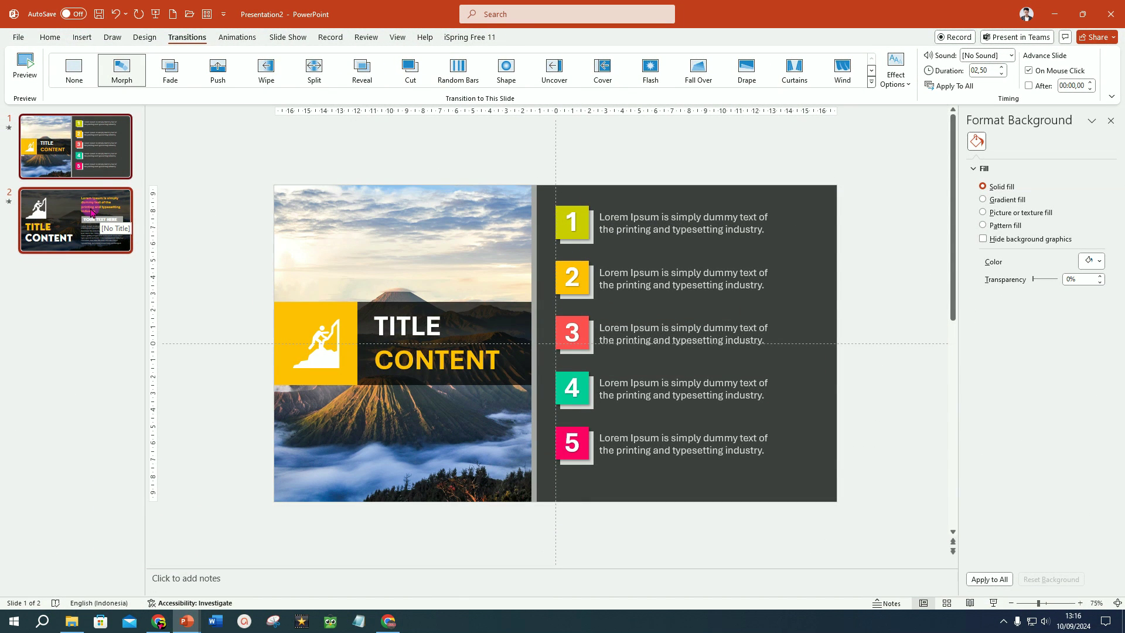
click(92, 213)
- Copy slide 2's yellow headline onto slide 1 and park it above the top edge
click(849, 323)
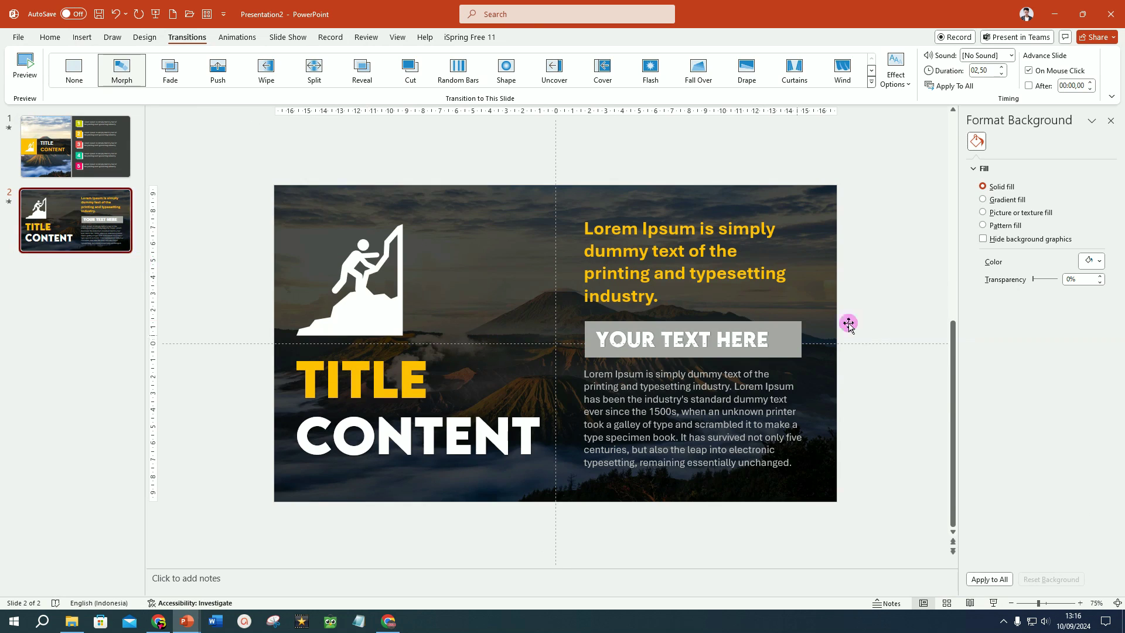
click(706, 270)
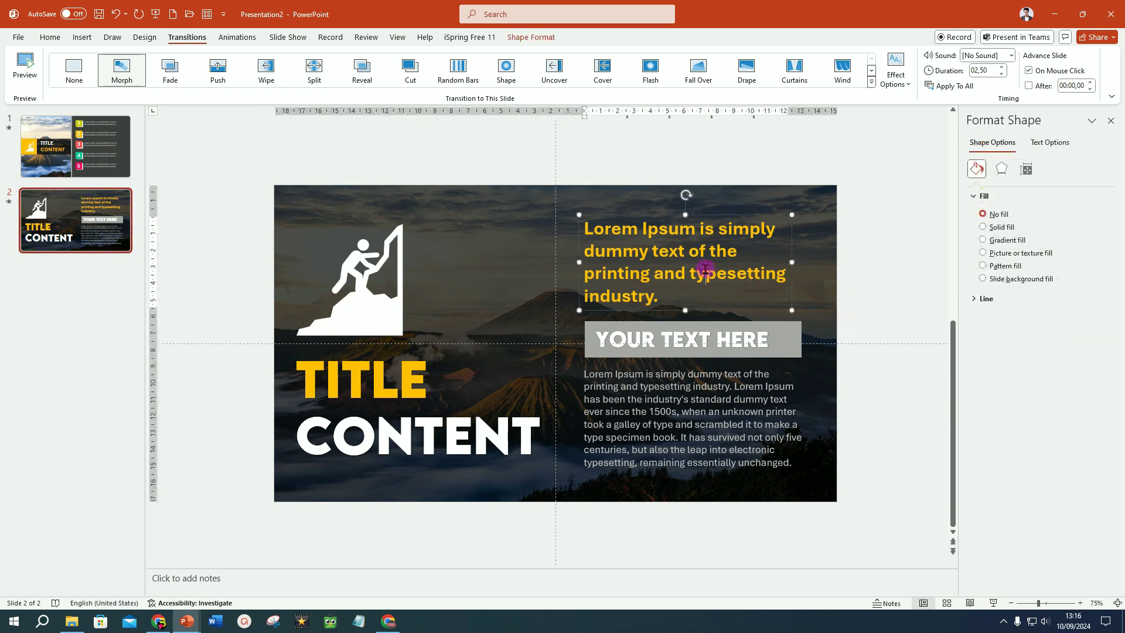
click(701, 310)
key(ctrl+c)
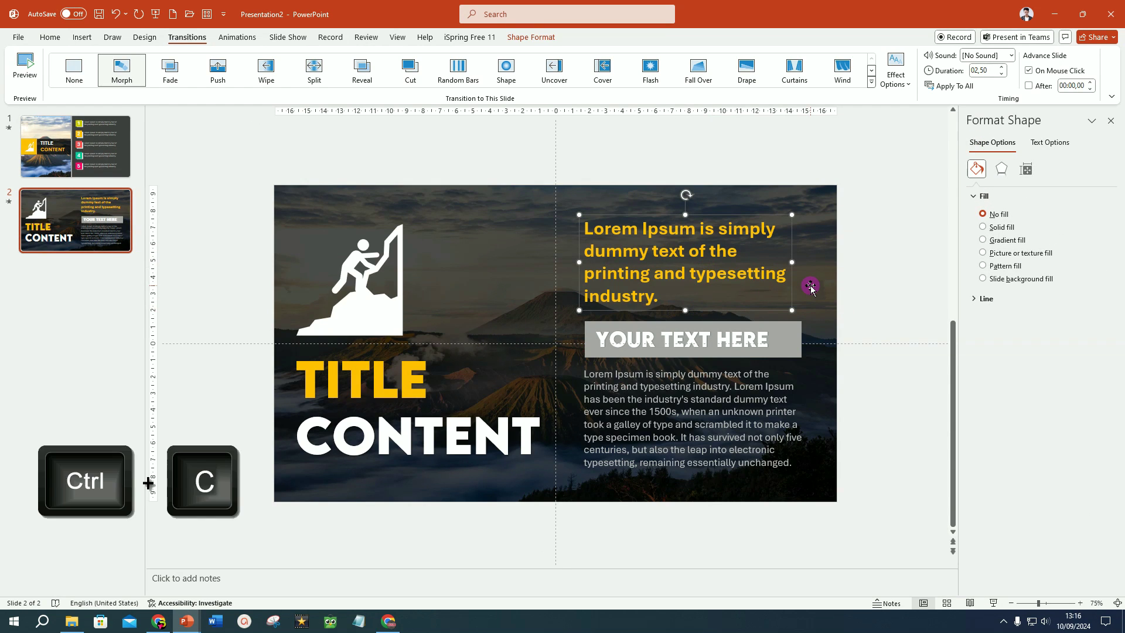
click(63, 114)
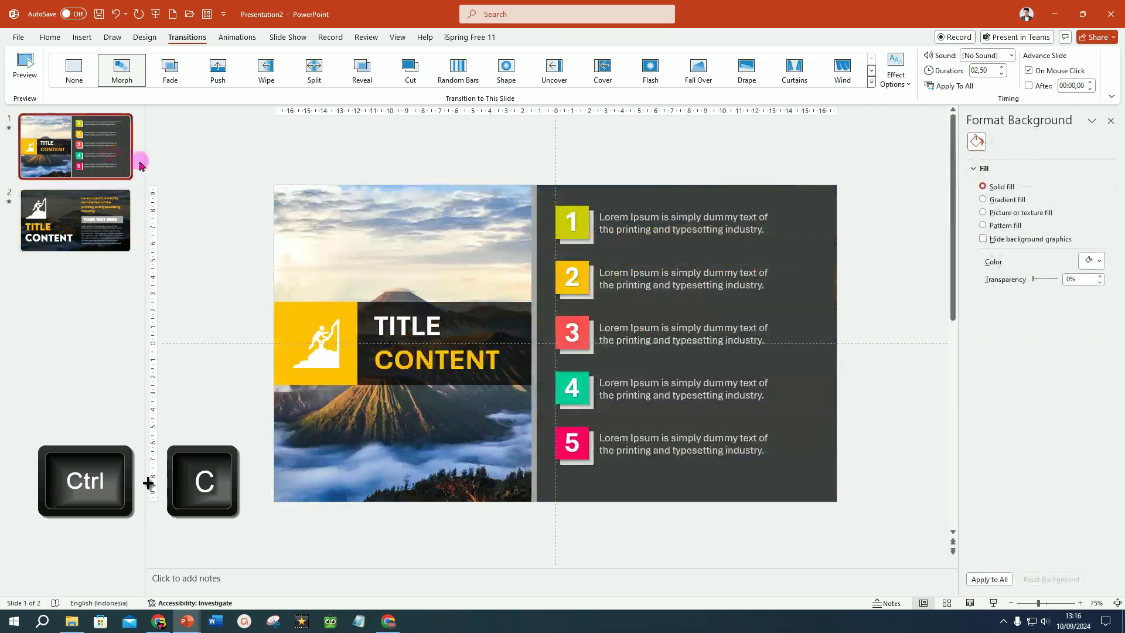
key(ctrl+v)
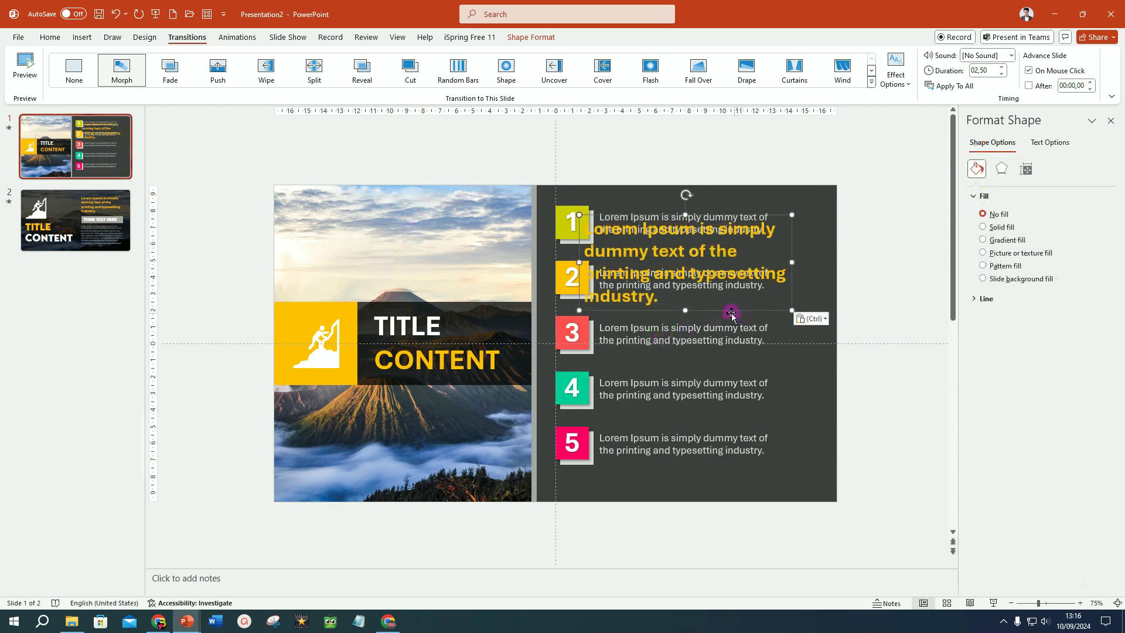
drag(718, 311, 710, 185)
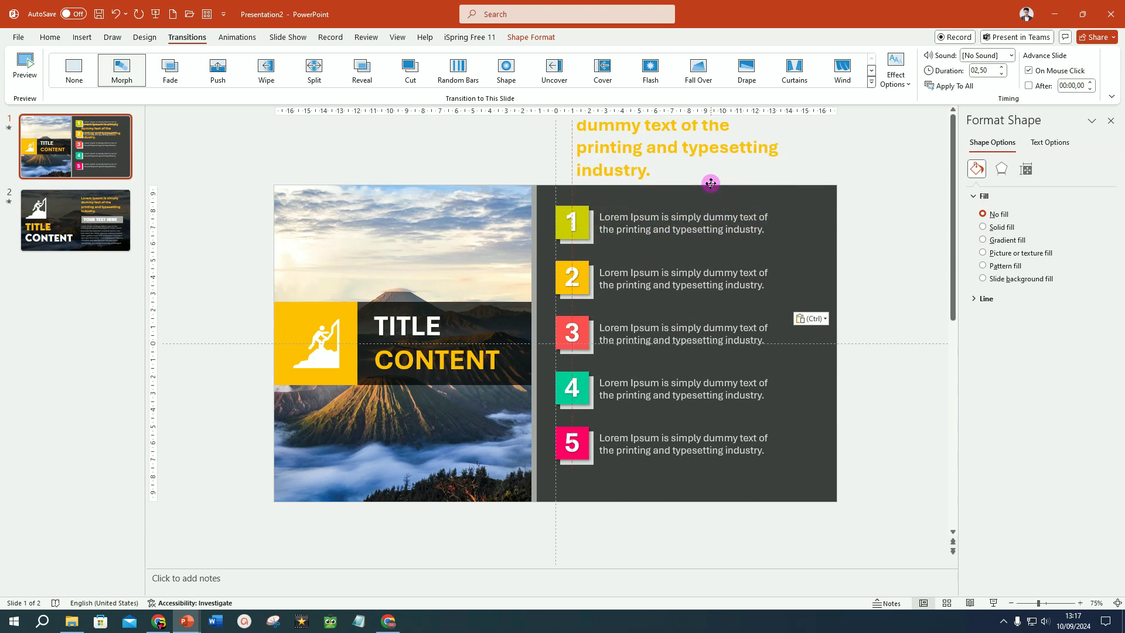
scroll(711, 181, up, 2)
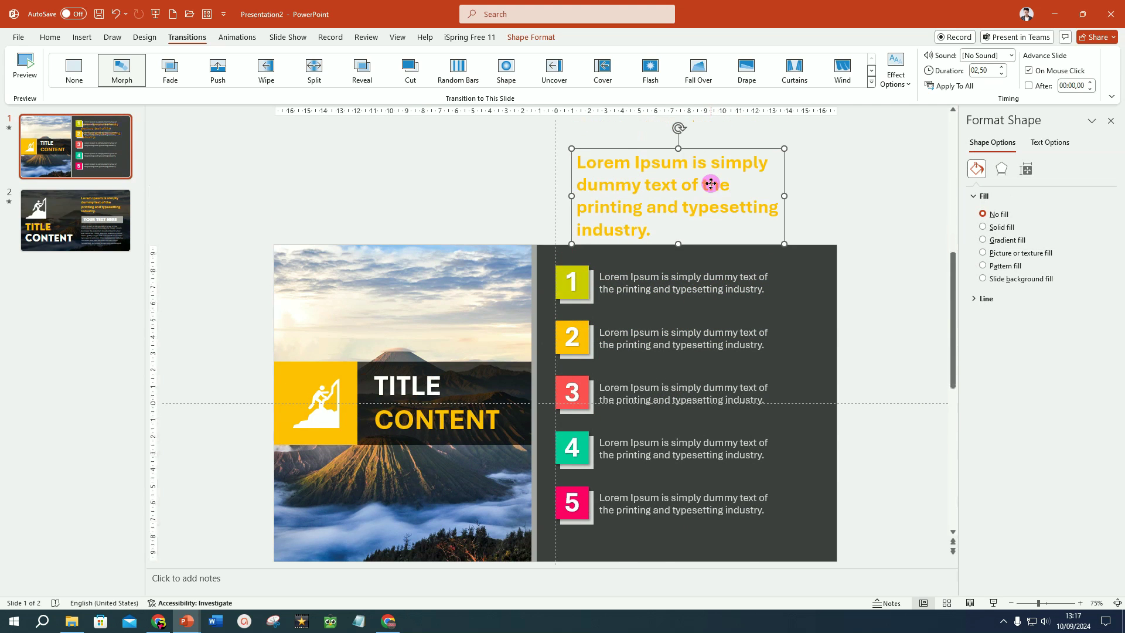
- Copy slide 2's body paragraph onto slide 1 and park it below the bottom edge
click(109, 234)
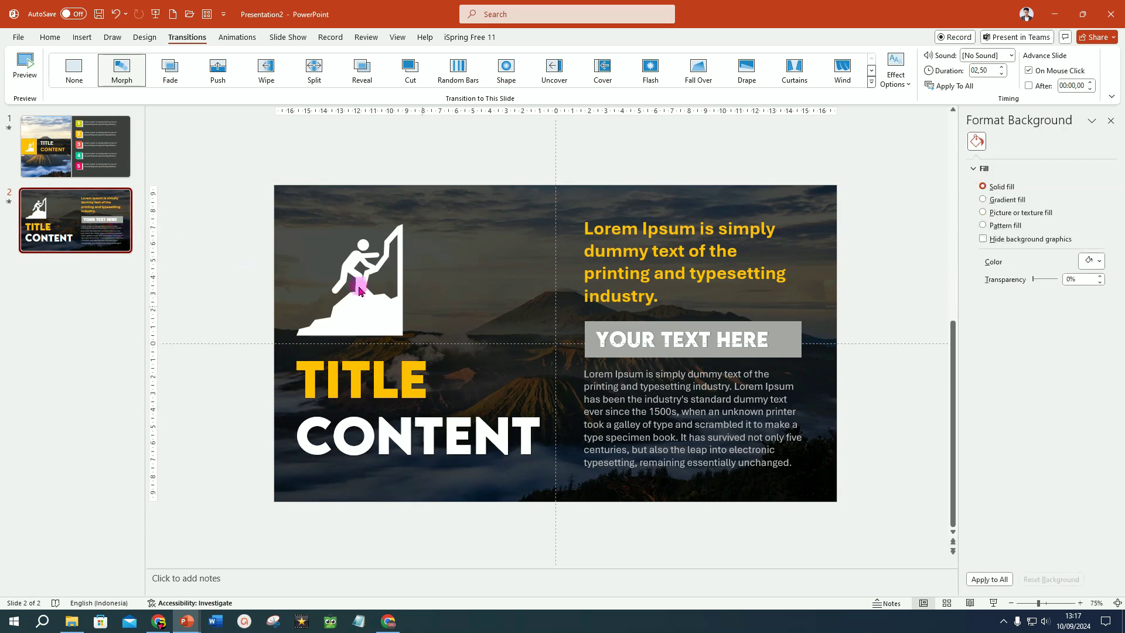
click(674, 381)
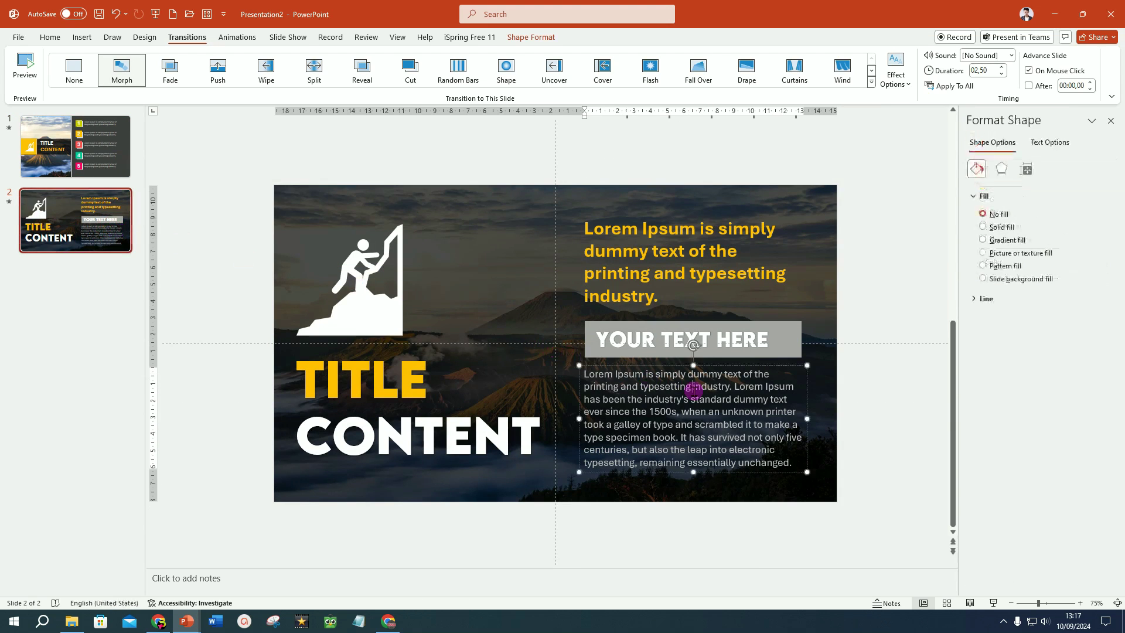
click(668, 367)
key(ctrl+c)
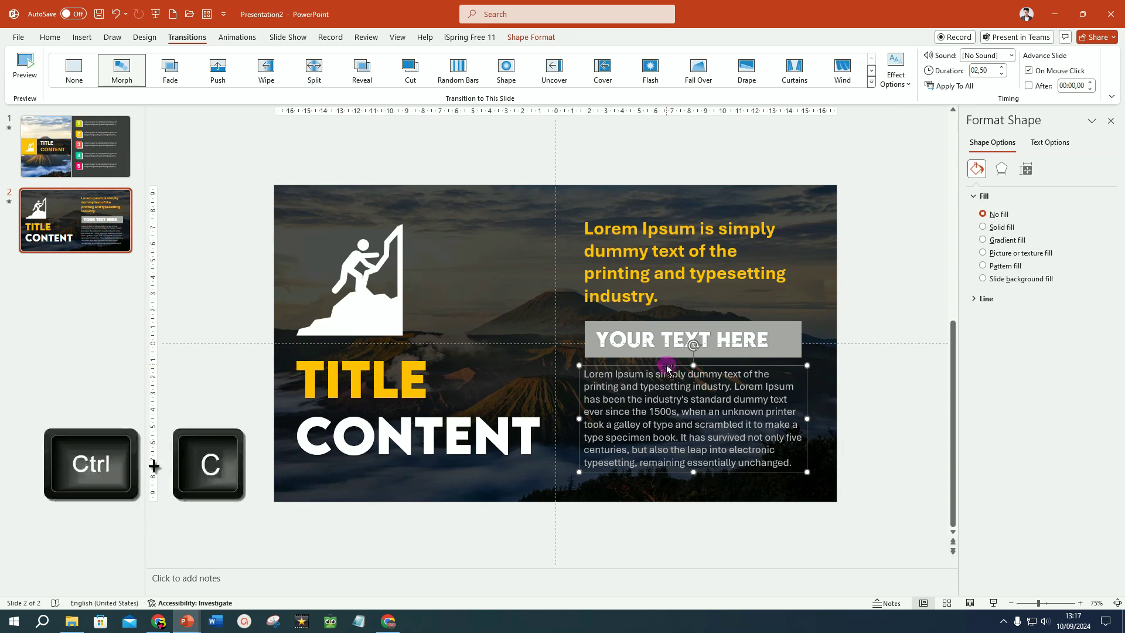
click(117, 170)
click(155, 187)
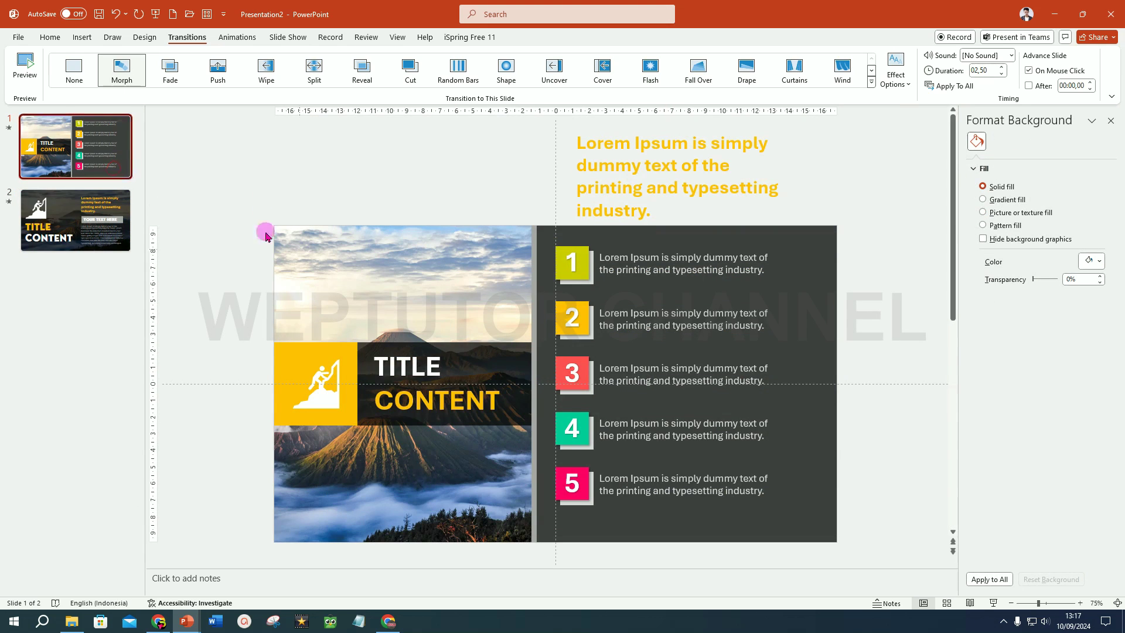
key(ctrl+v)
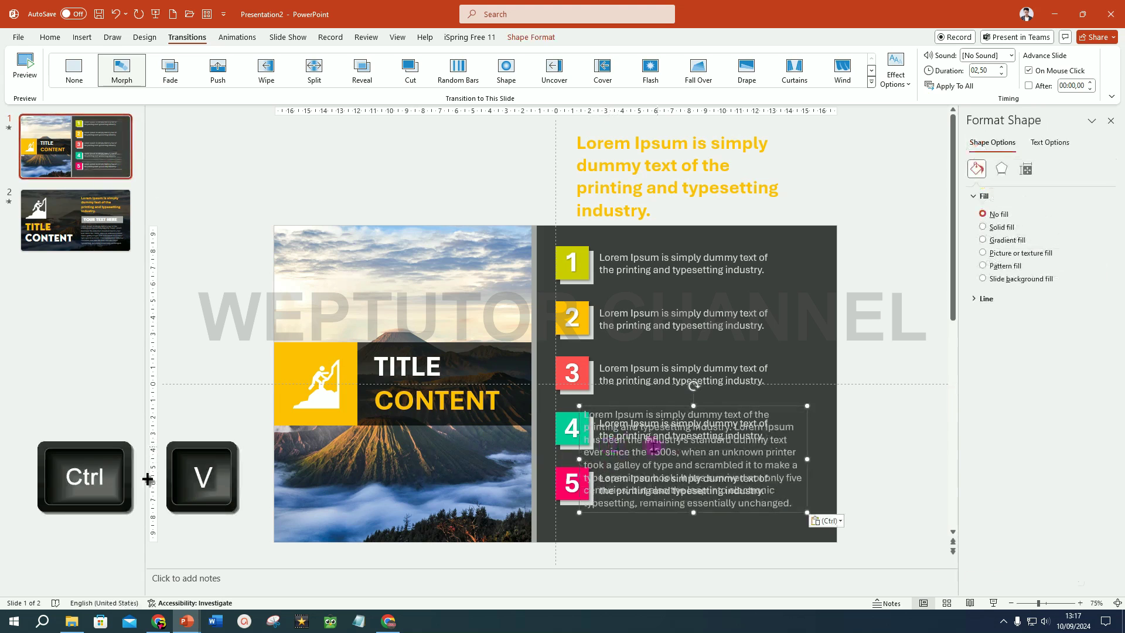
drag(708, 404, 703, 539)
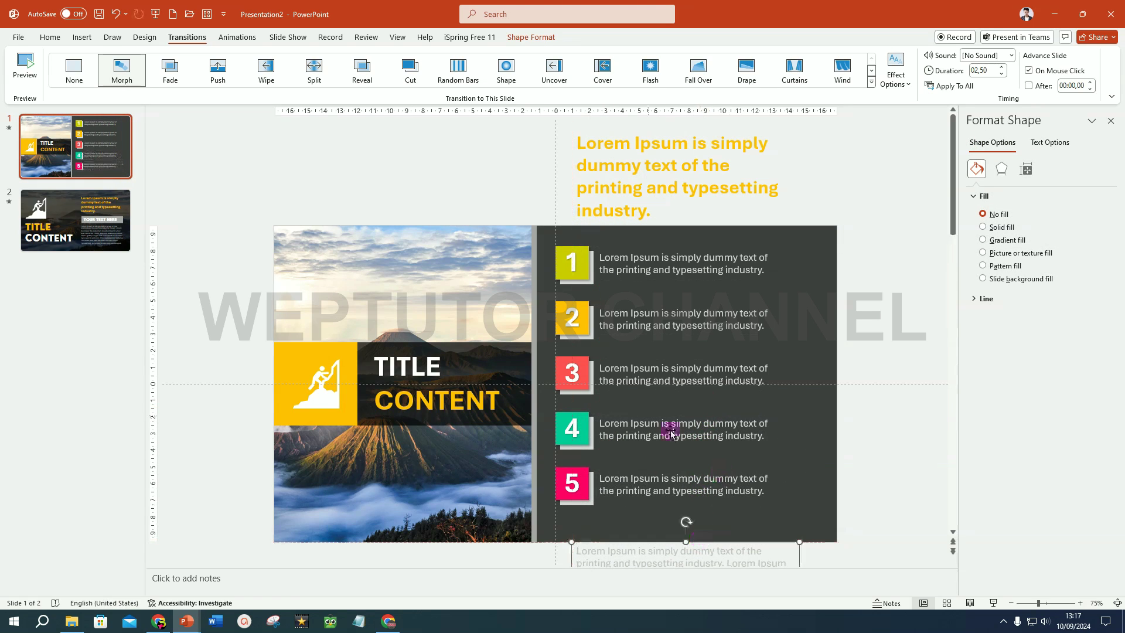
click(105, 229)
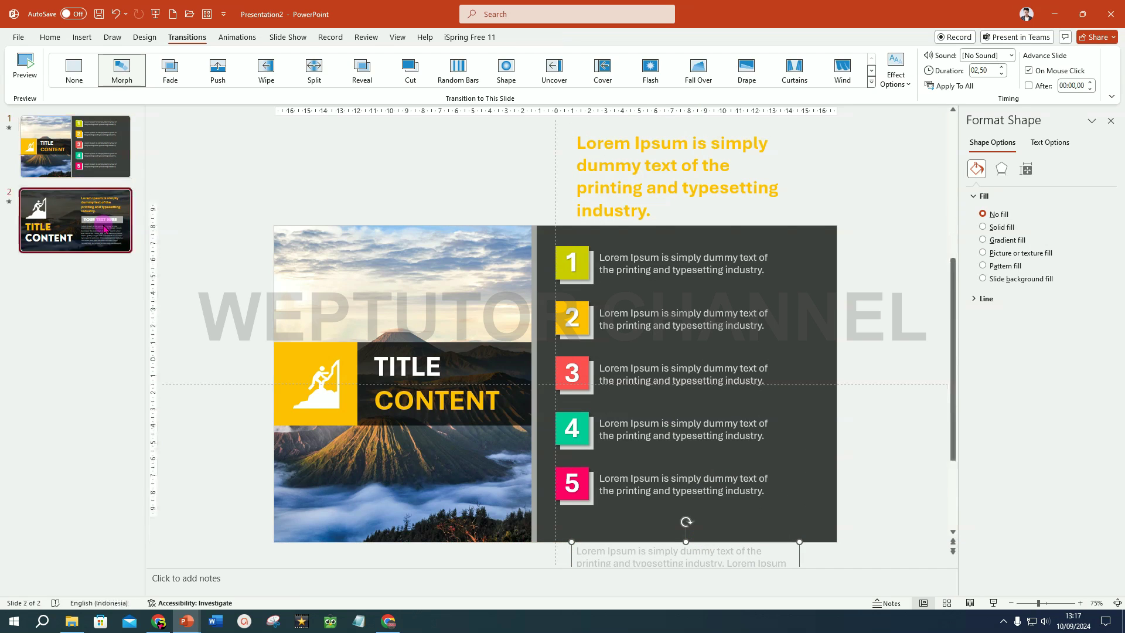
- Paste a copy of the YOUR TEXT HERE label onto slide 1, off its right edge
click(691, 335)
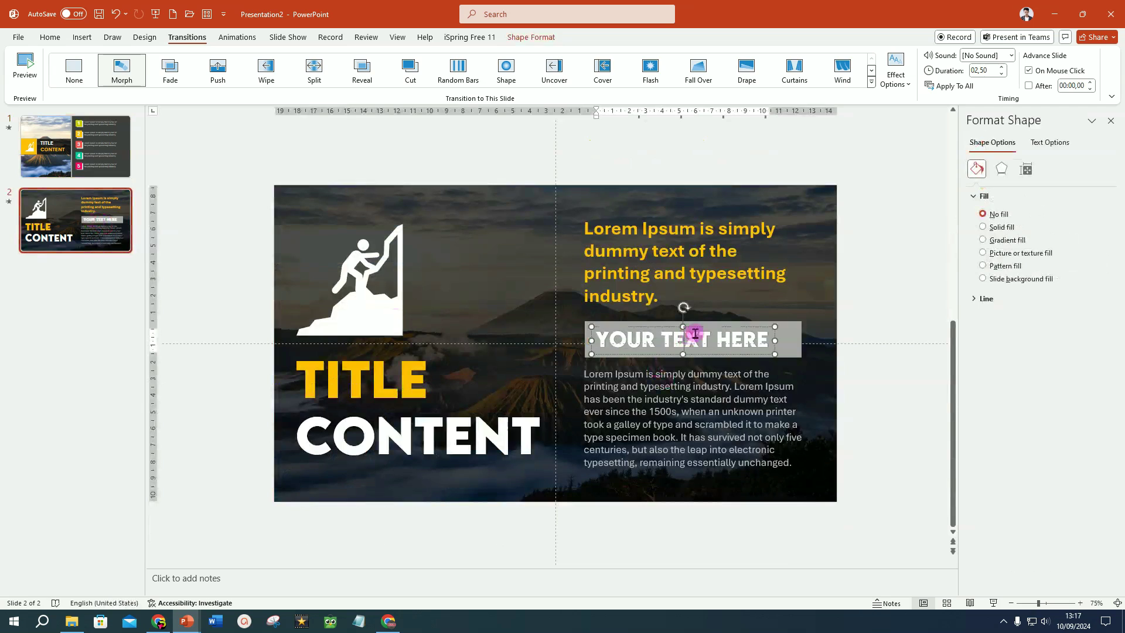
click(709, 330)
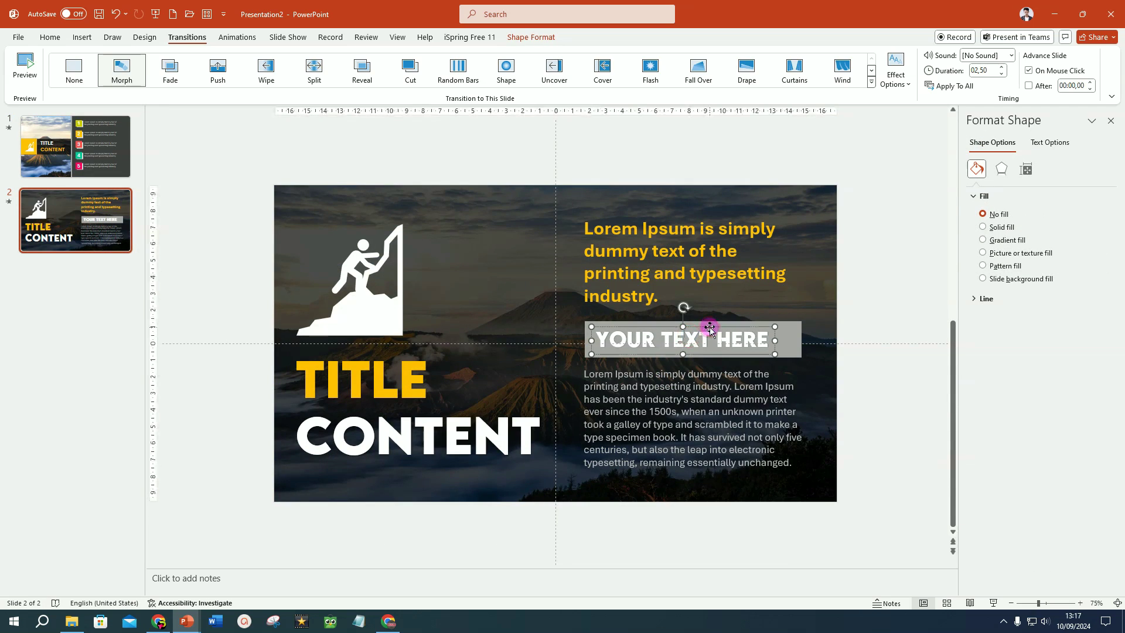
key(Page_Up)
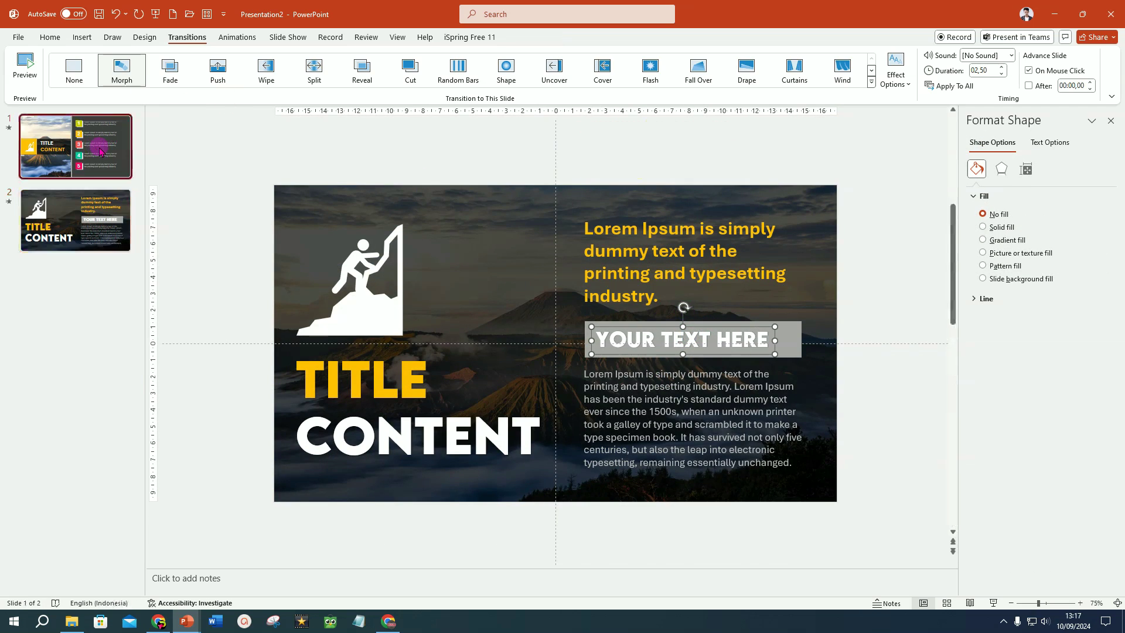
key(ctrl+v)
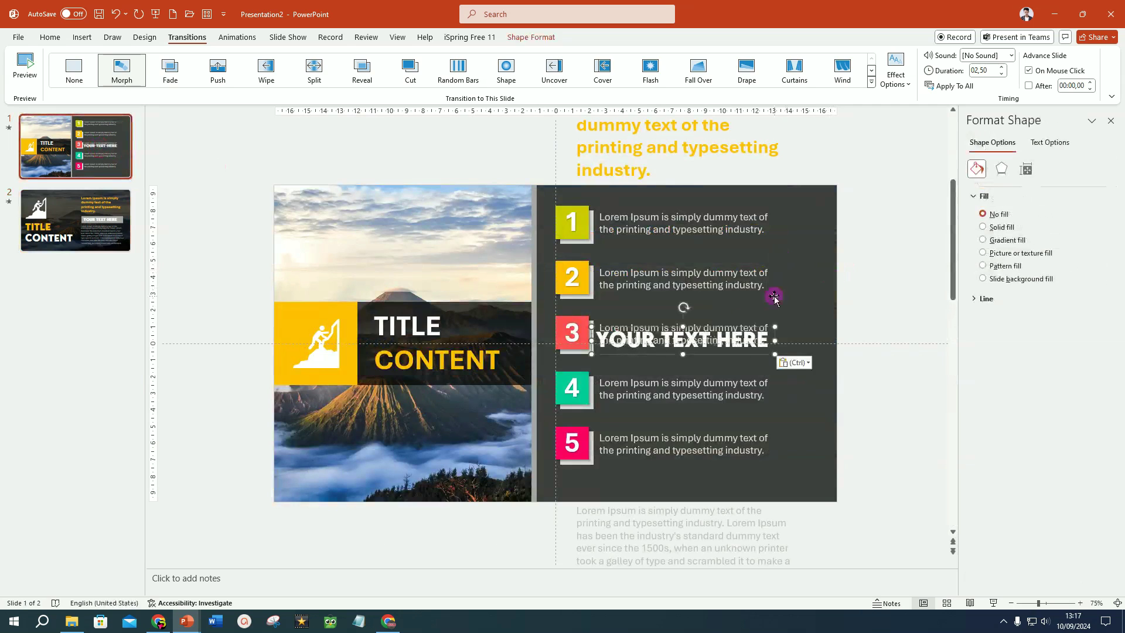
drag(636, 355, 882, 349)
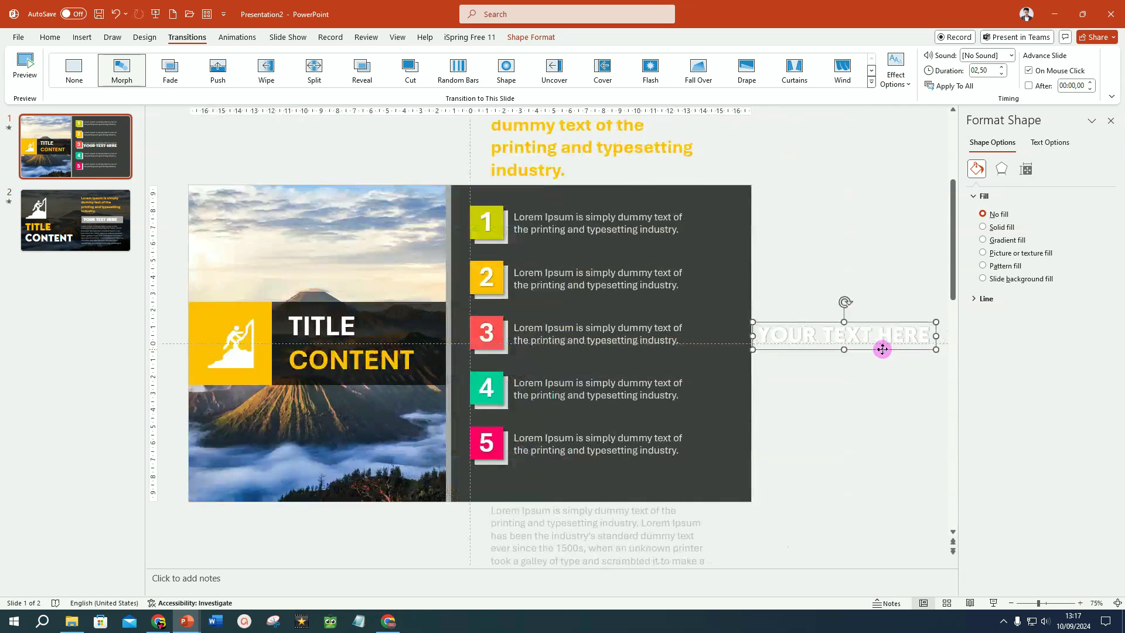
- Shrink the parked label to 12 pt and start the slide show from slide 1
click(58, 37)
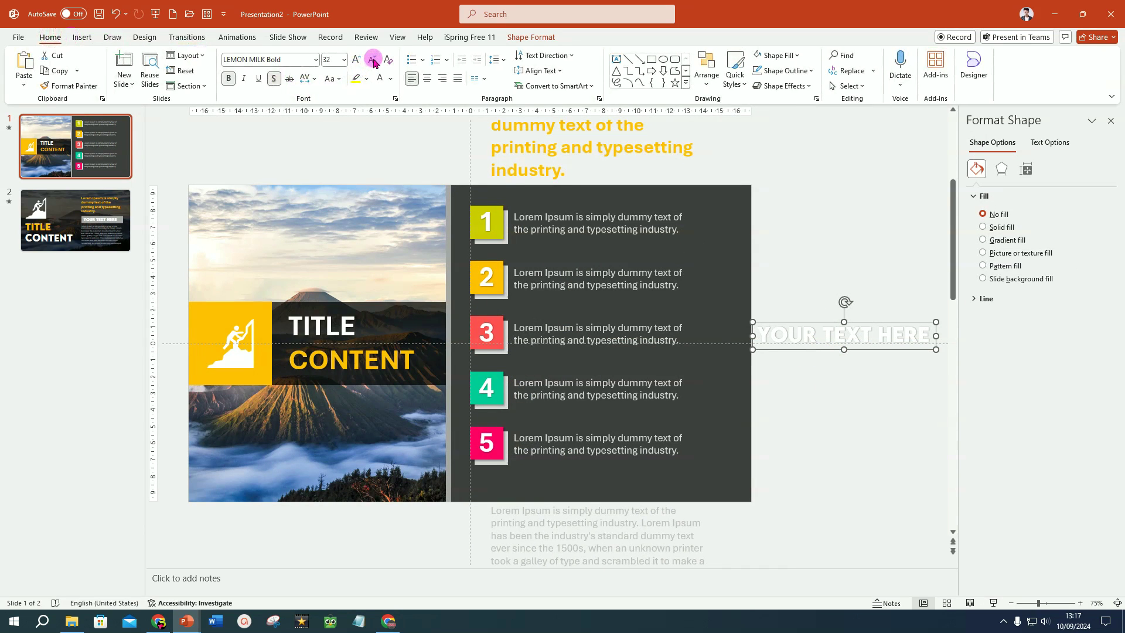
click(373, 59)
click(373, 59)
click(373, 59)
click(373, 59)
click(373, 59)
click(374, 59)
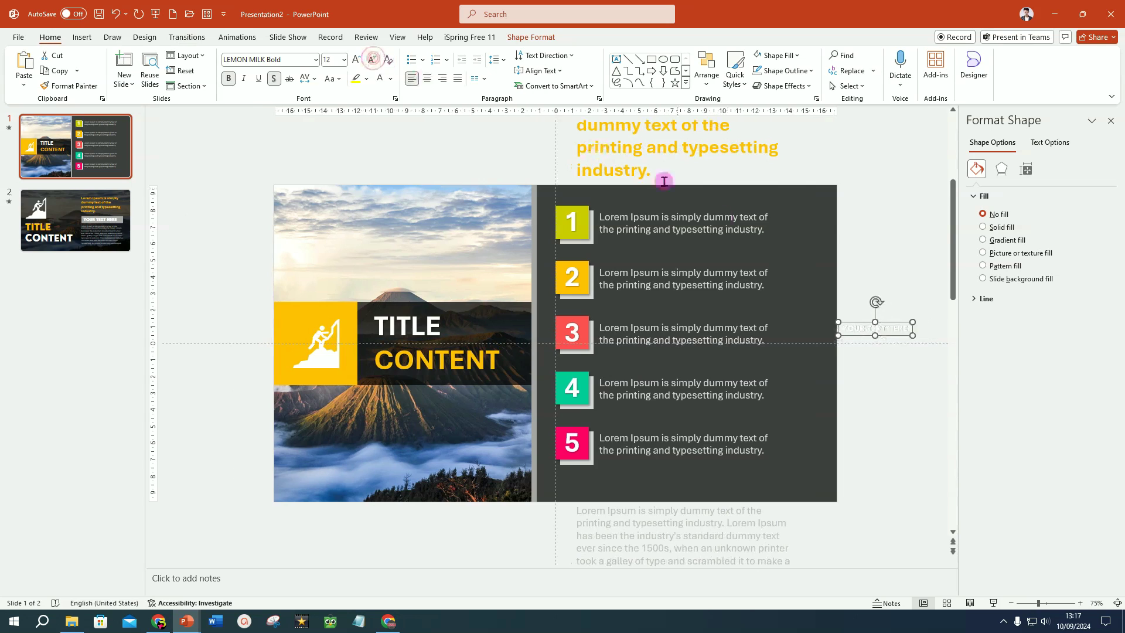
click(874, 404)
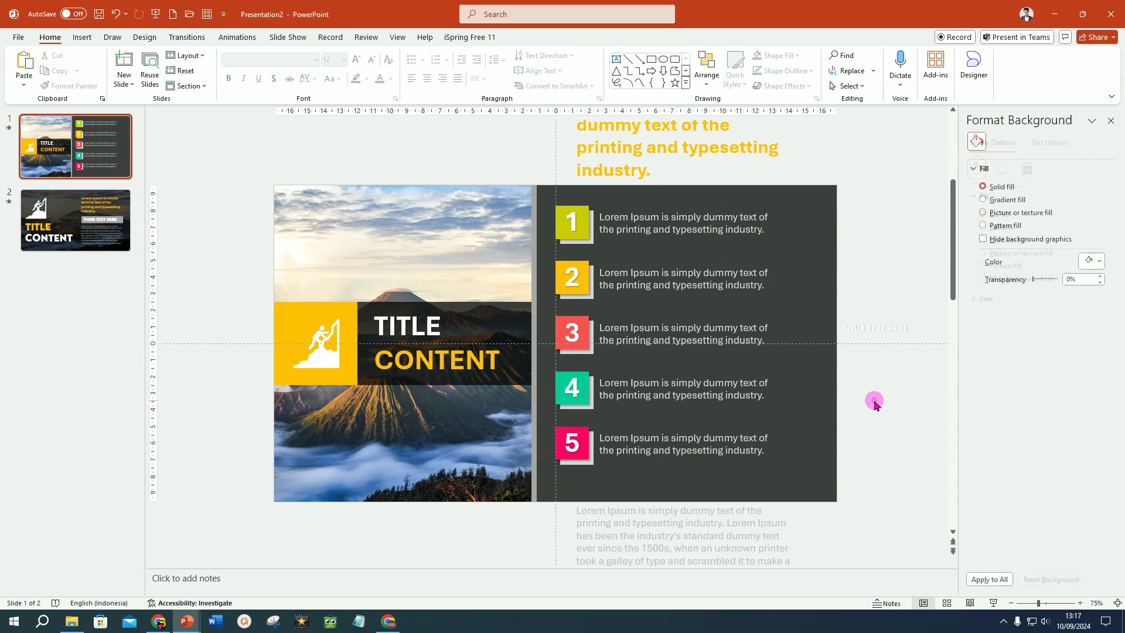
click(107, 261)
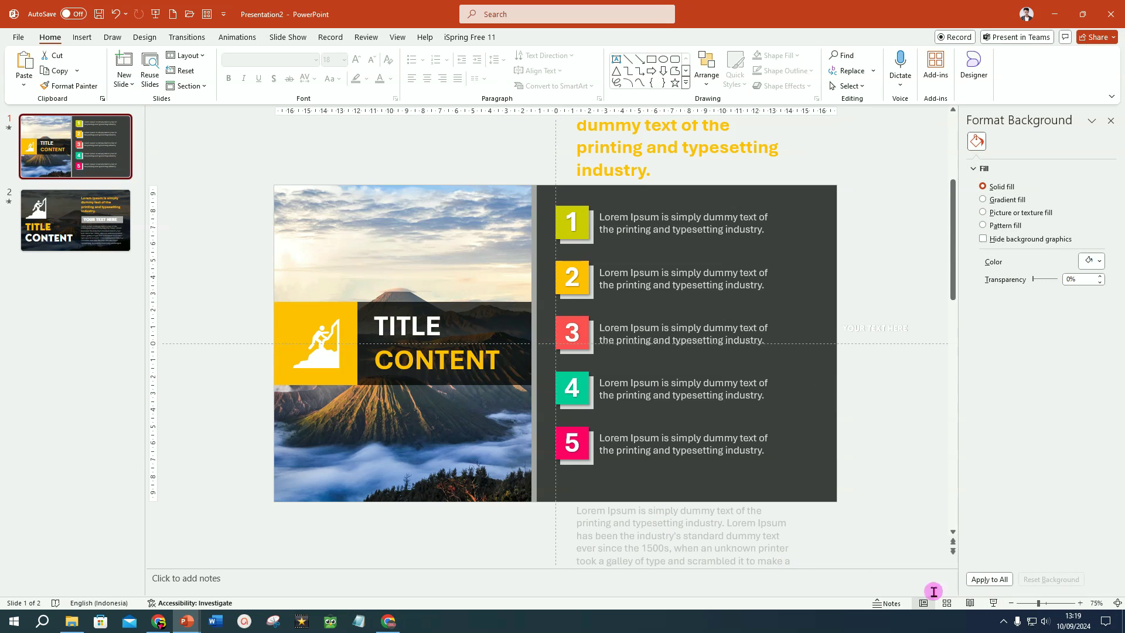
click(994, 603)
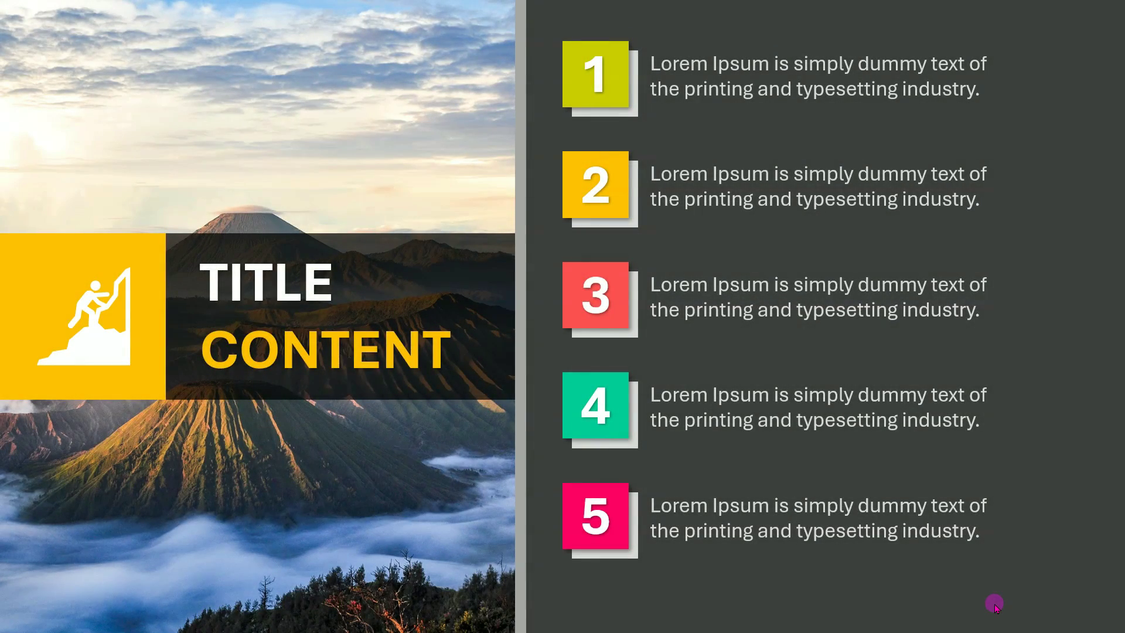
click(994, 604)
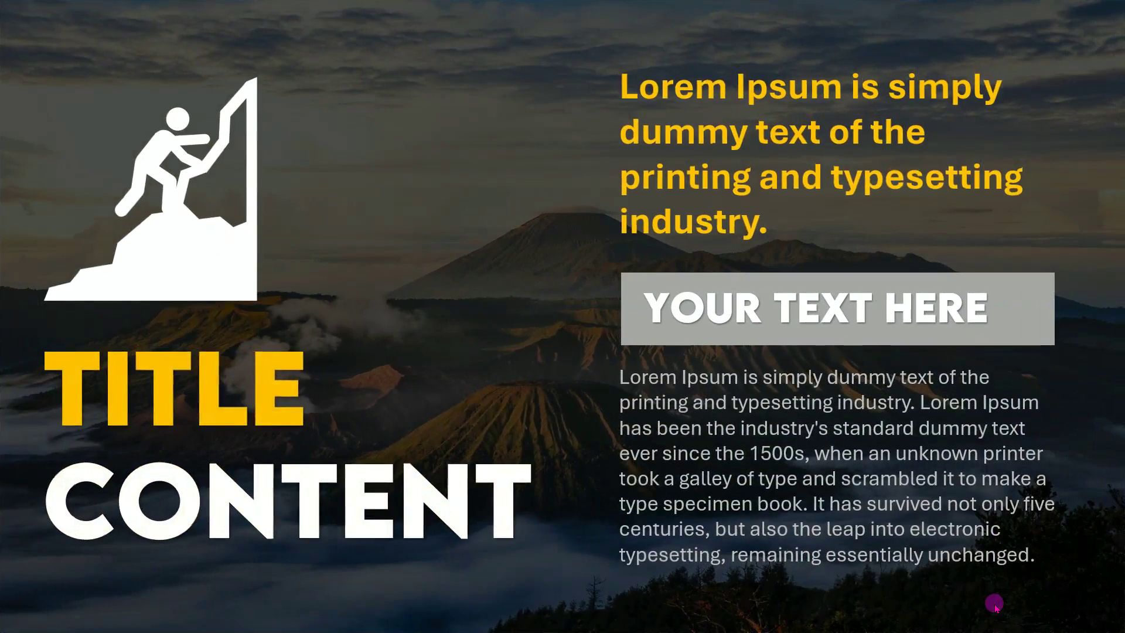
key(Escape)
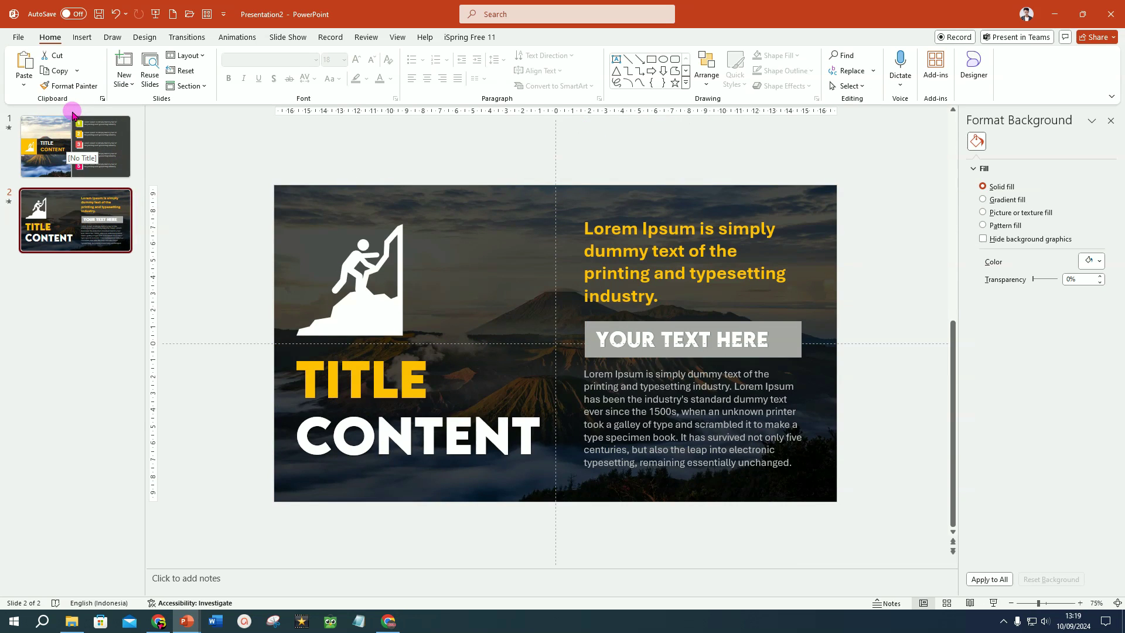
drag(72, 113, 72, 111)
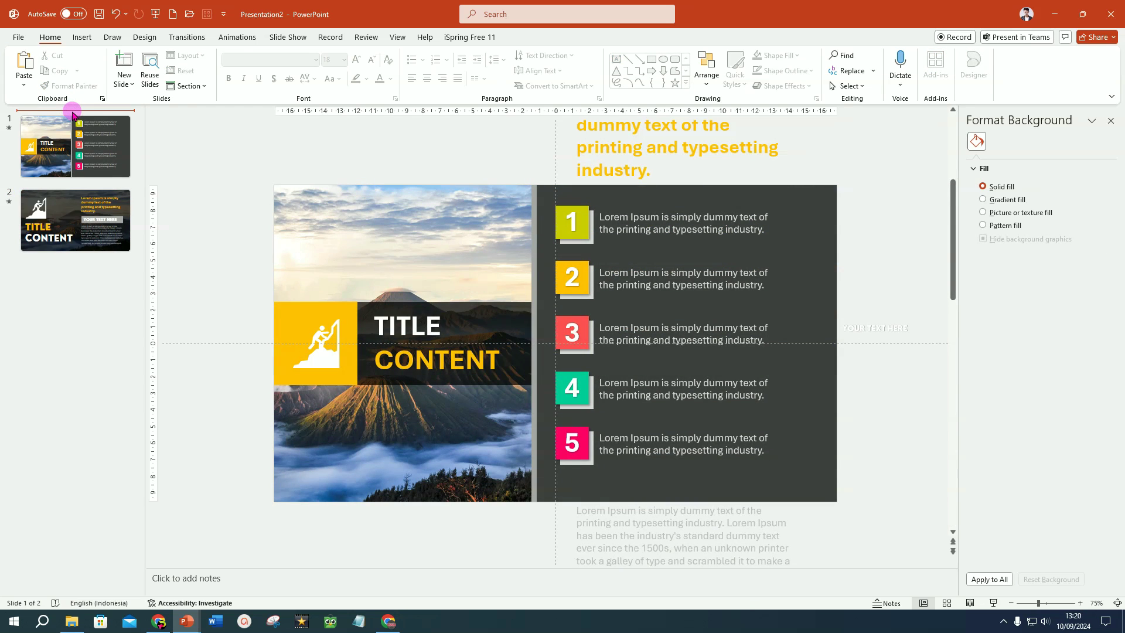
mouse_move(186, 621)
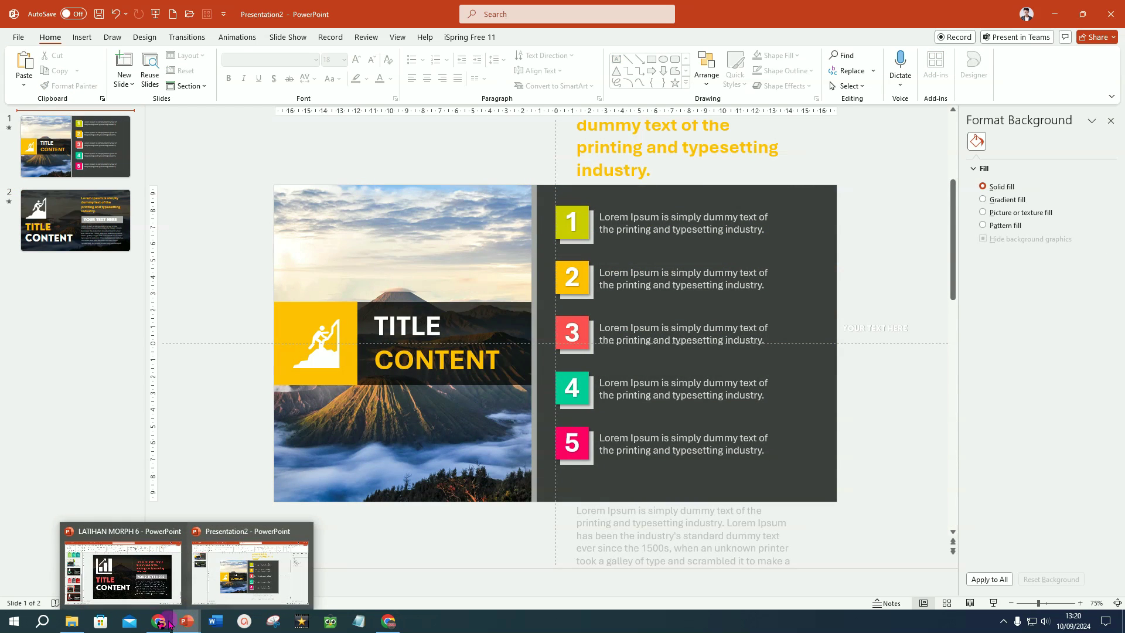
click(104, 582)
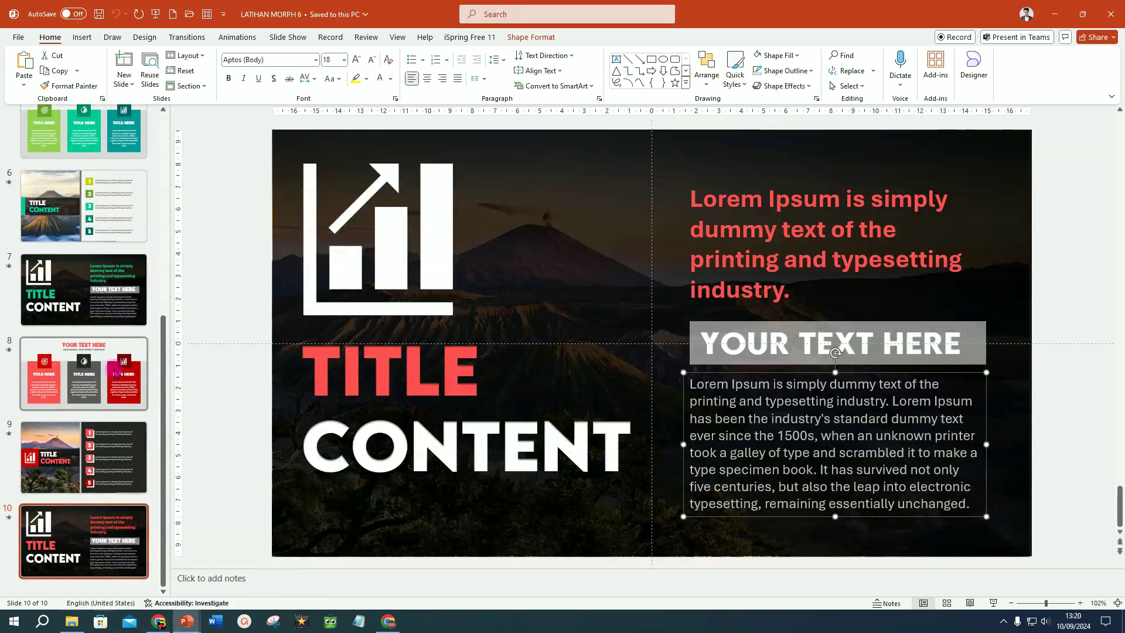
- Copy LATIHAN MORPH 6's three-column slide and paste it as Presentation2's first slide
scroll(105, 328, up, 3)
scroll(99, 263, up, 2)
click(97, 245)
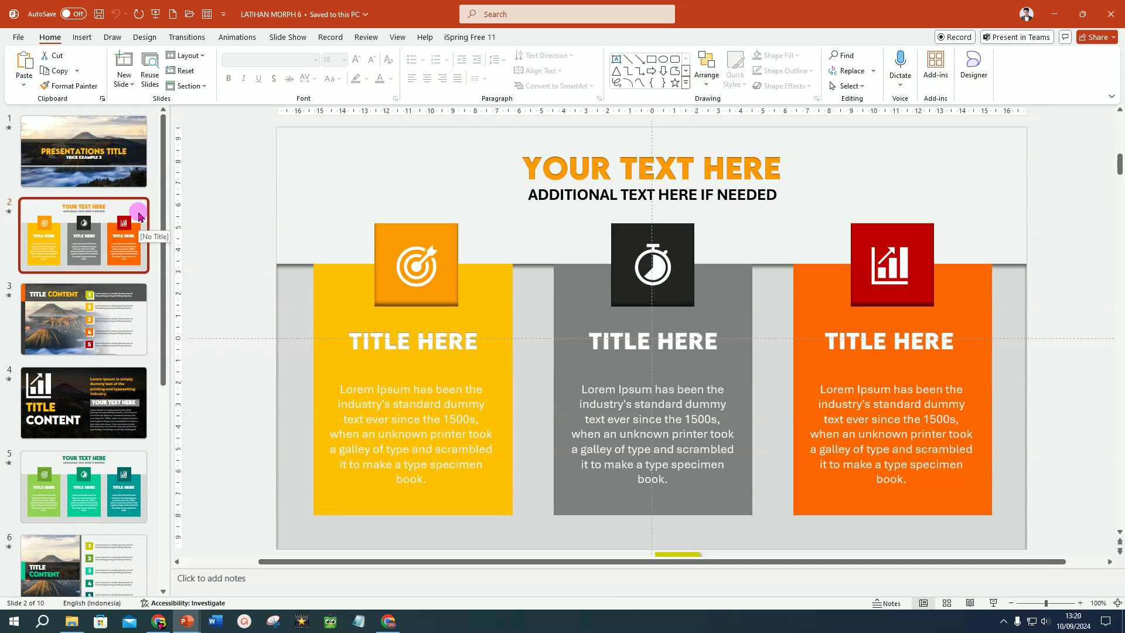
key(ctrl+c)
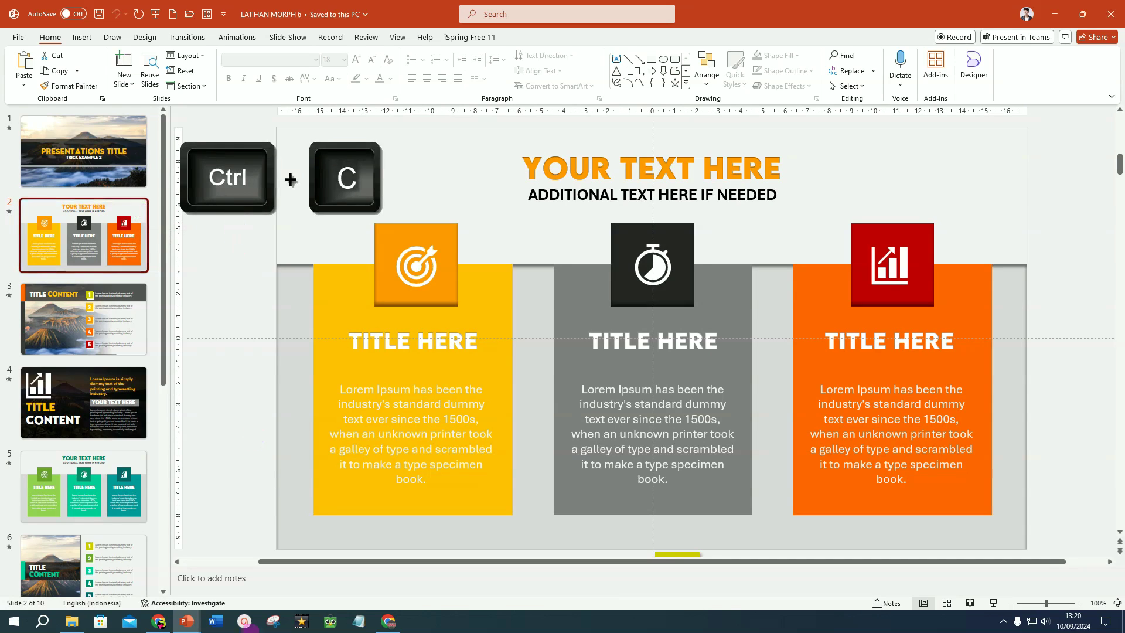
click(186, 621)
click(221, 588)
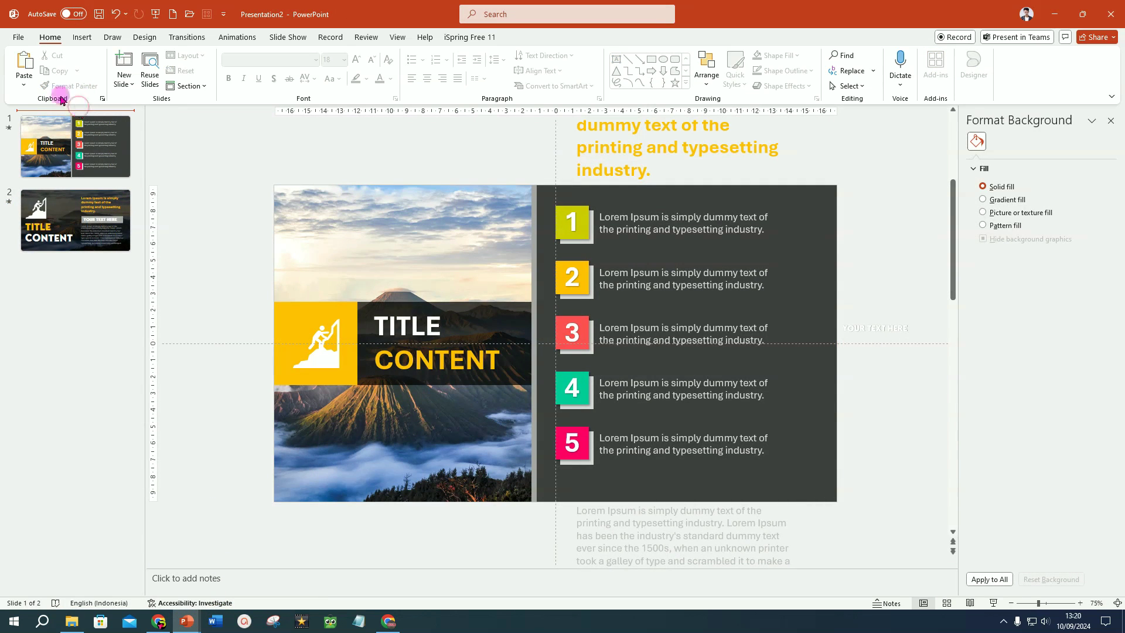
click(24, 60)
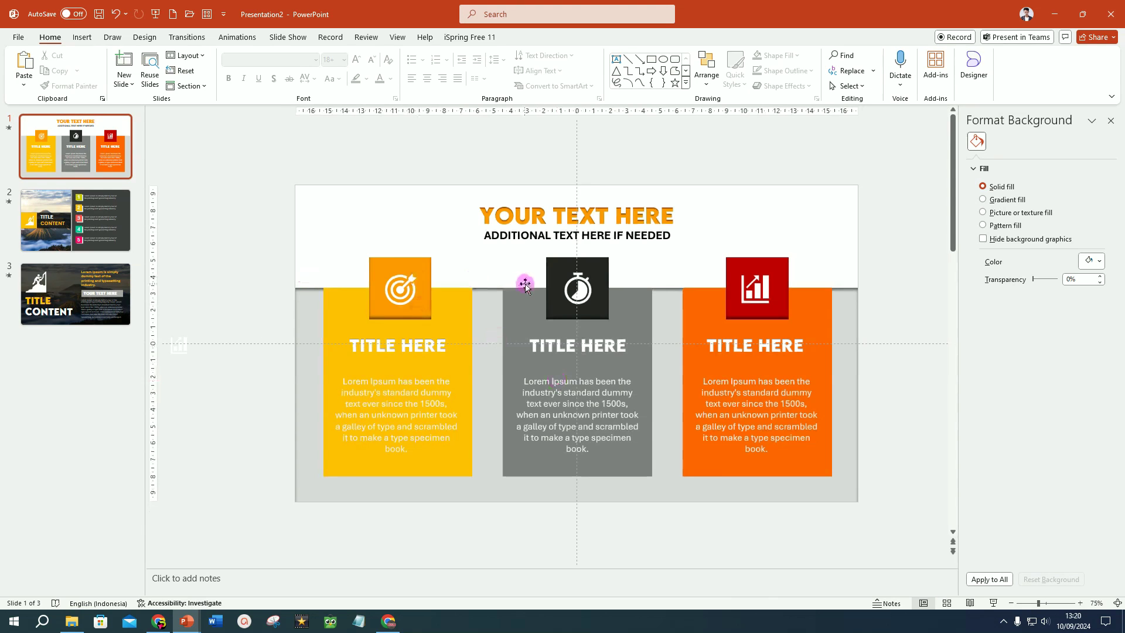
- Copy the five numbered Lorem Ipsum items from slide 2 and park them below slide 1's bottom edge
click(105, 230)
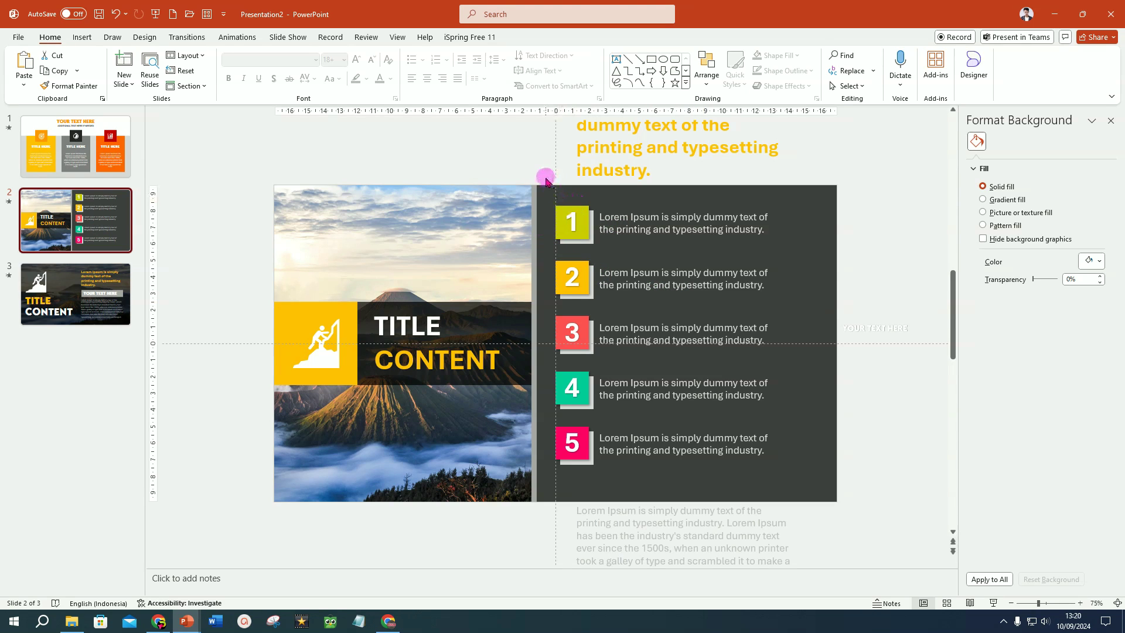
drag(542, 179, 840, 412)
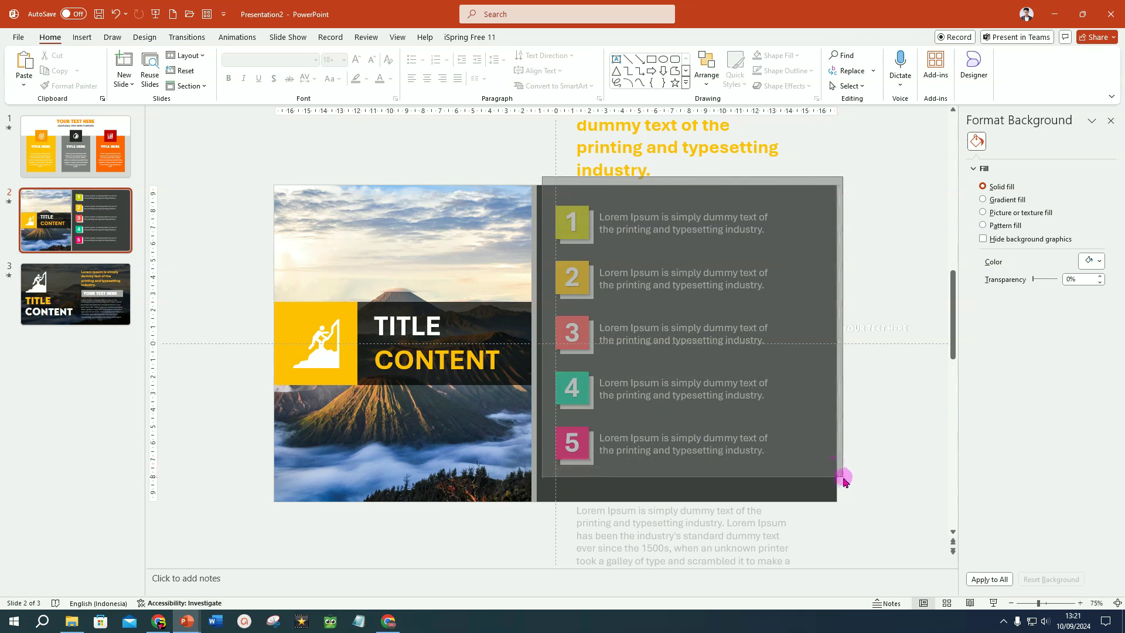
drag(839, 412, 841, 476)
key(ctrl+c)
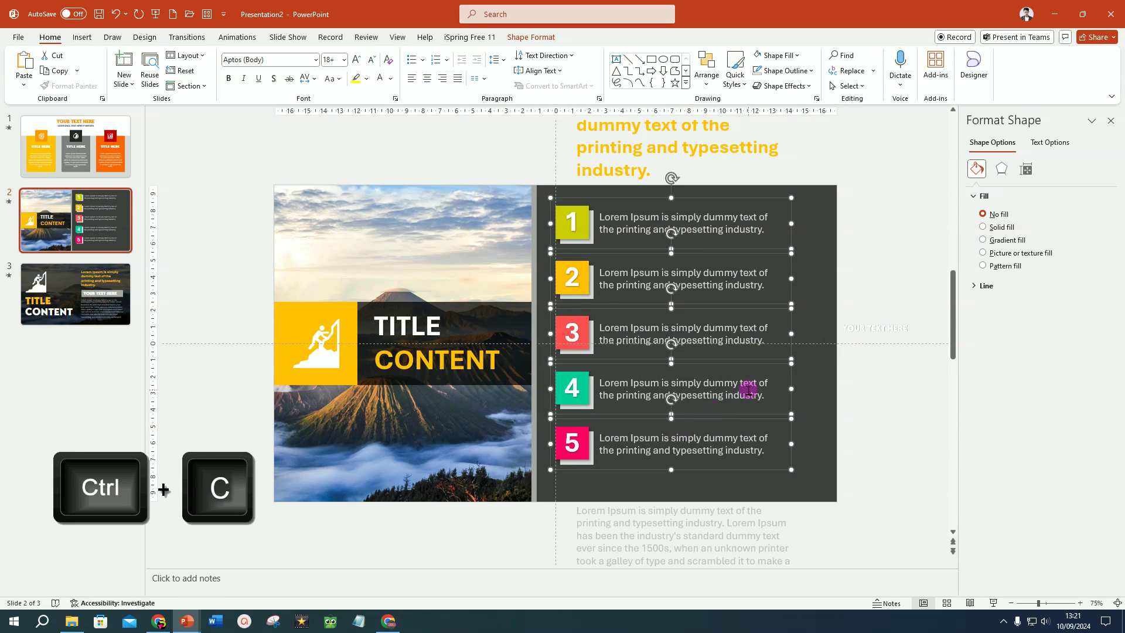
click(88, 153)
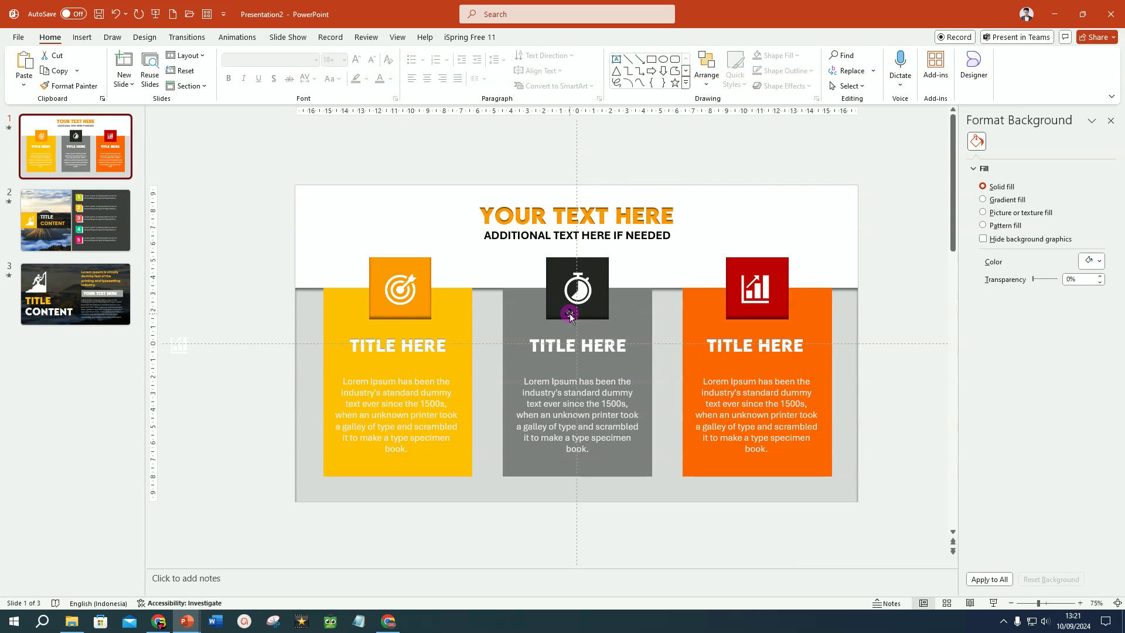
key(ctrl+v)
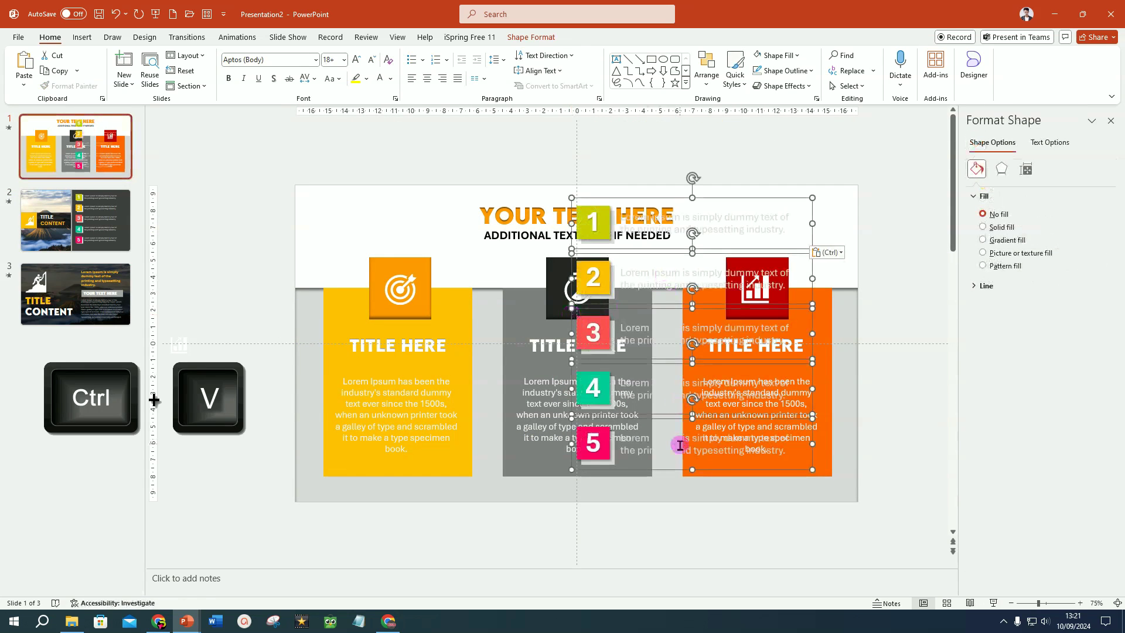
drag(706, 197, 708, 500)
scroll(708, 499, down, 1)
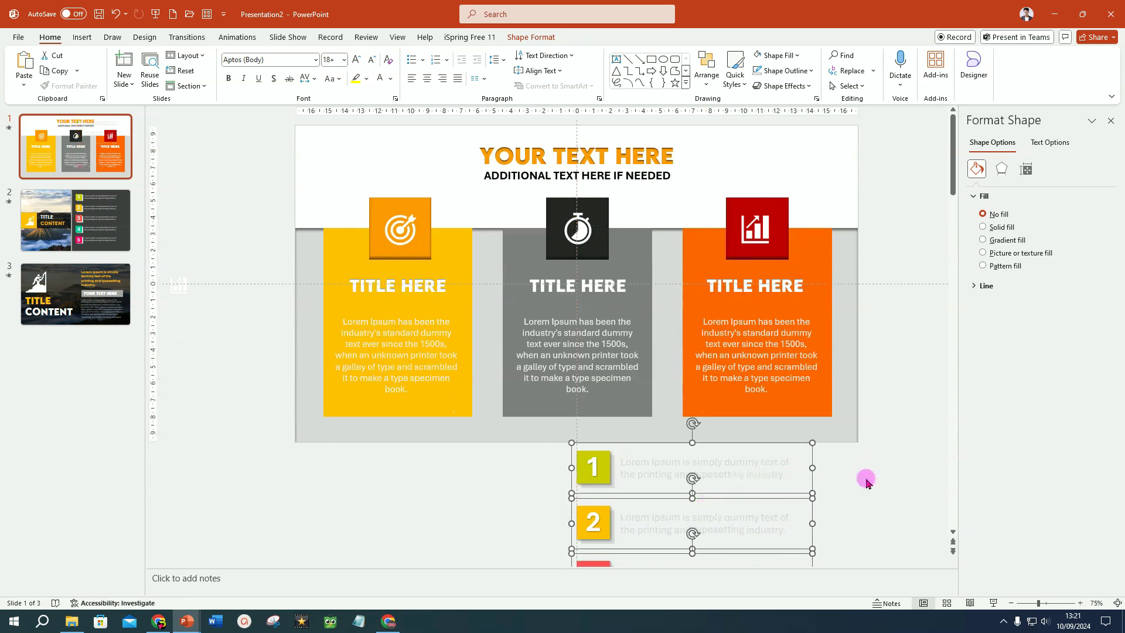
scroll(867, 481, down, 1)
scroll(867, 480, down, 1)
scroll(867, 480, down, 1)
click(361, 334)
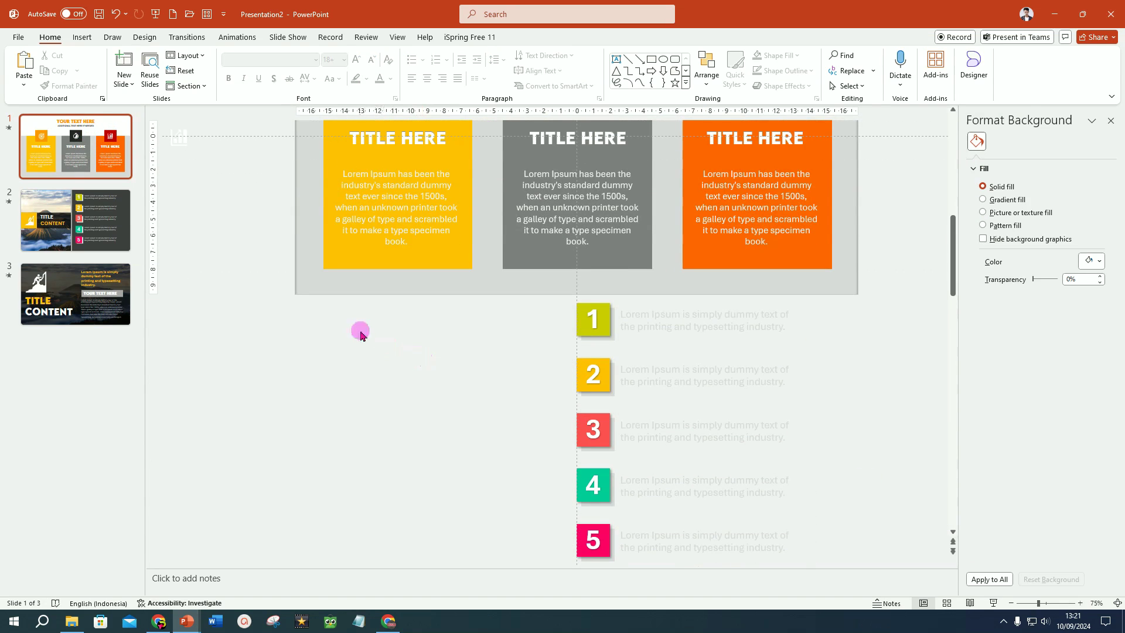
- Shift items 2–5, 3–5, 4–5 and 5 progressively right into a diagonal staircase
drag(360, 349, 943, 624)
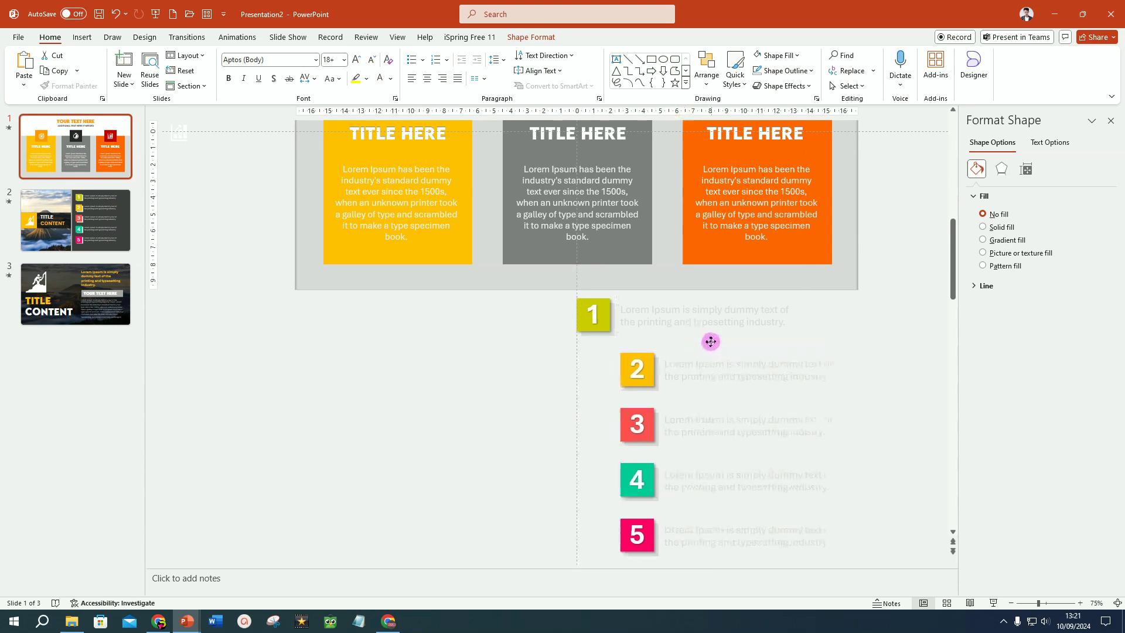
drag(668, 347, 711, 338)
drag(496, 369, 935, 566)
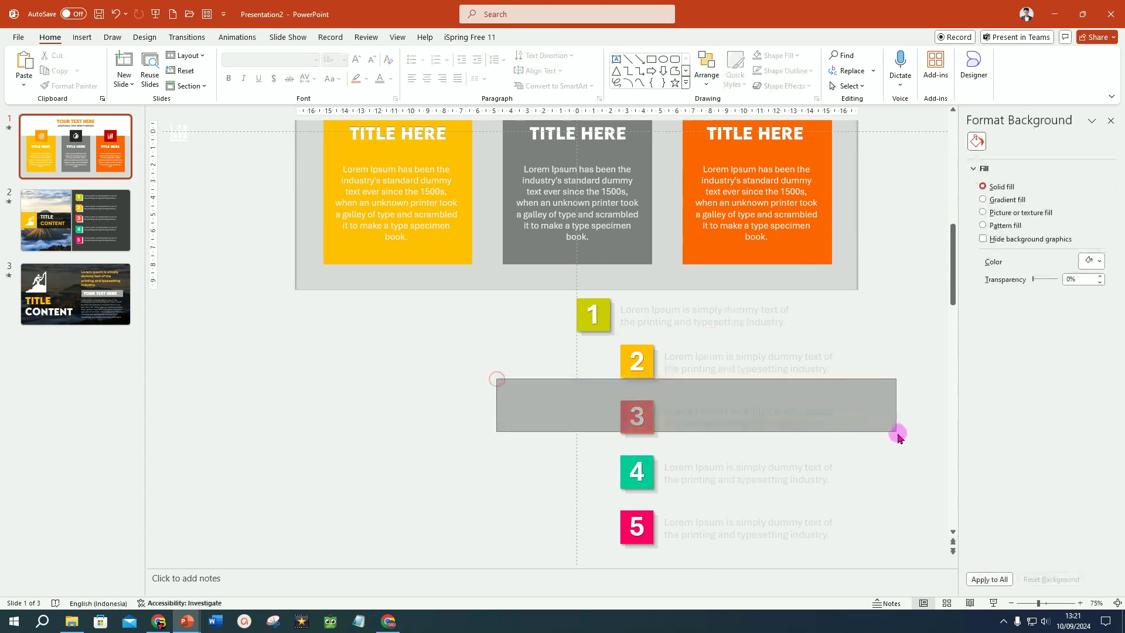
drag(697, 392, 747, 383)
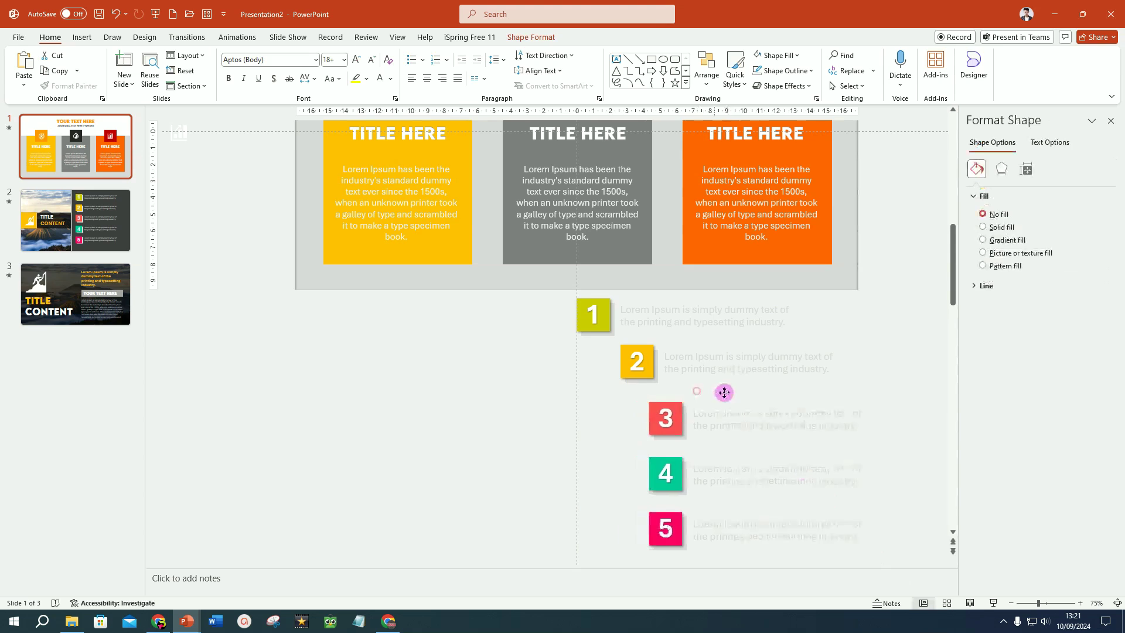
mouse_move(585, 430)
mouse_down()
mouse_move(970, 627)
mouse_move(949, 585)
mouse_up()
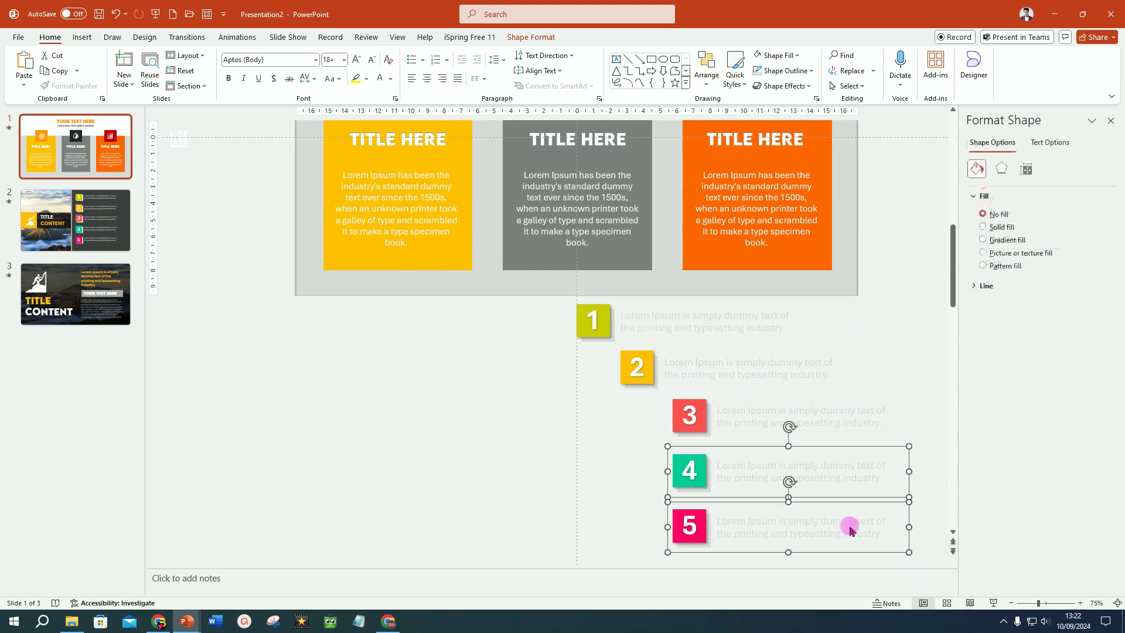
drag(760, 447, 798, 446)
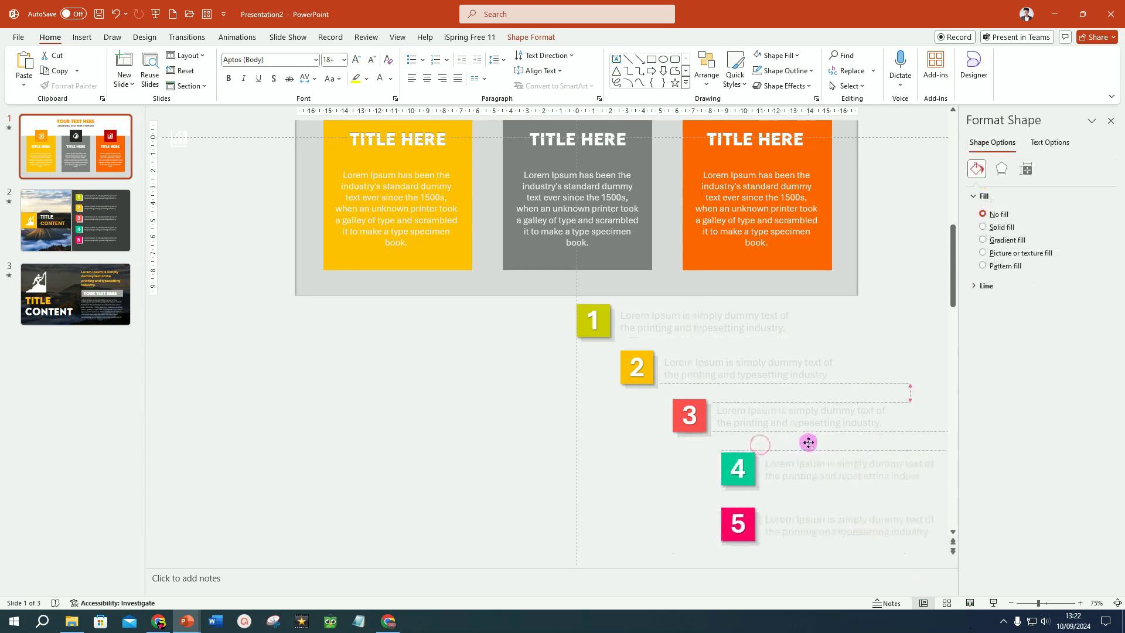
drag(625, 497, 954, 580)
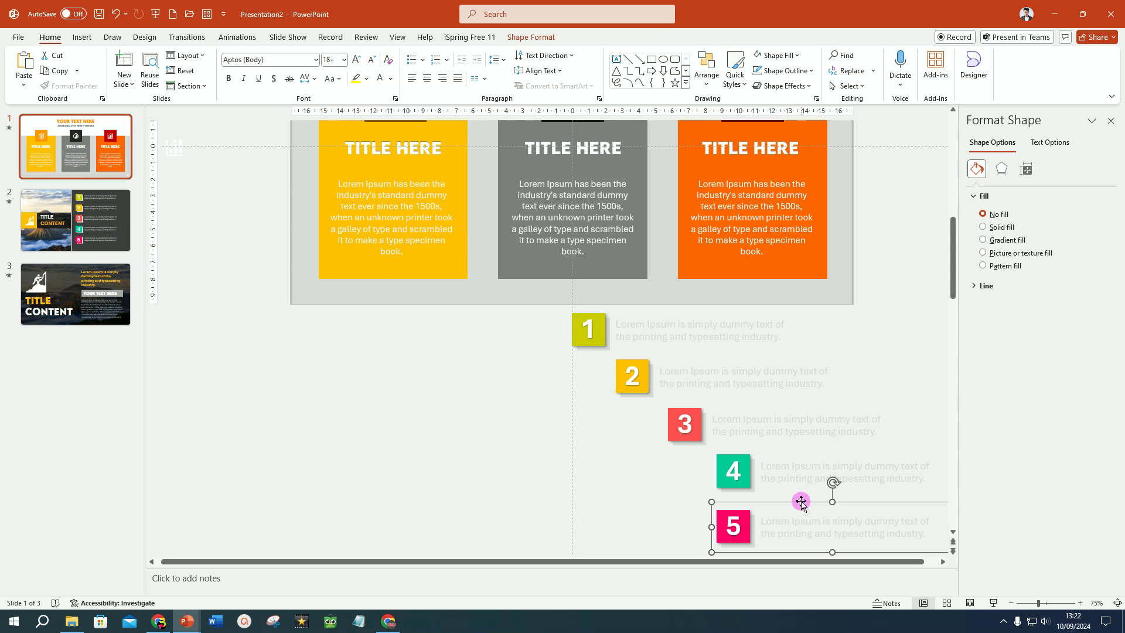
drag(802, 504, 859, 492)
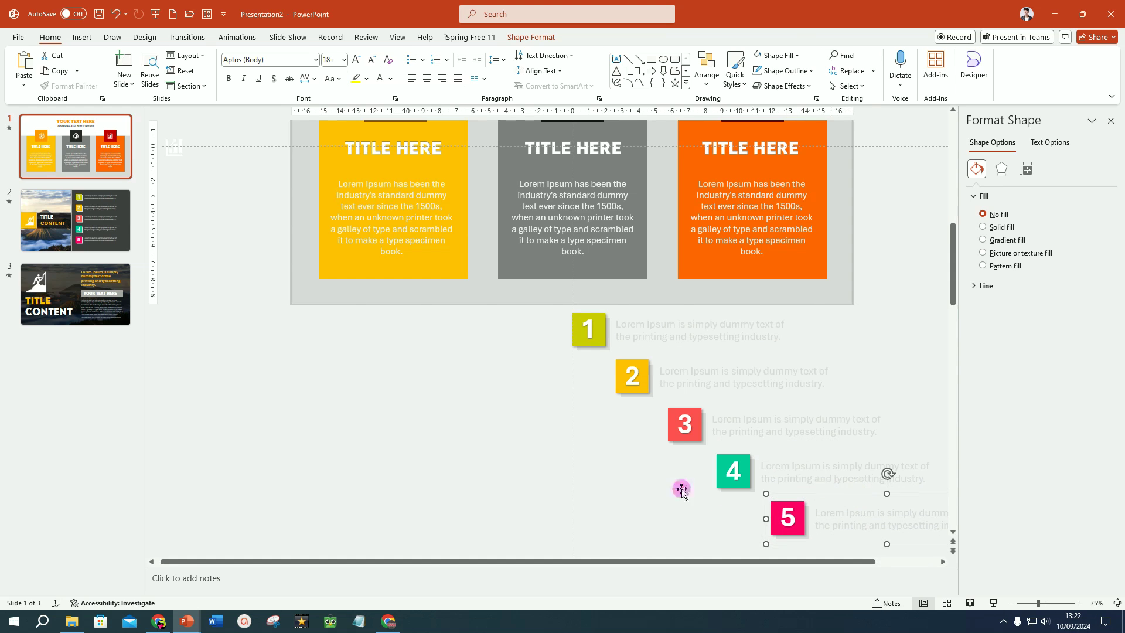
click(466, 465)
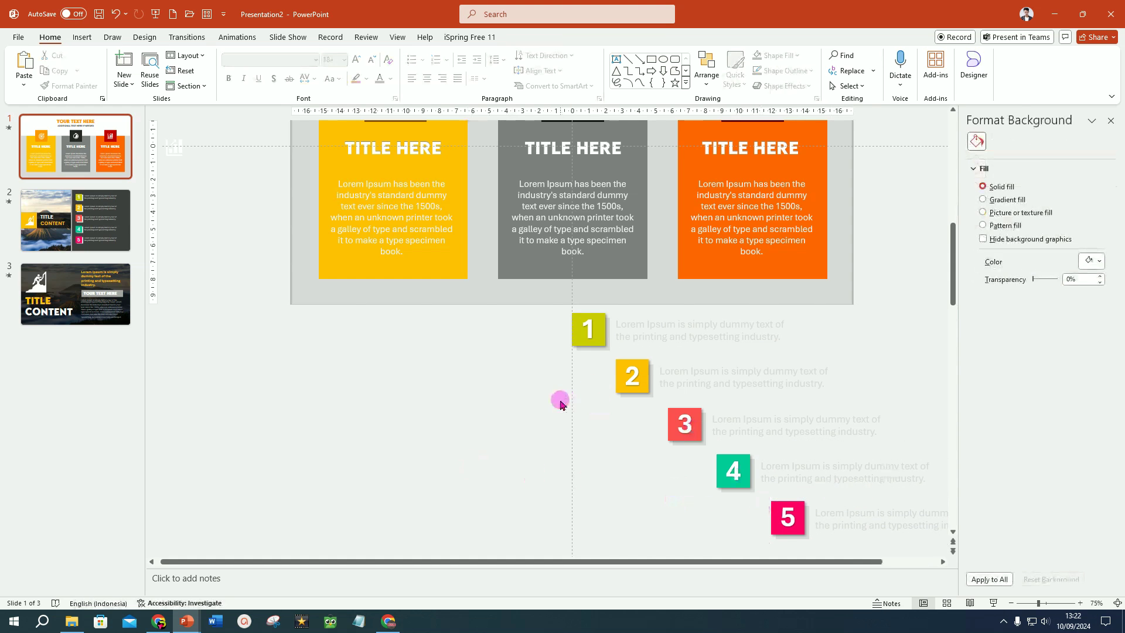
click(30, 146)
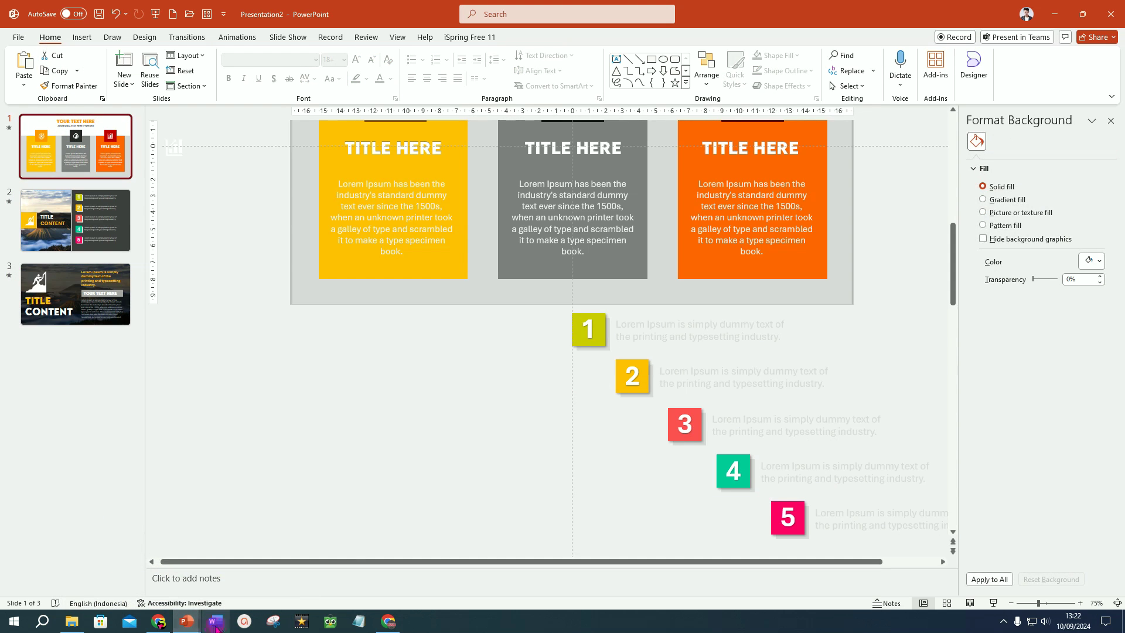
mouse_move(185, 621)
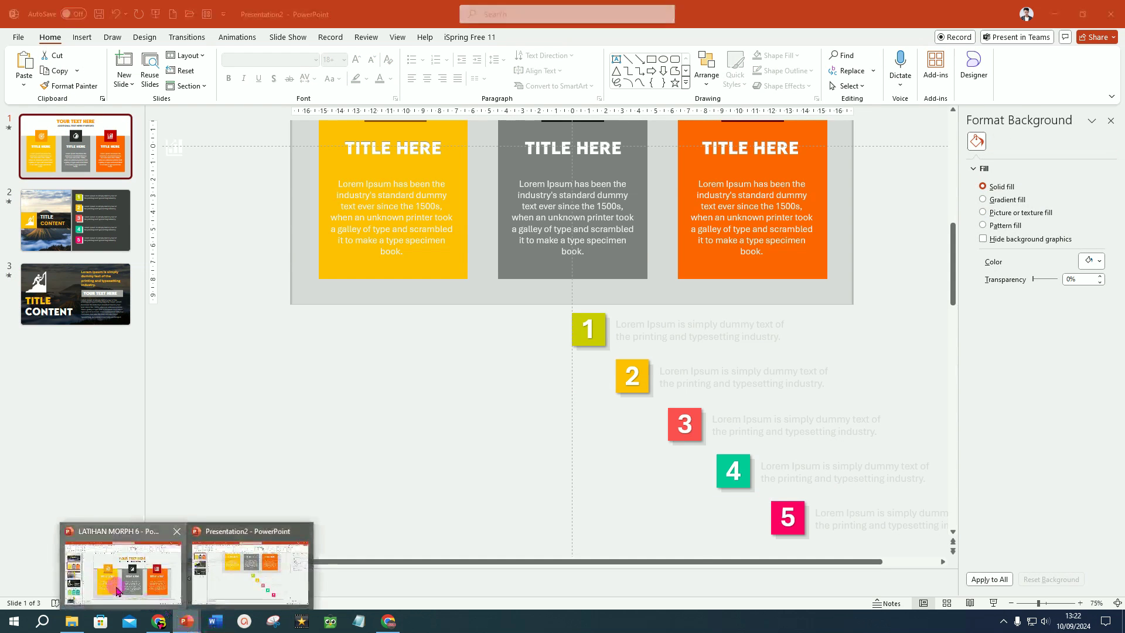
- Copy the PRESENTATIONS TITLE slide from LATIHAN MORPH 6 into Presentation2 as slide 1
click(146, 580)
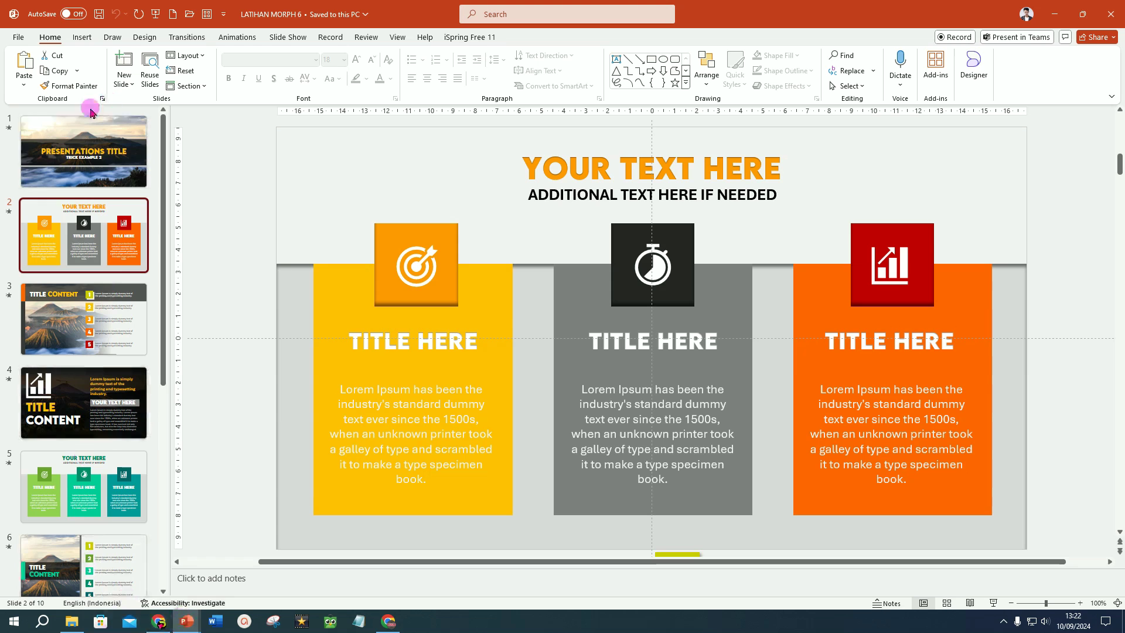
click(101, 149)
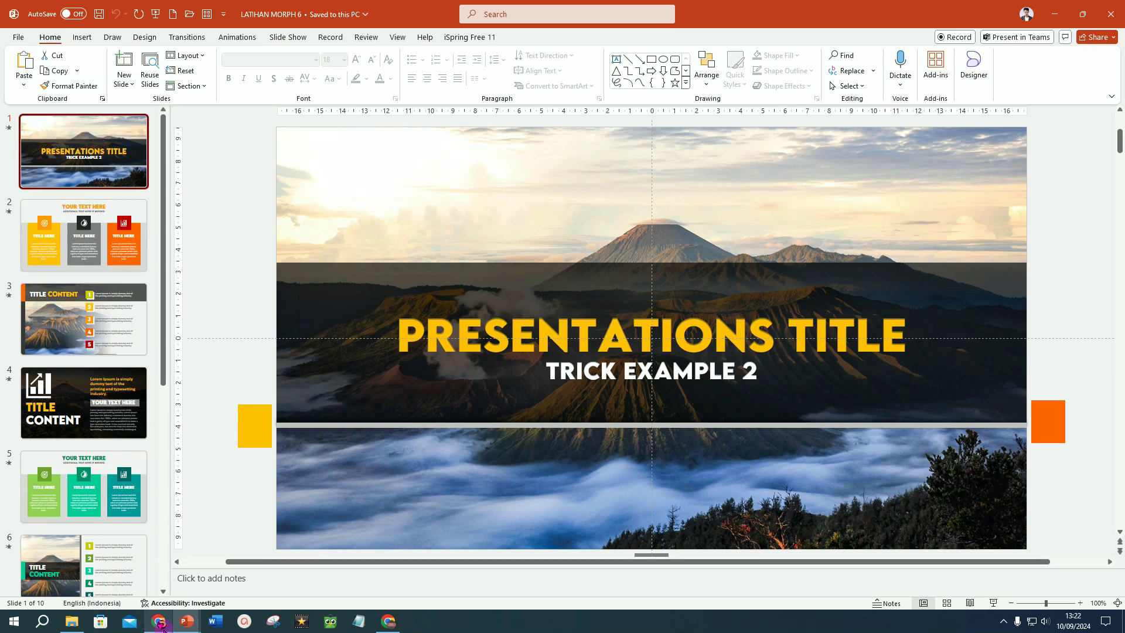
click(214, 583)
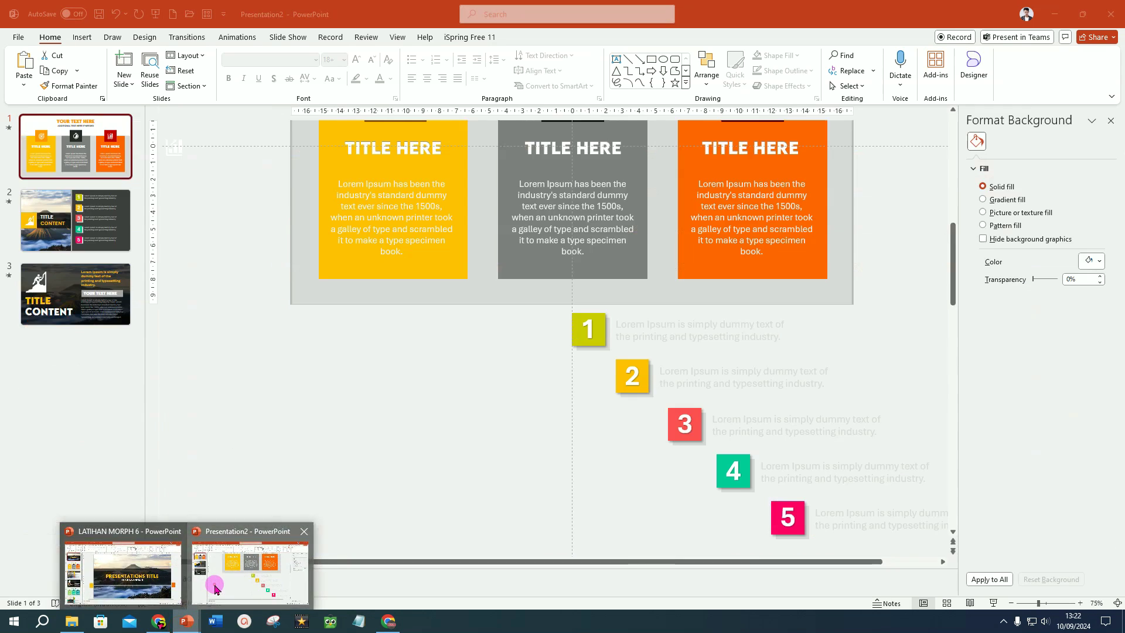
click(97, 111)
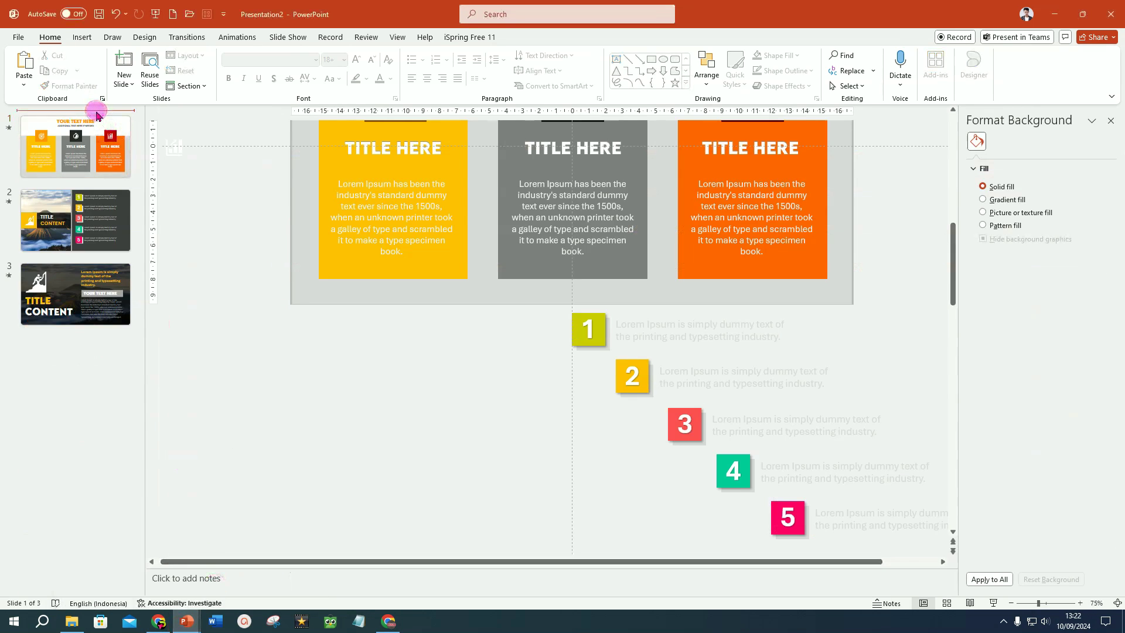
key(ctrl+v)
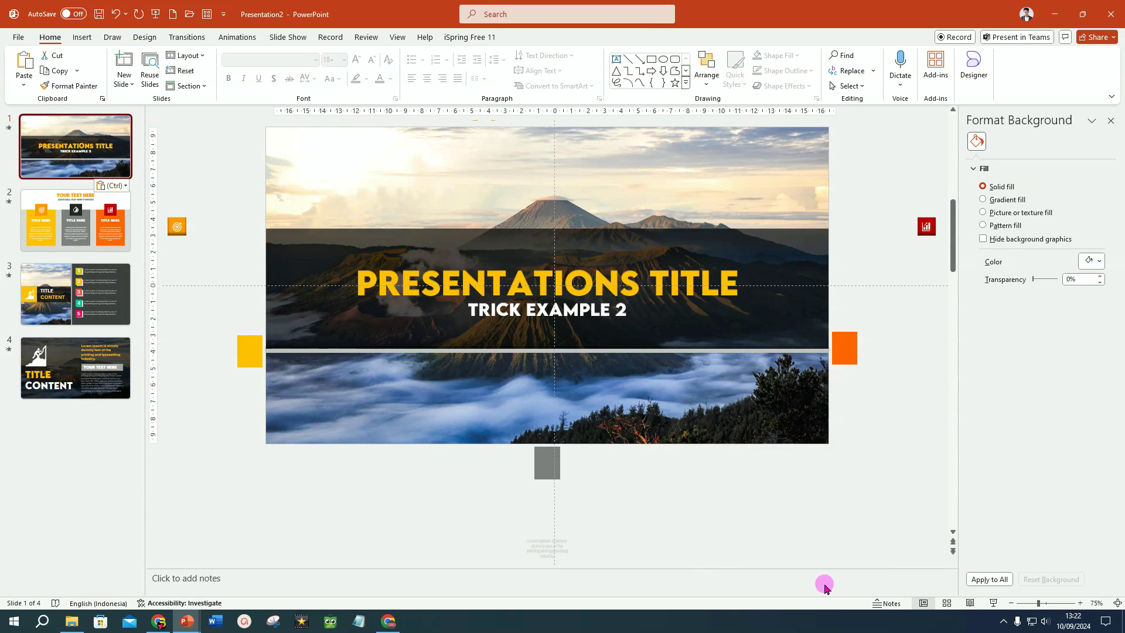
click(993, 604)
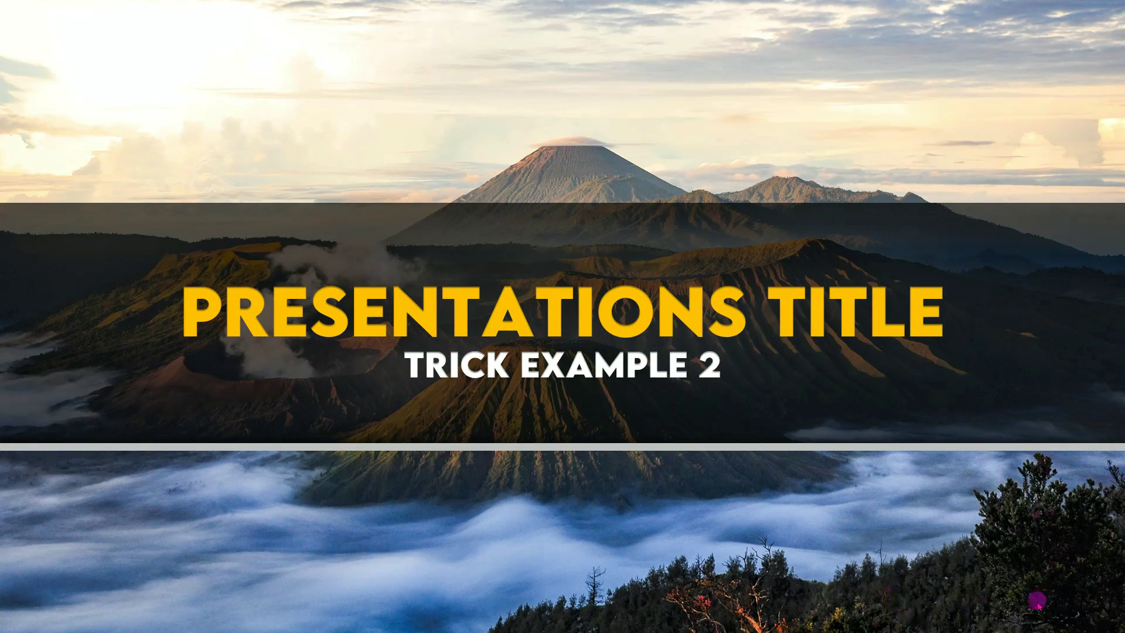
- Advance the slide show through the three-column and numbered-list slides to preview the Morph transitions
click(1110, 621)
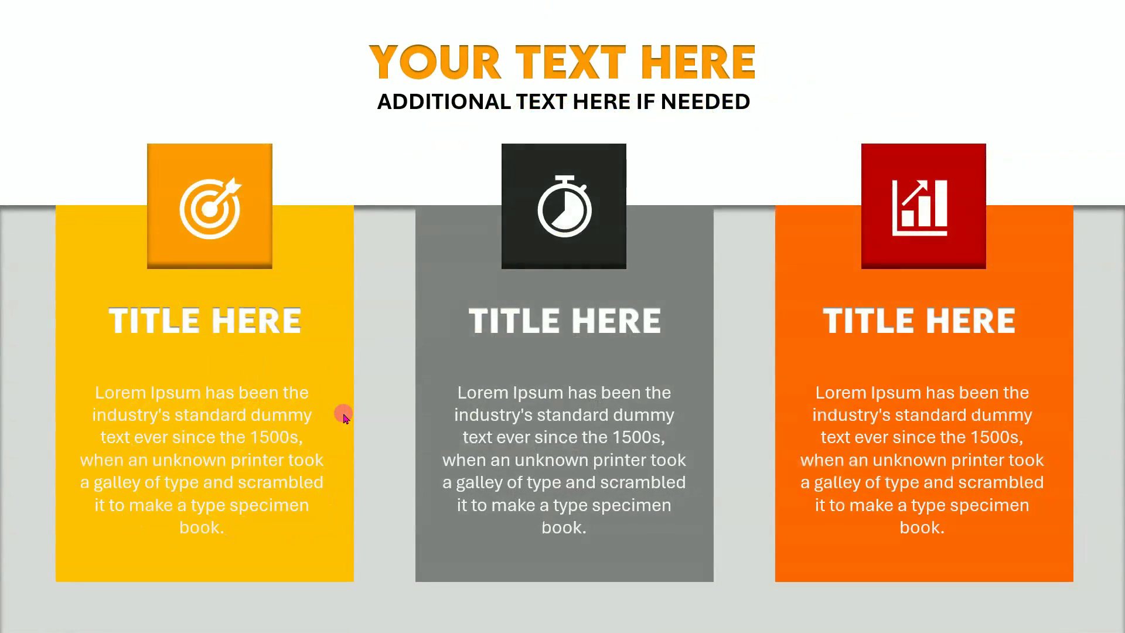
click(343, 415)
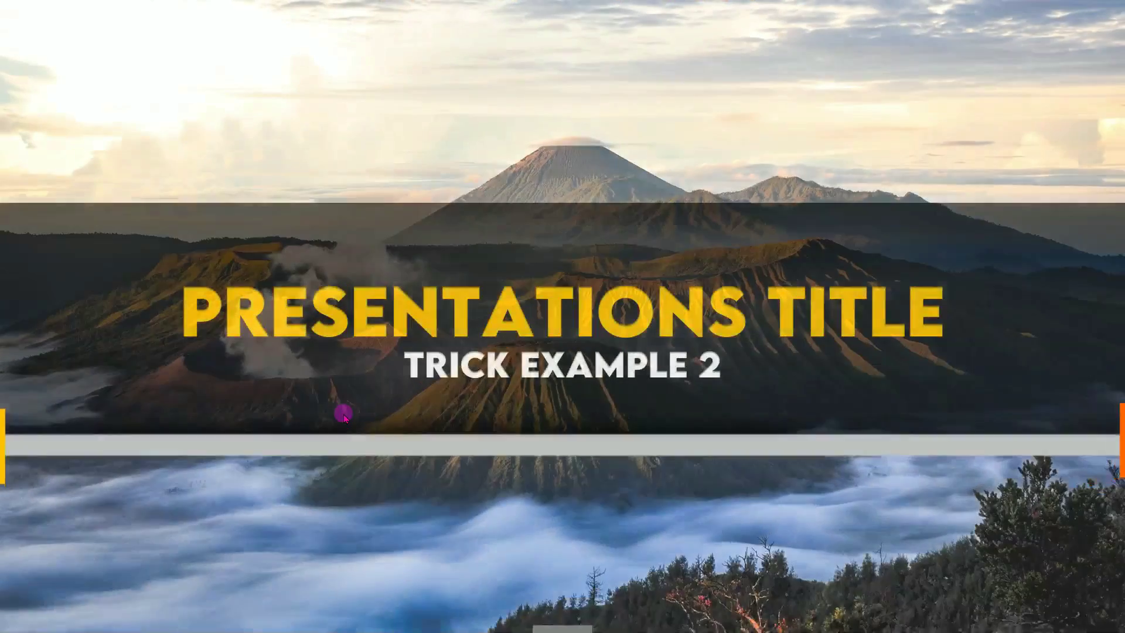